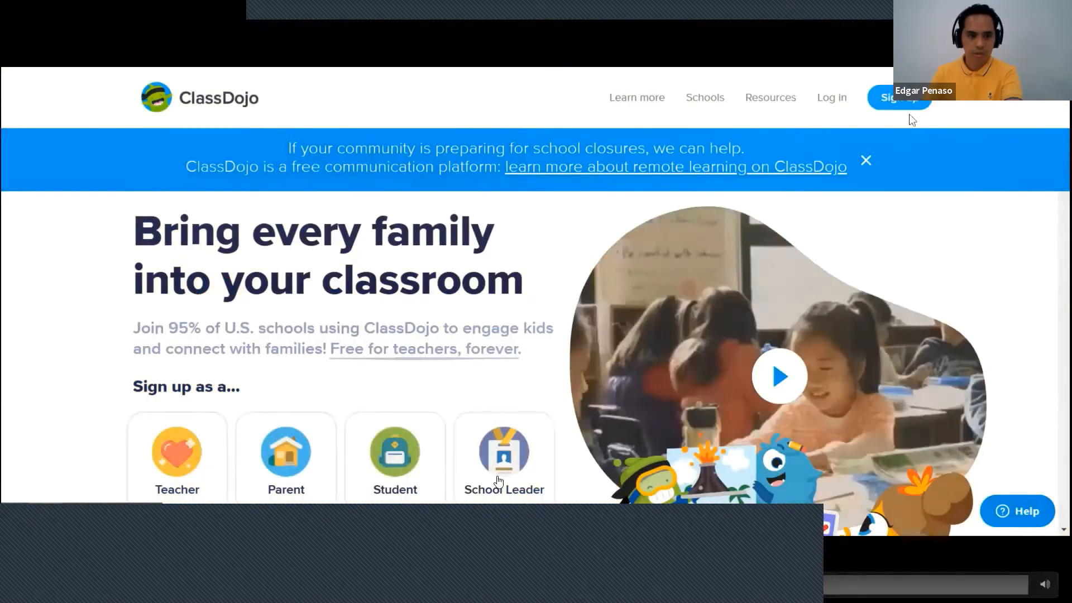
Skip ahead through the embedded video that demonstrates signing up for a ClassDojo teacher account.
click(892, 105)
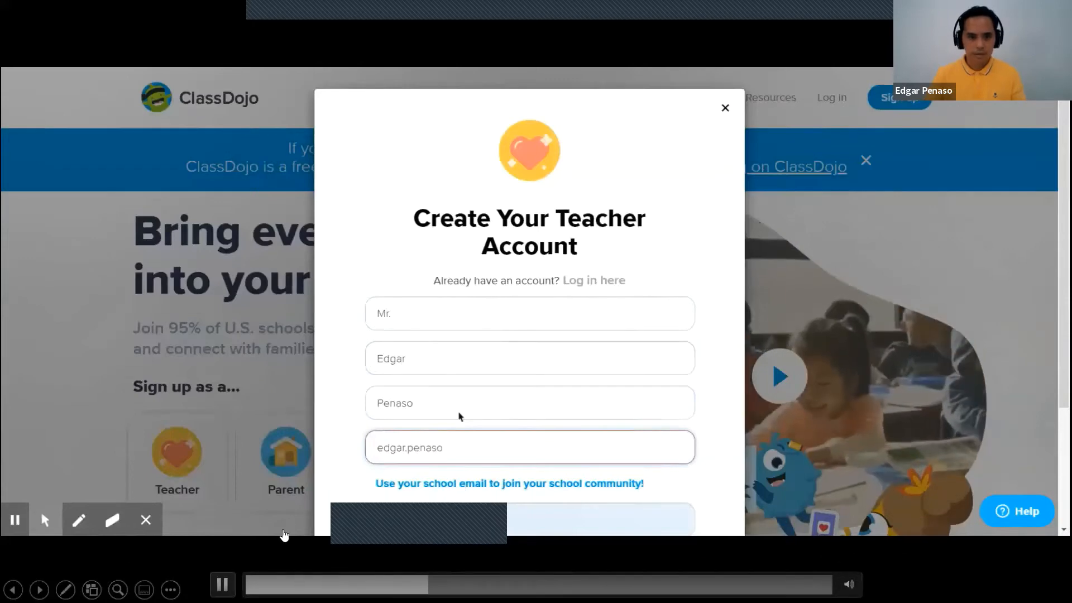
click(461, 584)
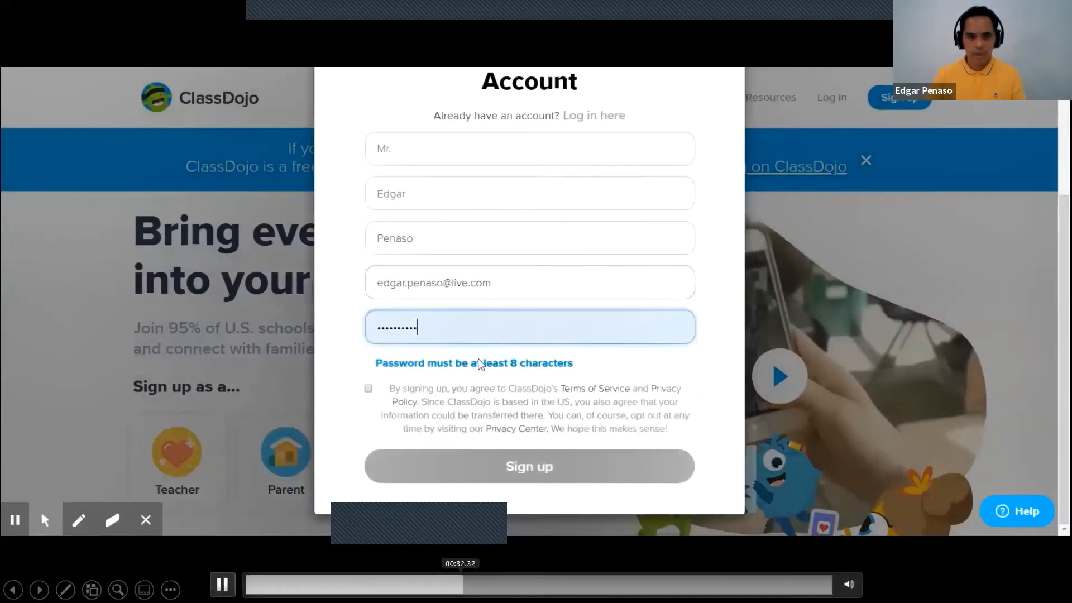
click(484, 584)
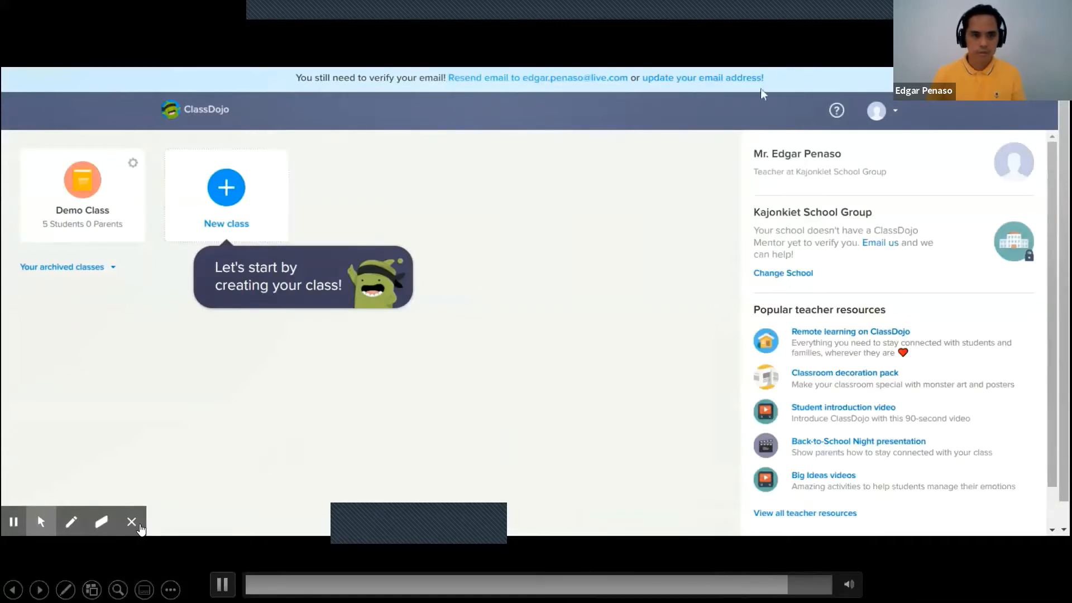
click(235, 468)
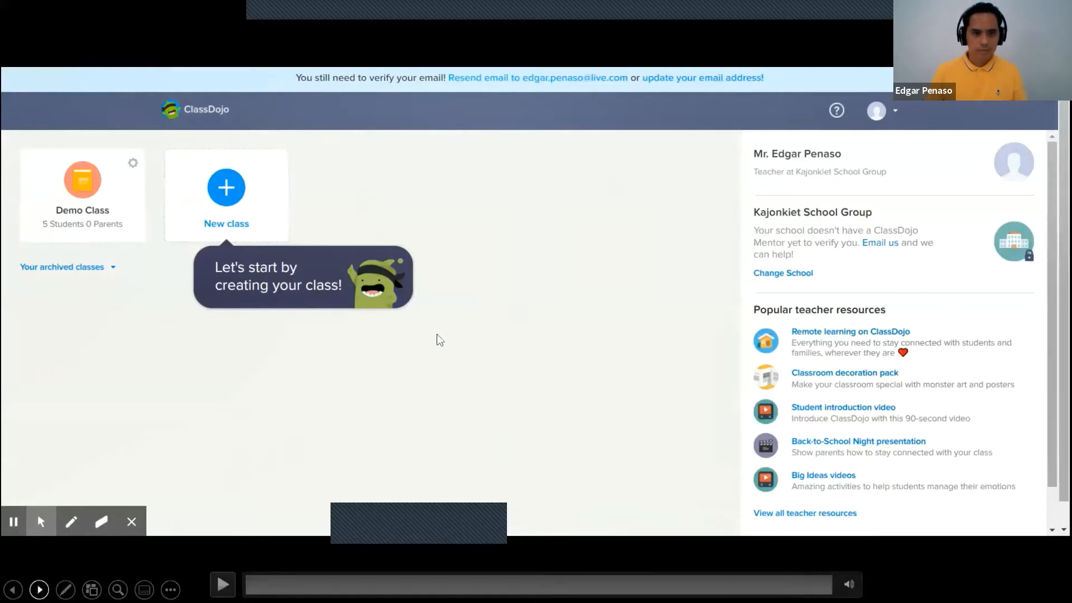
Advance the slideshow through the ClassDojo home walkthrough, showing the Account Settings and School callouts, and start the embedded walkthrough video.
click(40, 590)
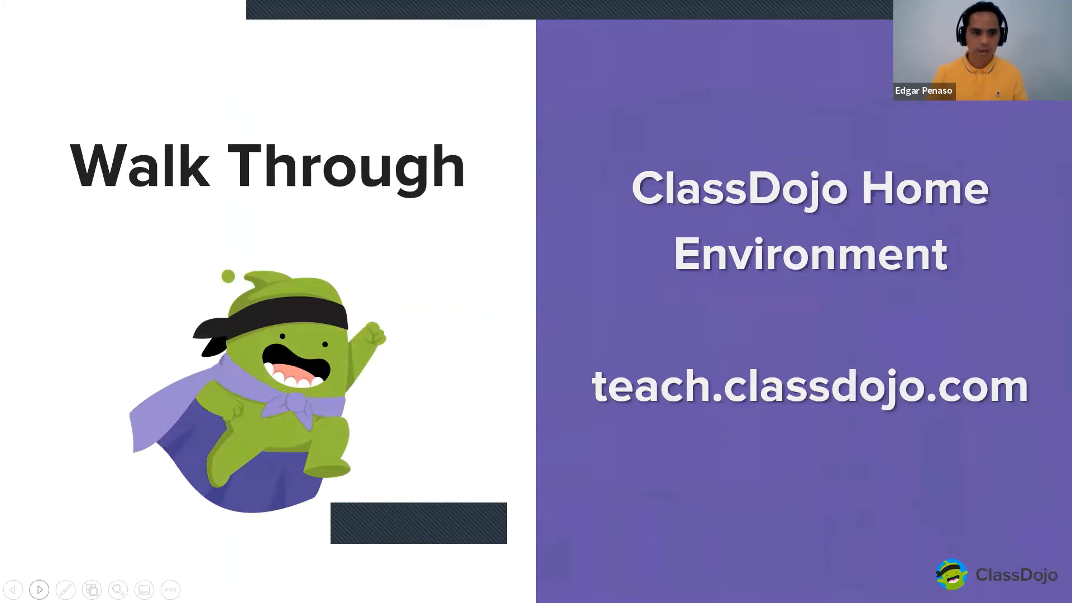
click(39, 589)
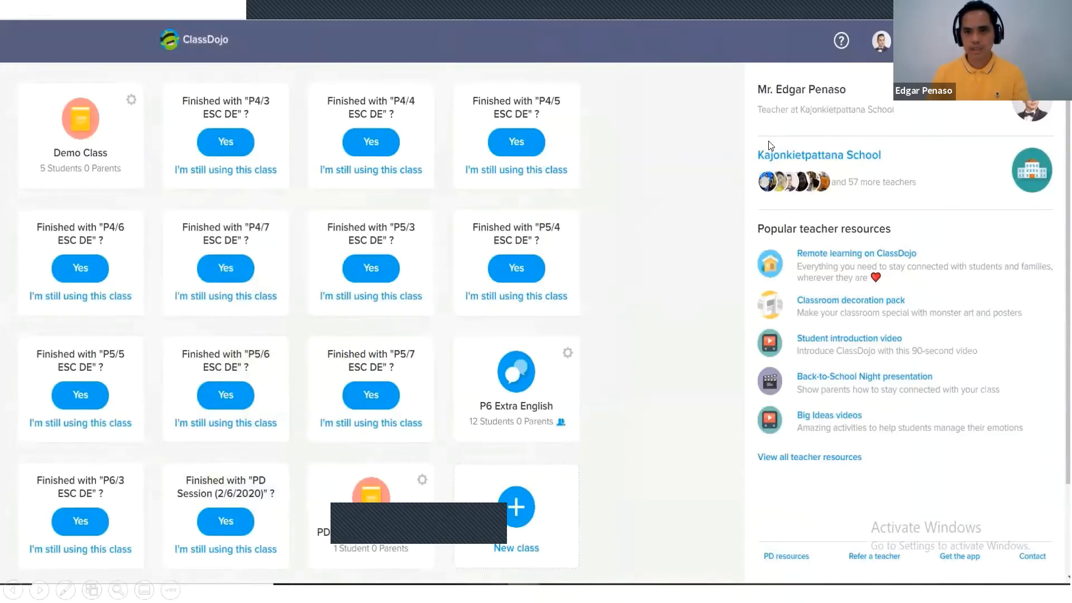
click(642, 160)
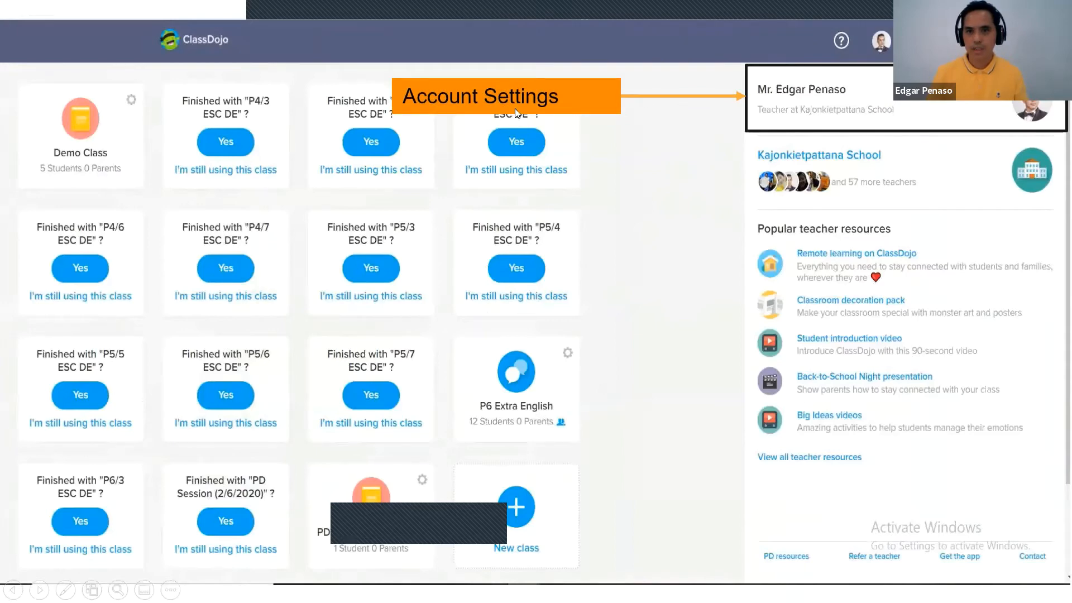
click(882, 50)
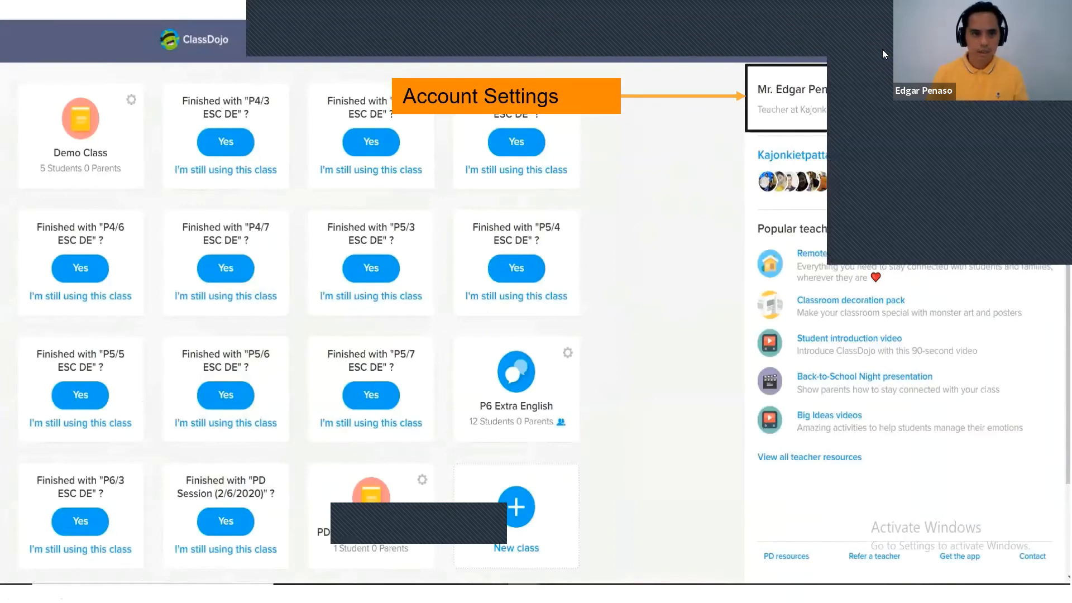
click(881, 67)
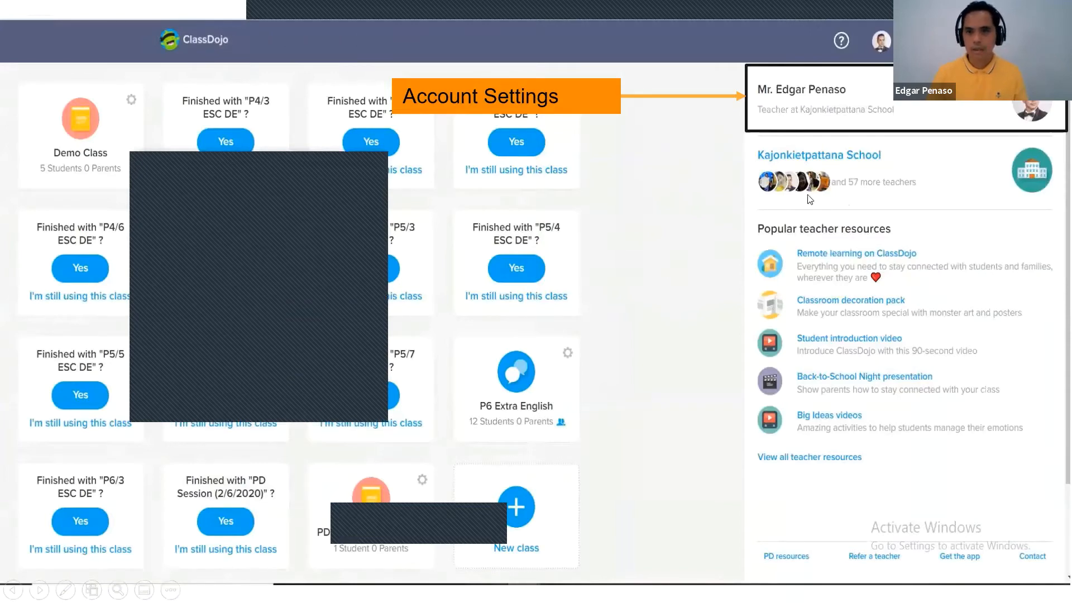
click(677, 238)
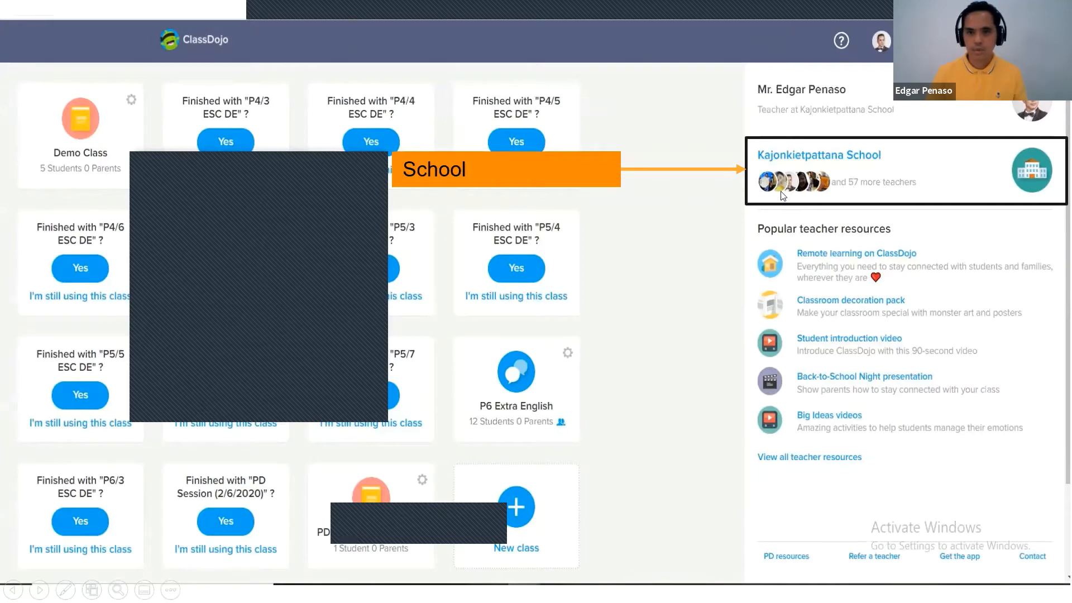
click(679, 265)
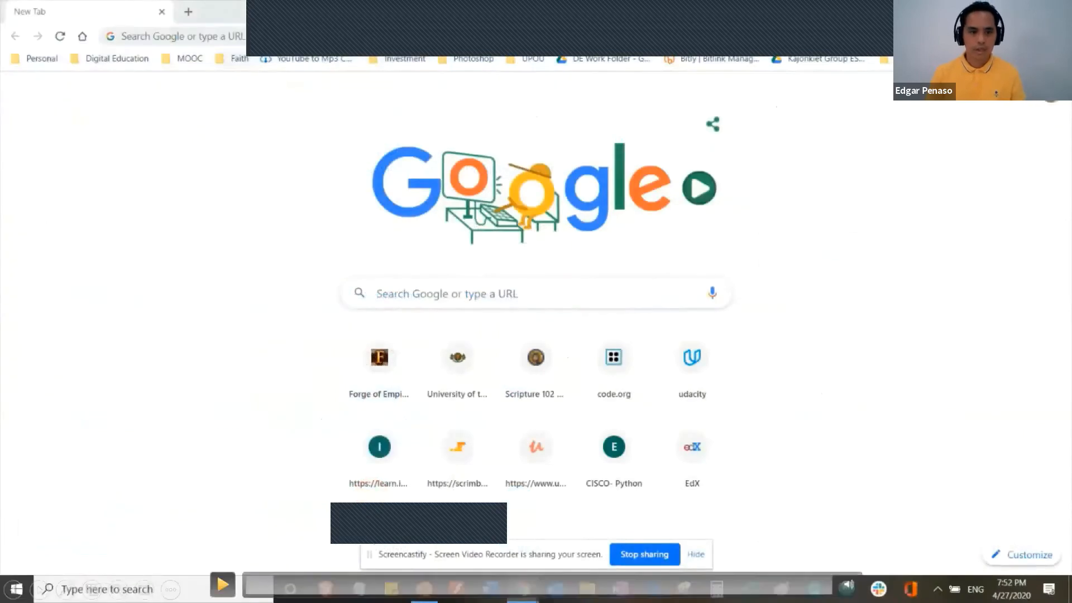
click(222, 584)
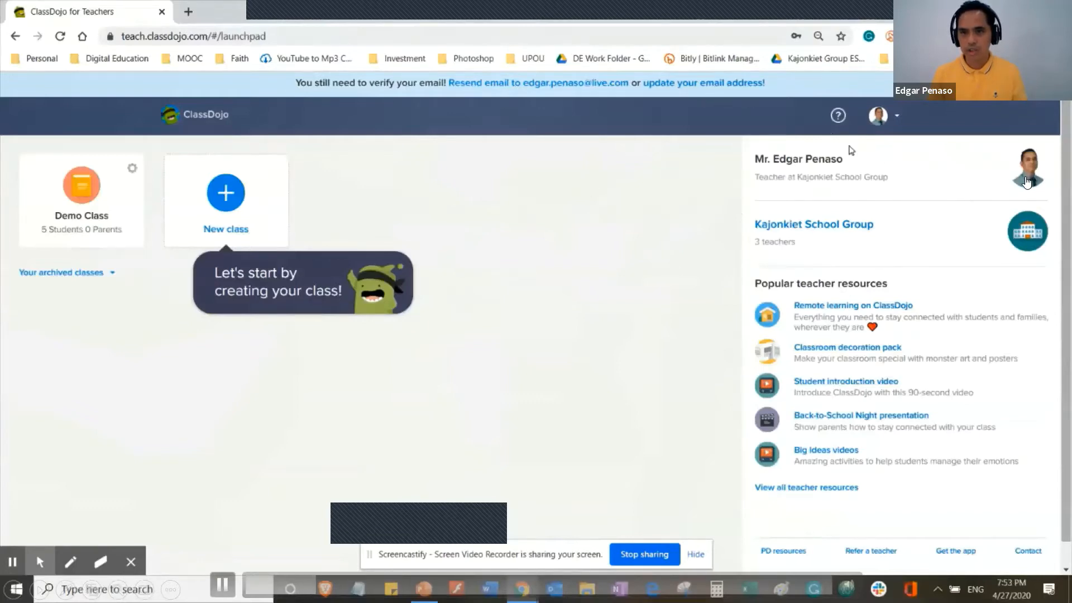
Open the teacher's account settings and browse the Pictures folder for a profile photo without choosing one.
click(1025, 182)
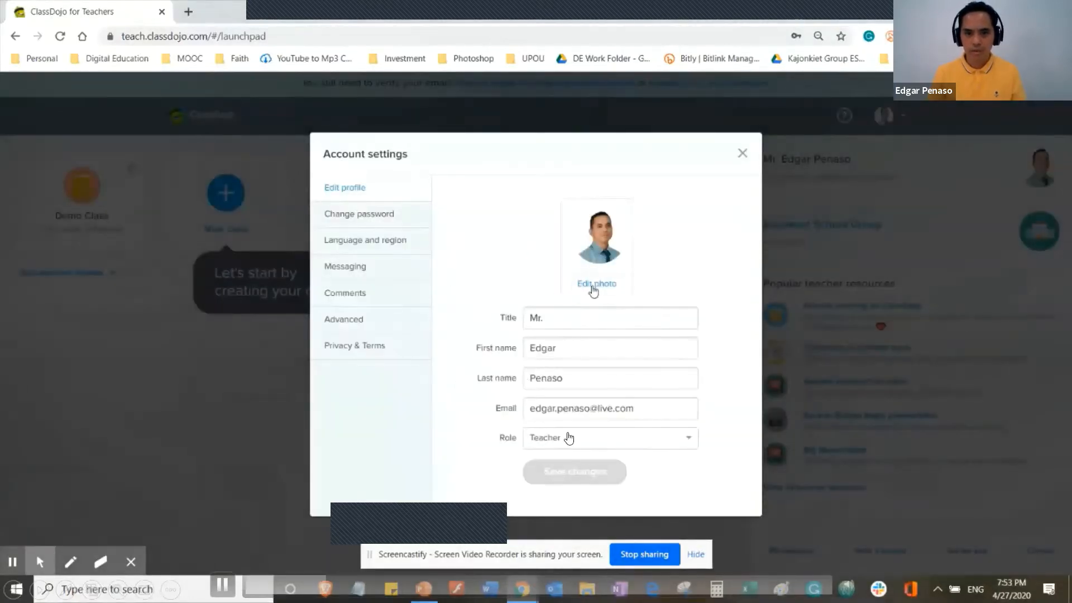
click(595, 283)
click(625, 326)
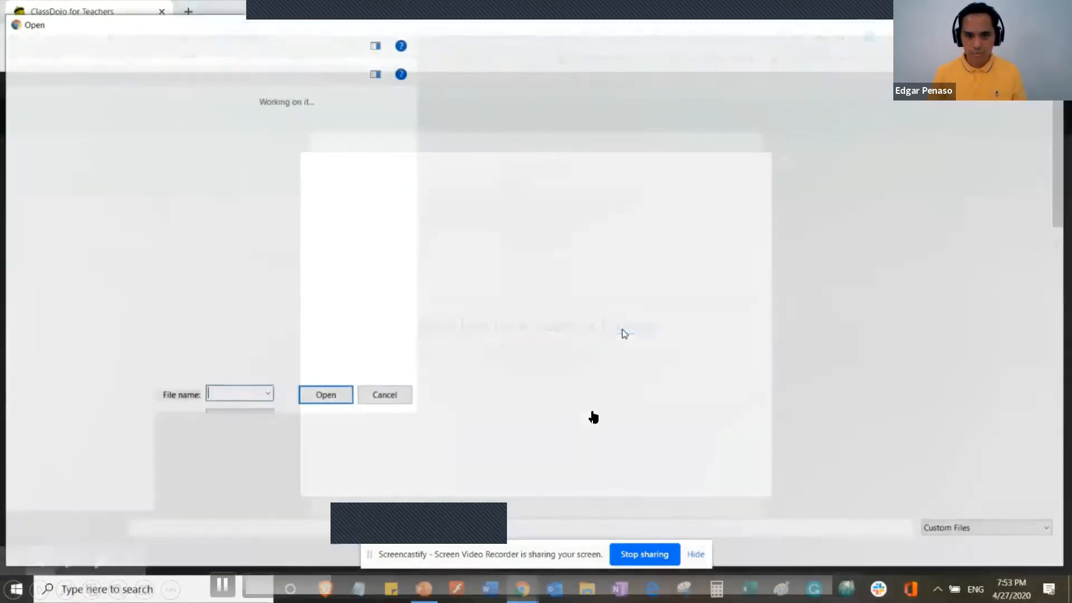
scroll(549, 338, down, 5)
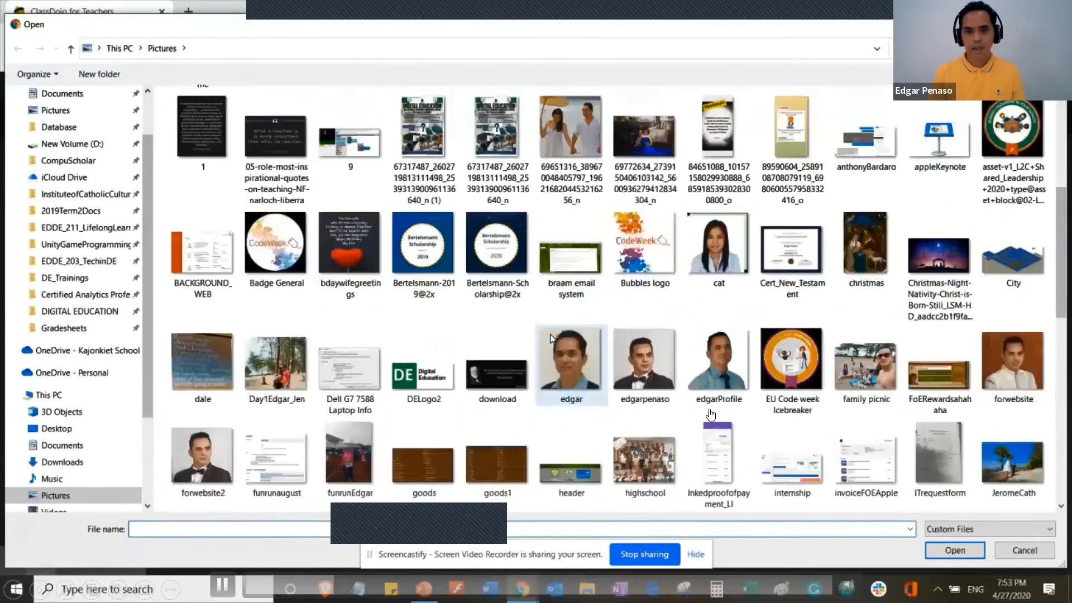
scroll(550, 337, down, 10)
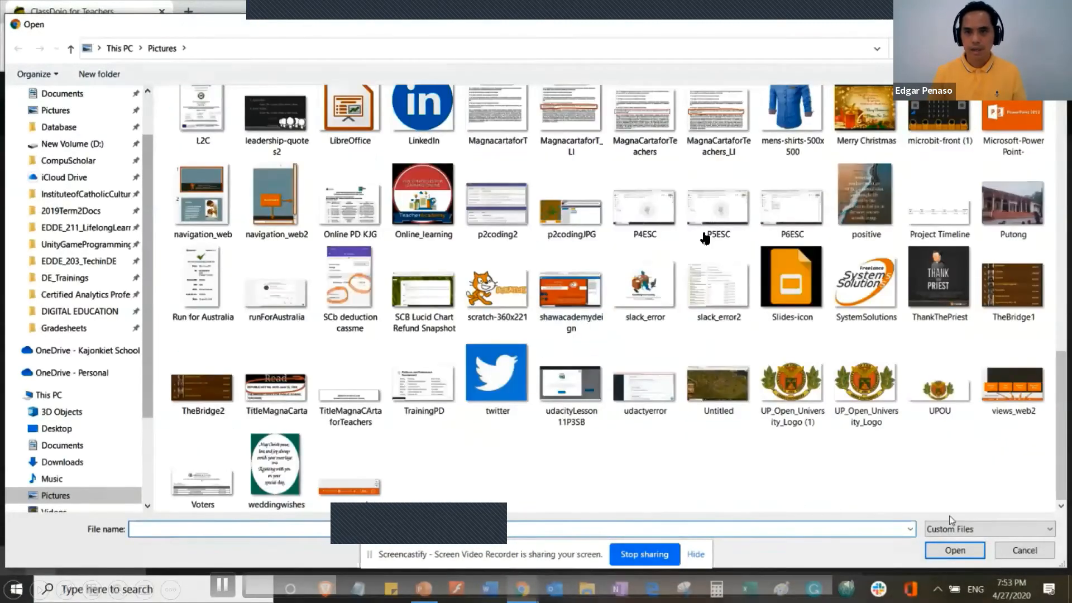
click(1024, 550)
click(786, 162)
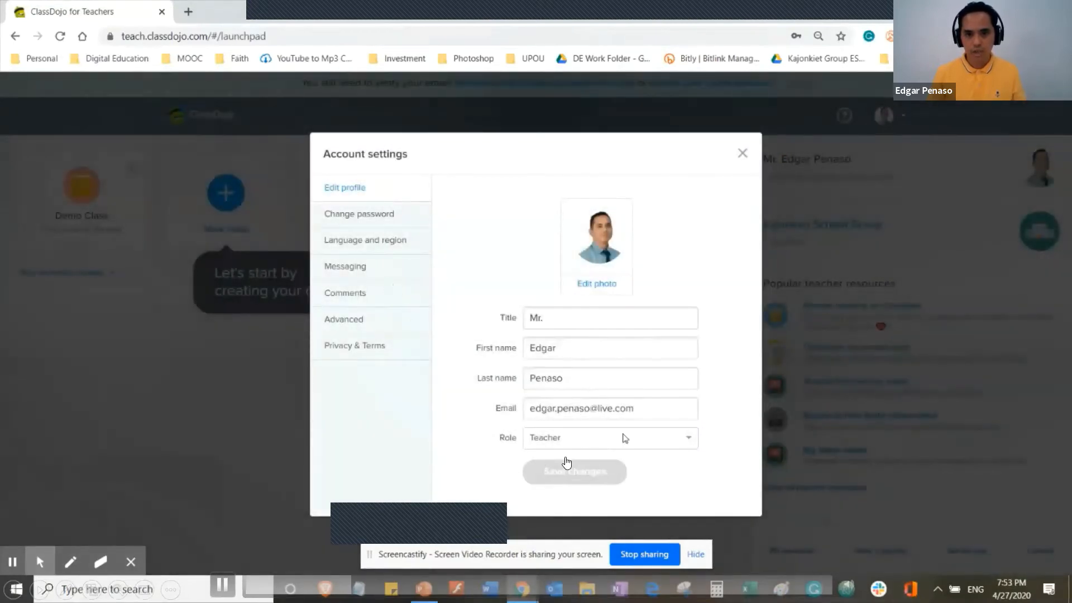
Examine the role choices in the profile, the password change form, and the language and region settings.
click(624, 437)
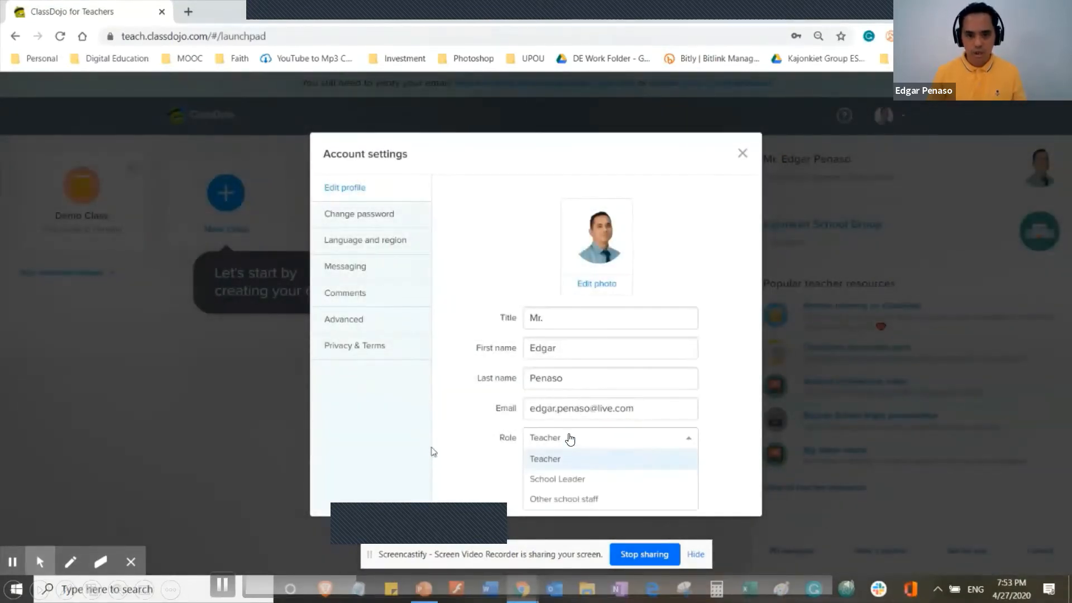
click(567, 437)
click(383, 223)
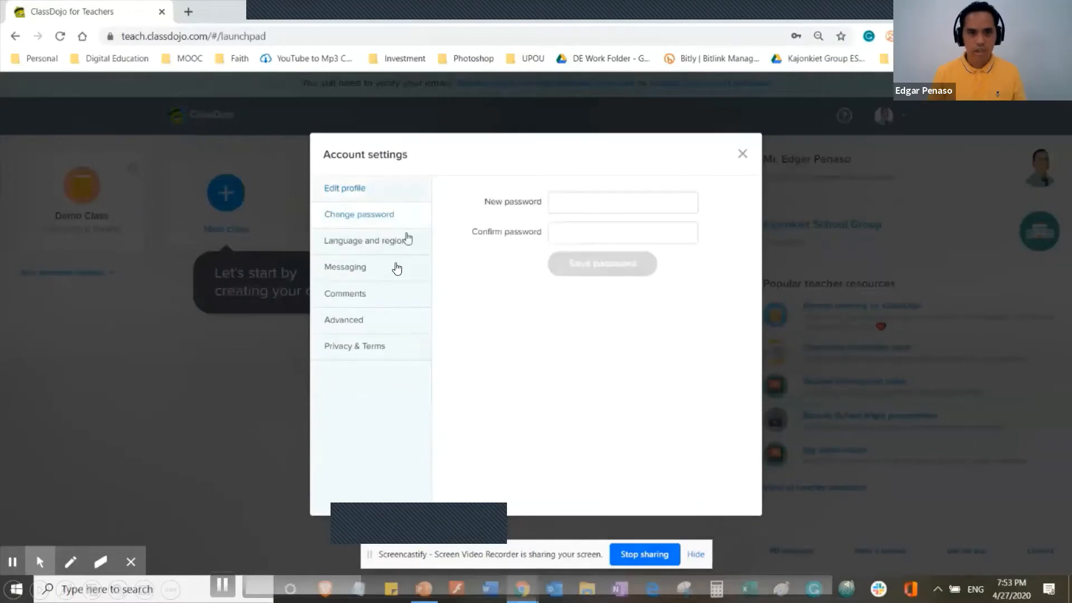
click(378, 247)
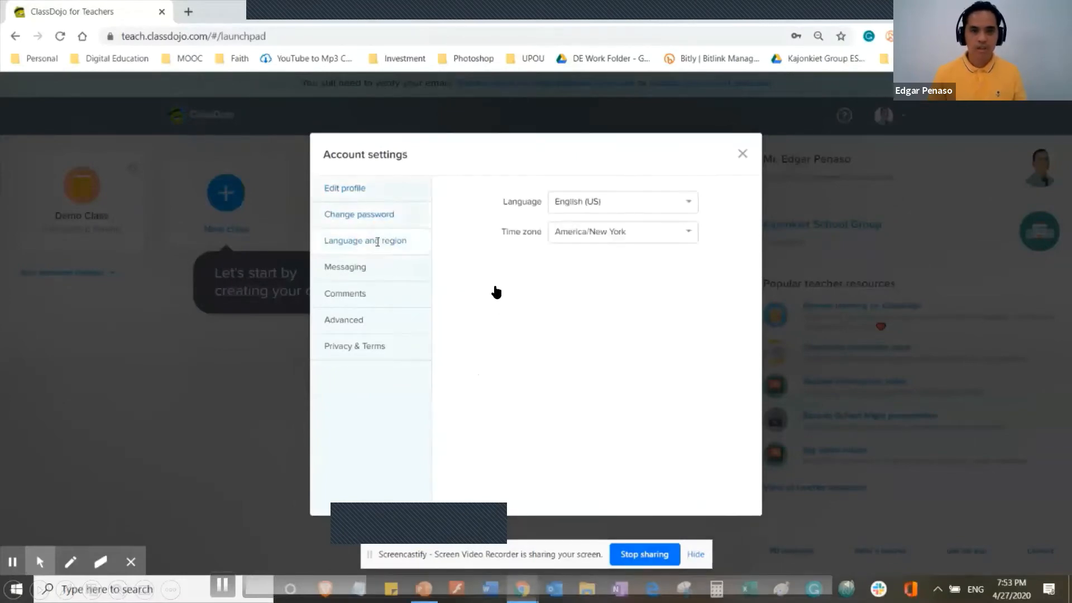
In the messaging settings, switch quiet hours and muted weekend notifications off and back on.
click(364, 273)
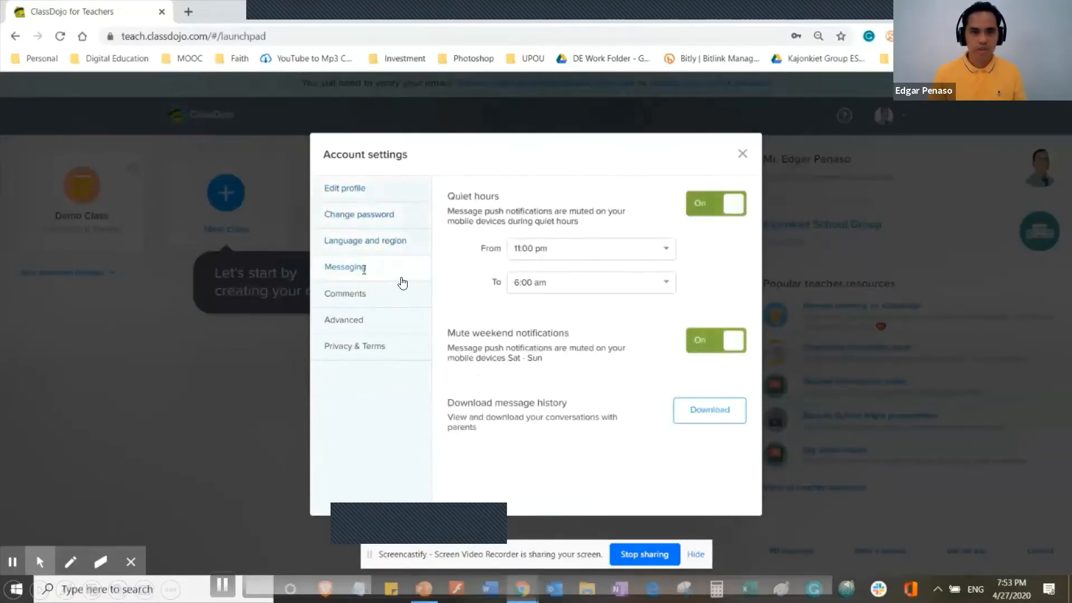
click(716, 205)
click(717, 204)
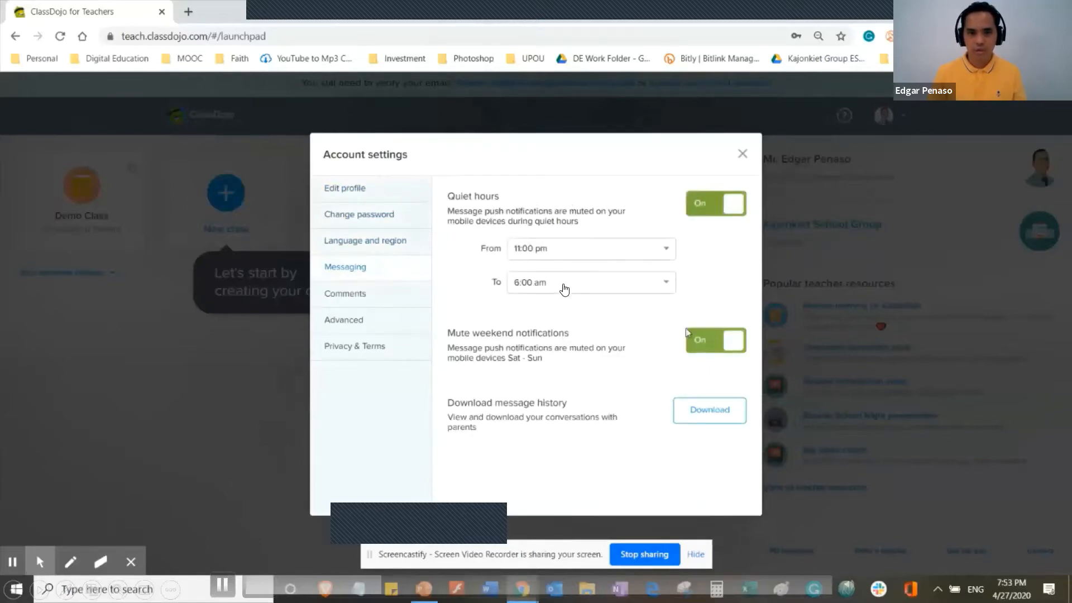
click(707, 339)
click(737, 341)
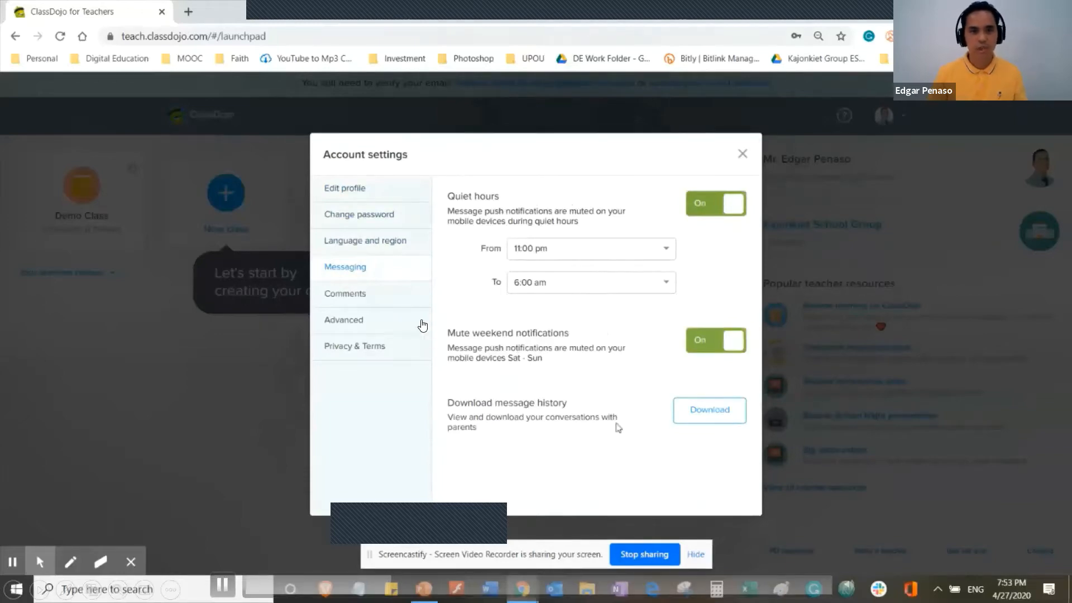
Examine the comments and advanced account settings, and close the account settings.
click(345, 300)
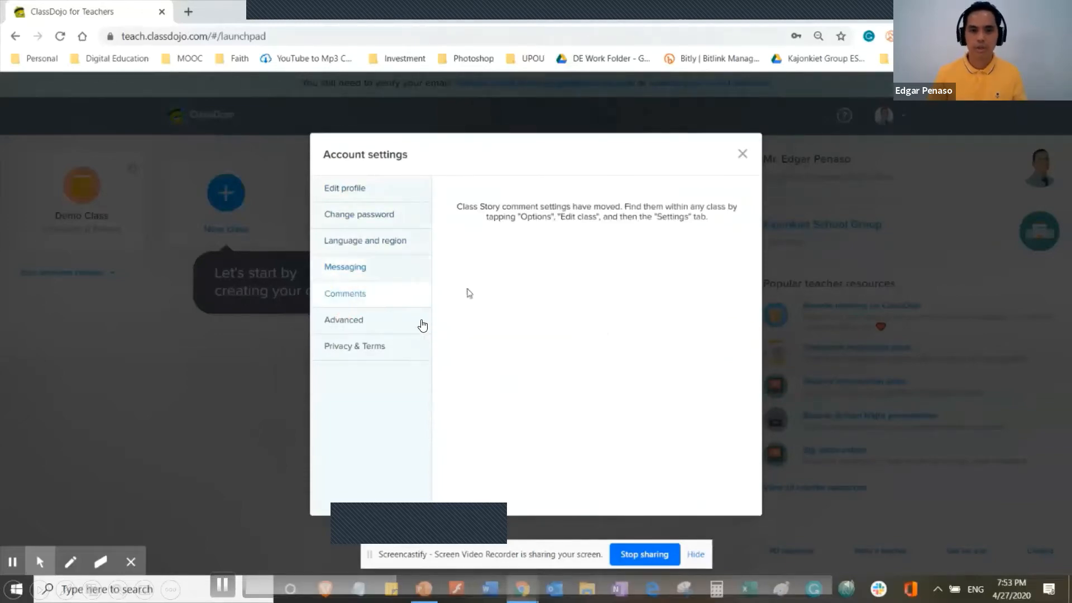
click(347, 326)
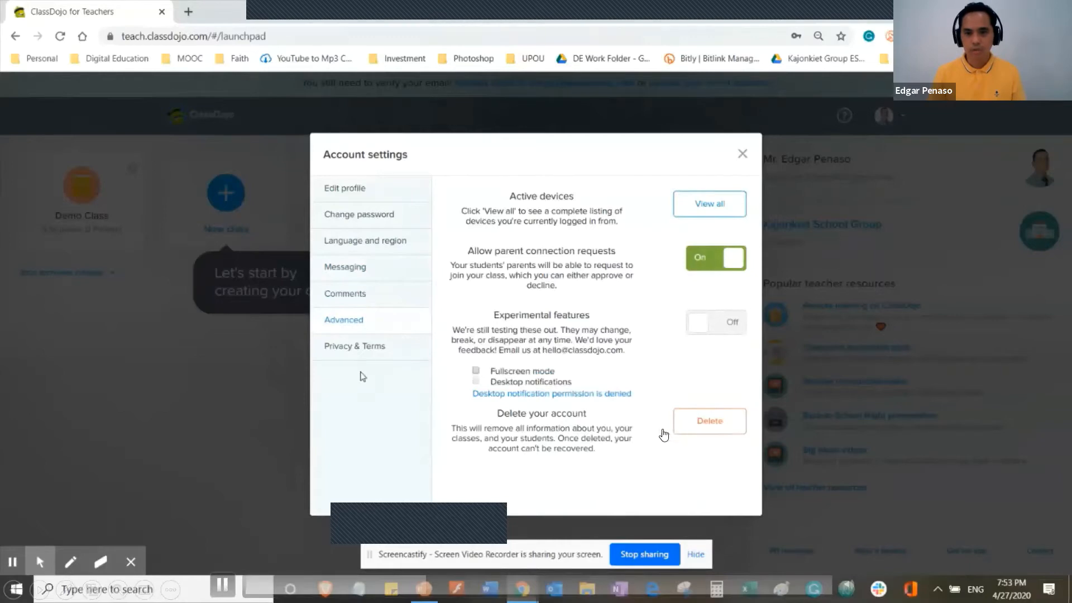
click(742, 153)
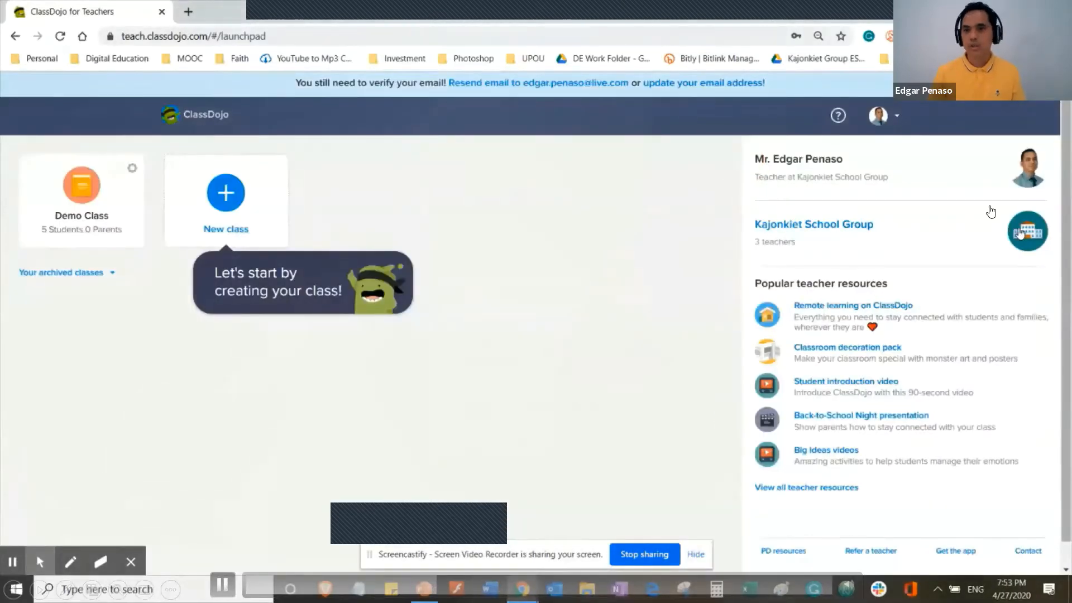
Open the Kajonkiet School Group page and view the student and teacher lists in its directory.
click(843, 224)
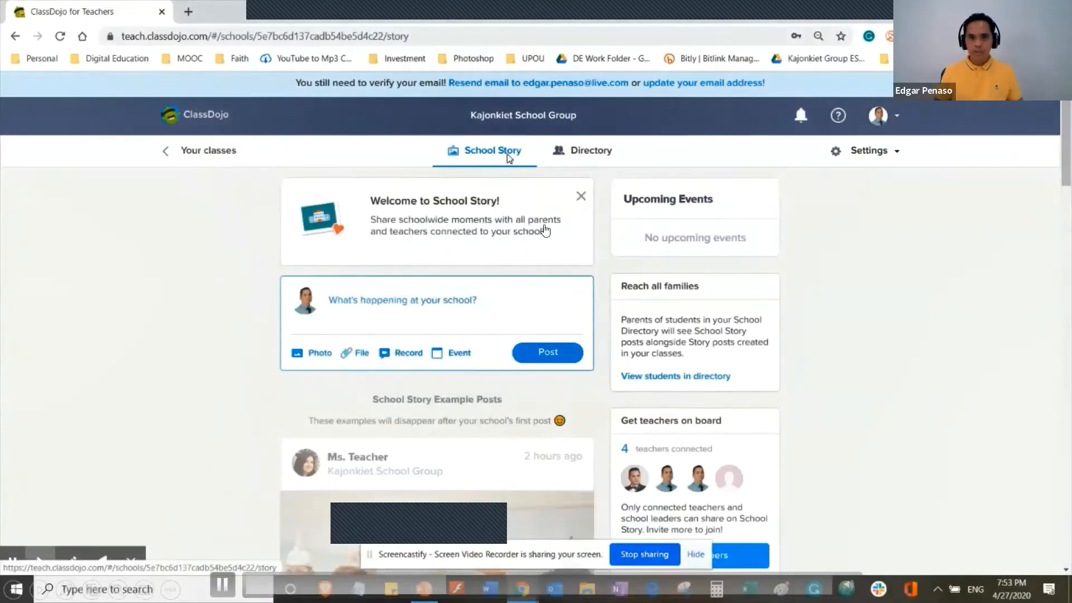
click(392, 312)
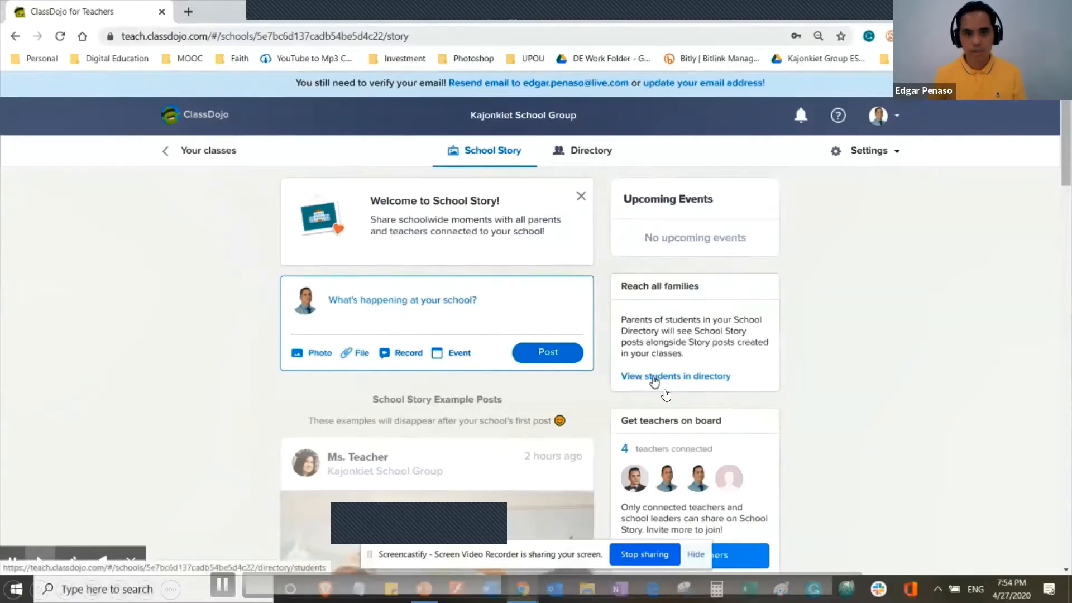
click(654, 381)
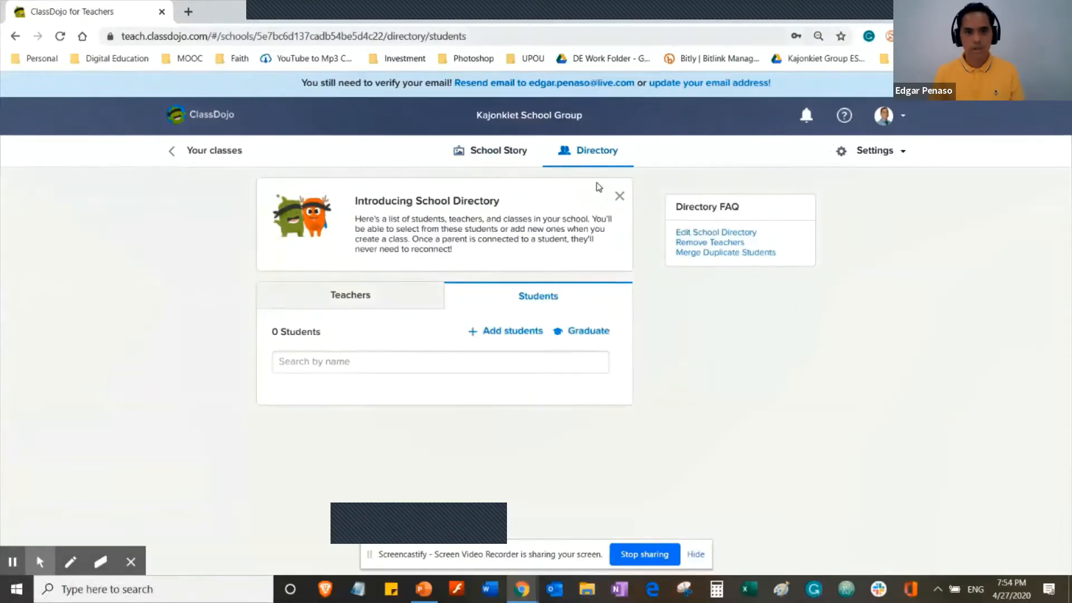
click(394, 291)
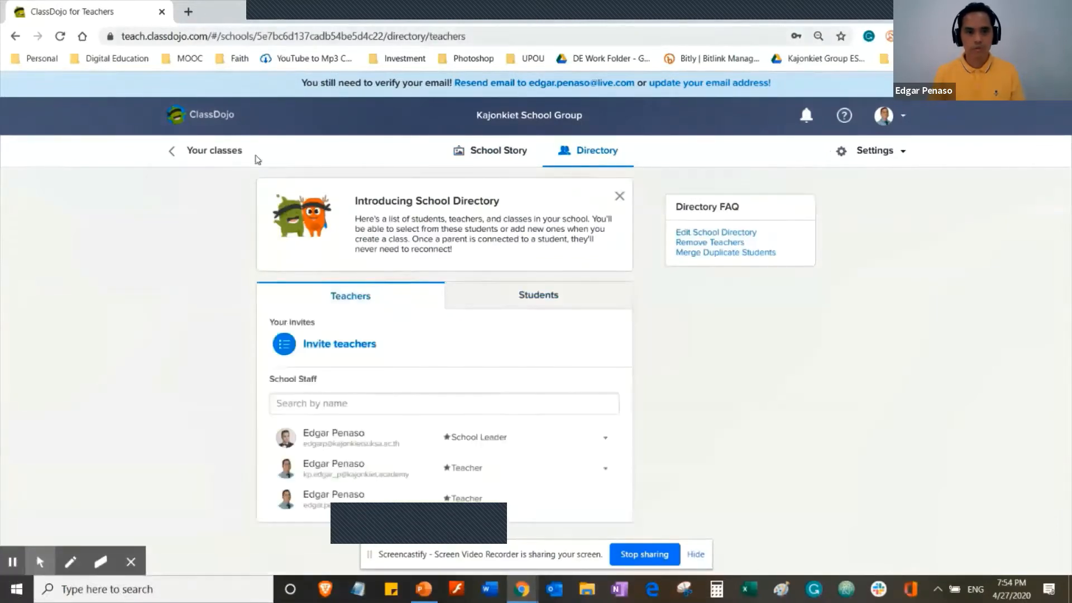
Return to the class overview, reopen the school page, and look through the School Story example posts and teacher invitation section.
click(211, 152)
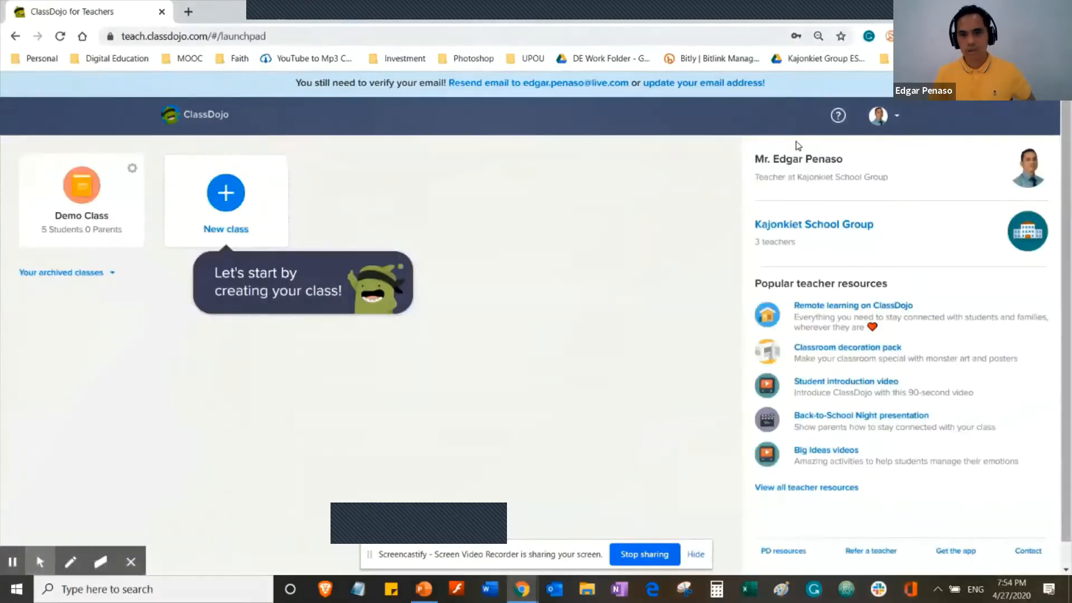
click(1017, 245)
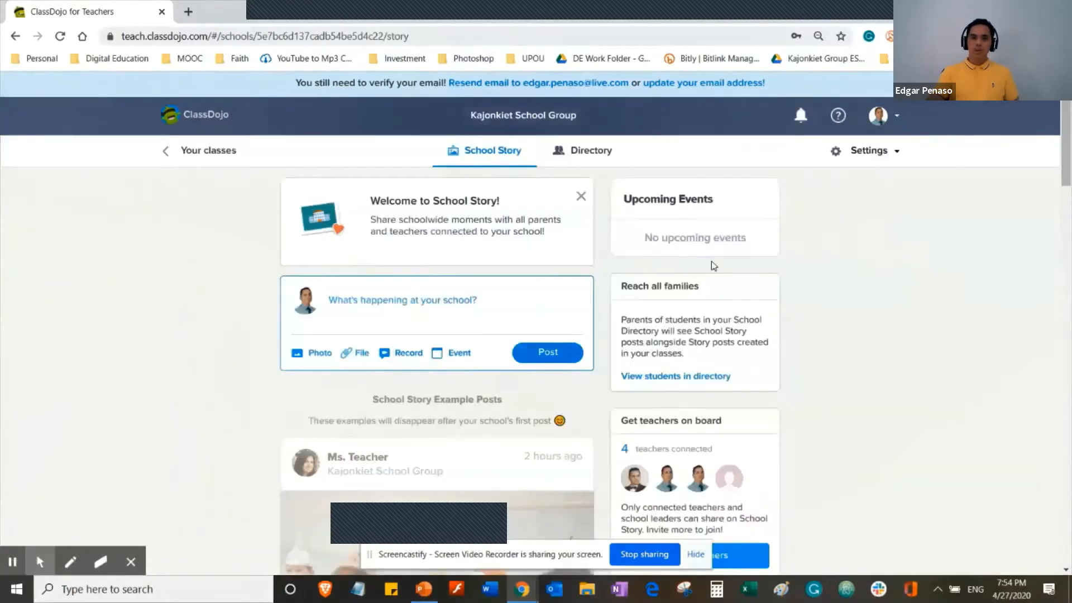
scroll(656, 336, down, 5)
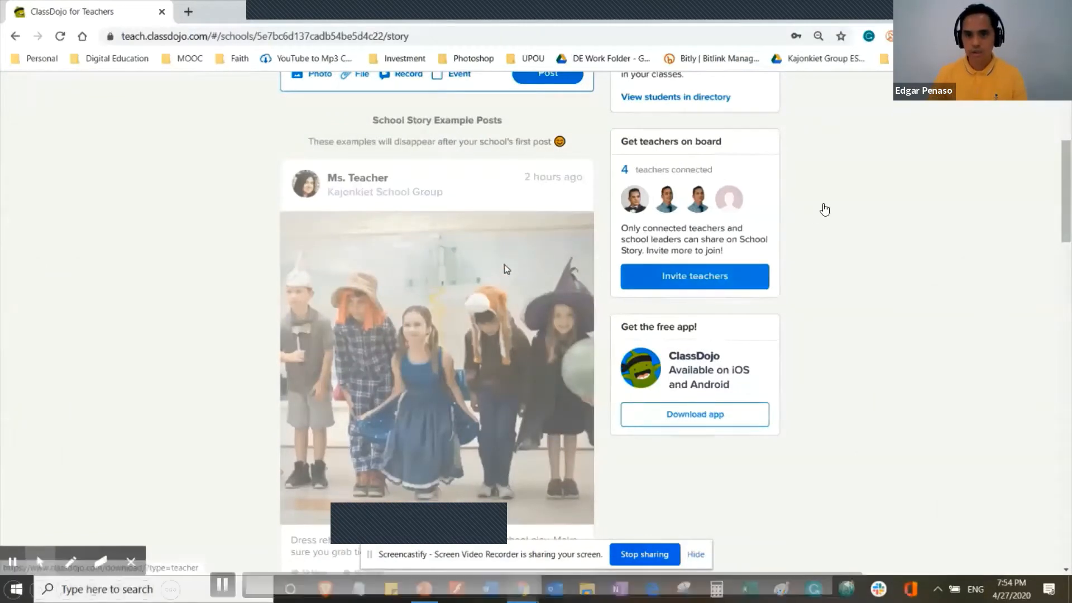
scroll(820, 208, up, 4)
scroll(753, 301, up, 1)
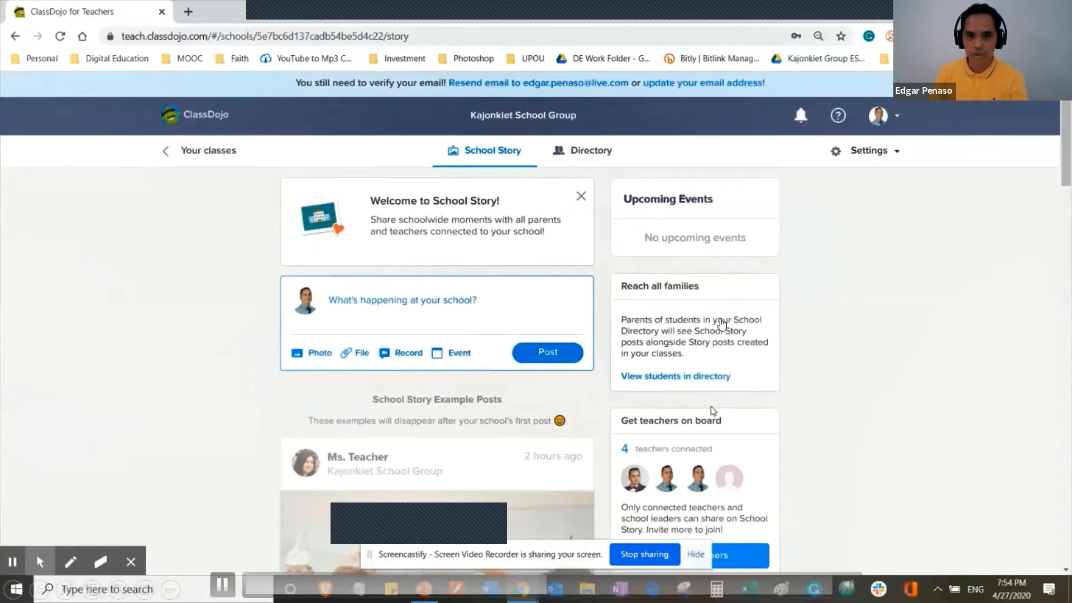
scroll(709, 460, down, 3)
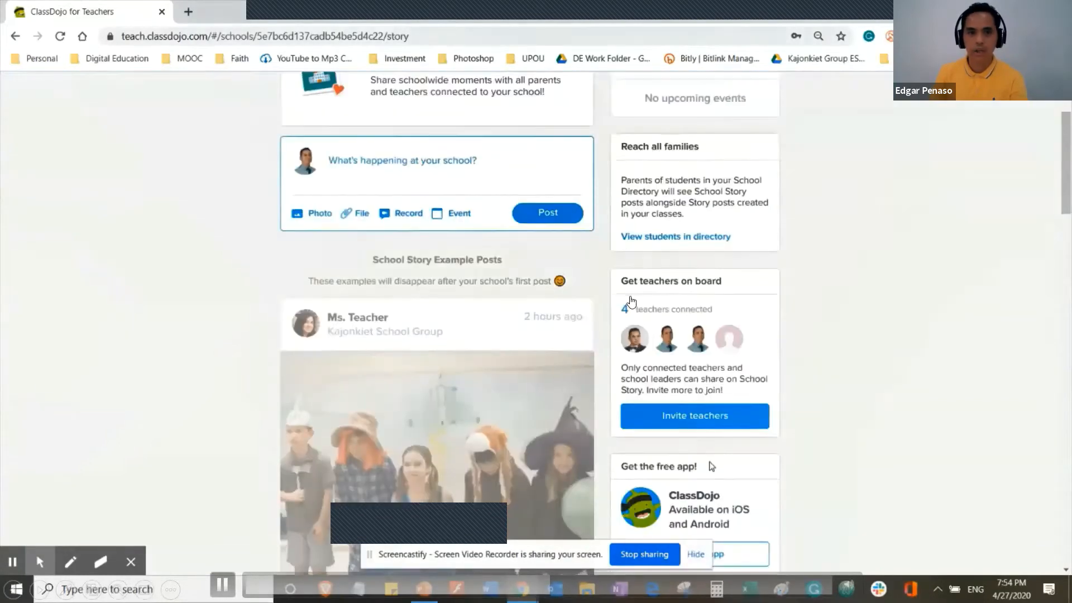
Open the school directory's teacher list, view the teacher invitation form, and close it without inviting anyone.
scroll(659, 333, up, 3)
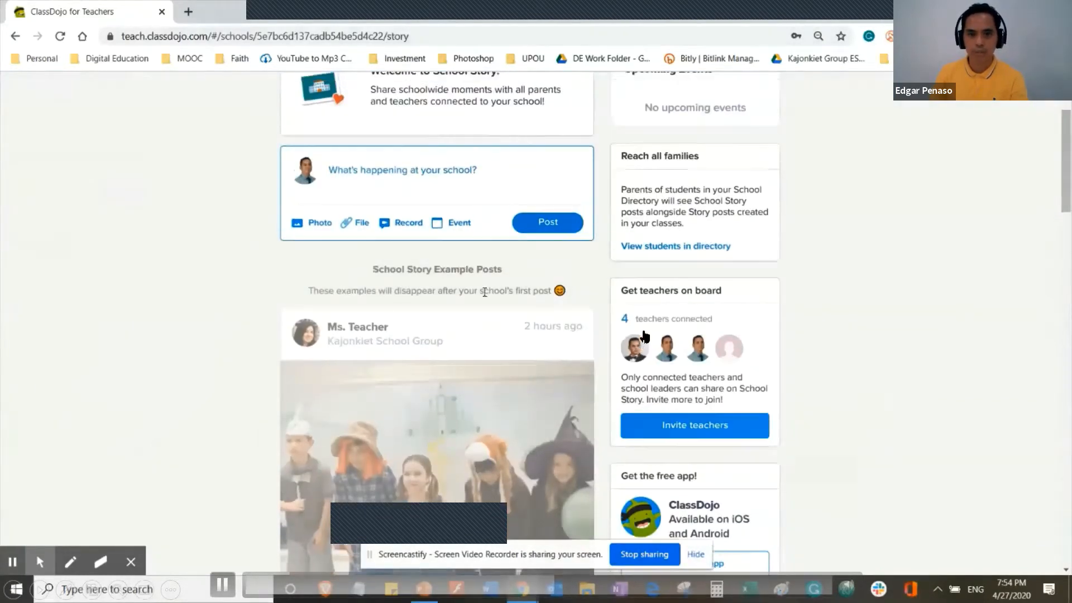
click(583, 151)
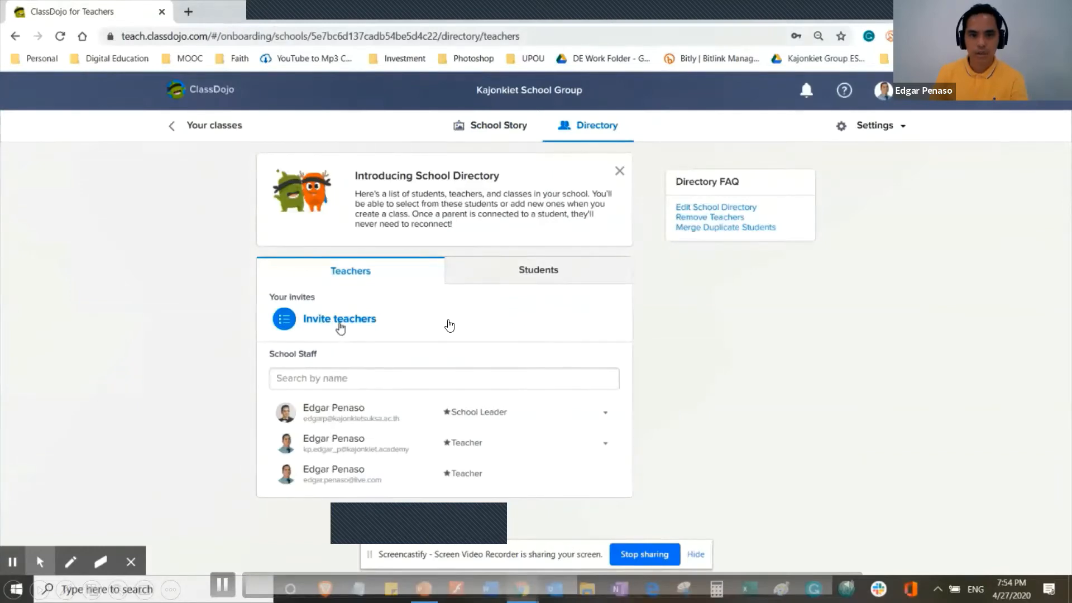
click(338, 319)
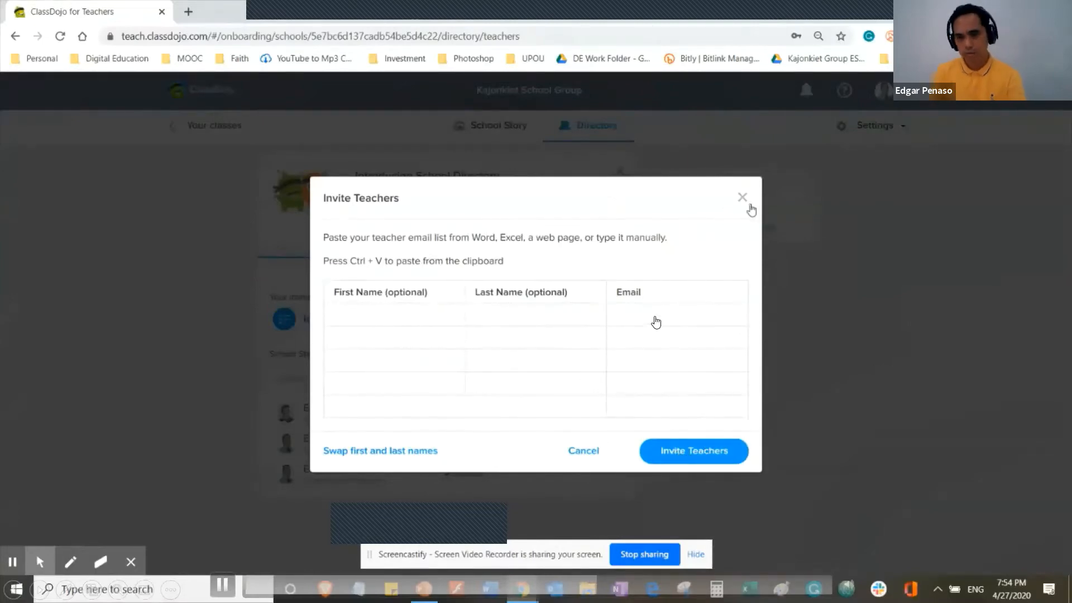
click(742, 199)
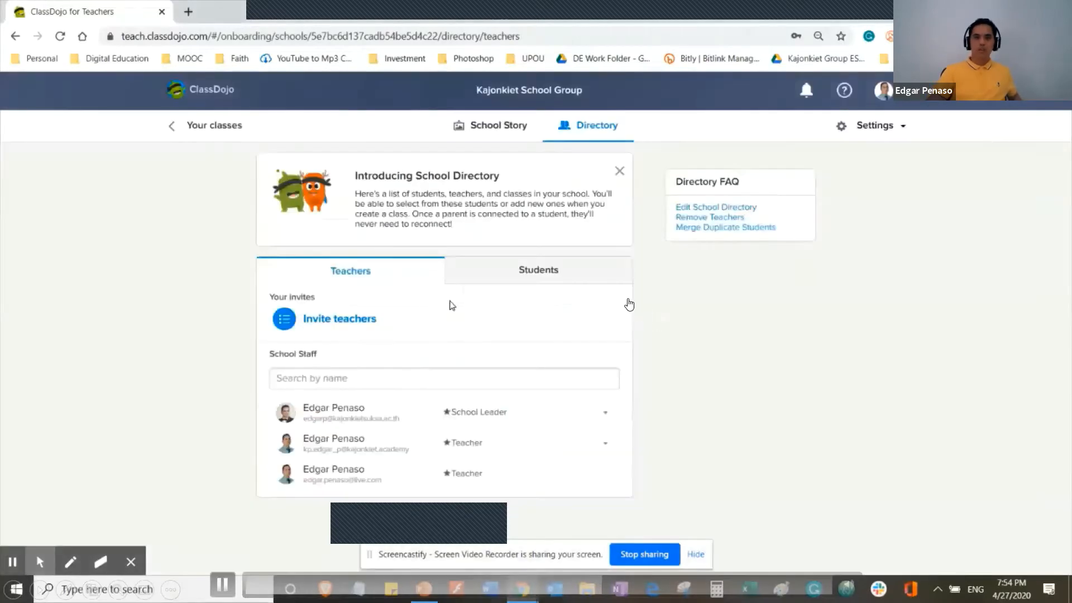
View the form for adding students in the school directory, cancel it, and return to the class overview.
click(516, 272)
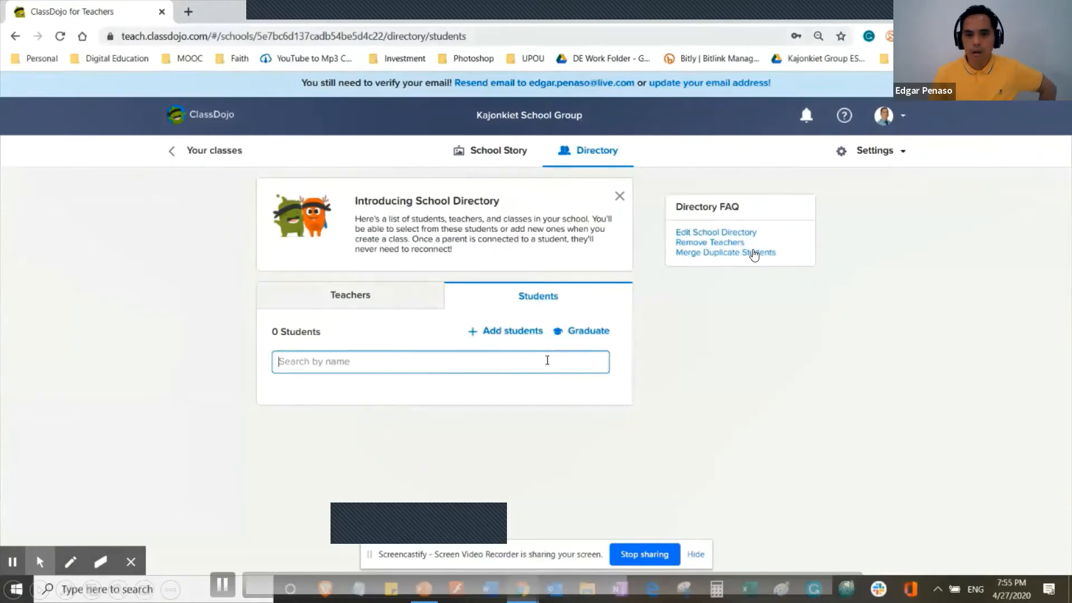
click(508, 331)
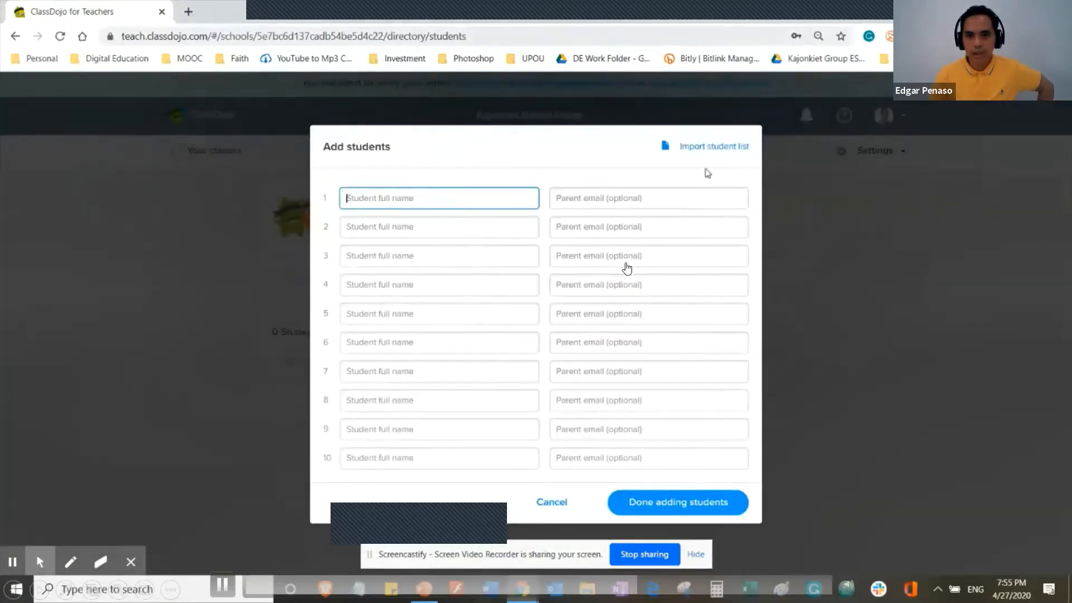
click(550, 503)
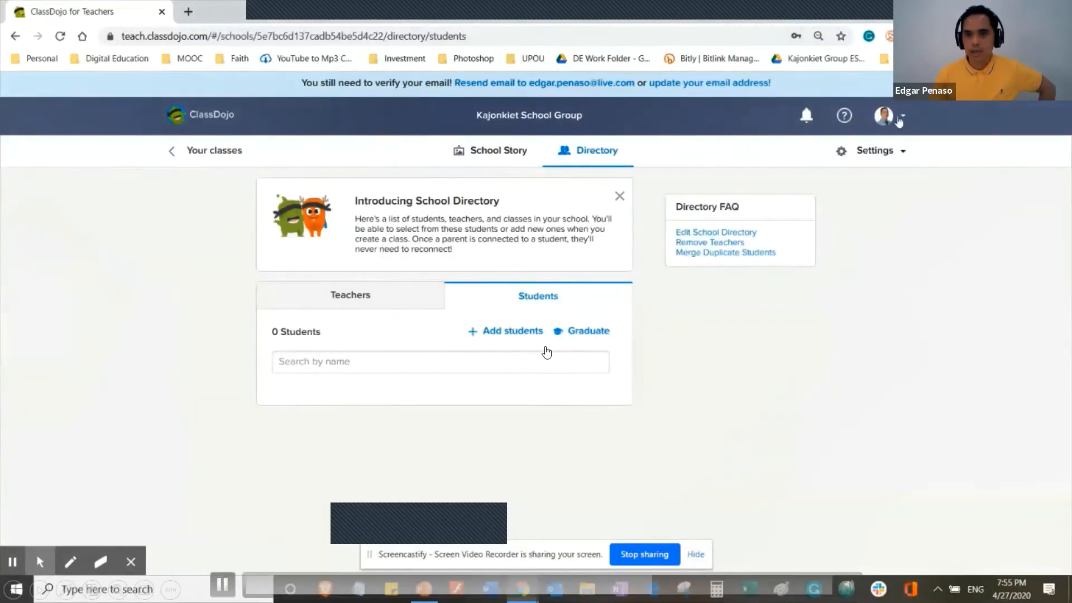
click(228, 115)
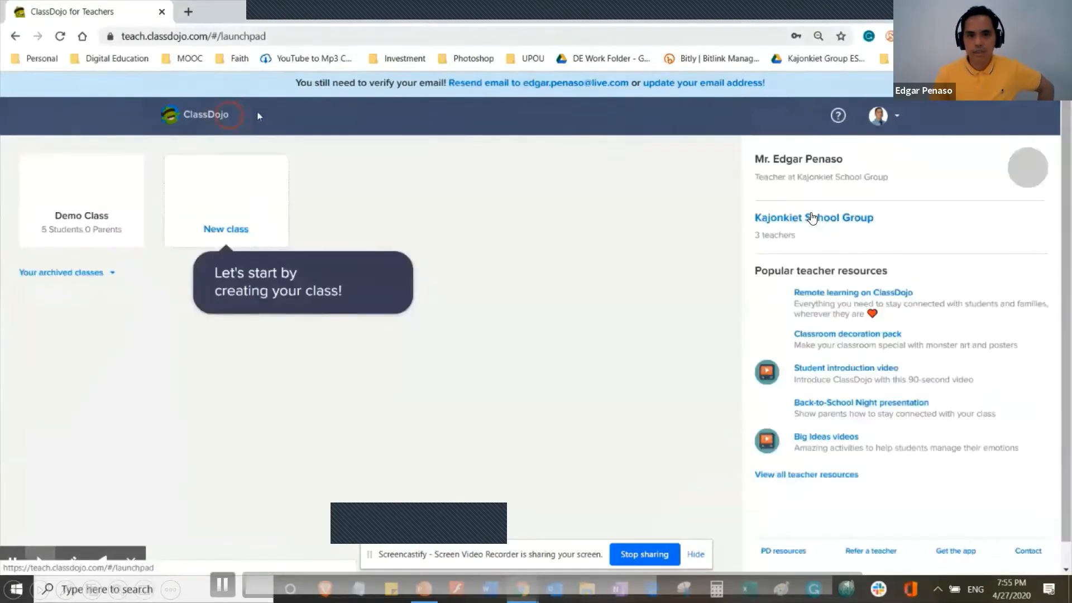
Reopen the account settings to view the profile page, and close them.
click(880, 116)
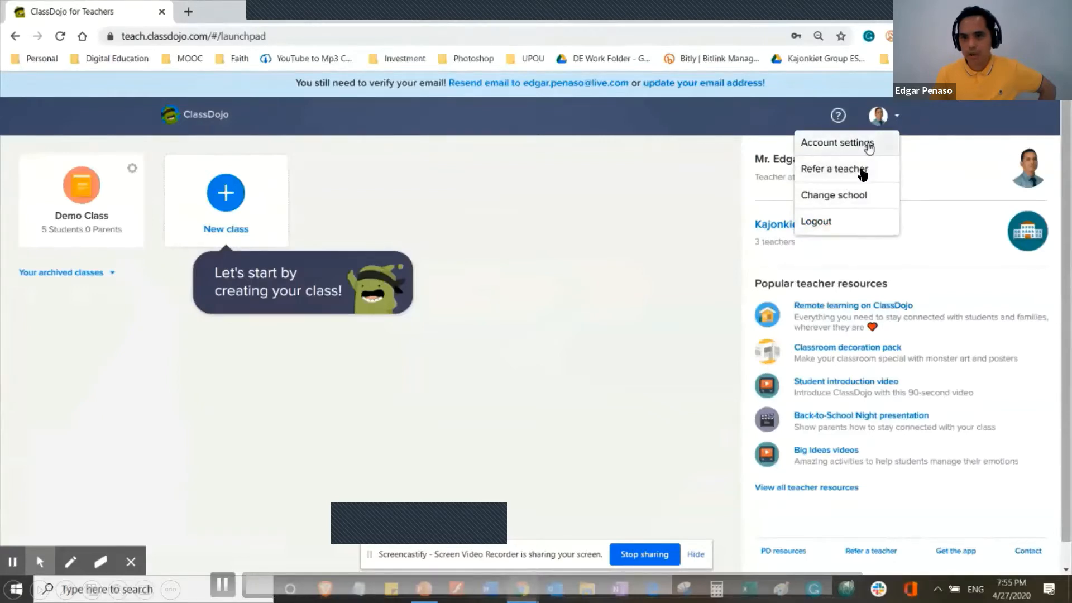
click(843, 144)
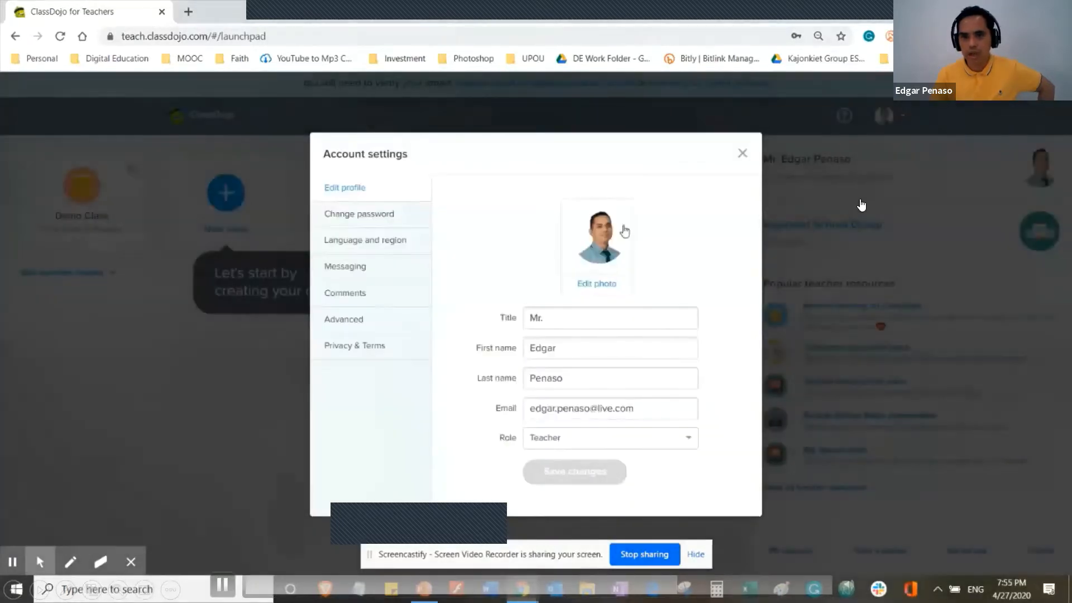
click(742, 153)
Open the Teacher Helpdesk, view its topics for teachers, and return to the class overview.
click(838, 116)
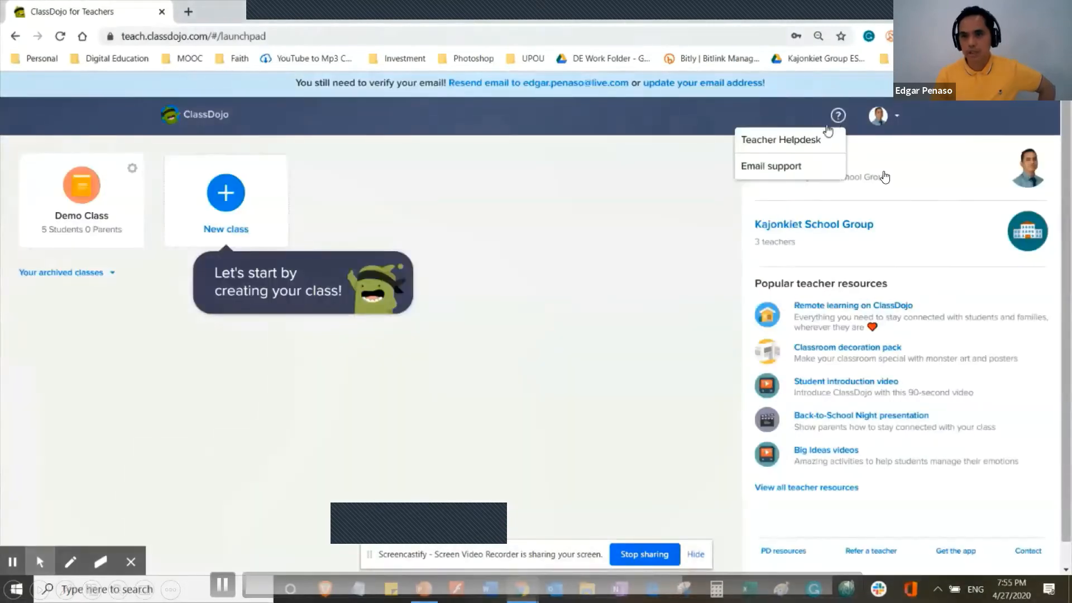
click(792, 143)
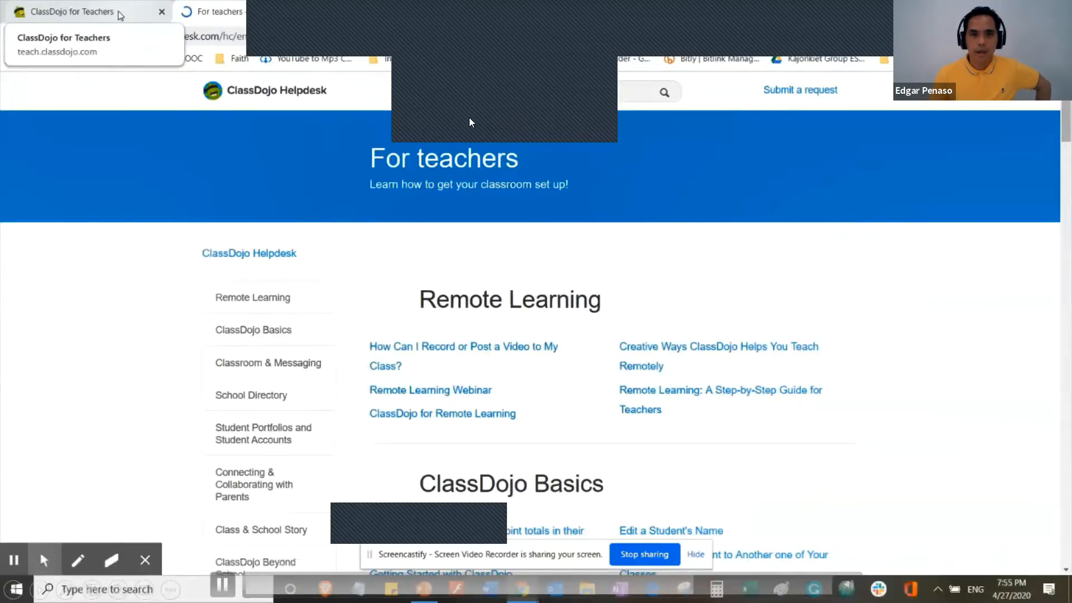
click(120, 16)
click(838, 115)
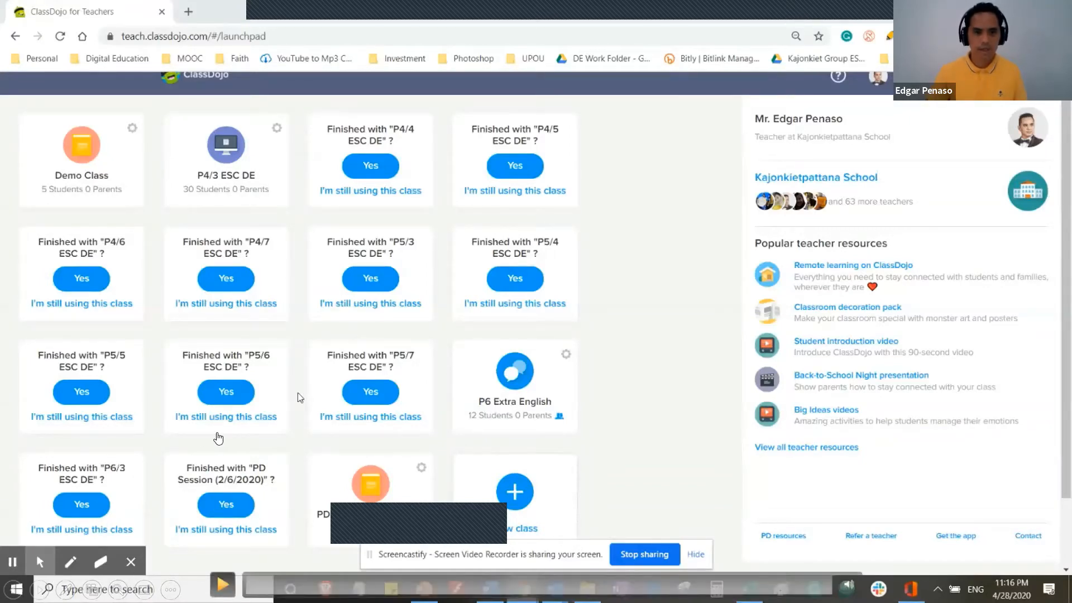
Start a new class and name it P4/3 ESC Sample.
scroll(215, 438, down, 2)
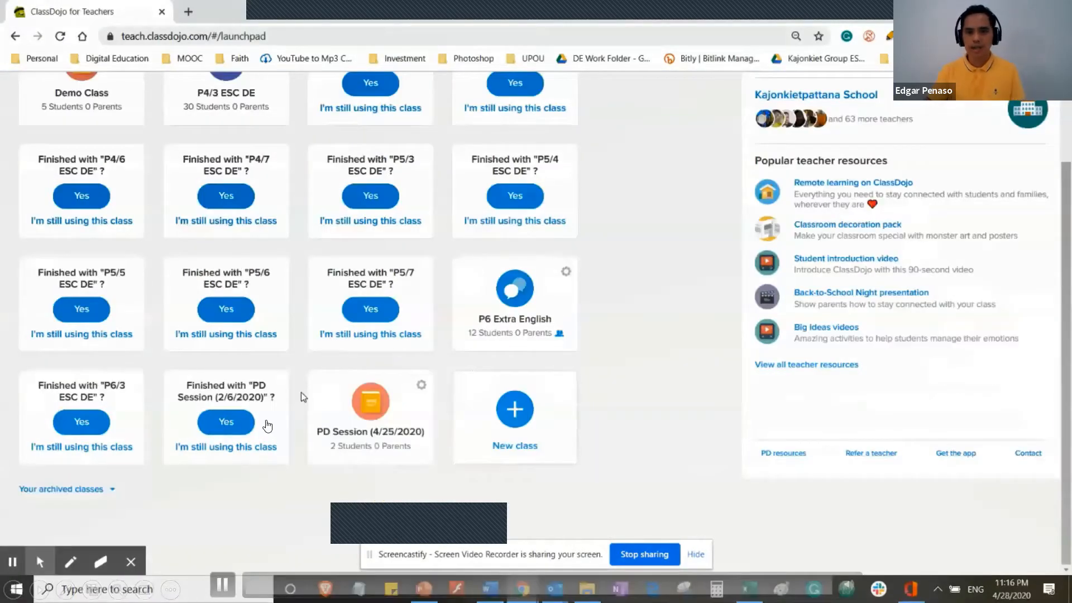
click(515, 413)
click(462, 278)
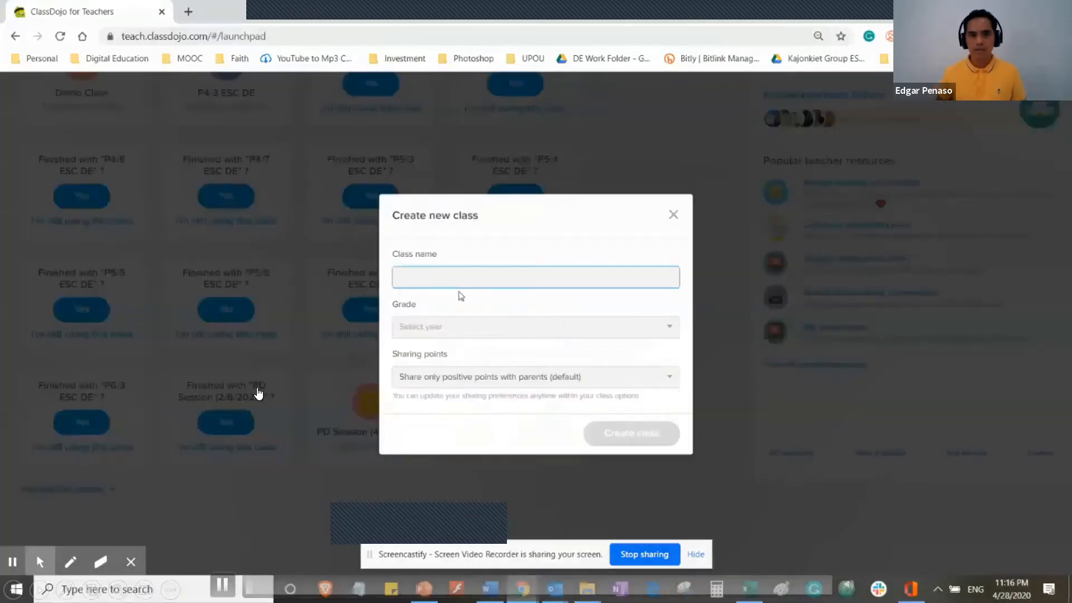
text(P4/3)
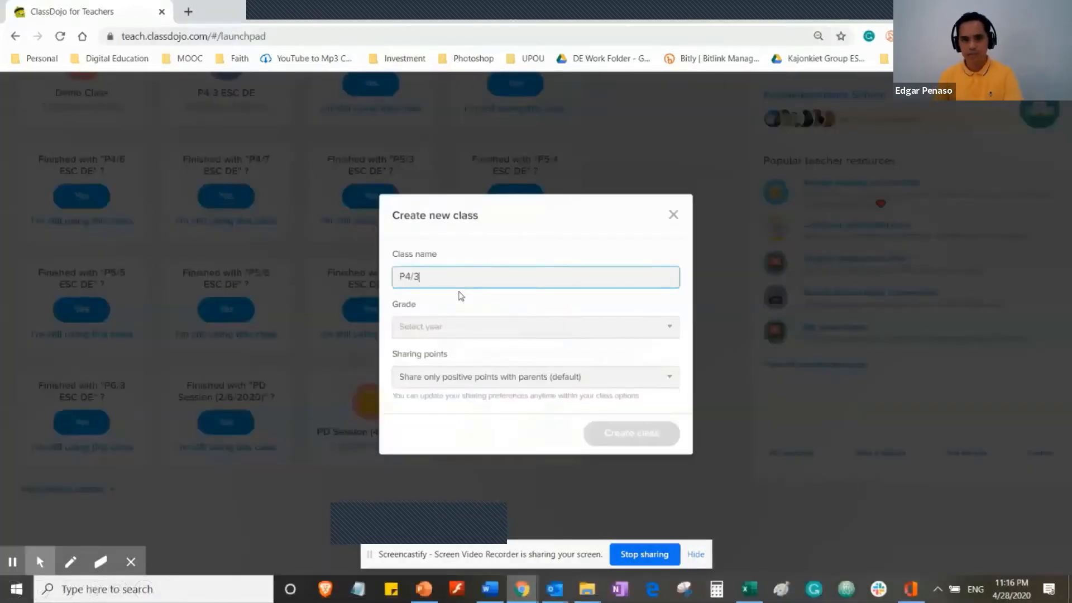
text( ESC Samp)
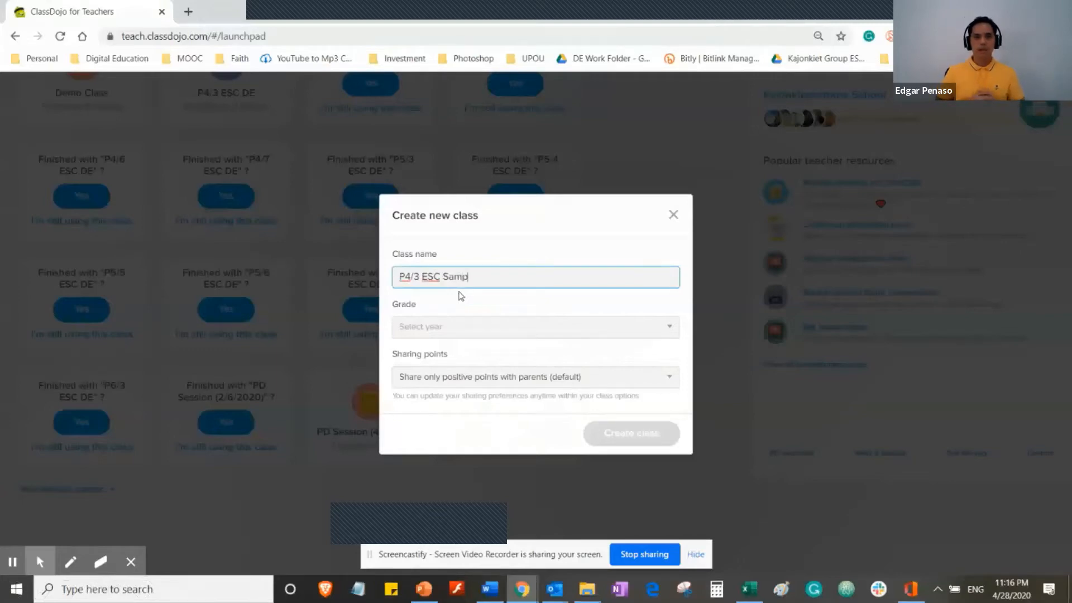
text(le)
Create the class as 4th Grade with all points shared with parents, and return to the class overview.
click(450, 326)
click(440, 448)
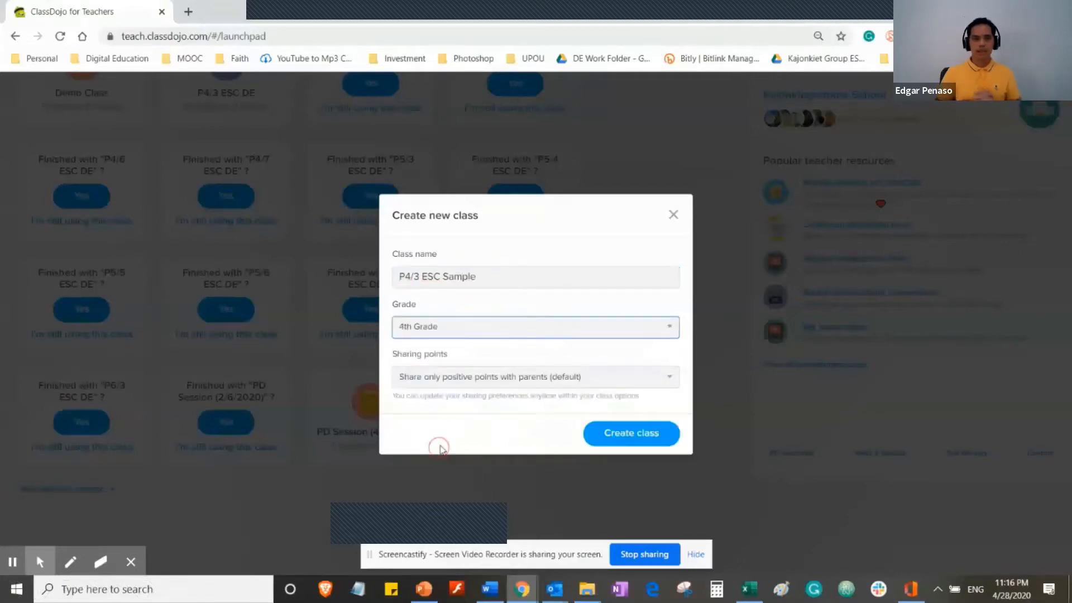
click(479, 378)
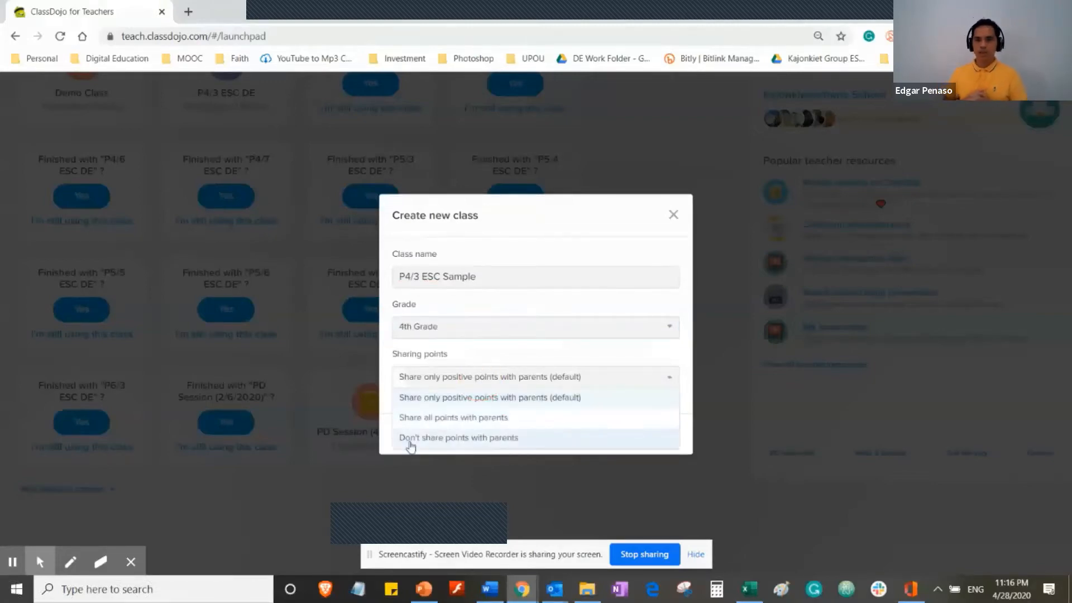
click(496, 417)
click(640, 443)
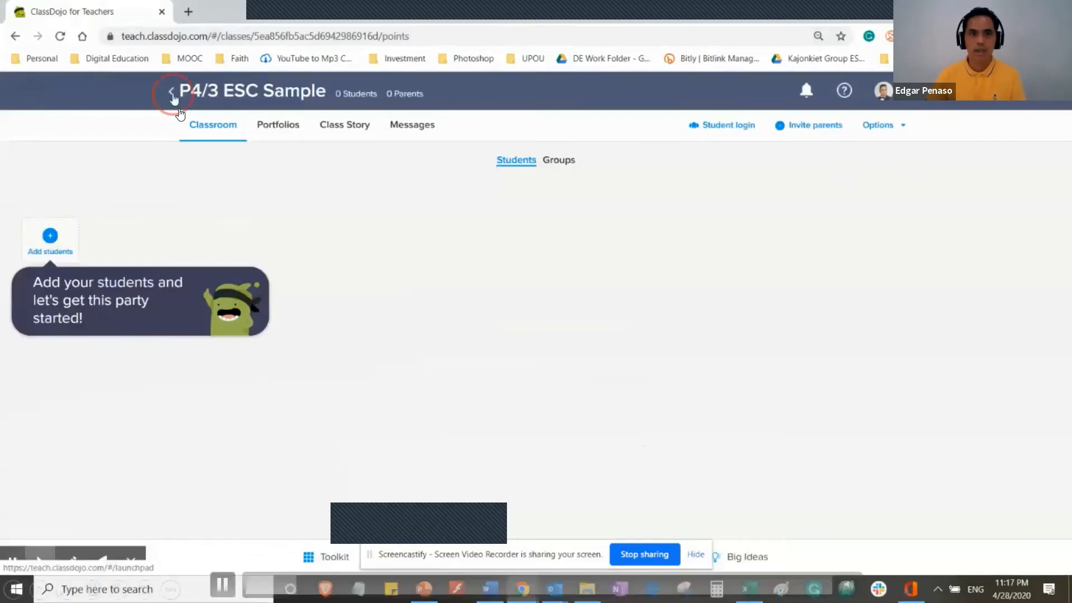
click(173, 93)
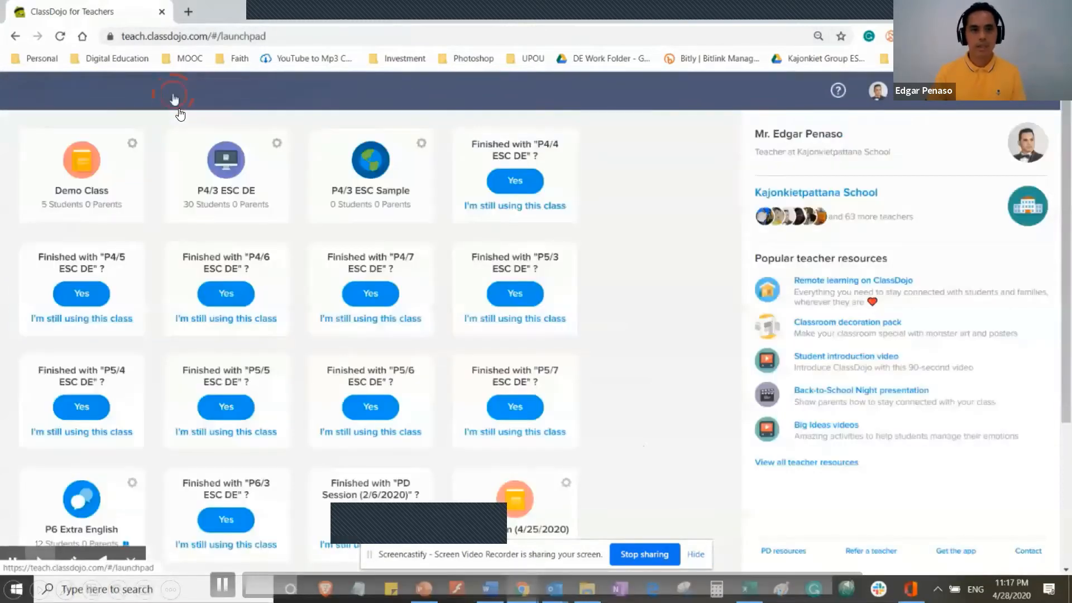
Change the icon of the P4/3 ESC DE class to the soccer ball, and close the class editor.
click(277, 144)
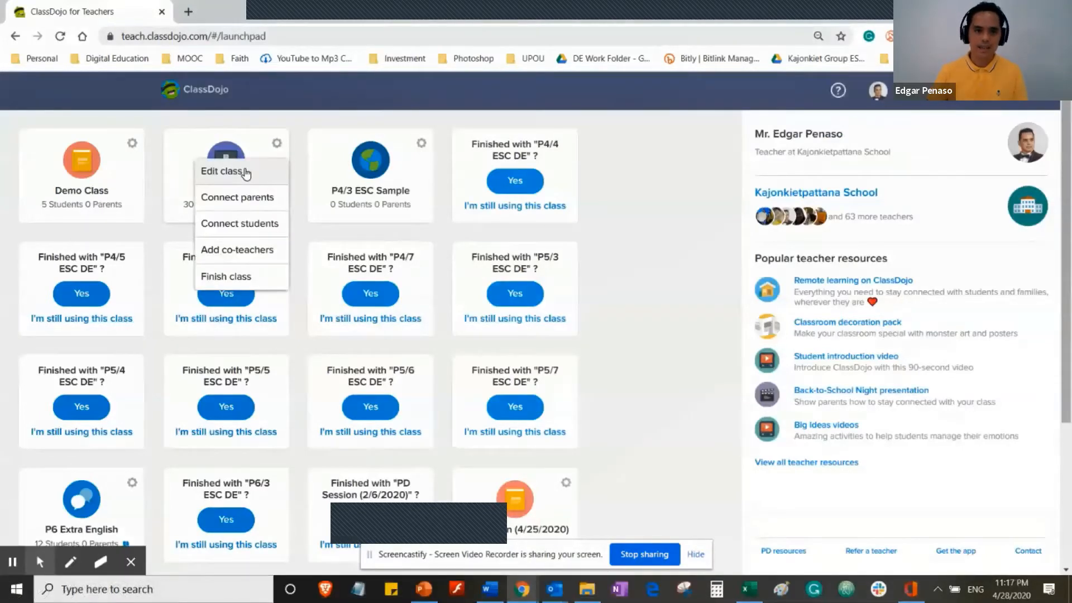
click(245, 172)
click(308, 189)
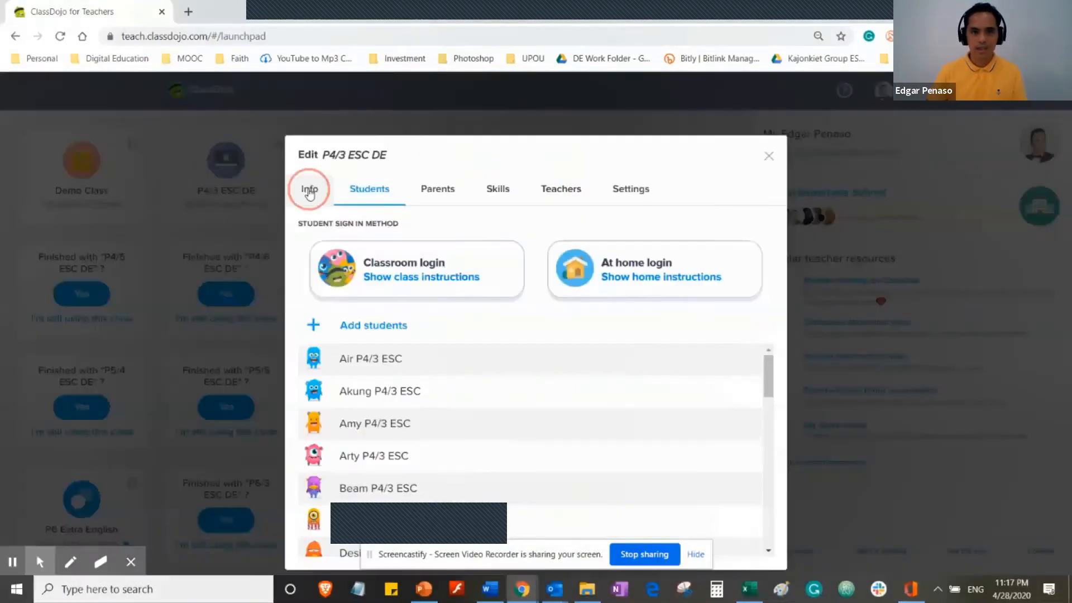
click(558, 295)
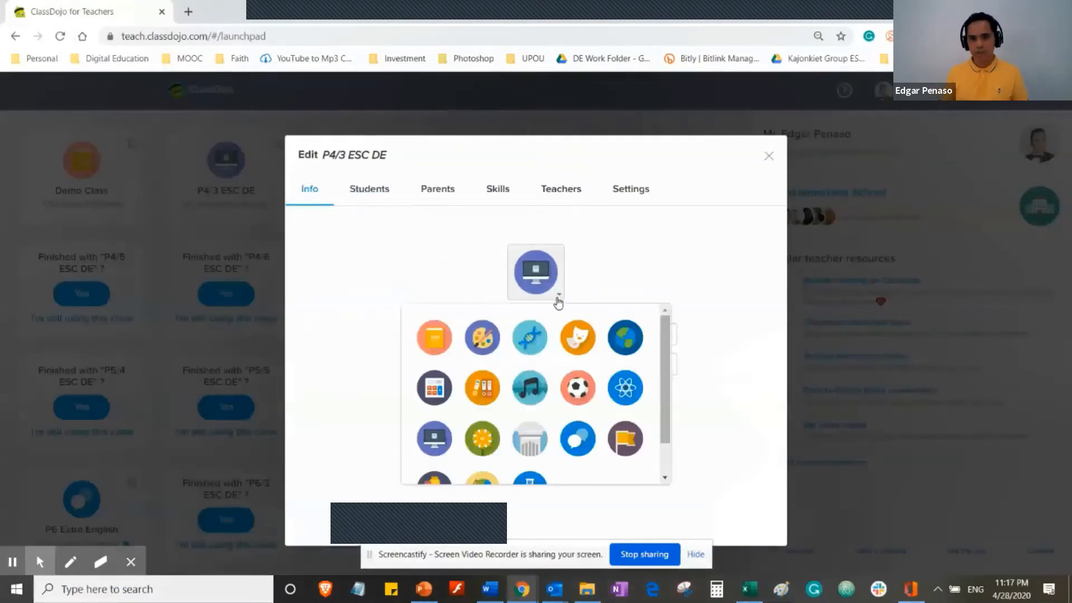
click(578, 389)
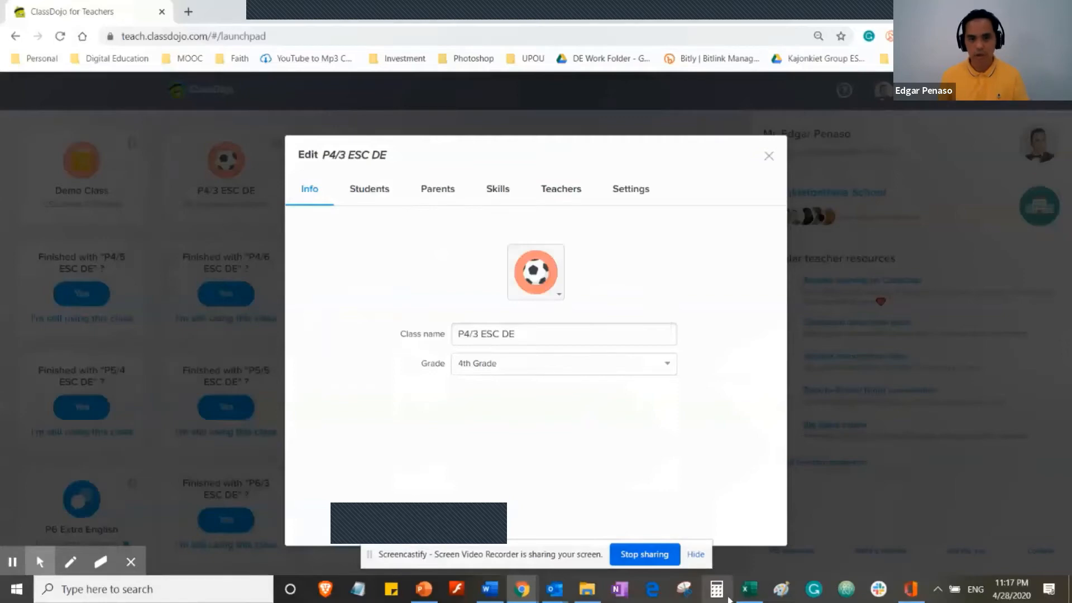
click(695, 554)
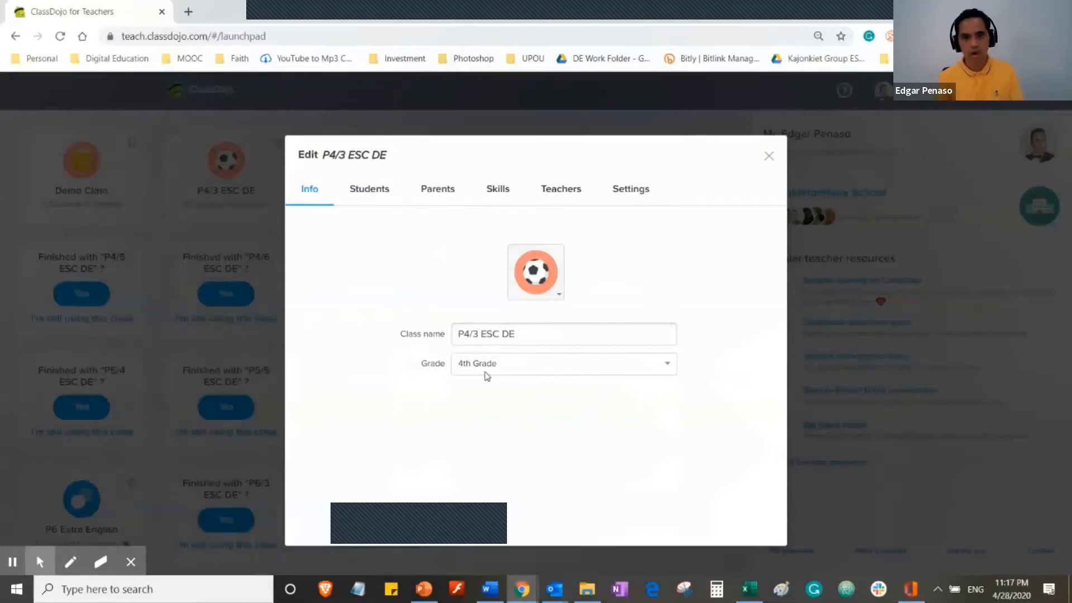
click(768, 160)
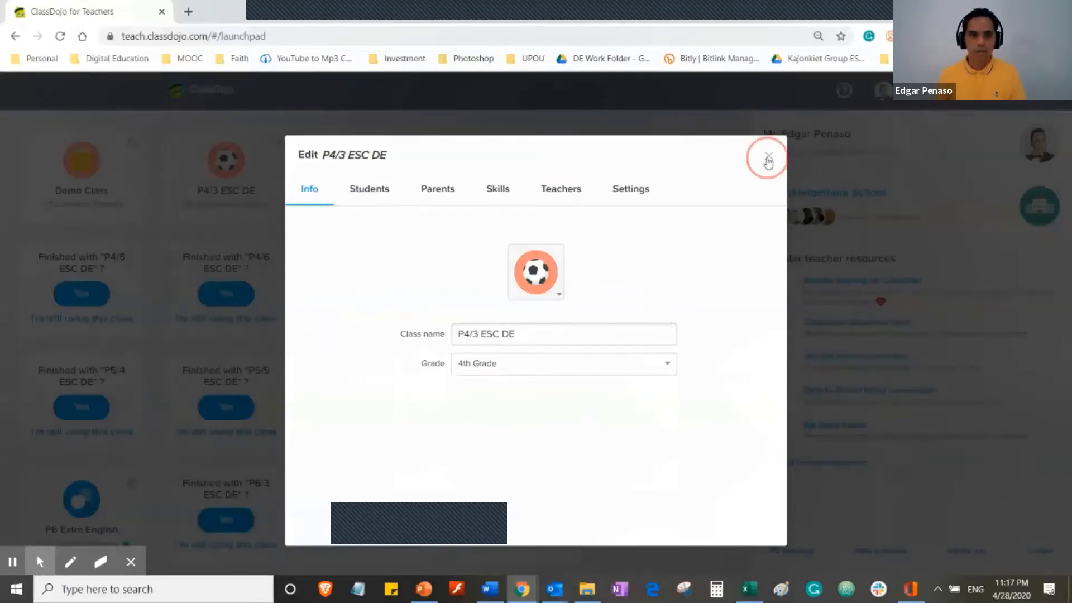
Open the parent connection page of the P4/3 ESC DE class, look through the parent invitation list, and close it.
click(277, 144)
click(250, 206)
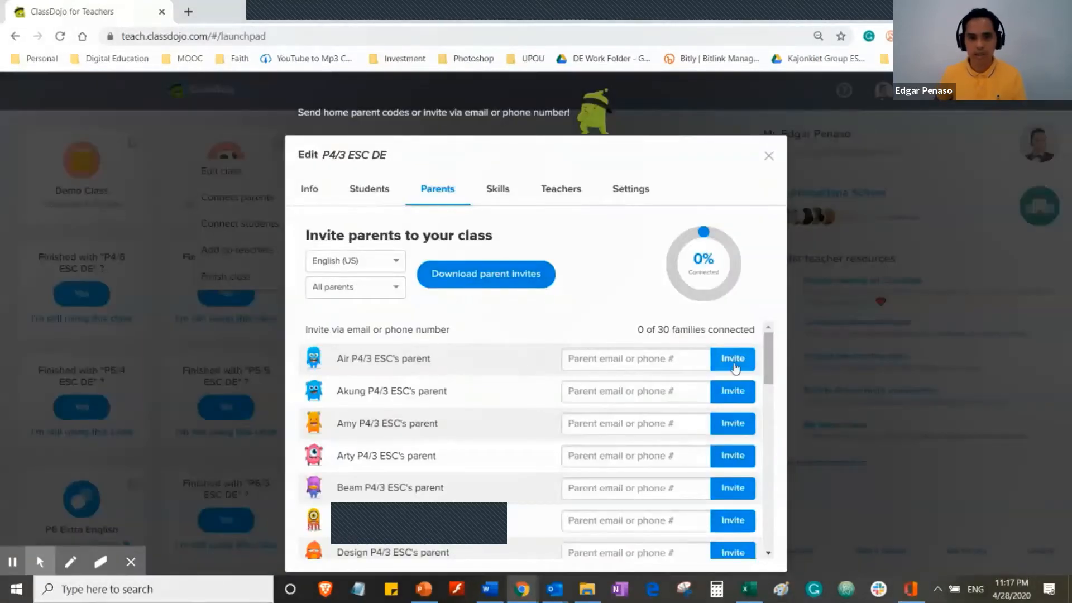
scroll(607, 469, down, 6)
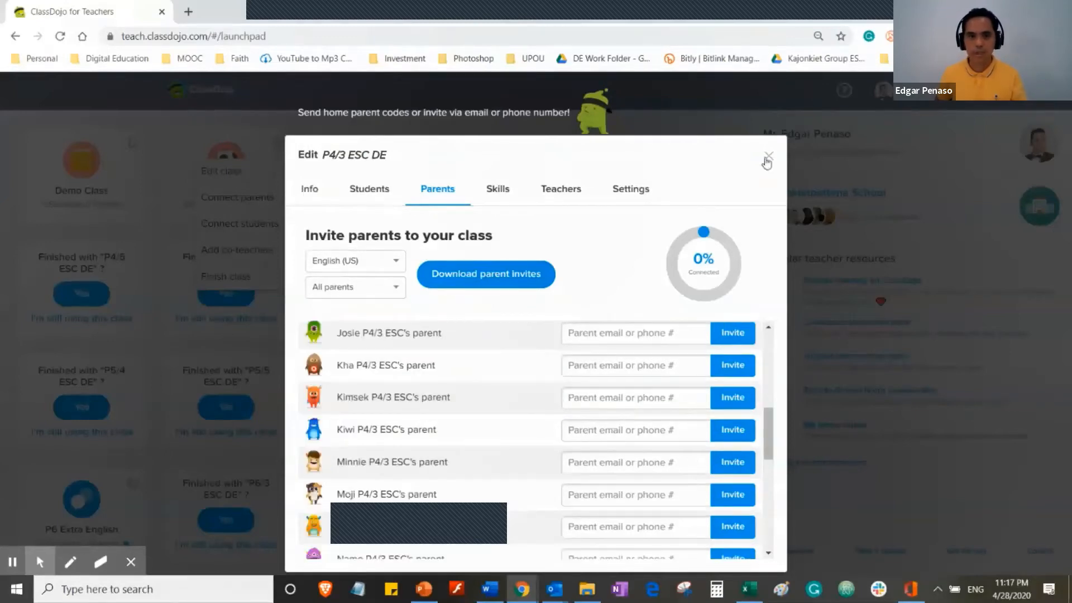
click(768, 158)
View the student connection page of the P4/3 ESC DE class with its sign-in methods, and close it.
click(276, 143)
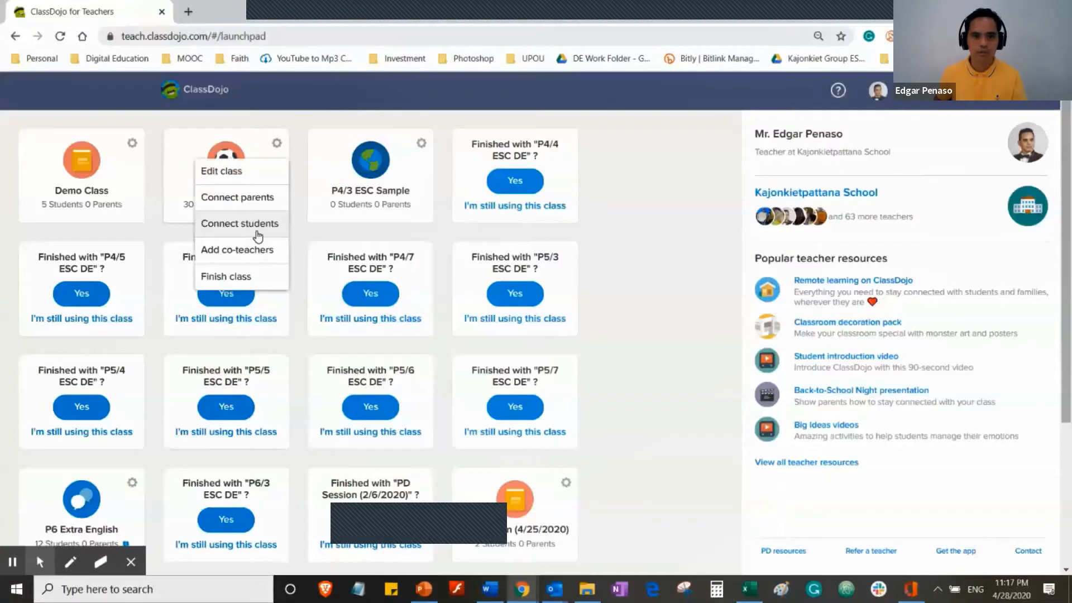
click(257, 233)
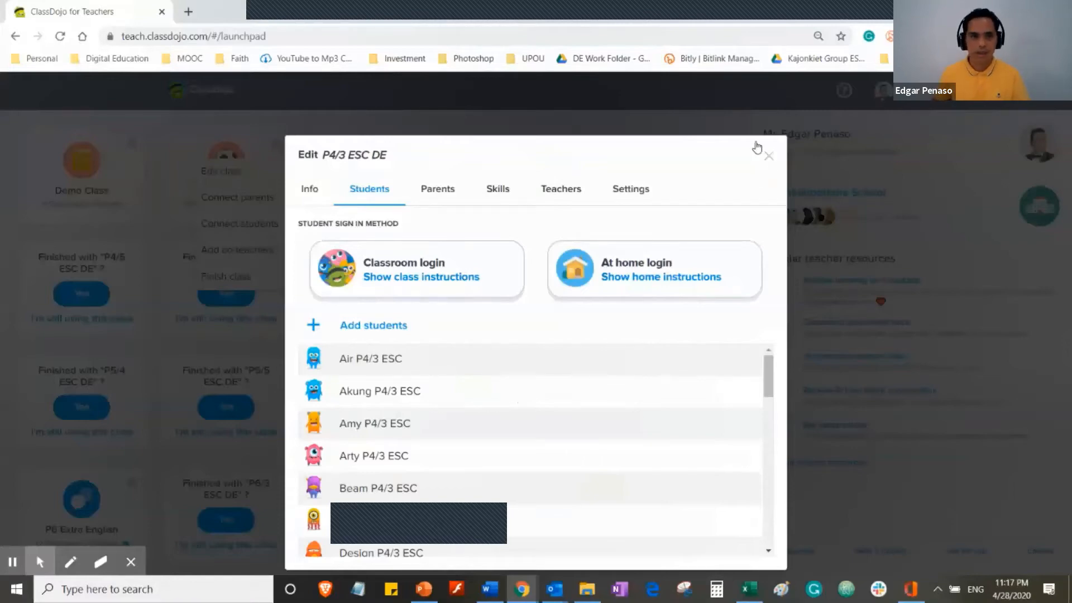
click(768, 155)
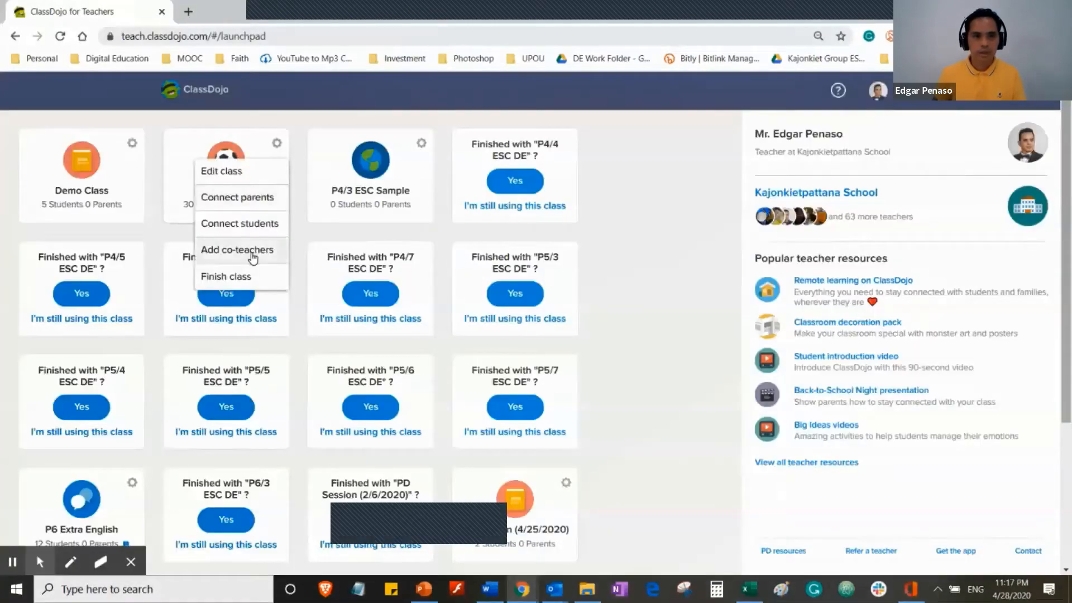
Open the co-teacher page of the P4/3 ESC DE class and look through the teachers available to invite.
click(252, 257)
scroll(393, 380, down, 4)
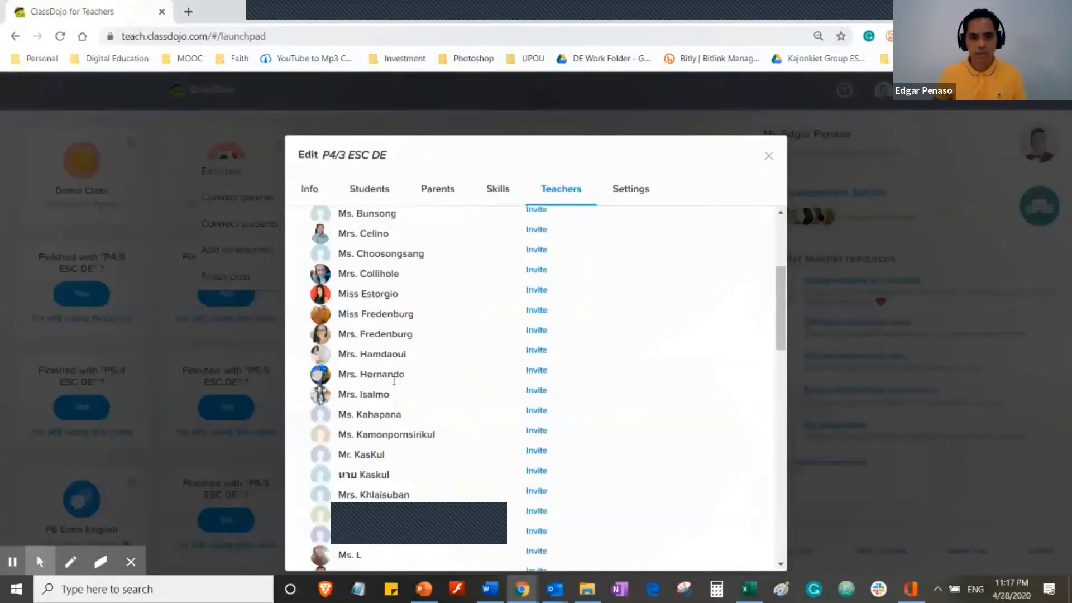
scroll(393, 381, up, 4)
scroll(345, 465, down, 10)
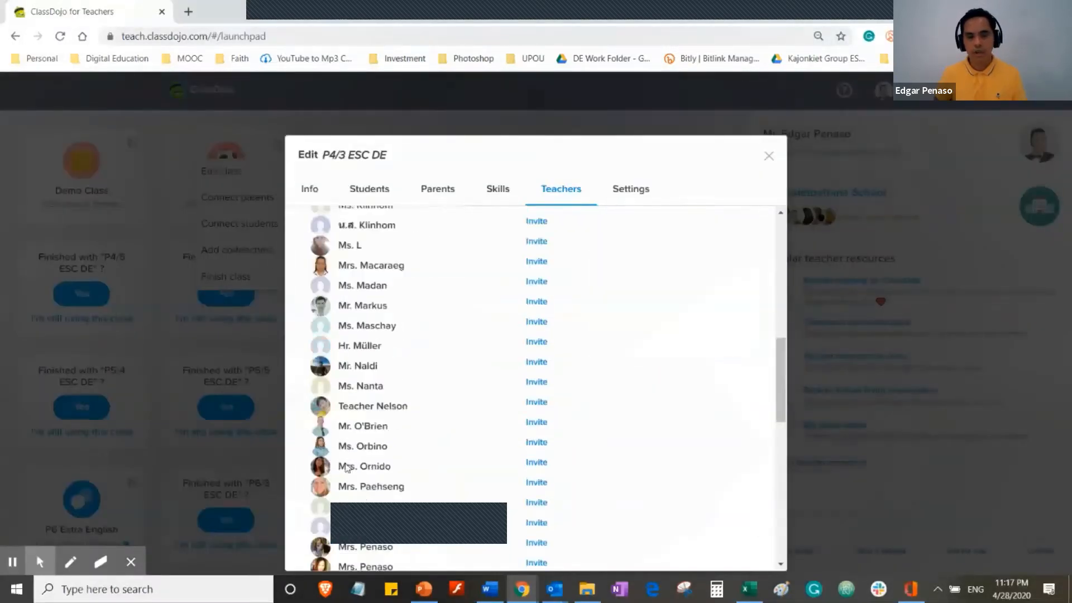
scroll(345, 466, down, 8)
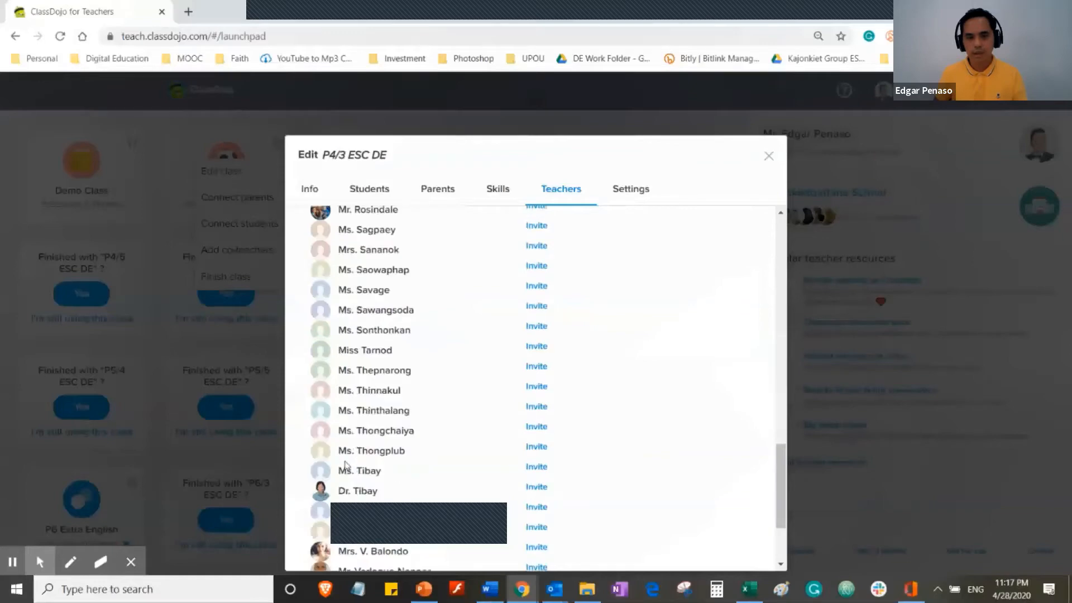
Look through the rest of the teachers available to invite to P4/3 ESC DE, and close the class editor.
scroll(346, 464, down, 3)
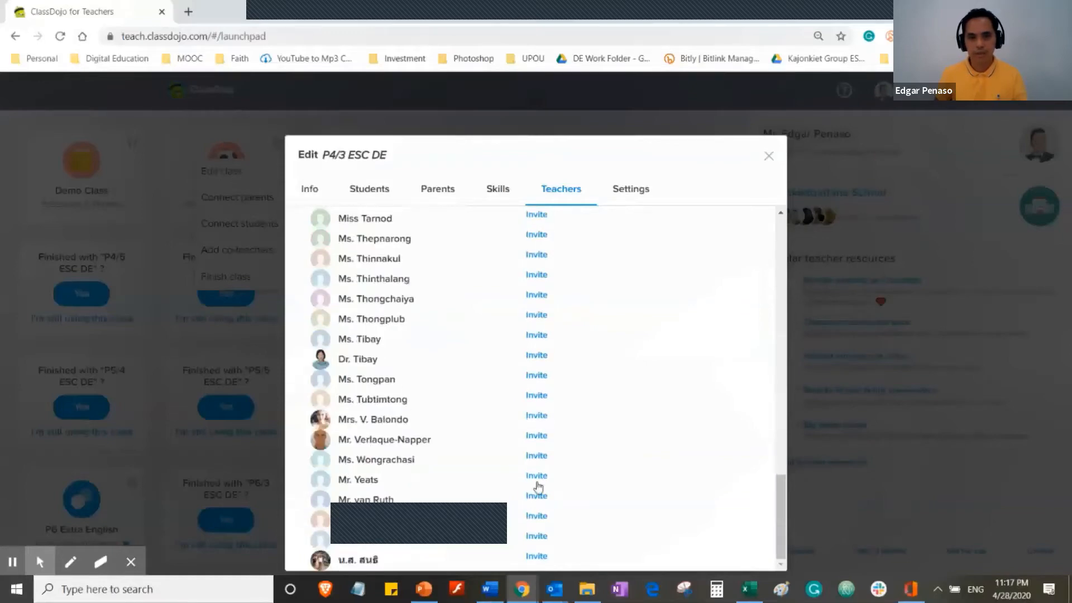
click(767, 158)
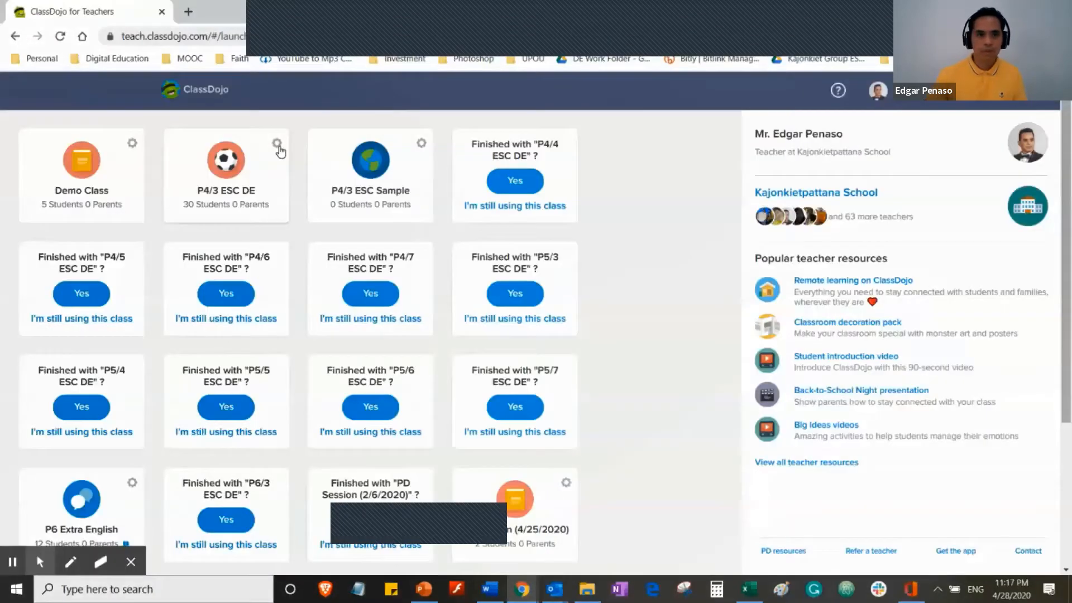
View the Archive class and Graduate class options for finishing P4/3 ESC DE, and close the dialog without applying either.
click(276, 147)
click(224, 277)
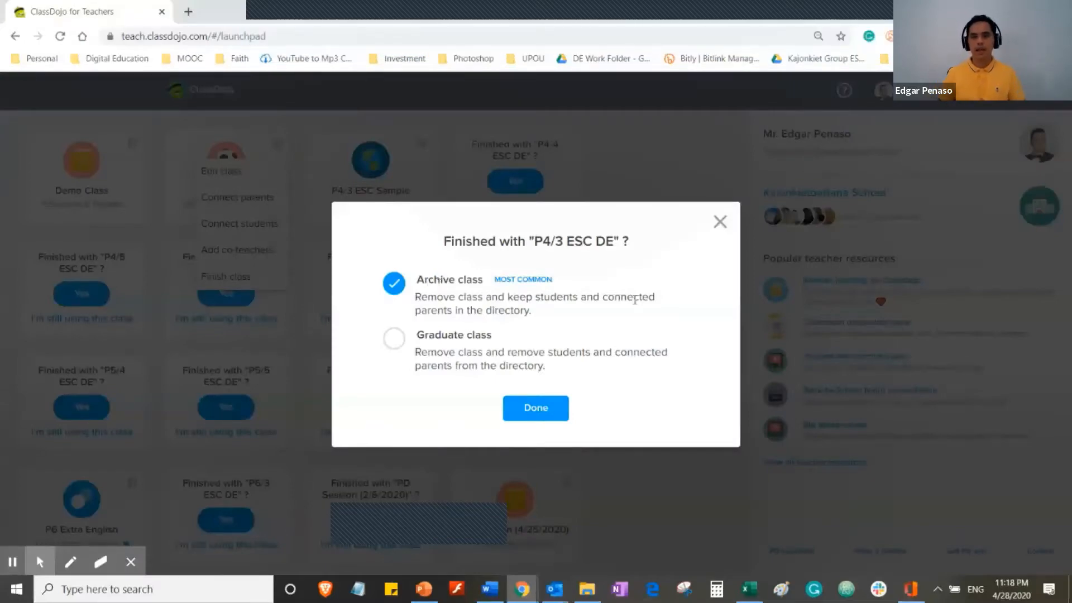
click(395, 341)
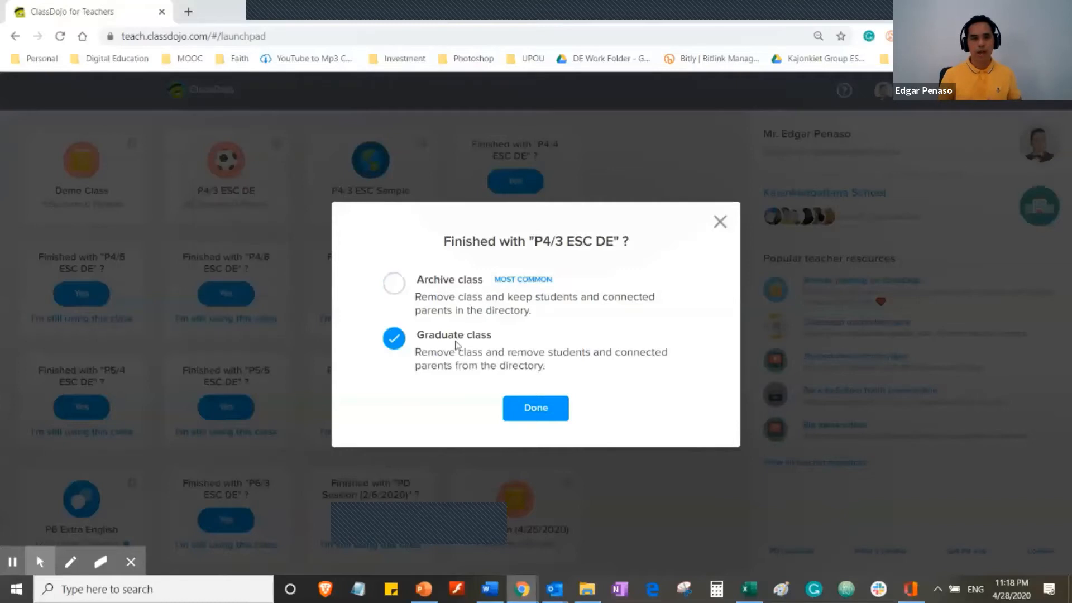
click(396, 287)
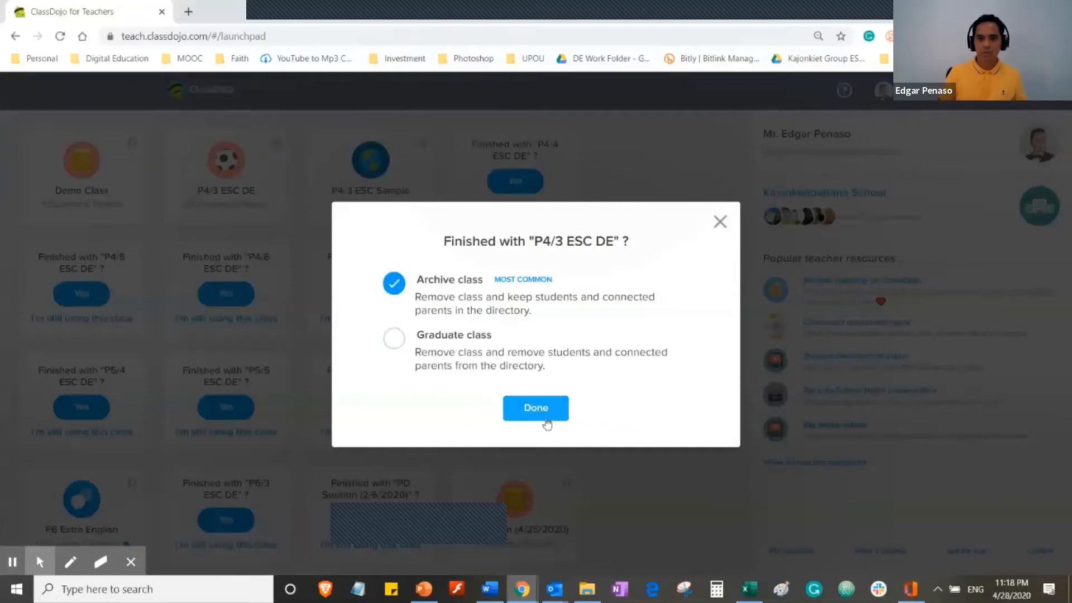
click(722, 224)
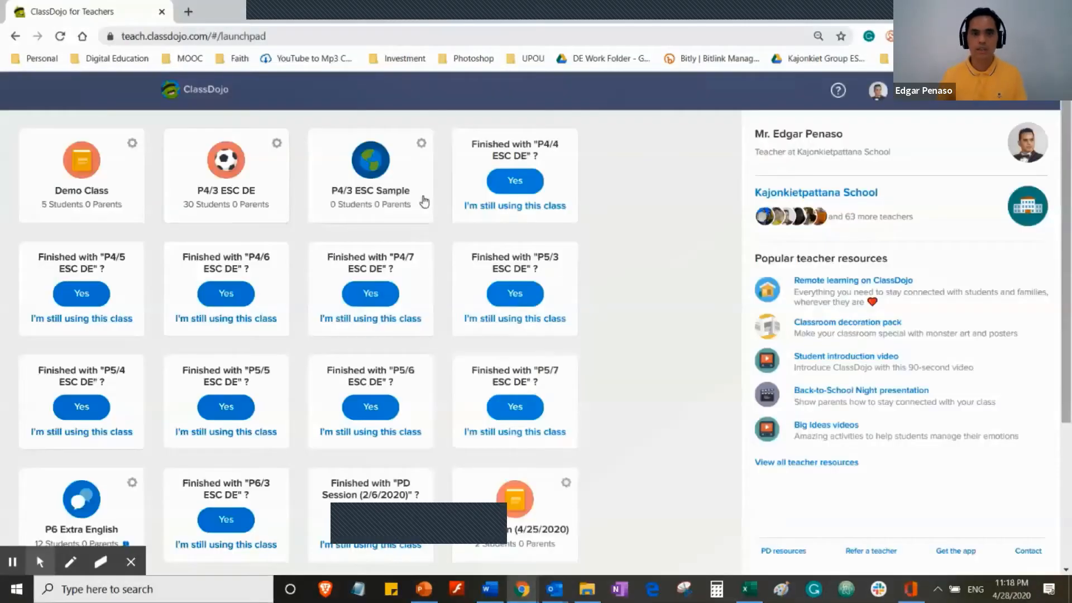
Open the P4/3 ESC Sample class and add a new student by first and last name to the student list.
click(386, 192)
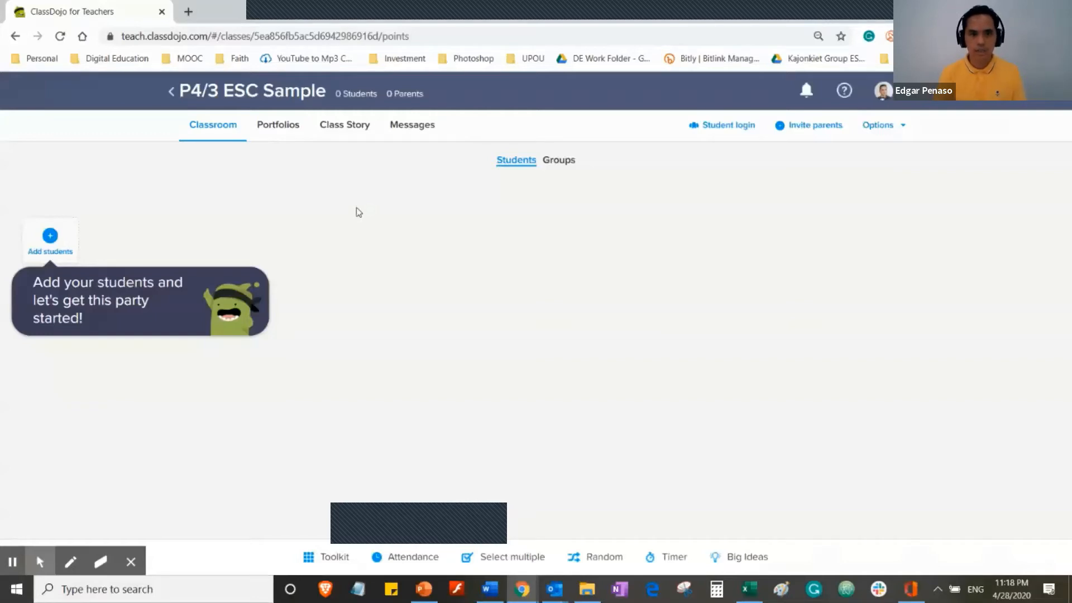
click(52, 239)
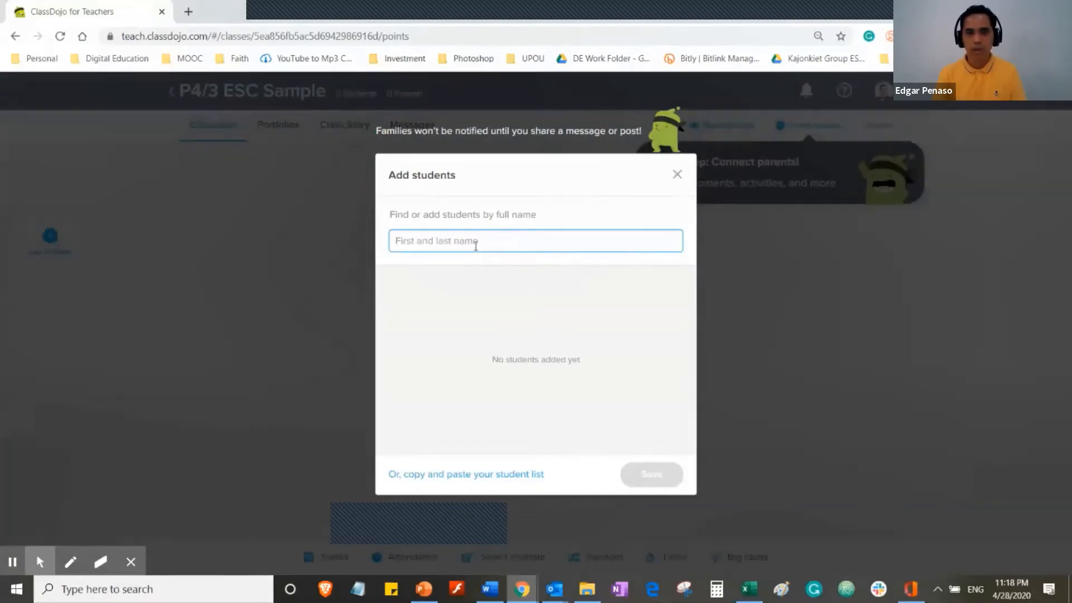
text(S)
key(BackSpace)
text(J)
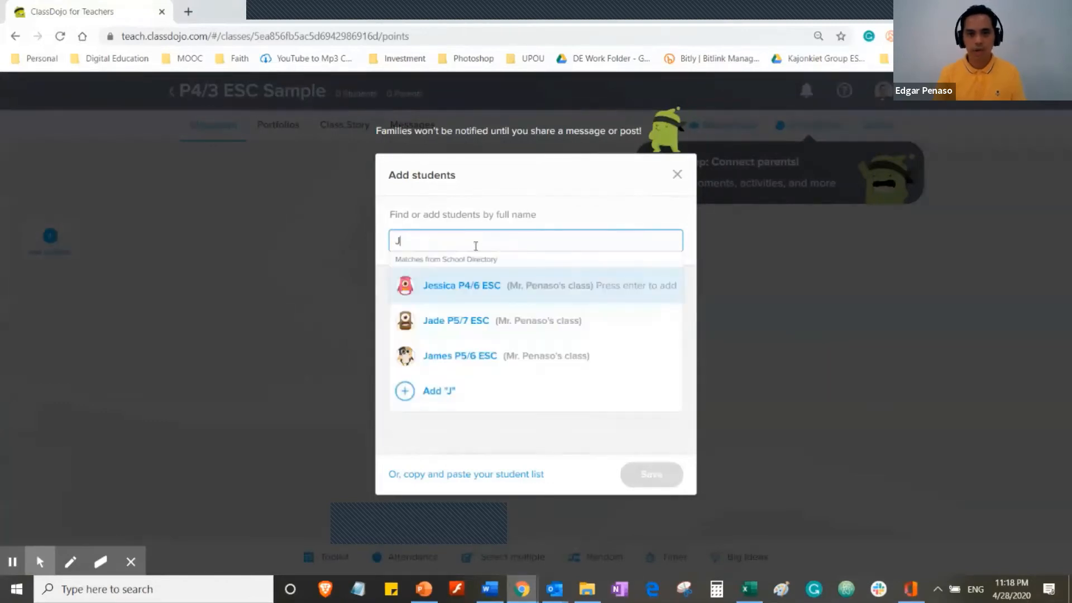
text(phn)
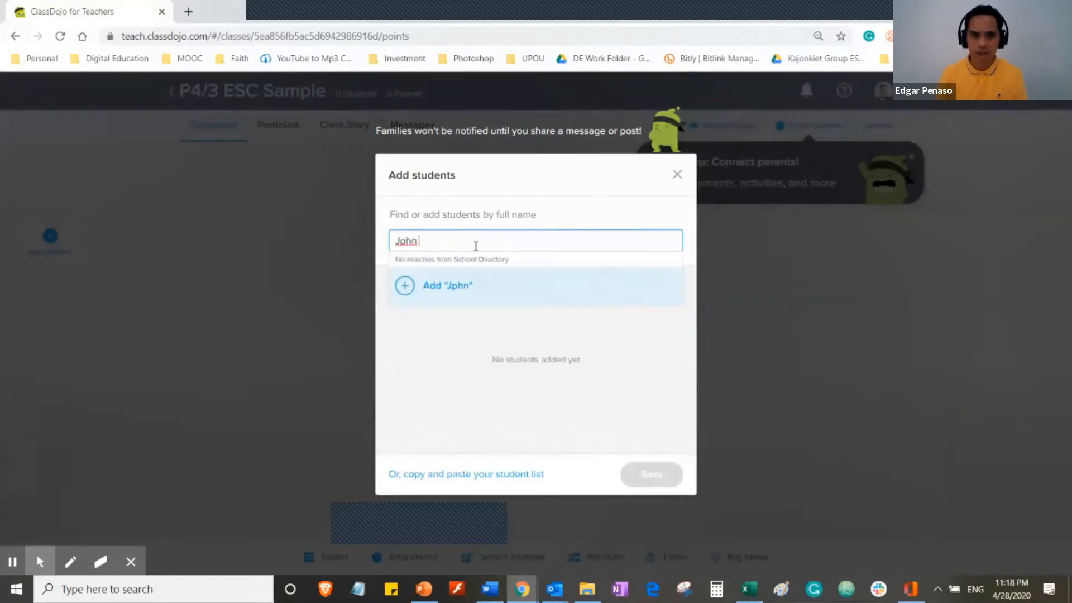
key(BackSpace)
key(BackSpace)
key(BackSpace)
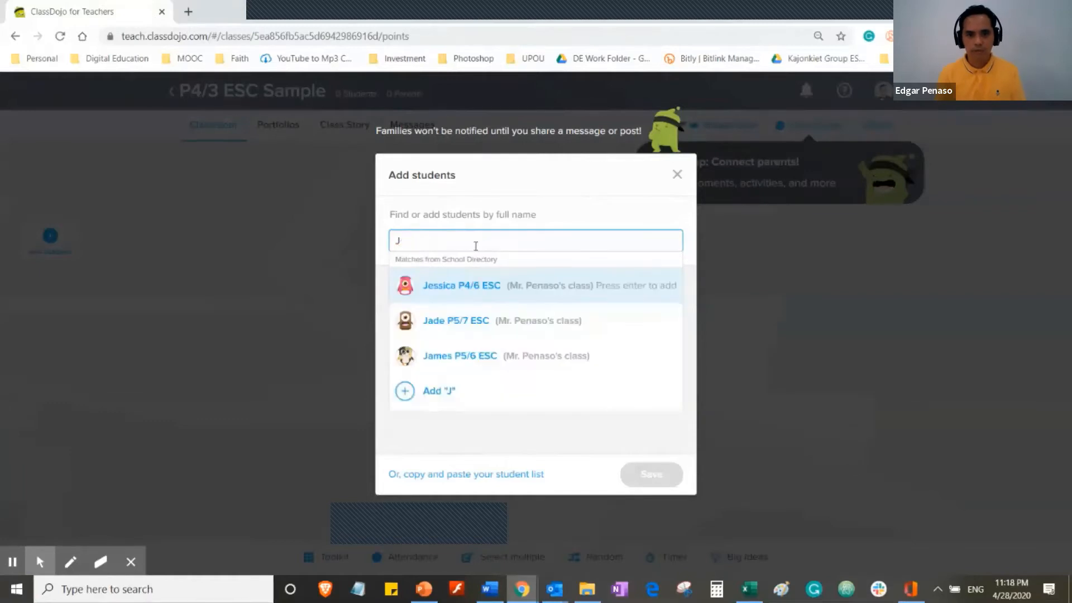
text(ohn)
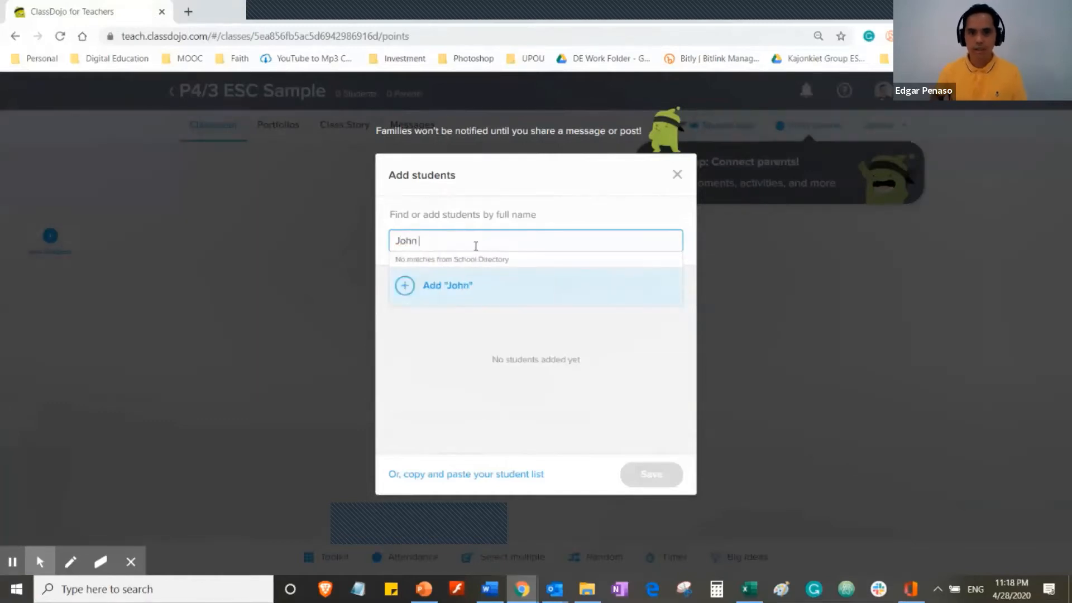
text( Doe)
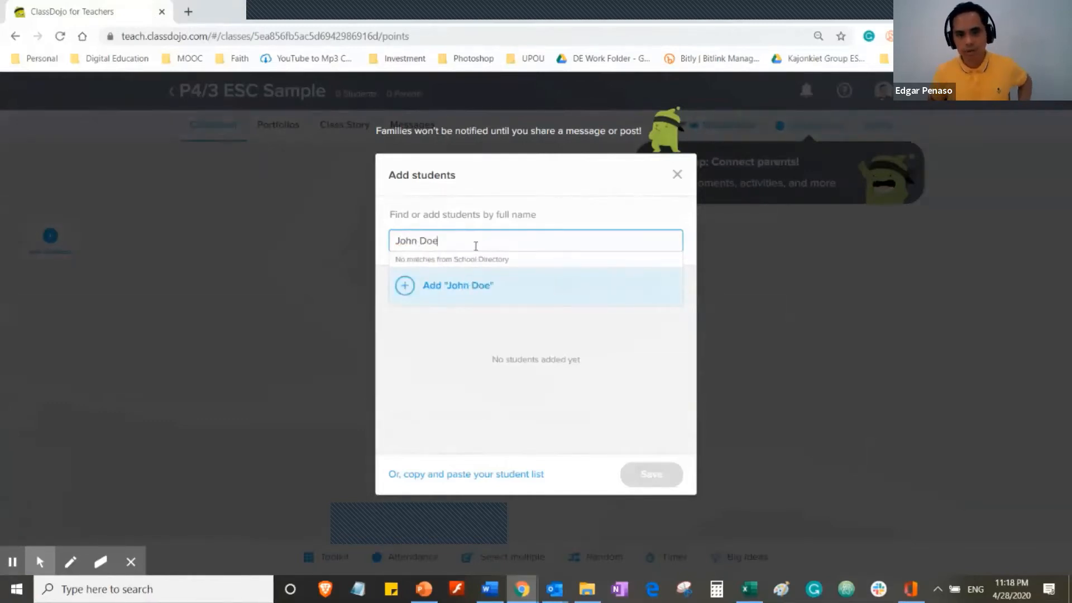
click(406, 287)
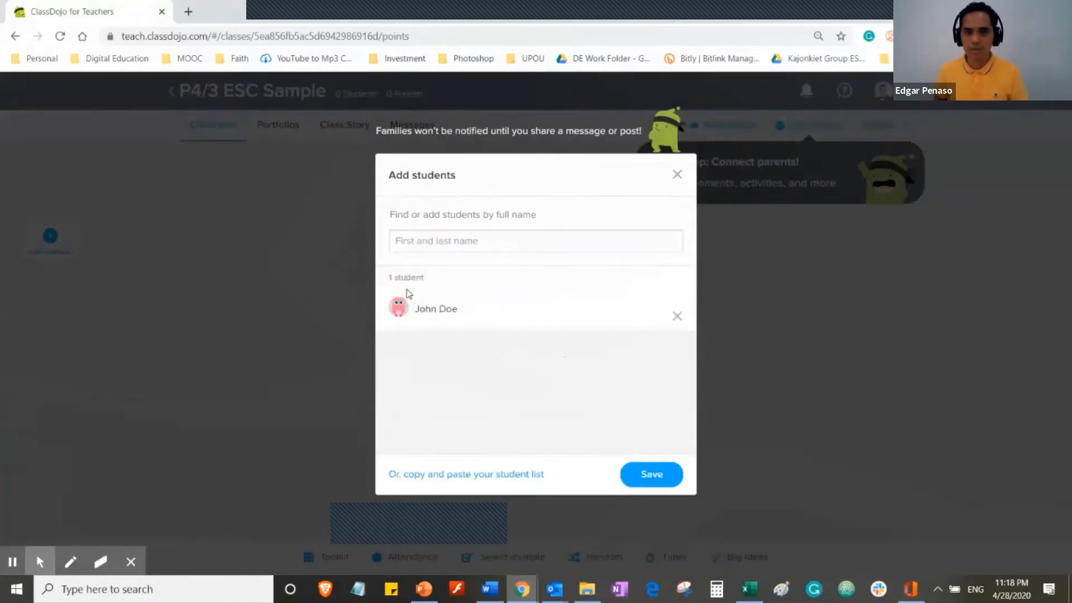
Look up school directory students with K, add the second P4/6 ESC match, and save both students to the class.
click(428, 239)
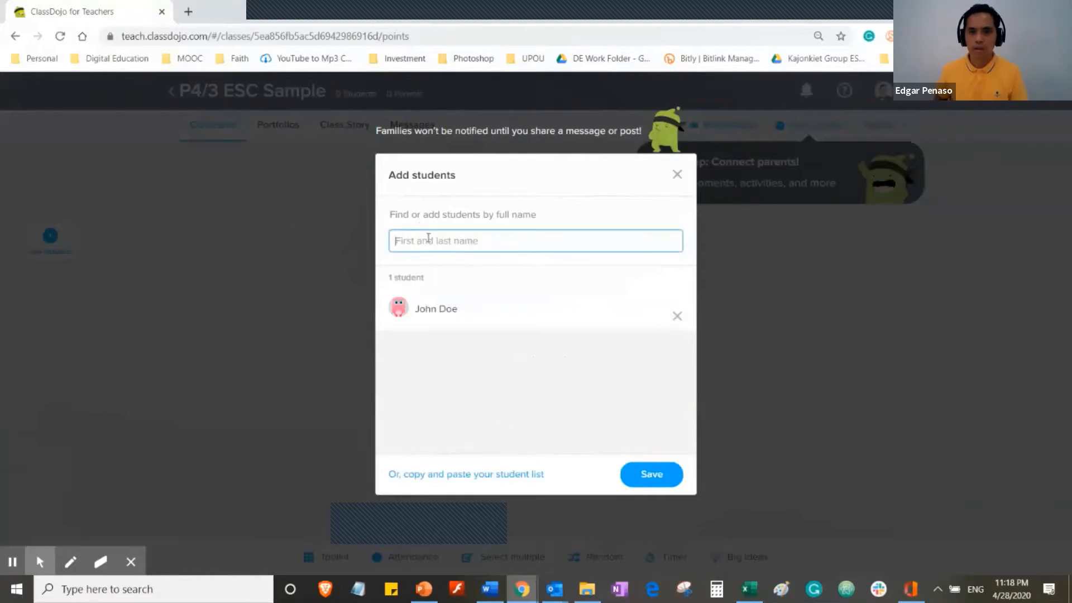
text(K)
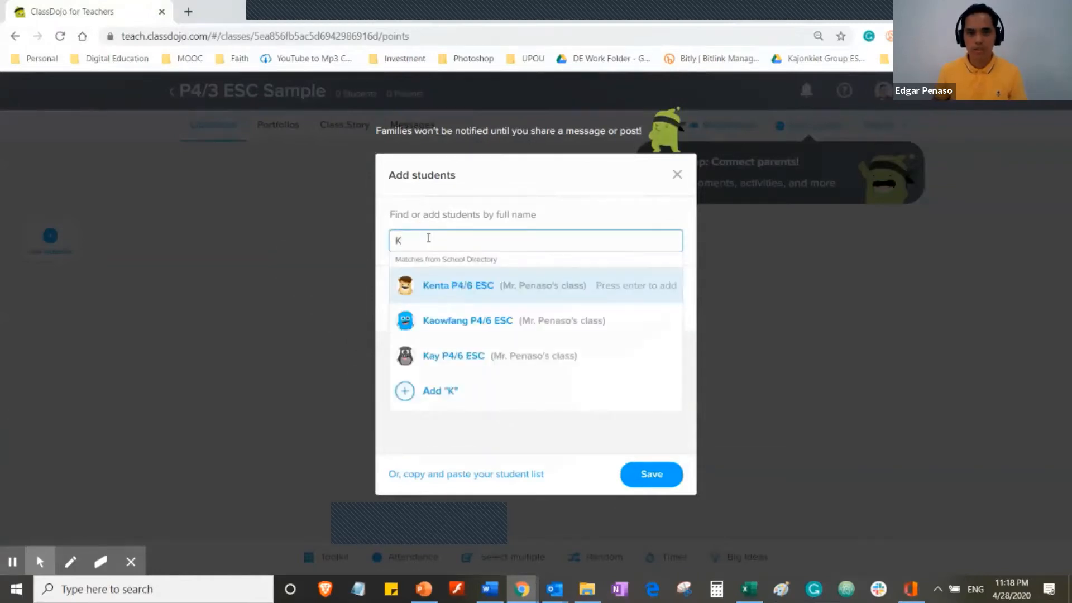
click(439, 328)
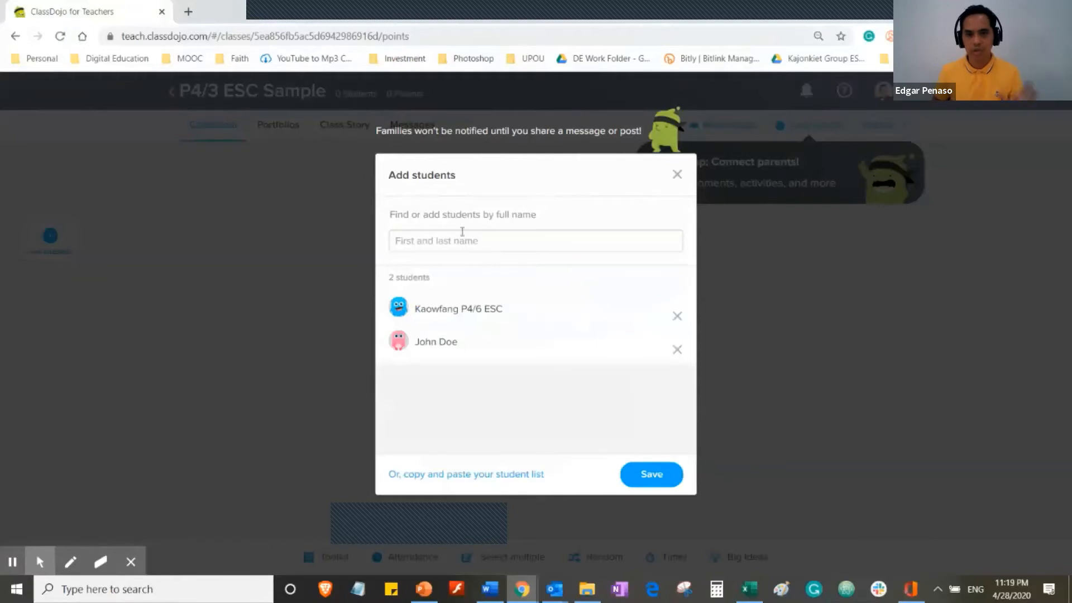
click(652, 476)
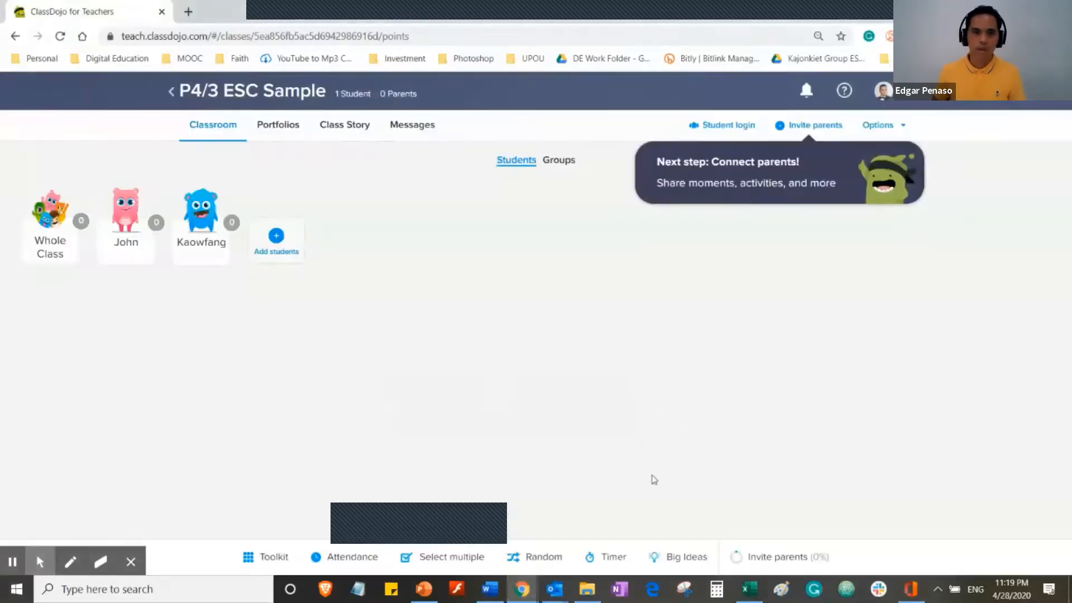
Open the copy-and-paste student list import for P4/3 ESC Sample, and copy all the student names from the Word document.
click(276, 236)
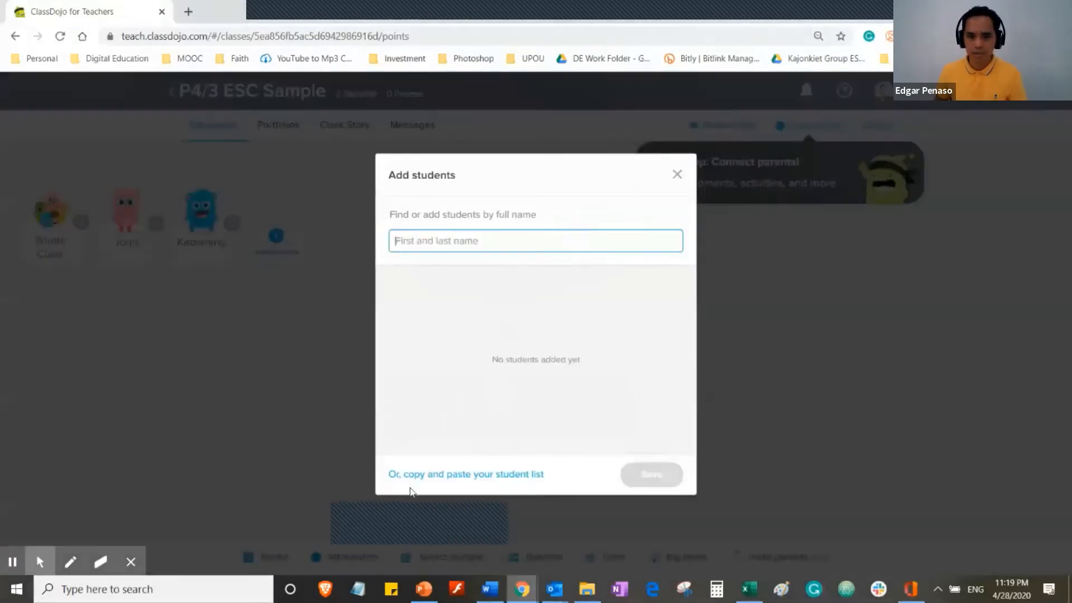
click(462, 475)
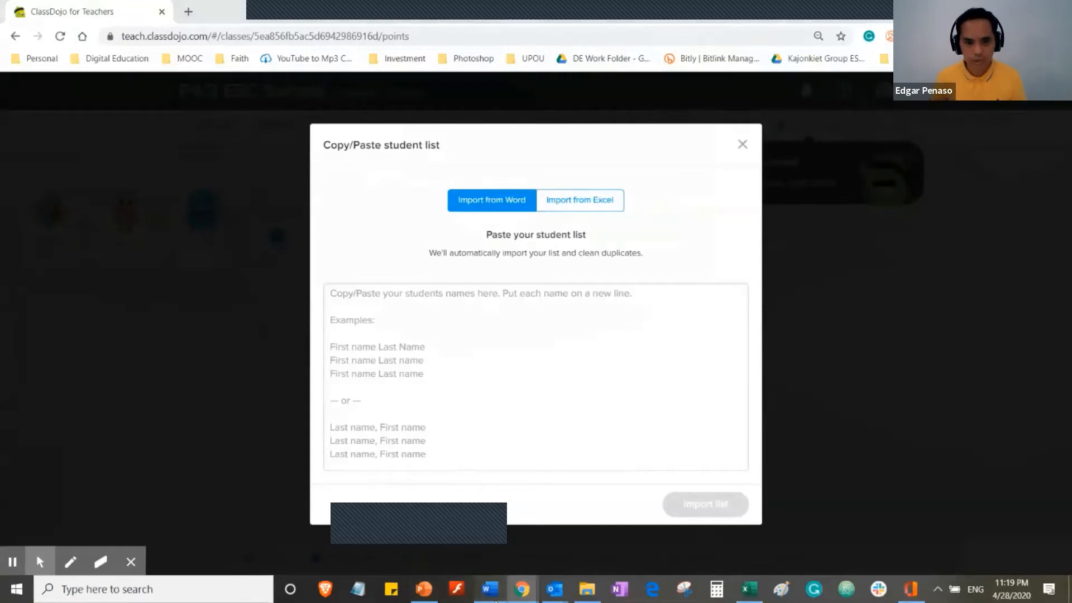
click(489, 589)
drag(351, 206, 426, 485)
right_click(390, 397)
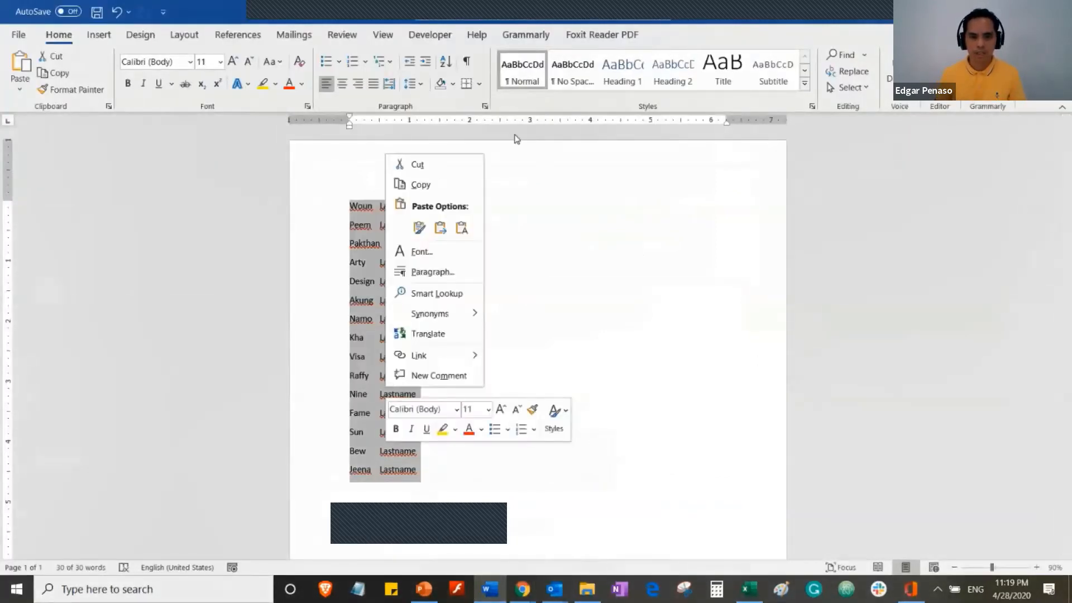
click(444, 186)
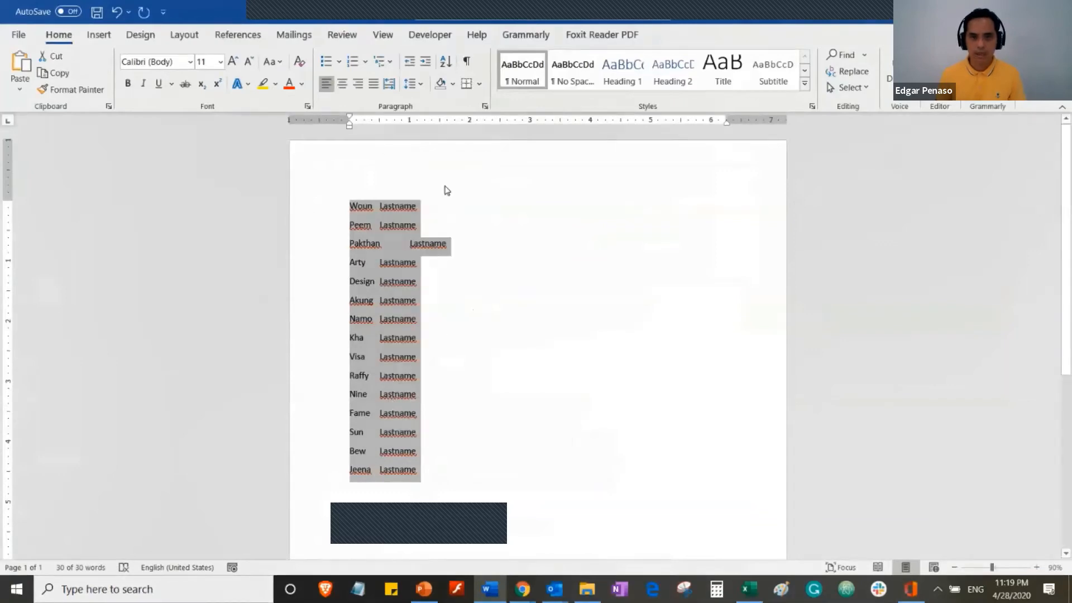
Switch back to ClassDojo, paste the copied names as plain text into the Word import, and import the list.
click(522, 589)
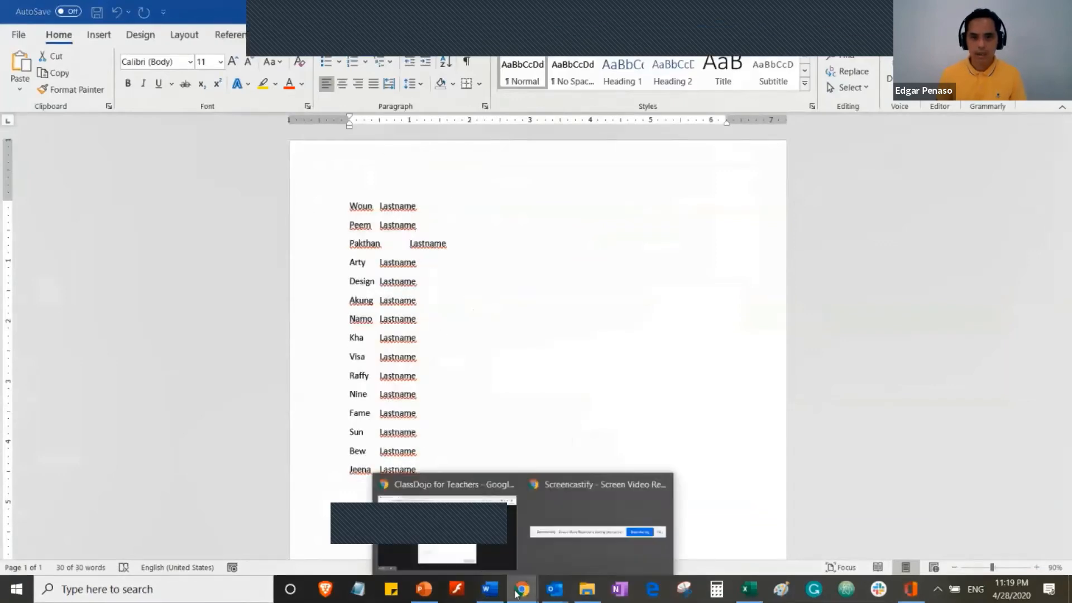
click(472, 565)
right_click(385, 285)
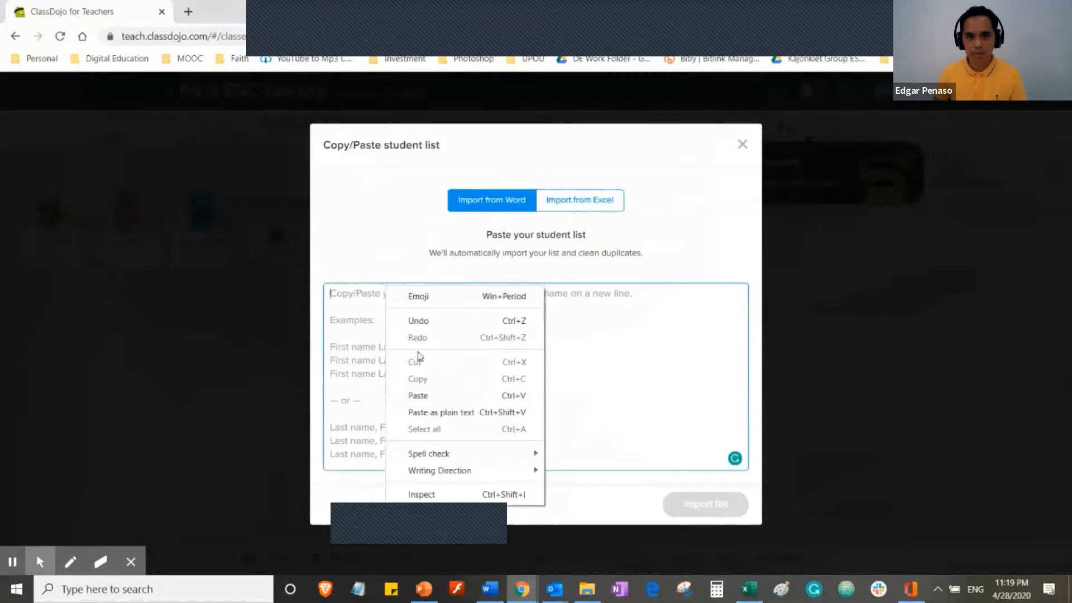
click(441, 413)
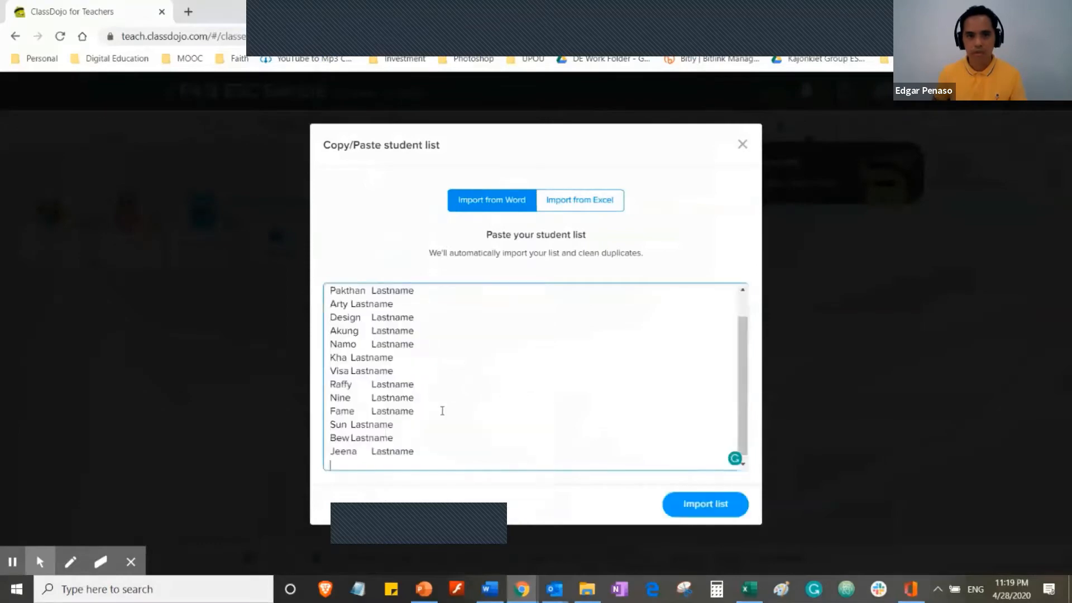
click(695, 503)
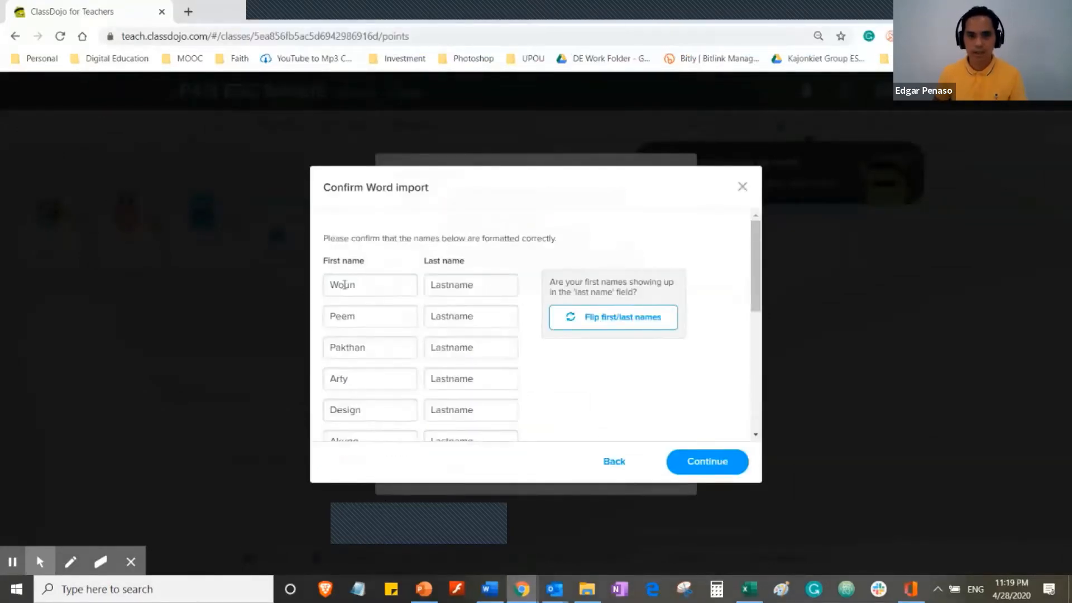
Check the first and last names of the Word import, confirm them, and save the students to the class.
scroll(407, 318, down, 7)
scroll(404, 321, up, 8)
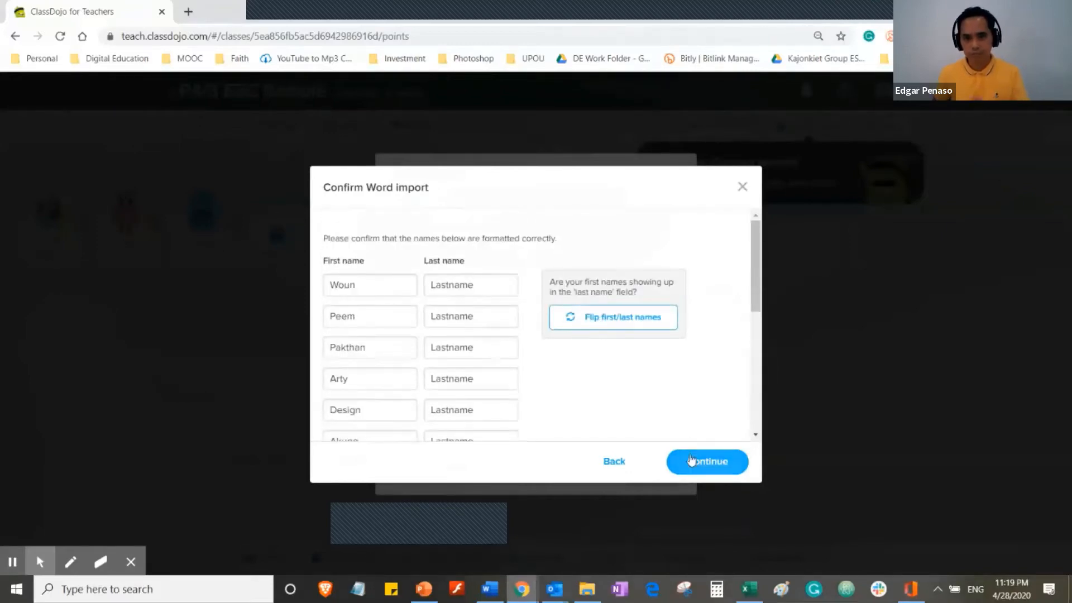
click(706, 461)
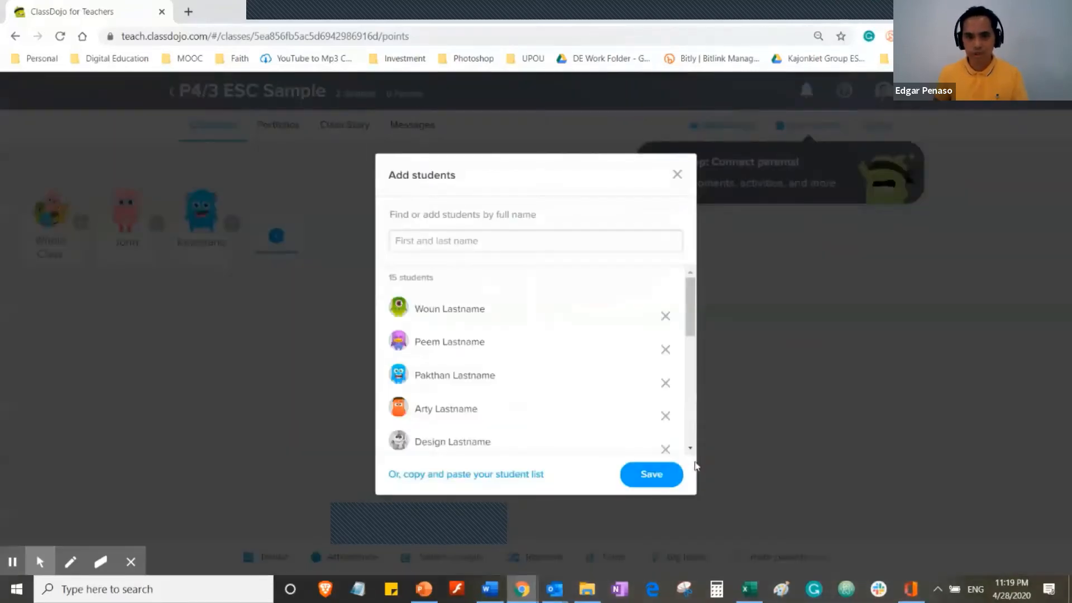
click(654, 481)
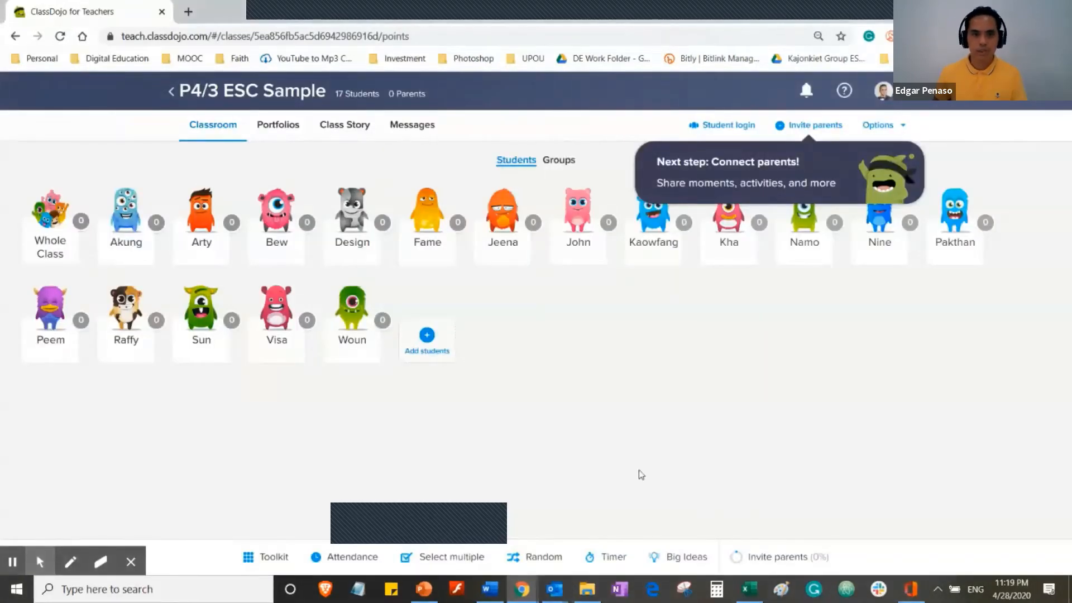
Open the student list import from Excel, and copy the first and last names in A1:B15 of the Excel workbook.
click(428, 342)
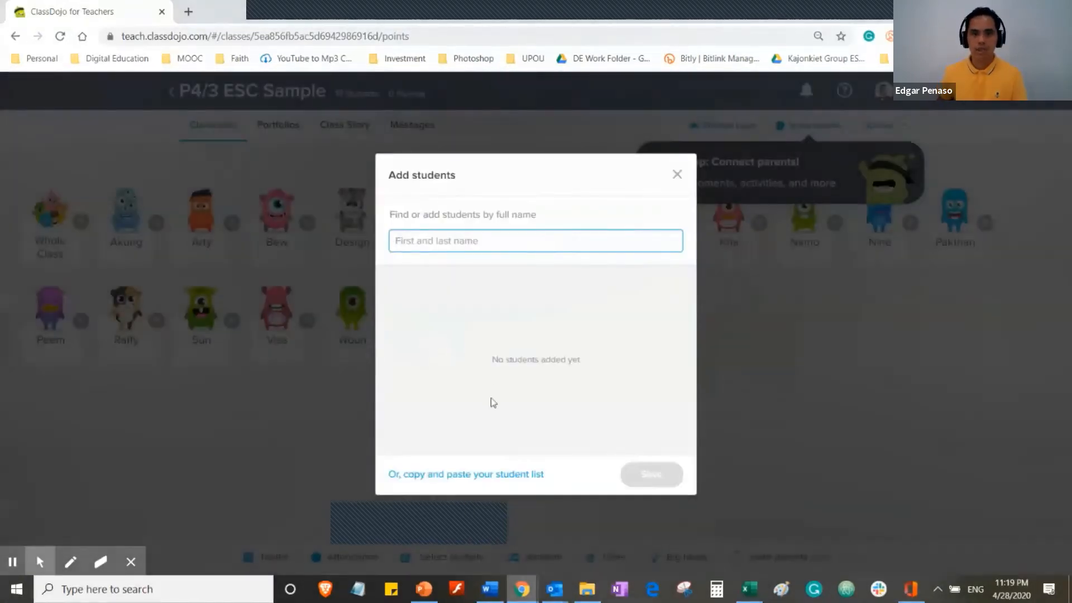
click(453, 476)
click(589, 210)
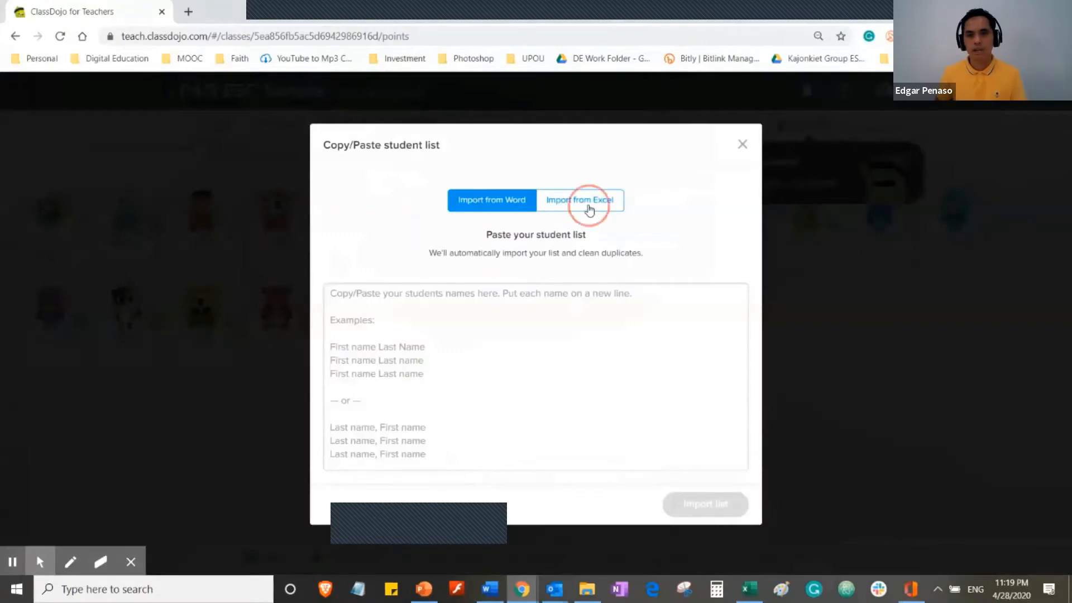
click(746, 589)
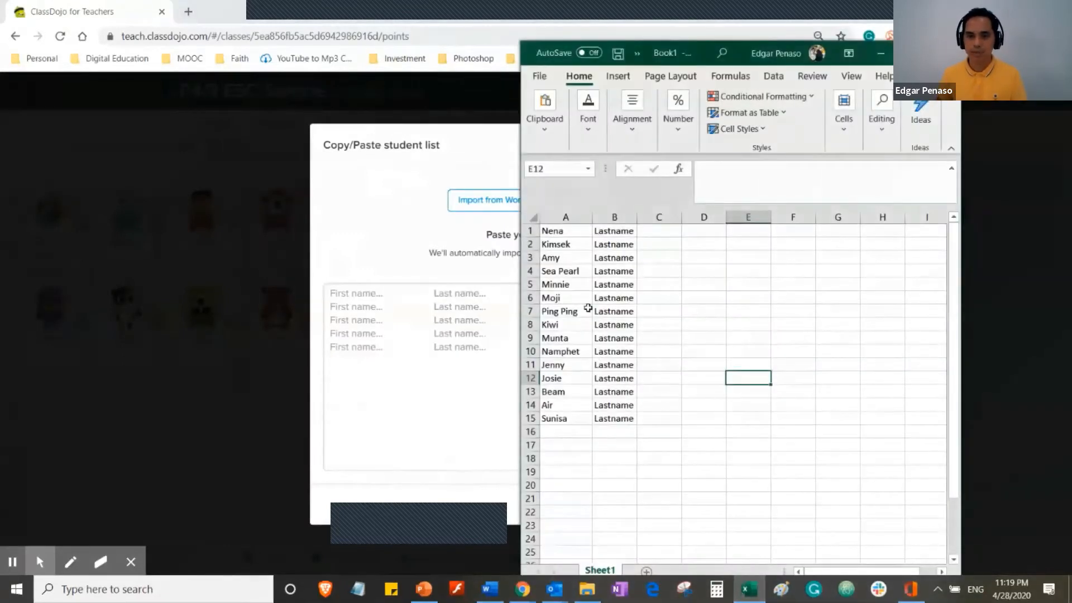
drag(552, 231, 615, 418)
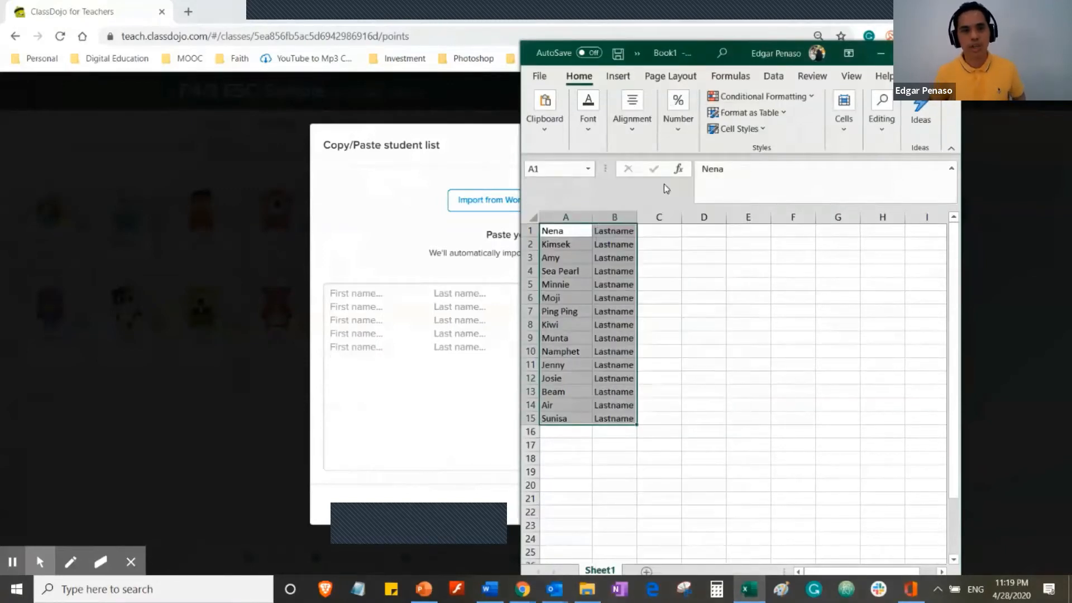
key(ctrl+c)
Return to ClassDojo, paste the copied Excel names into the student list, and import it.
click(404, 318)
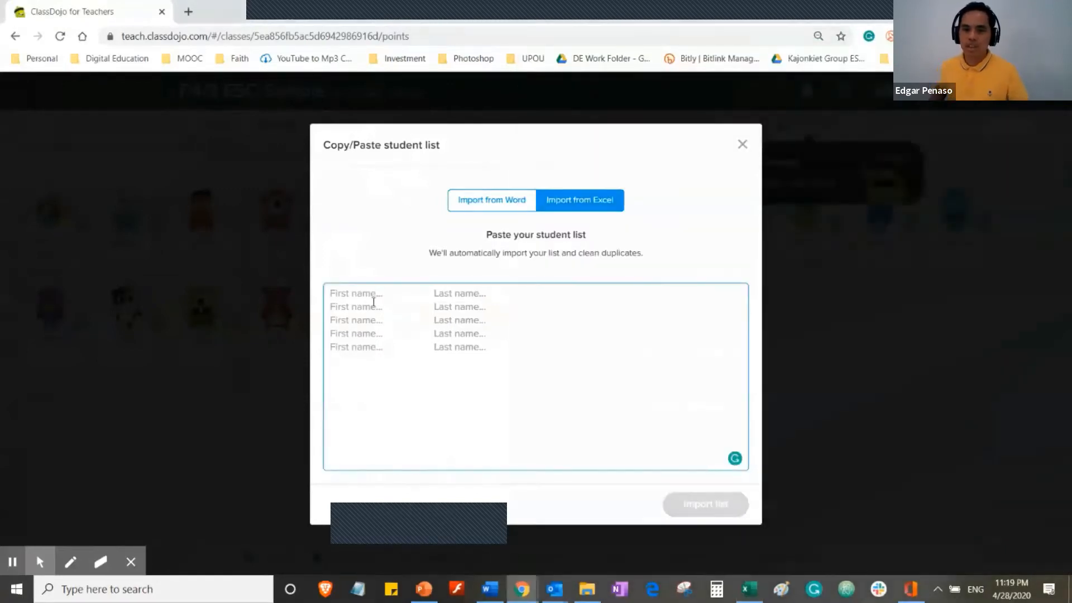
key(ctrl+v)
click(705, 504)
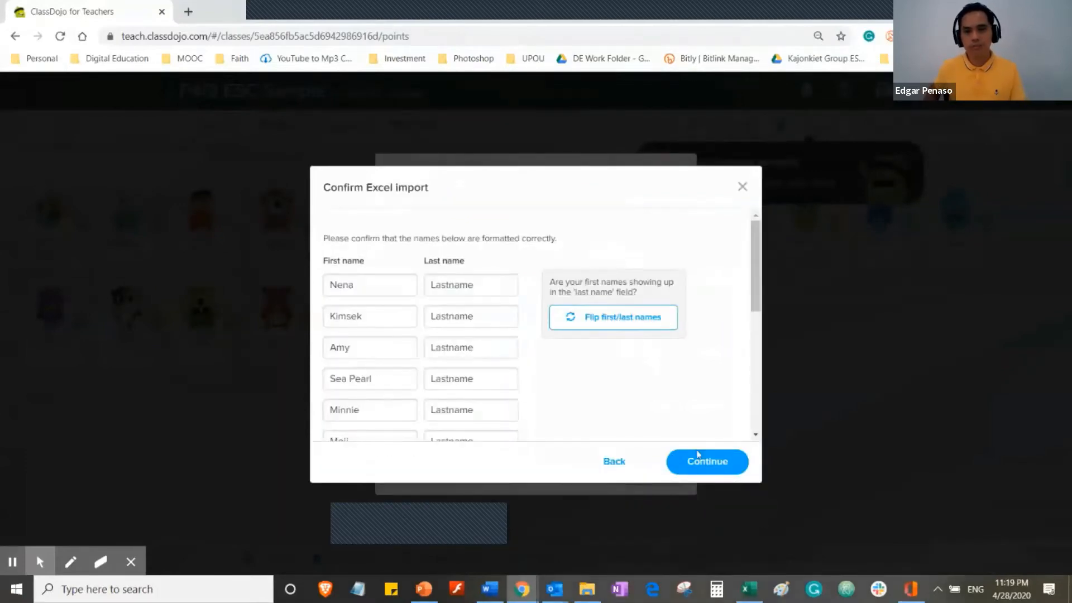
Confirm the first and last names of the Excel import and save the students to the class.
click(699, 460)
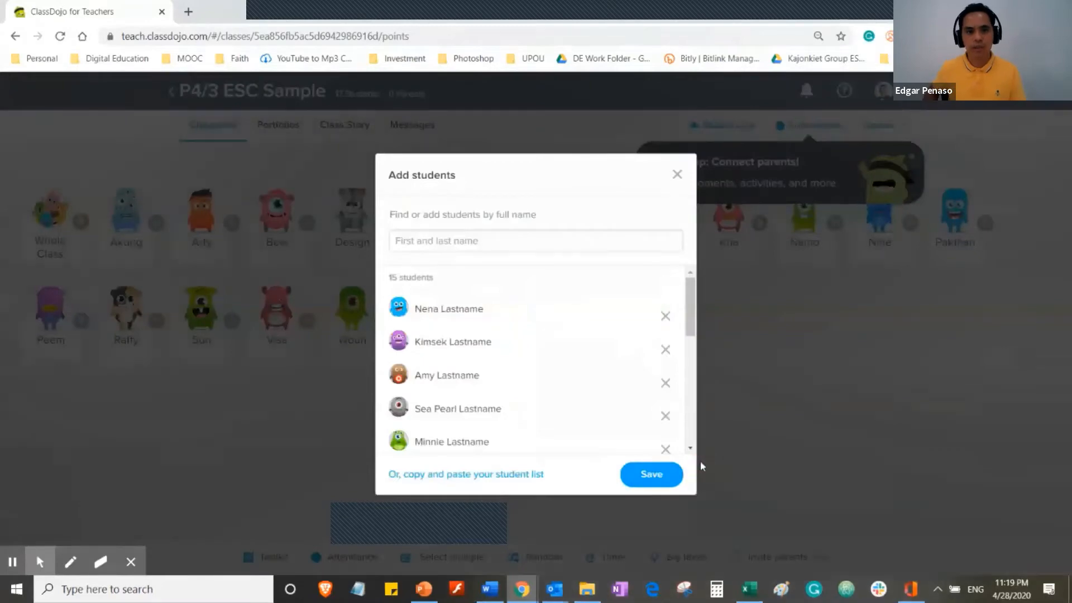
click(650, 474)
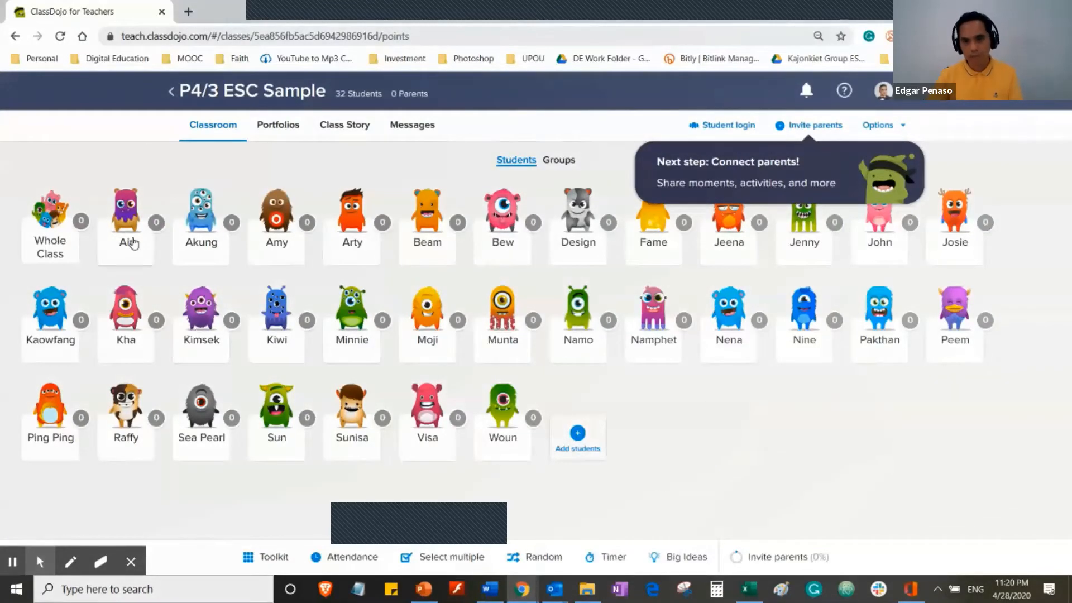
Examine the first student's editable details and the option to remove the student from the class, cancel the removal, and close the class editor.
click(132, 241)
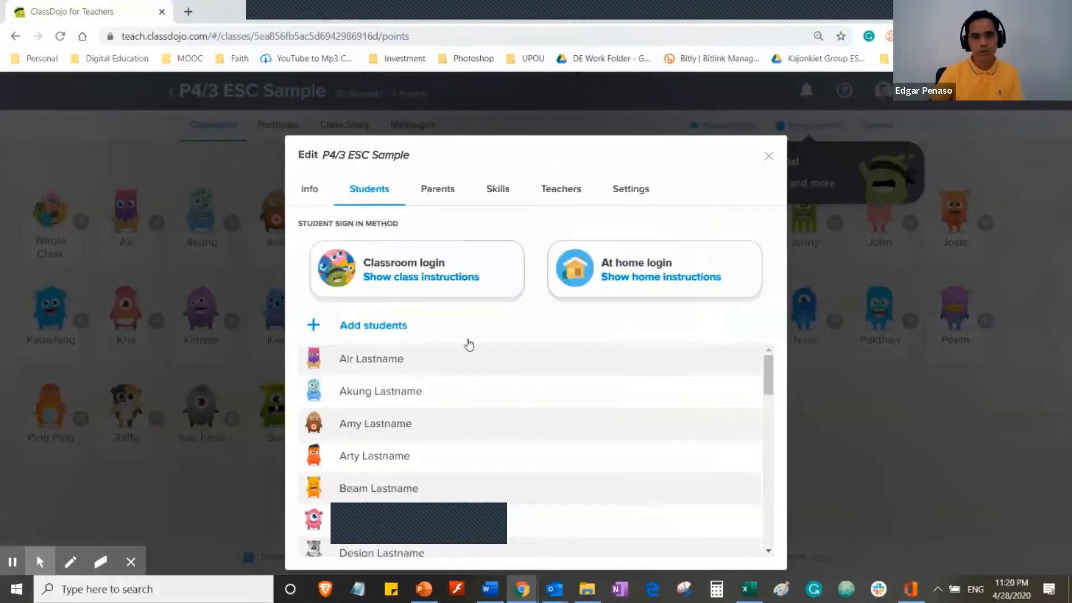
click(441, 357)
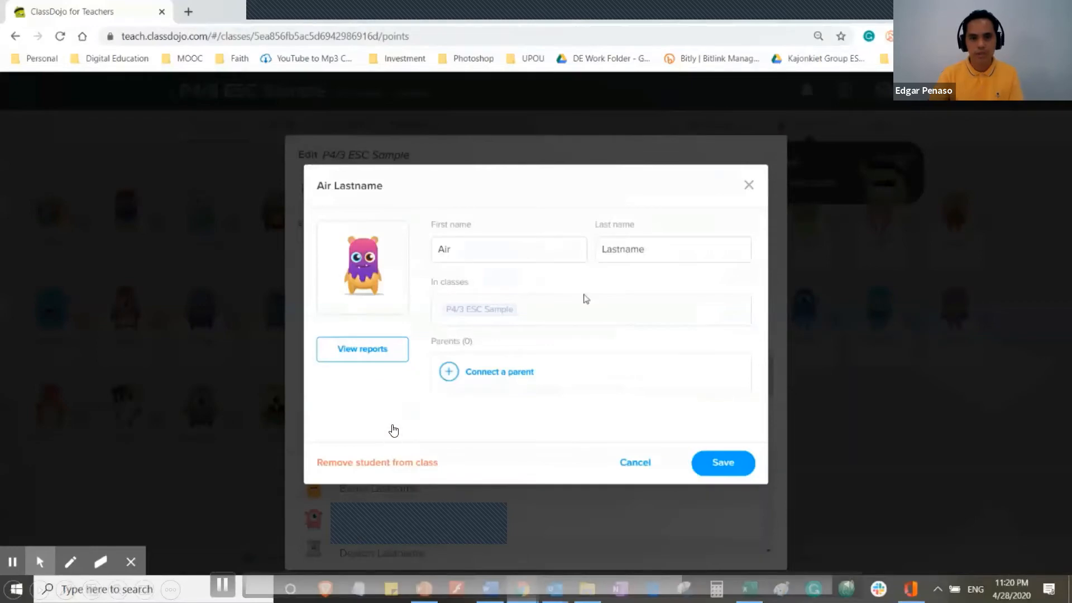
click(668, 249)
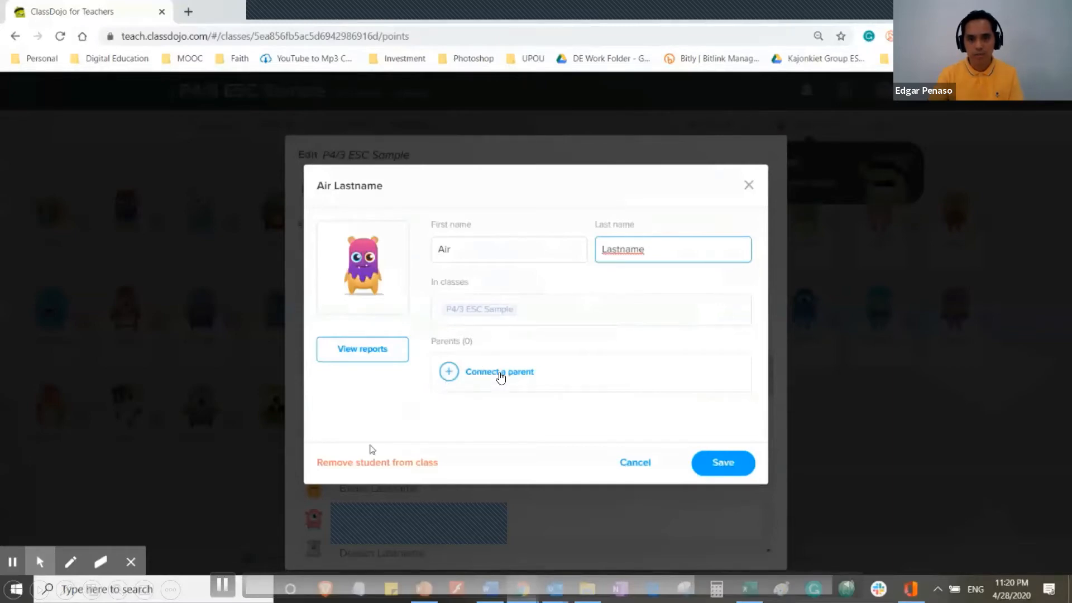
click(392, 462)
click(616, 366)
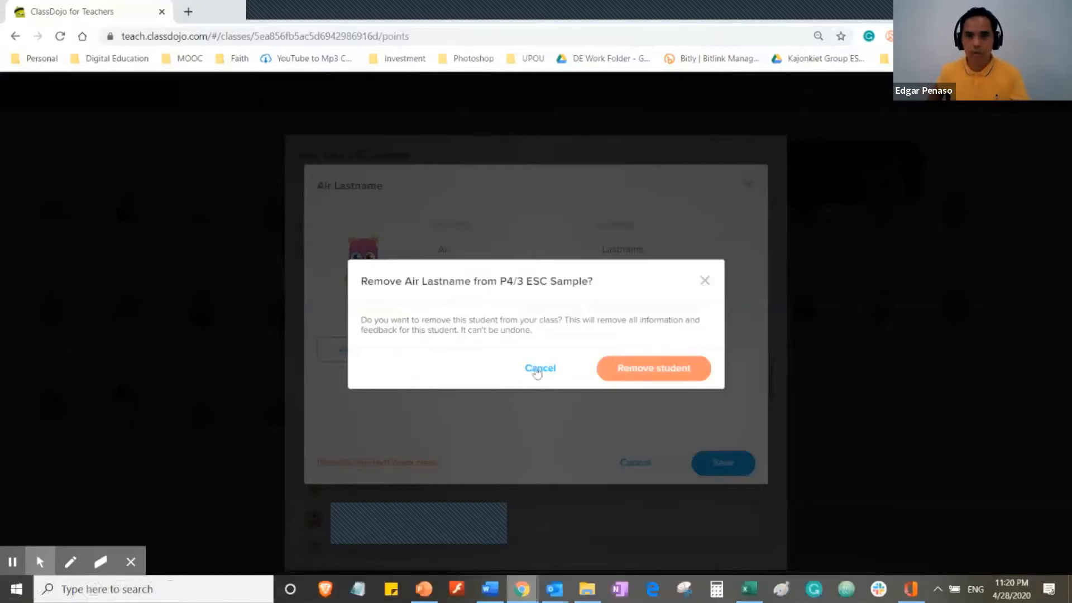
click(537, 369)
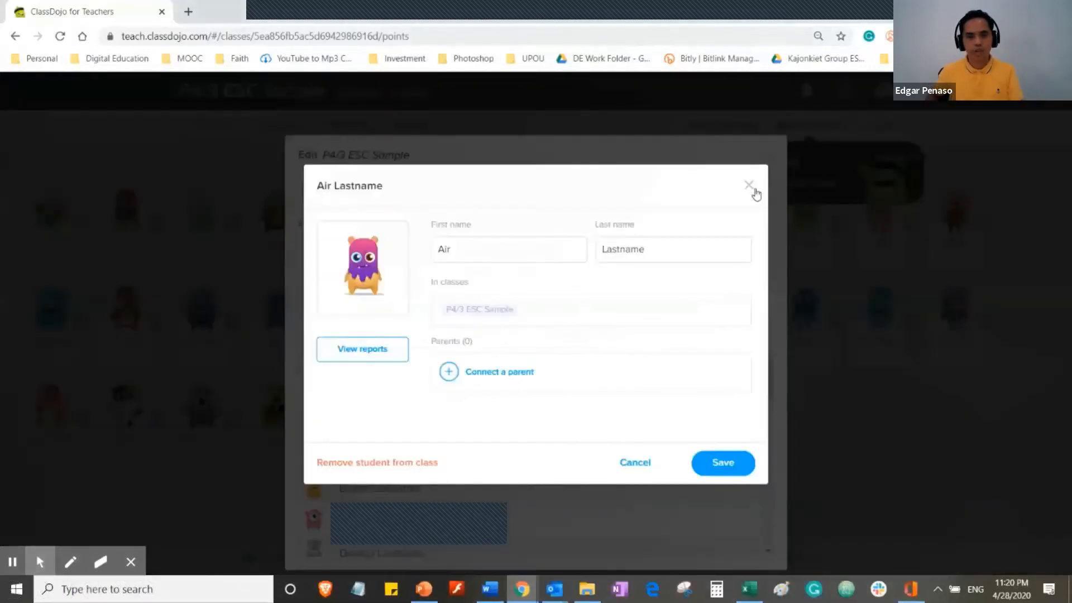
click(750, 185)
click(769, 157)
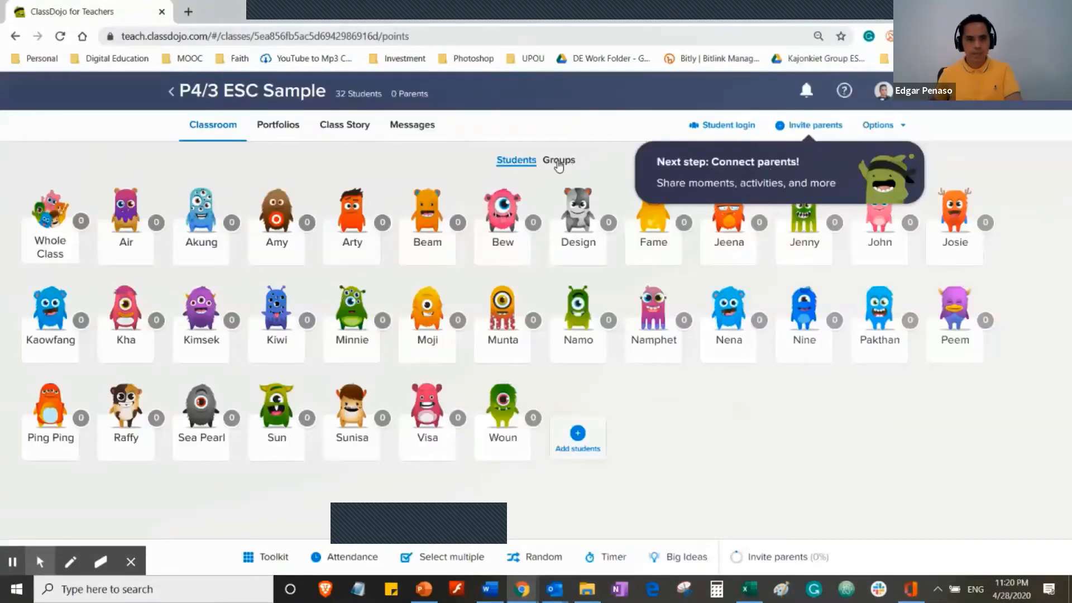
Create a classroom group named Team America with four students, one from each of the first four rows of the student list.
click(559, 163)
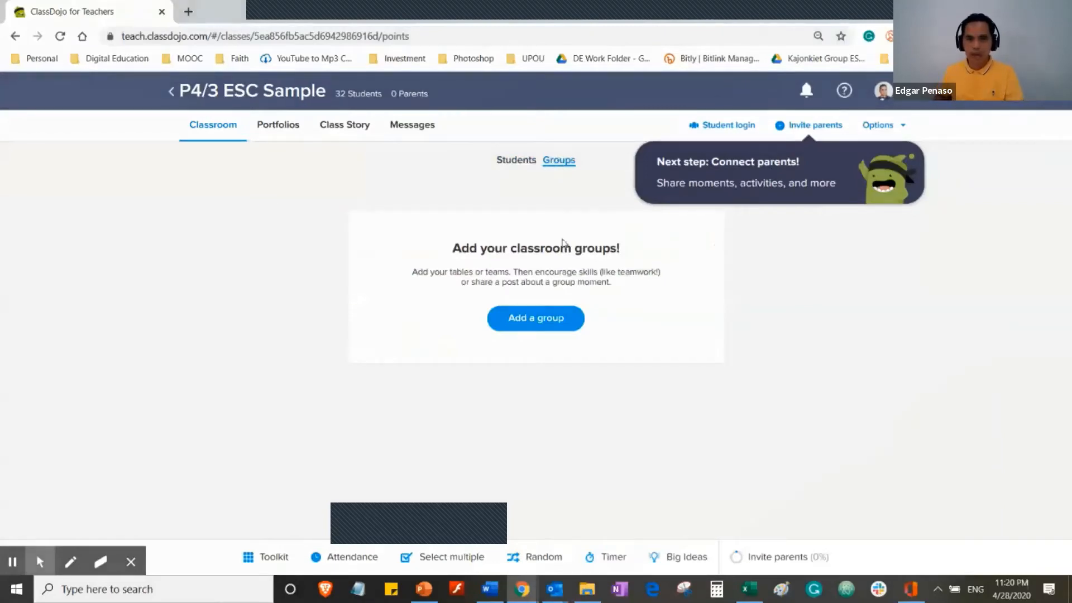
click(535, 322)
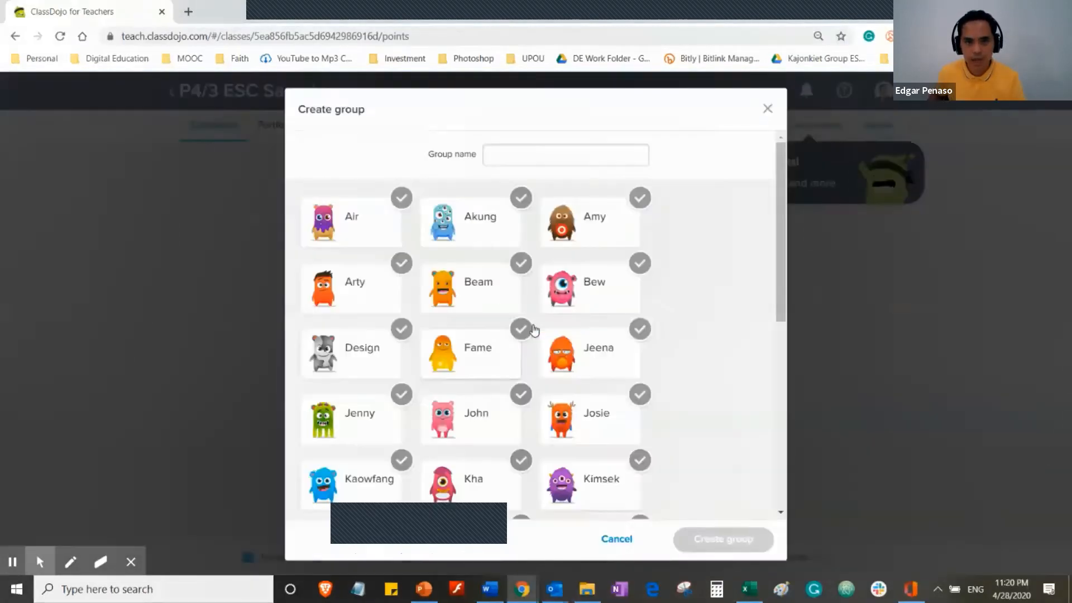
click(531, 162)
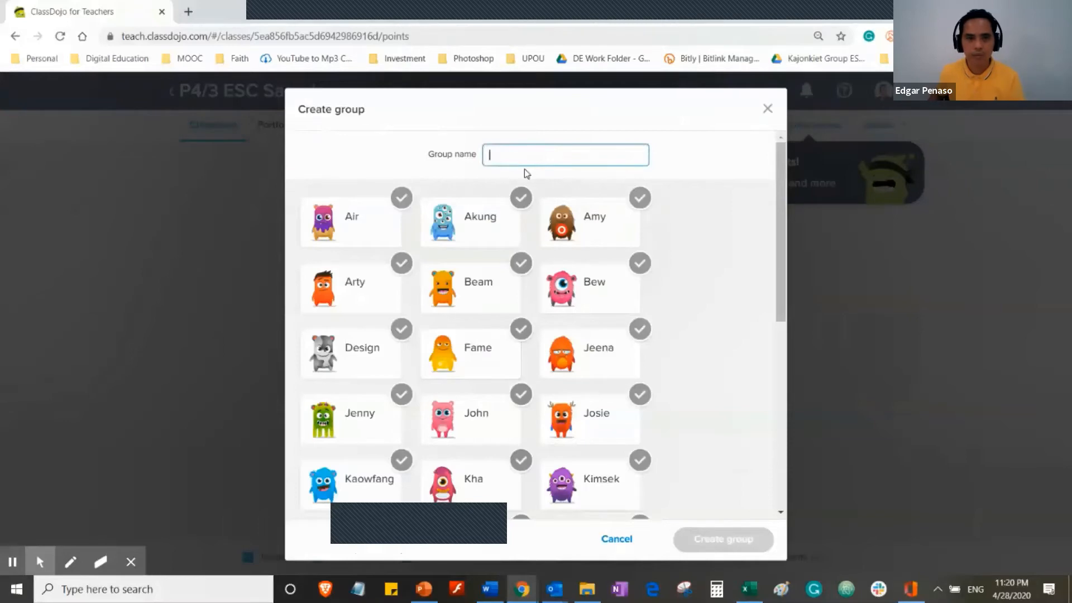
text(Team America)
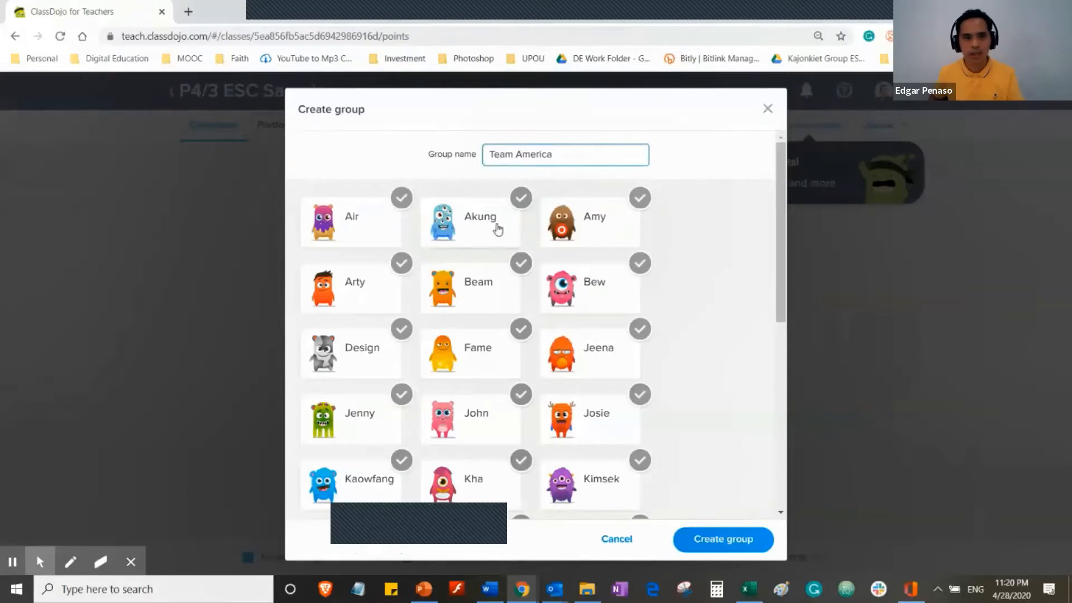
click(352, 221)
click(472, 296)
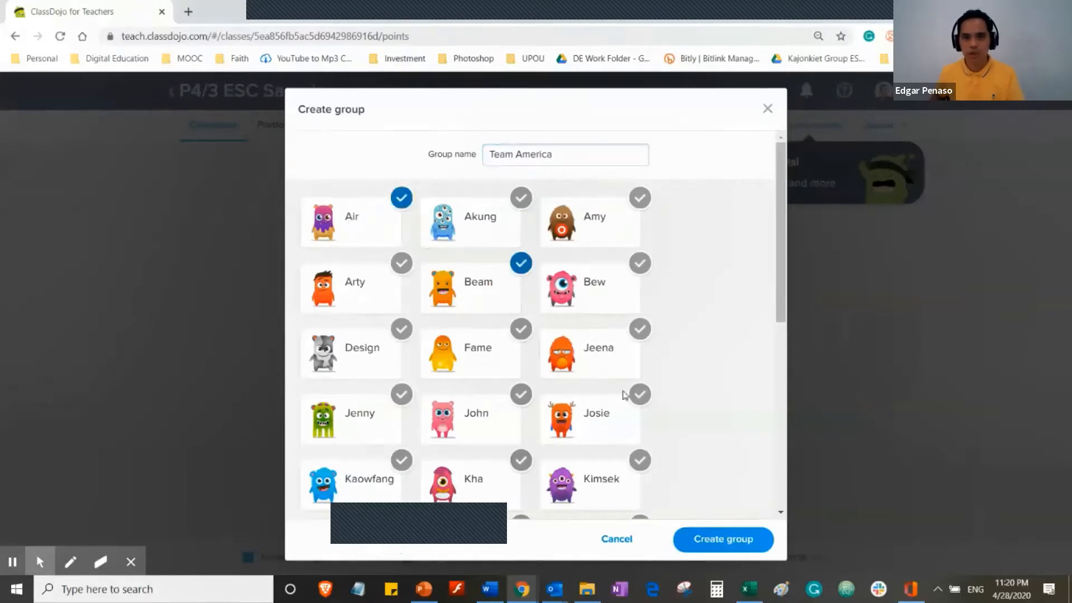
click(605, 371)
click(497, 417)
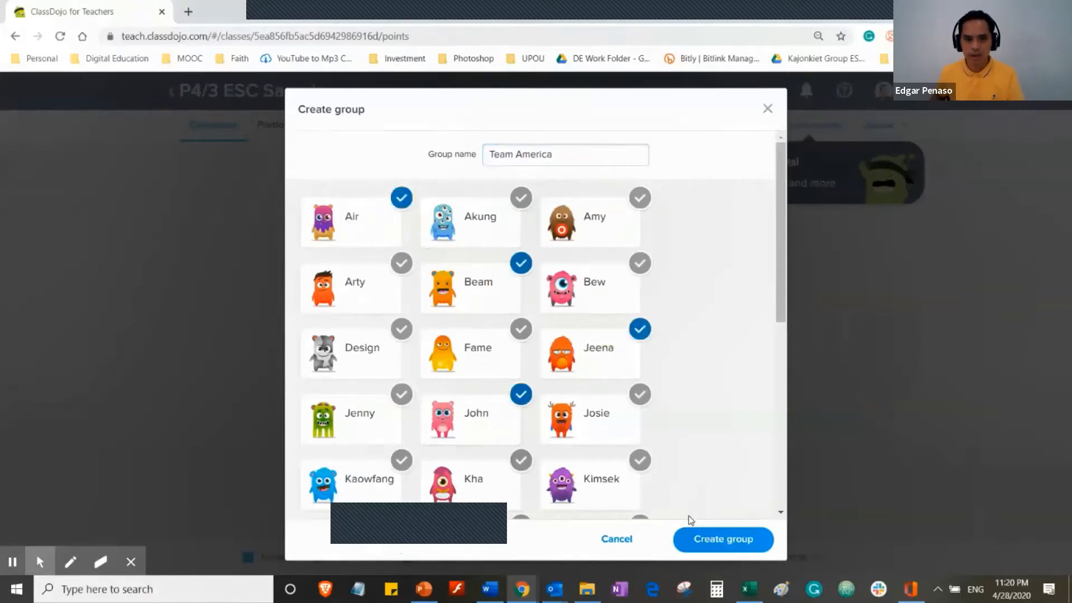
click(723, 539)
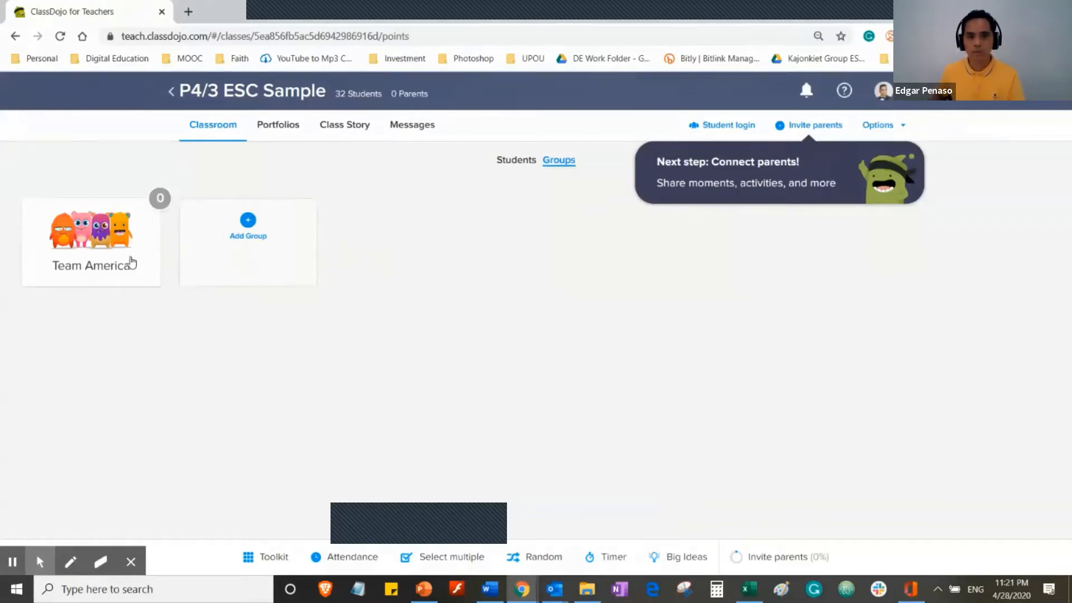
Edit the Team America group to add the third student in the second row, and save the group.
click(132, 263)
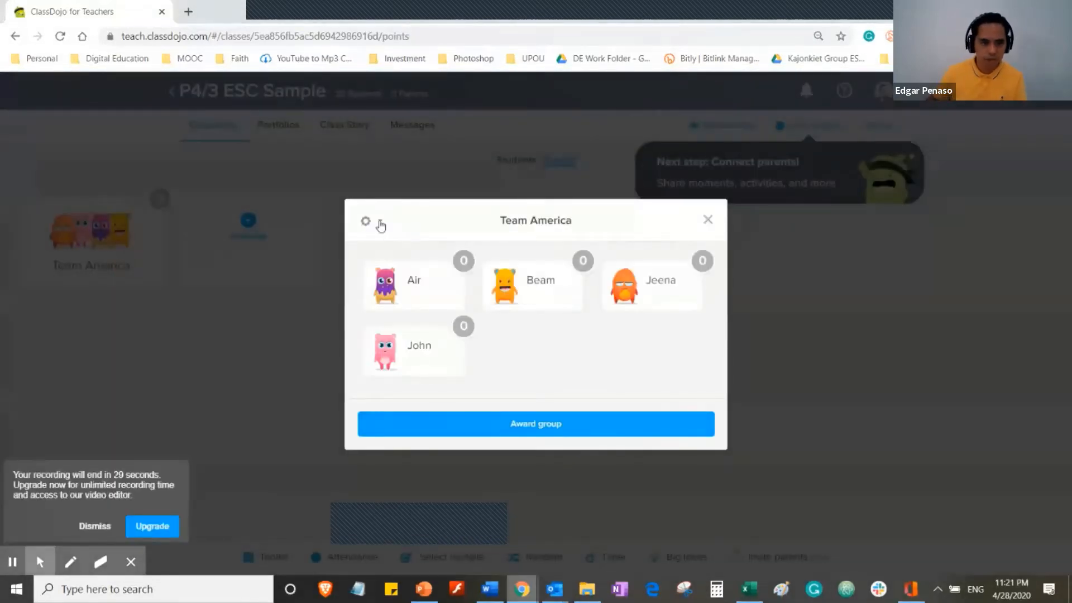
click(380, 223)
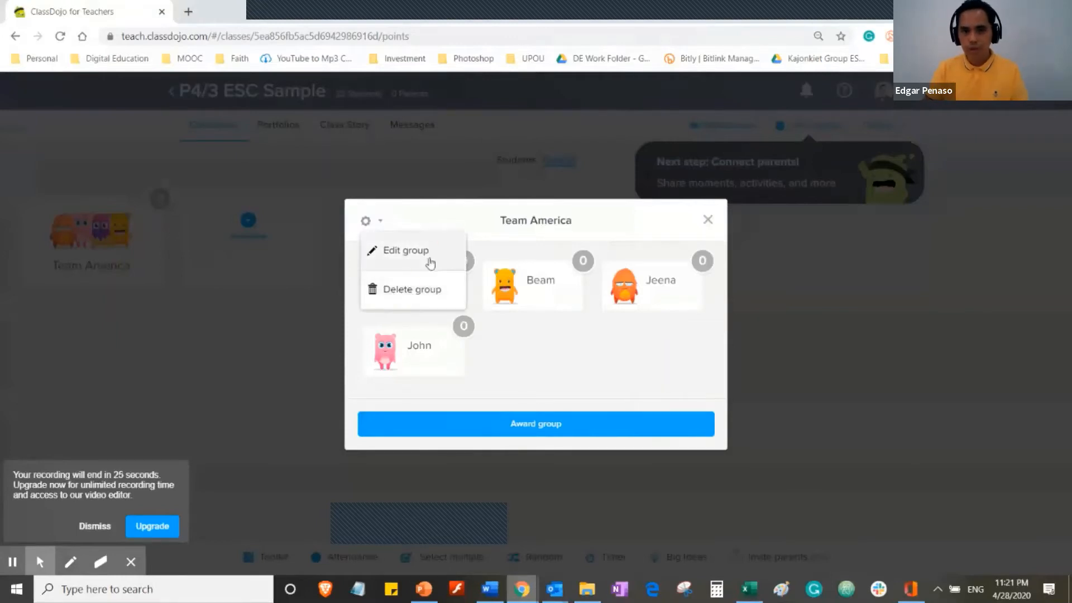
click(430, 262)
click(612, 292)
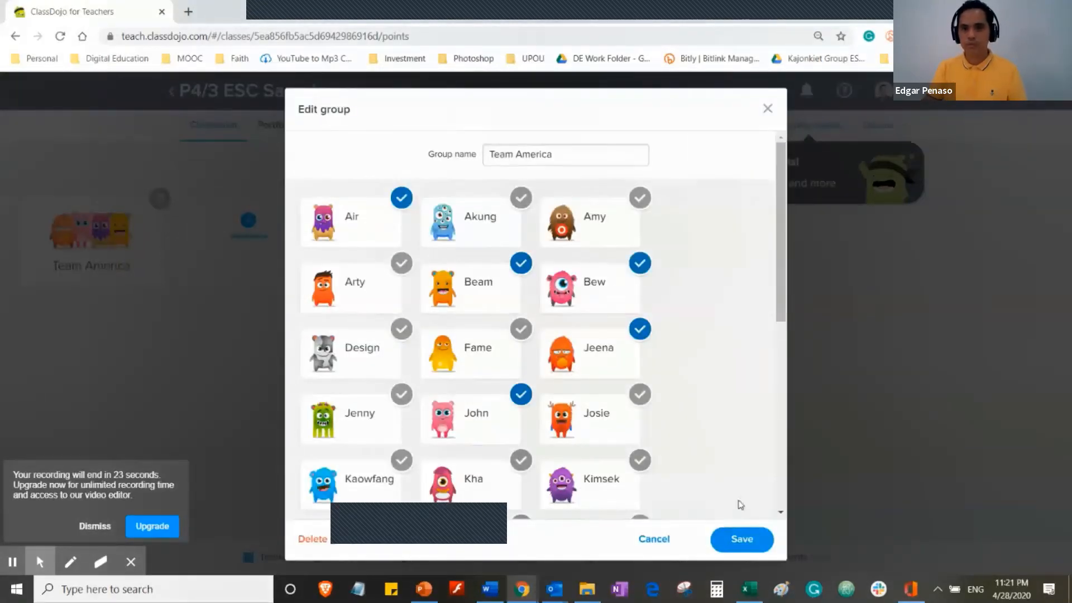
click(744, 539)
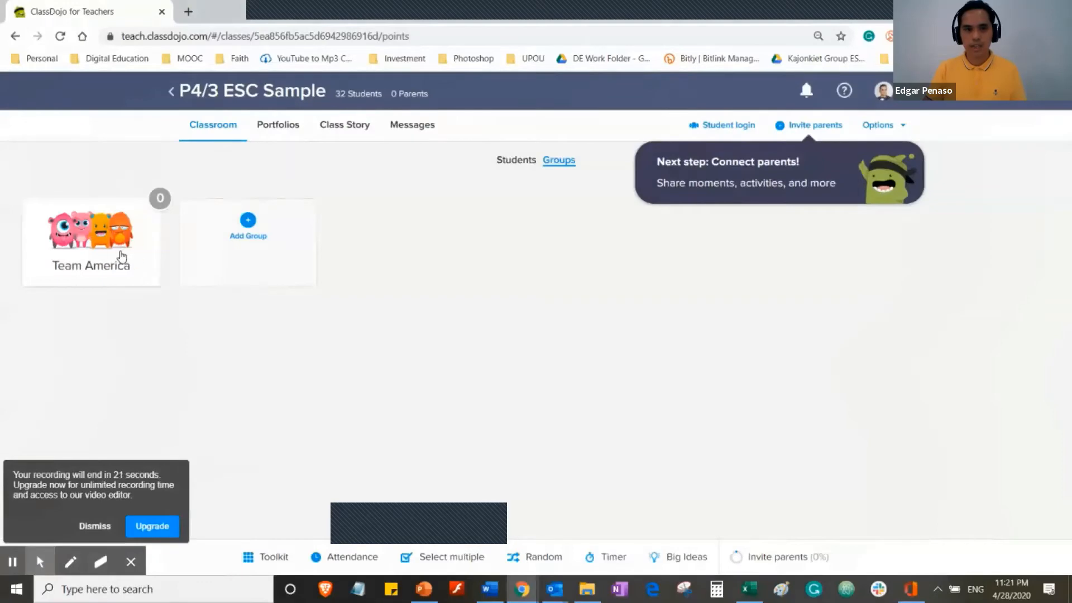
Start deleting the Team America group, cancel the deletion at the confirmation, and close the group.
click(122, 254)
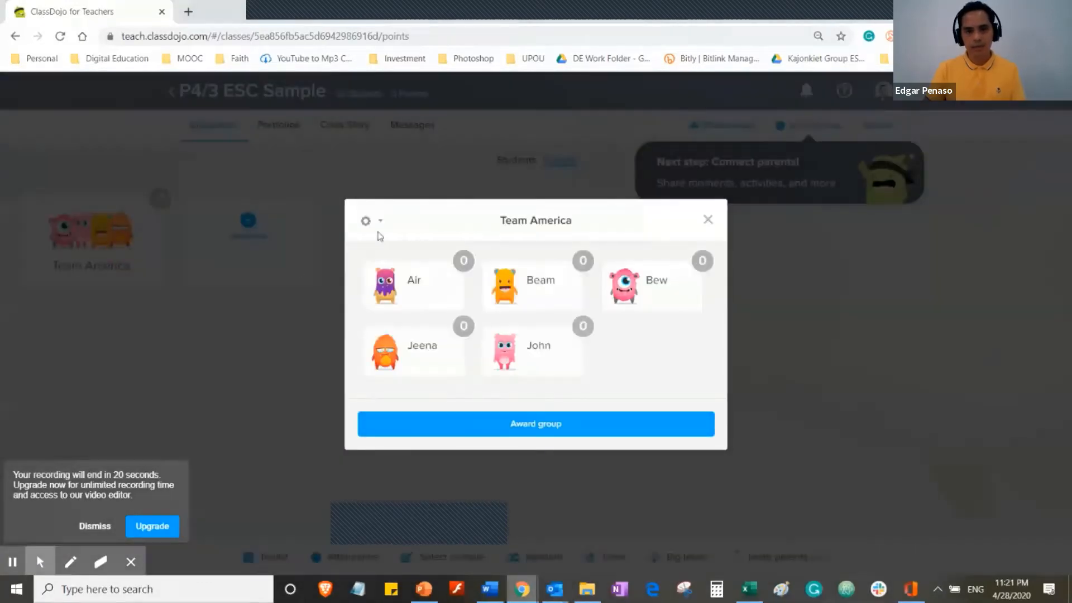
click(373, 222)
click(391, 292)
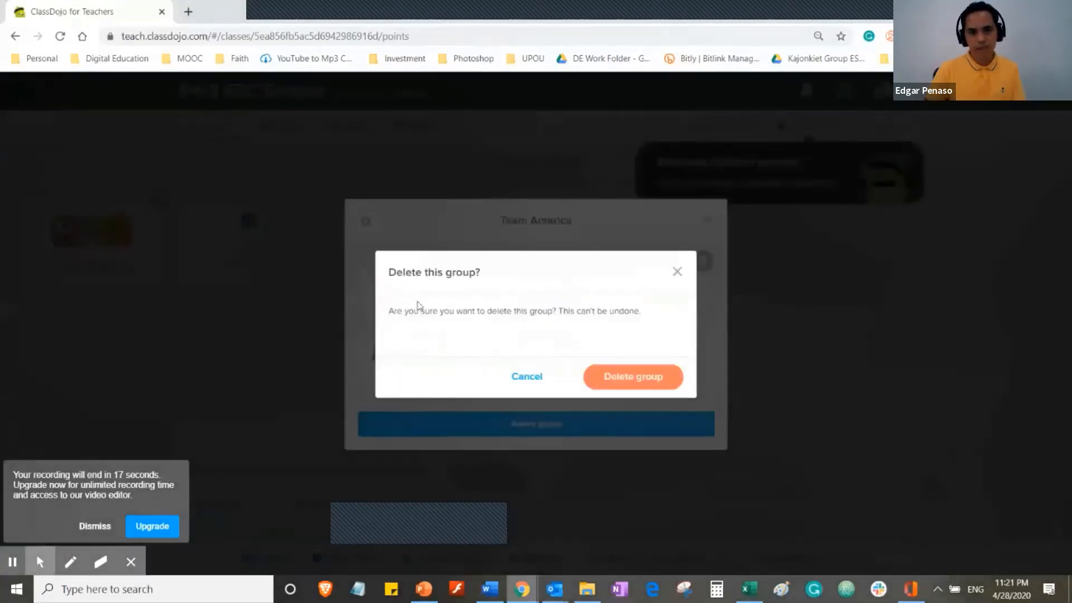
click(532, 382)
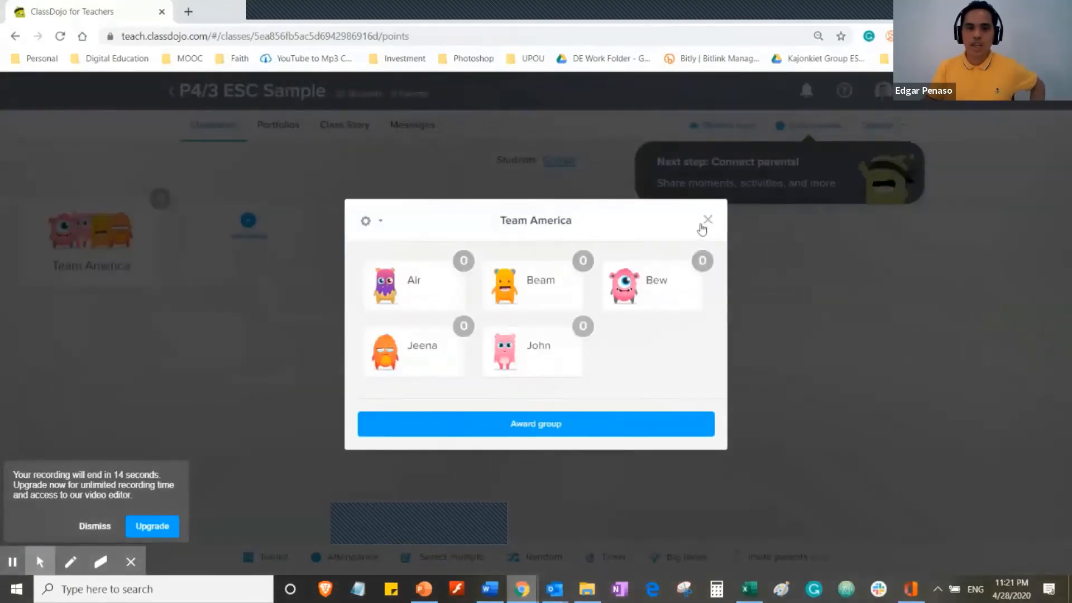
click(701, 226)
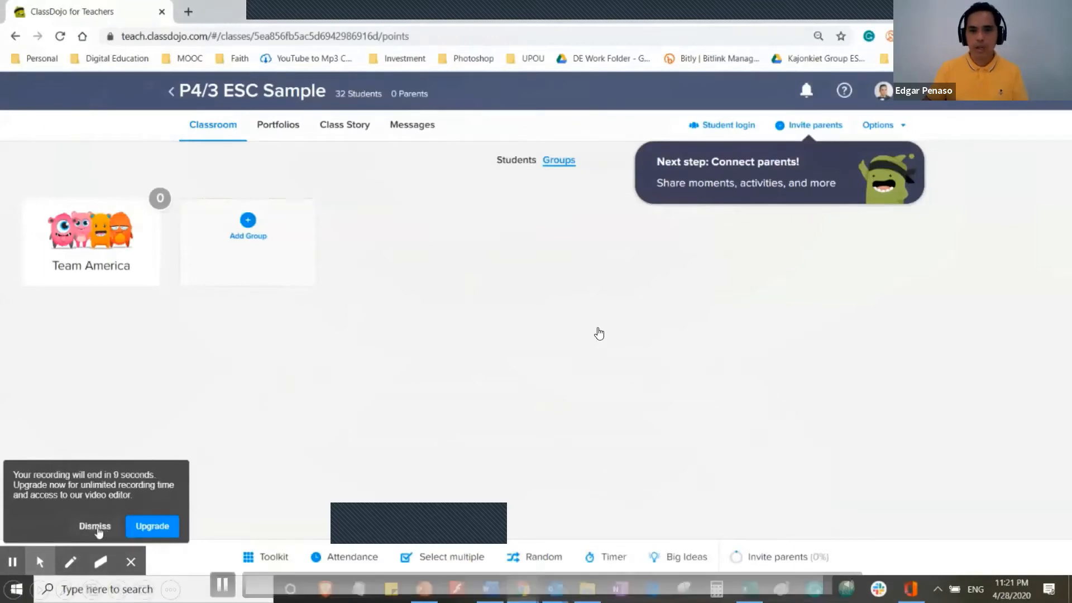
click(95, 527)
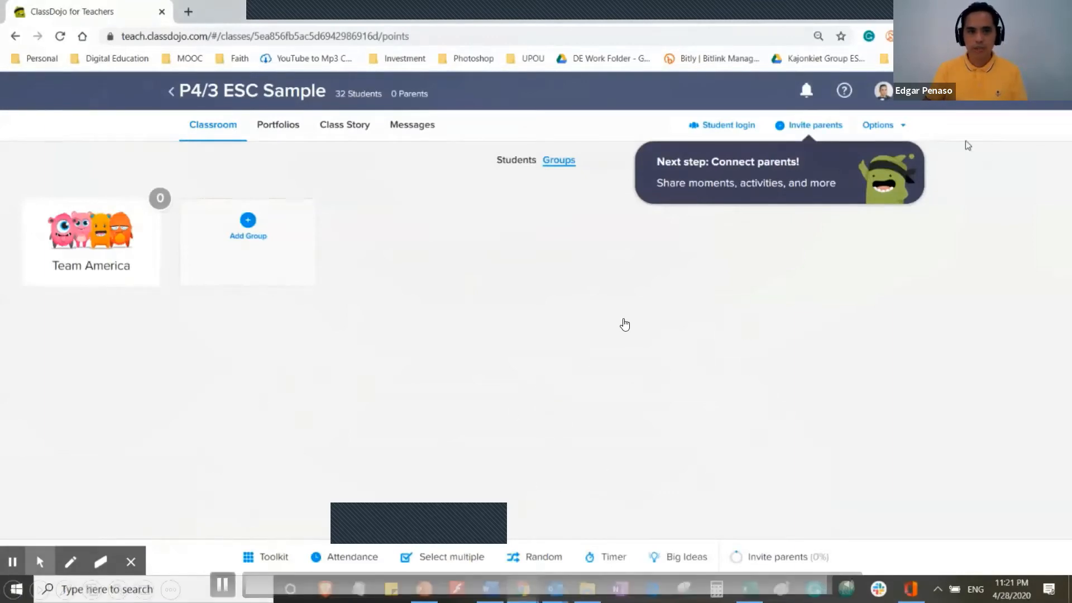
click(979, 36)
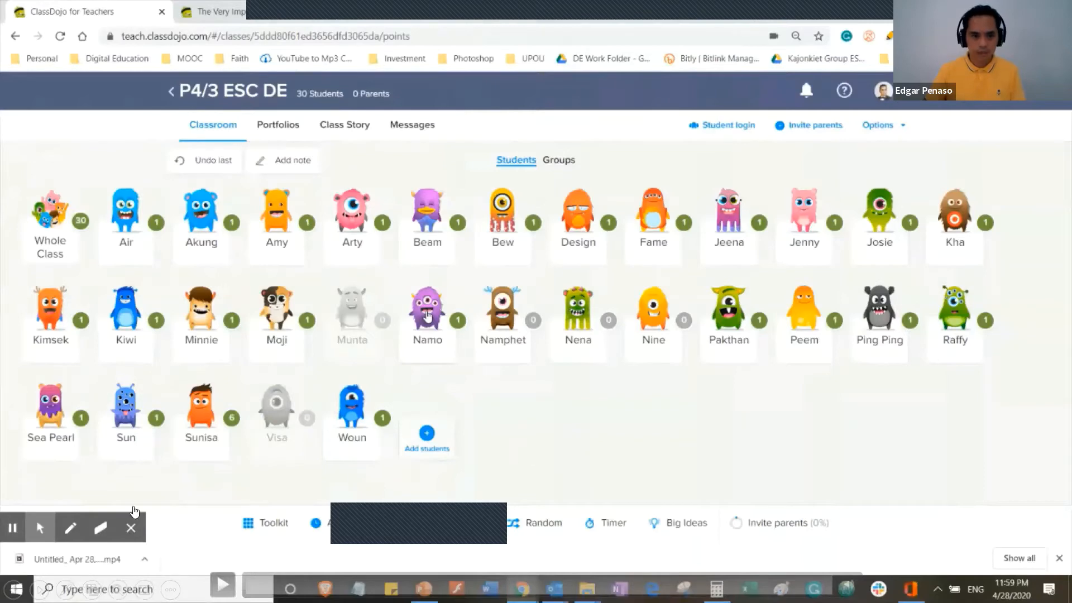
click(232, 575)
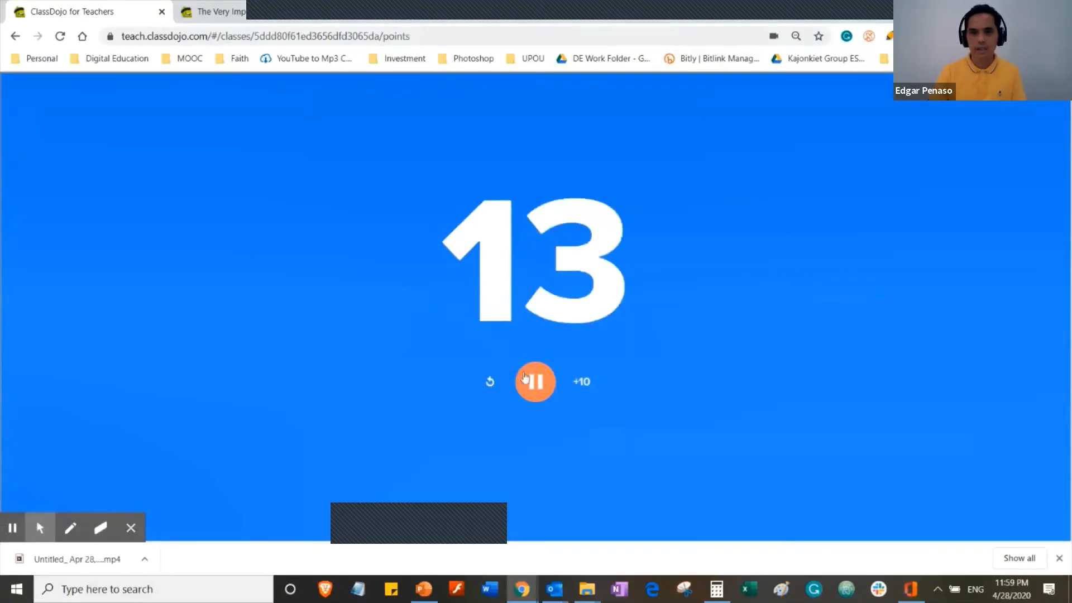
Pause the running countdown timer and close it to return to the P4/3 ESC DE classroom.
click(530, 382)
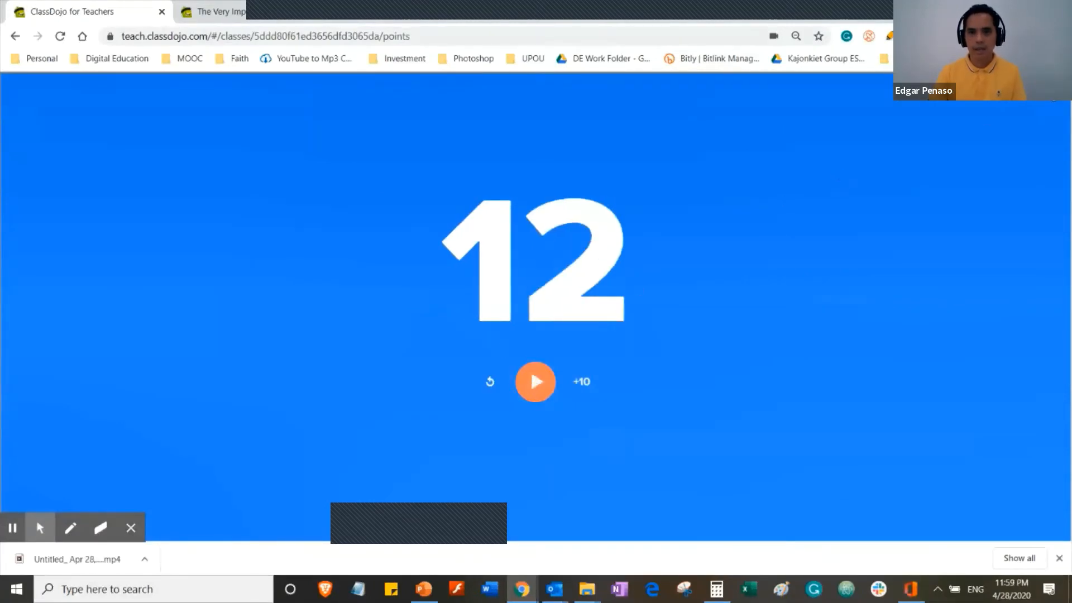
click(1052, 94)
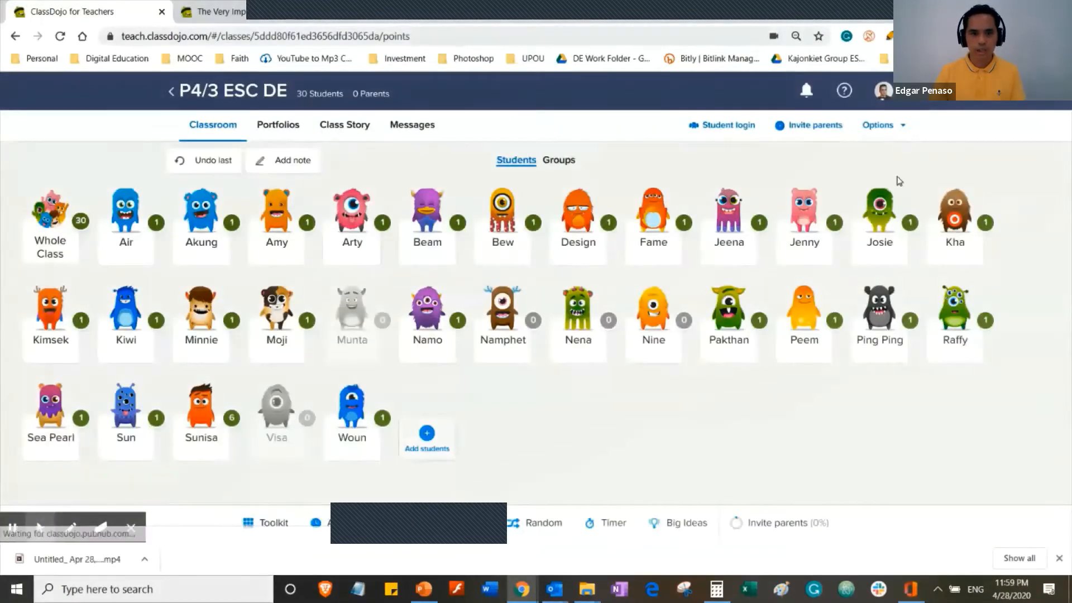
Pick a random student with the Random tool of the Toolkit, pick another one, and close the tool.
click(279, 532)
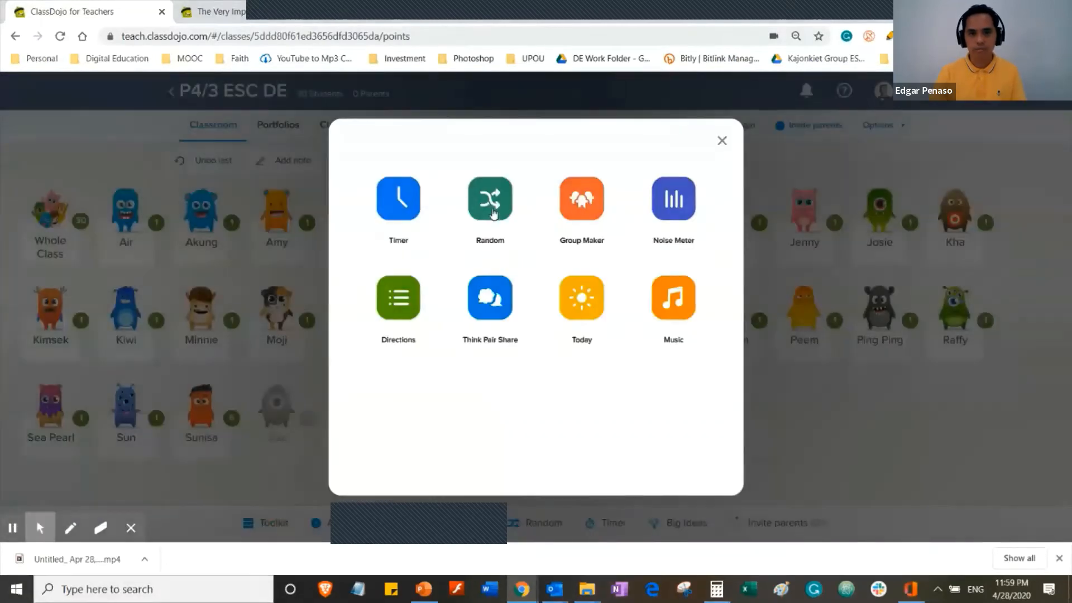
click(493, 212)
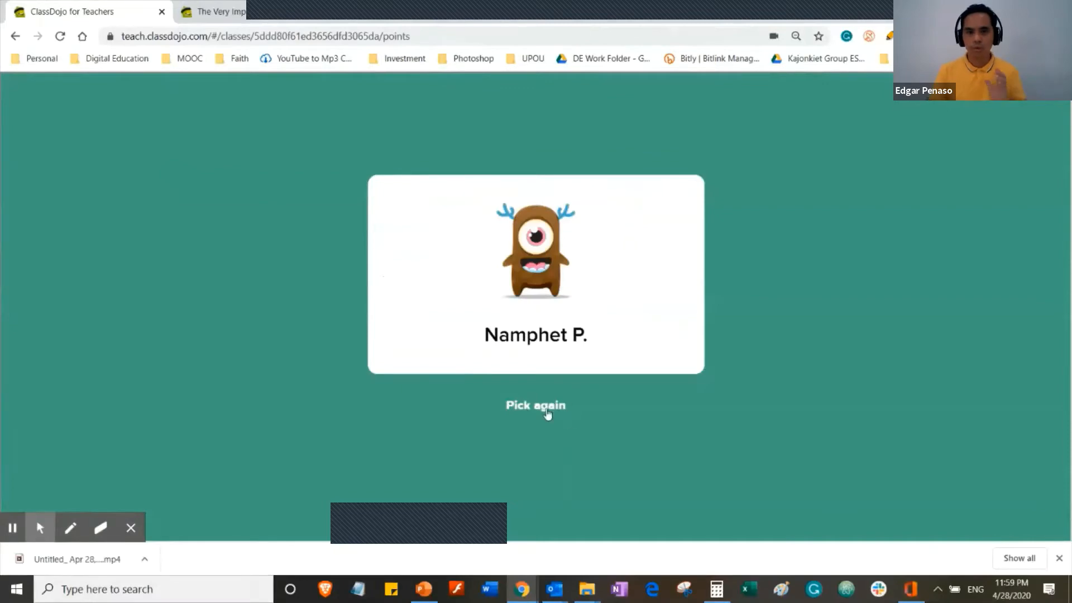
click(545, 411)
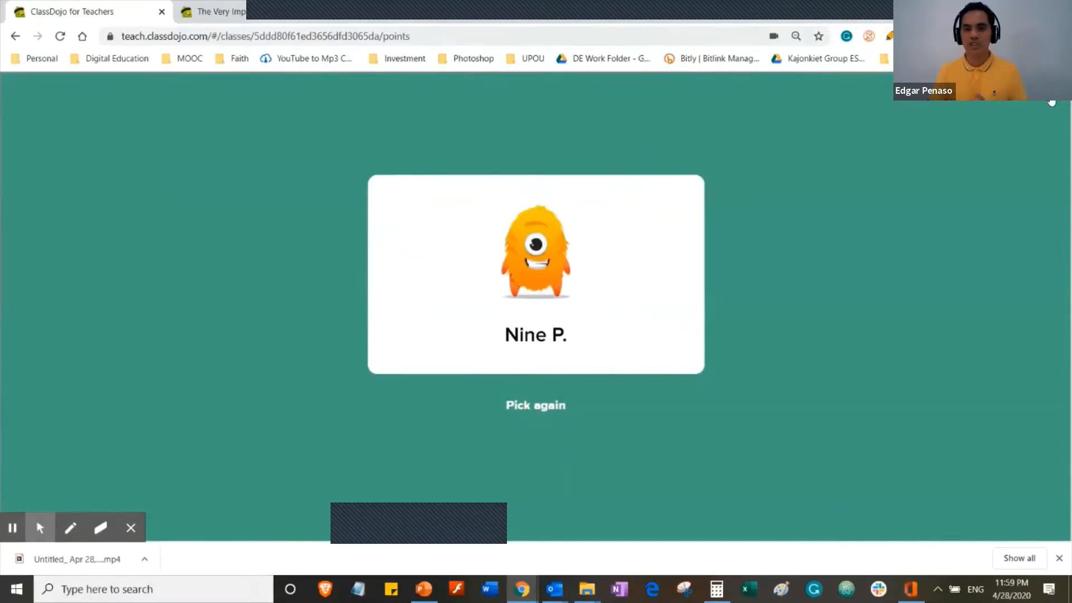
click(1049, 102)
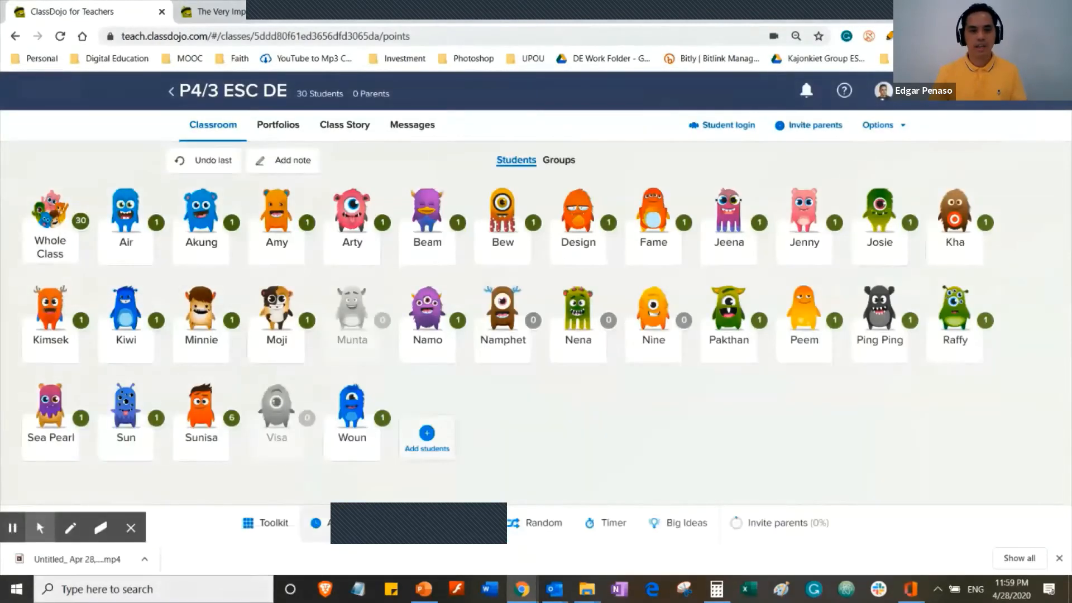
Use the Toolkit's Group Maker to divide the class into random groups of 5 students.
click(284, 527)
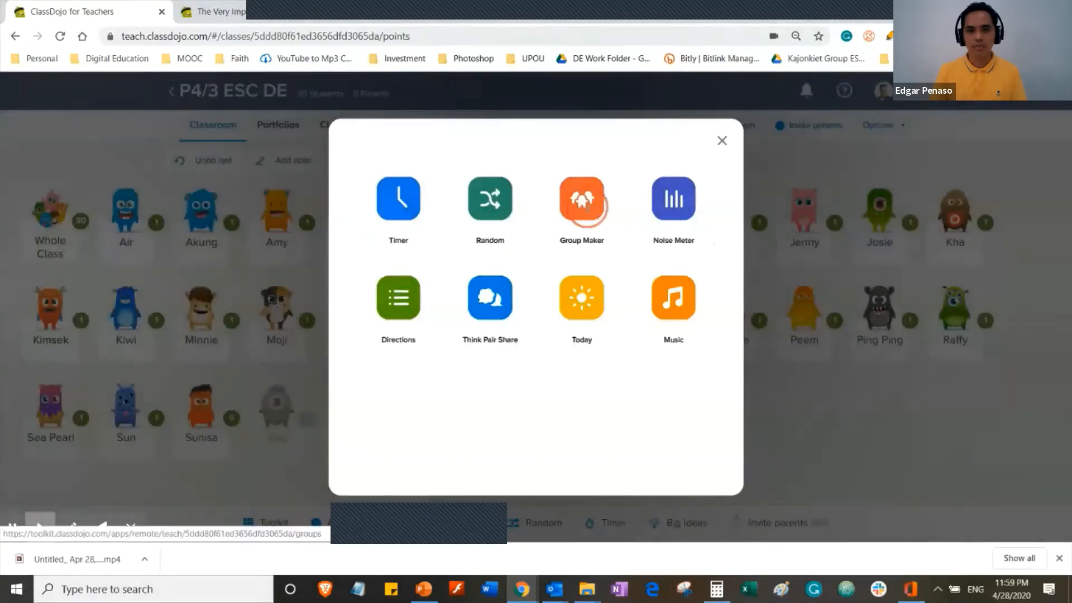
click(572, 200)
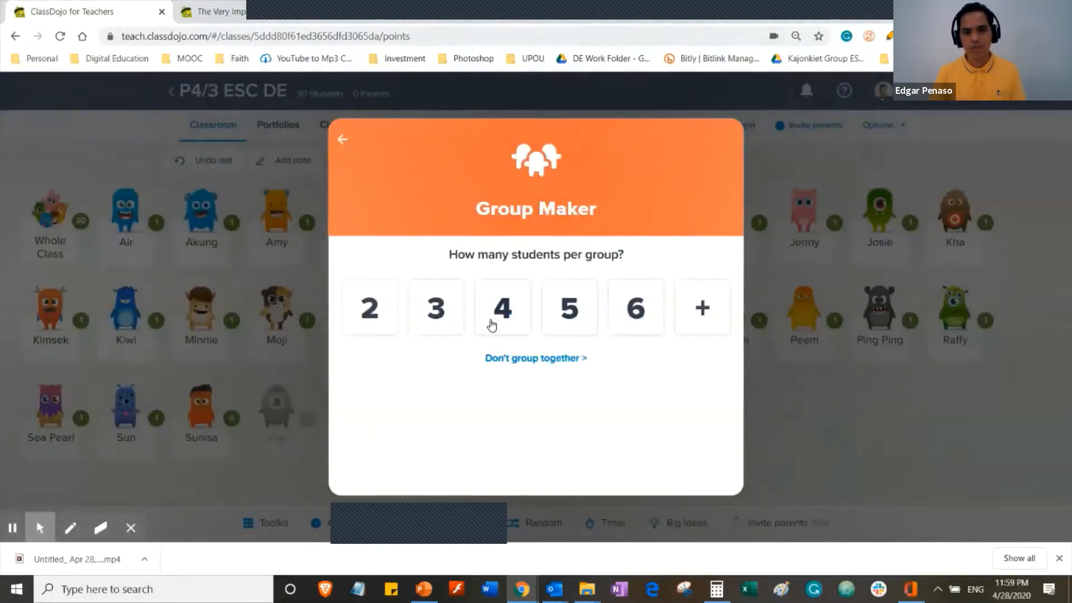
click(567, 320)
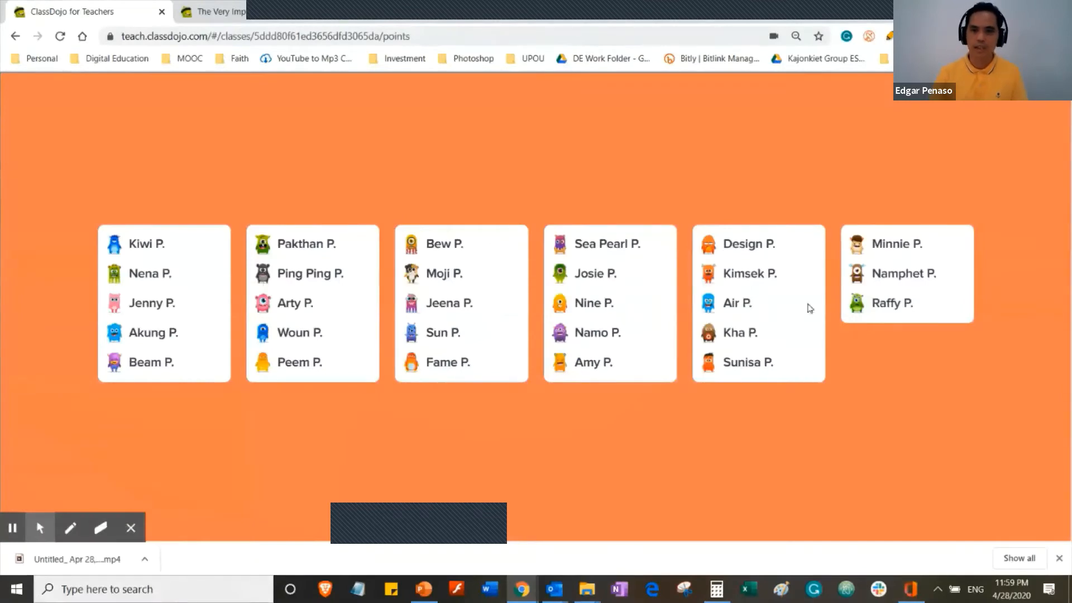
Close the Group Maker results, open the Toolkit's Noise Meter to view the sound level, and close it.
click(1054, 105)
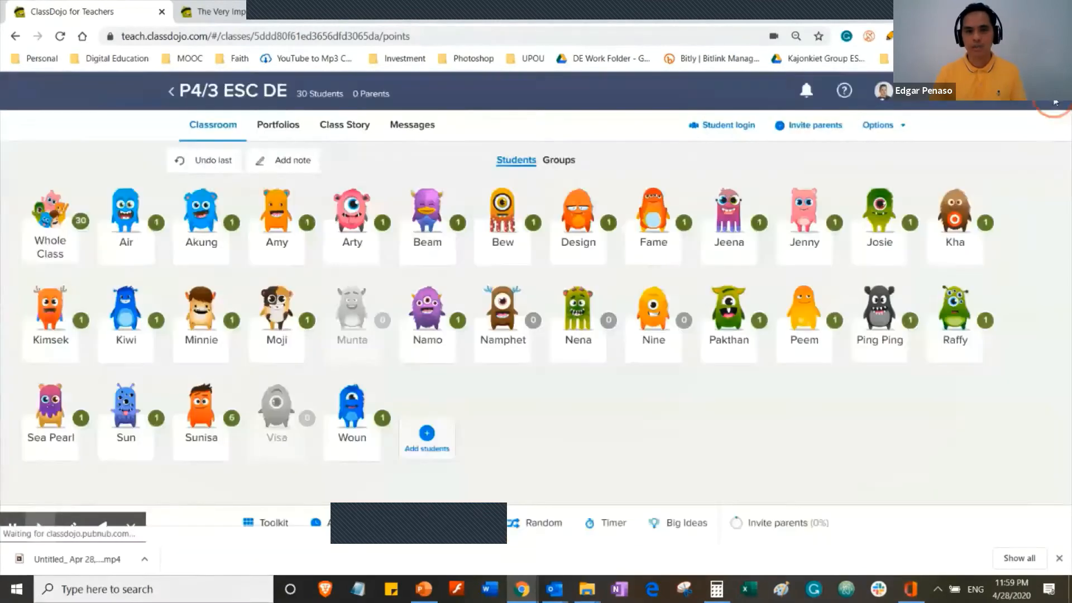
click(279, 525)
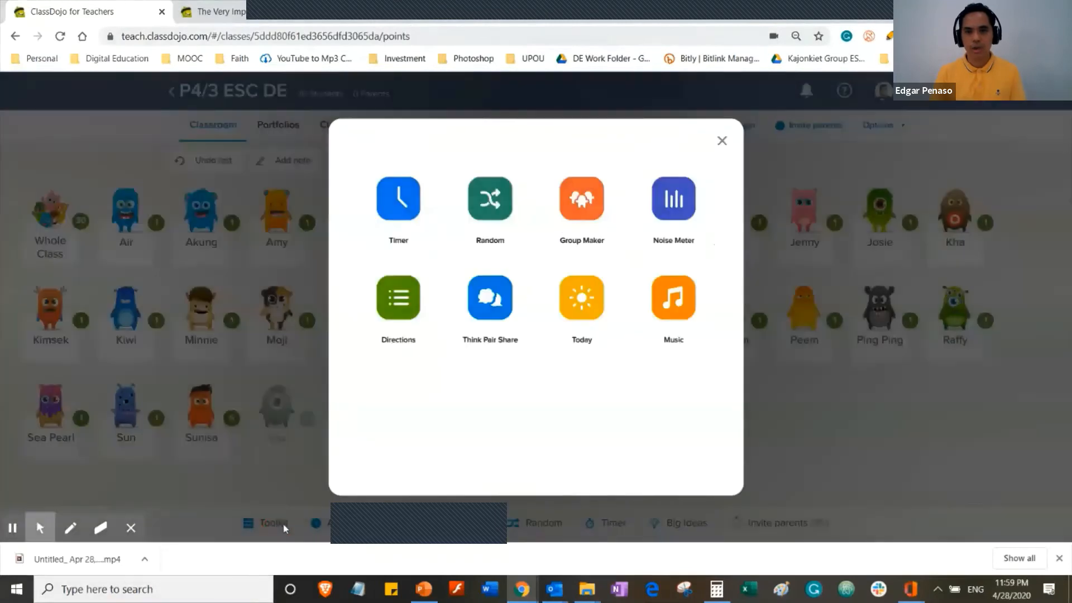
click(687, 211)
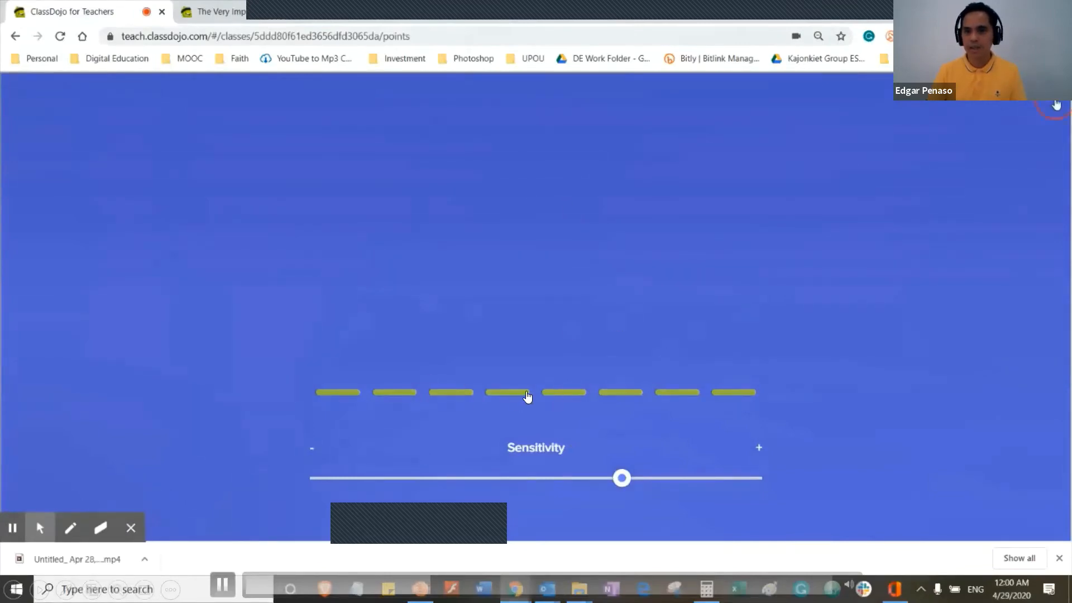
click(1056, 104)
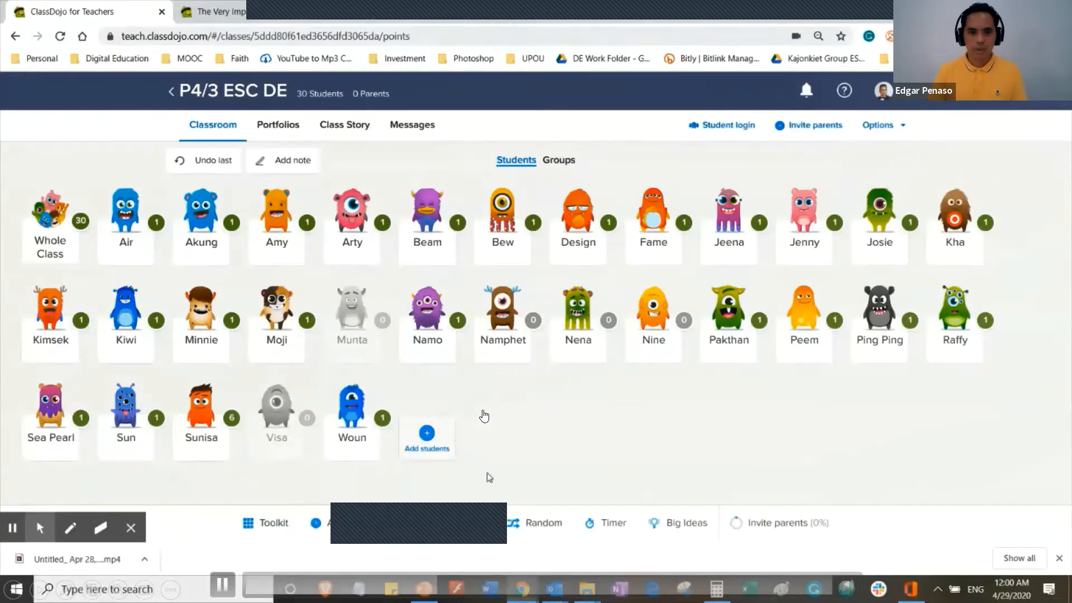
Open the Toolkit's Directions tool, look at the blank new activity form, and open the saved "To multiply fractions:" directions.
click(264, 526)
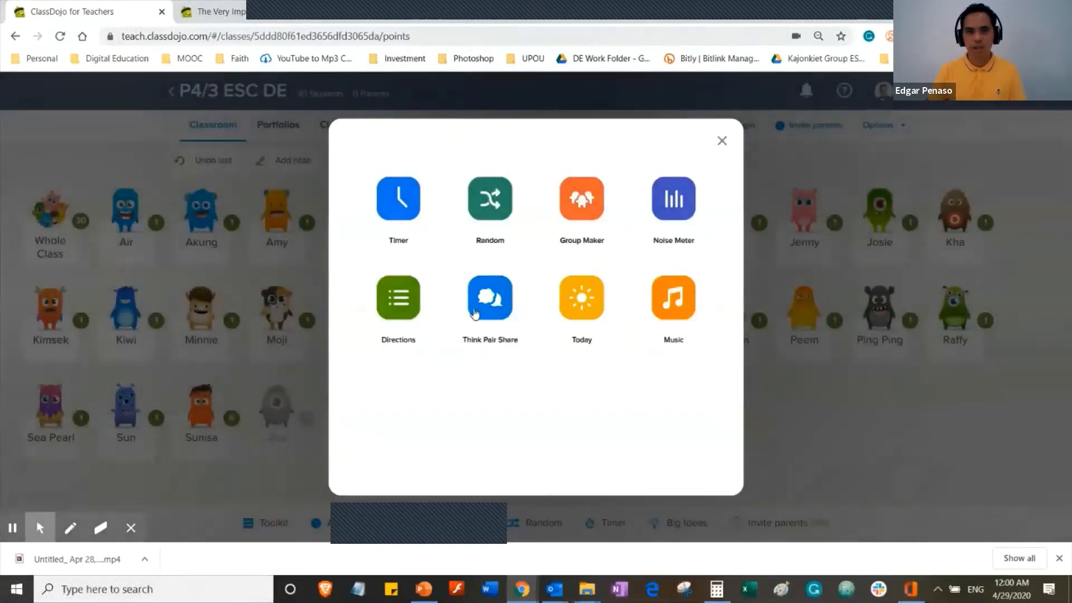
click(399, 304)
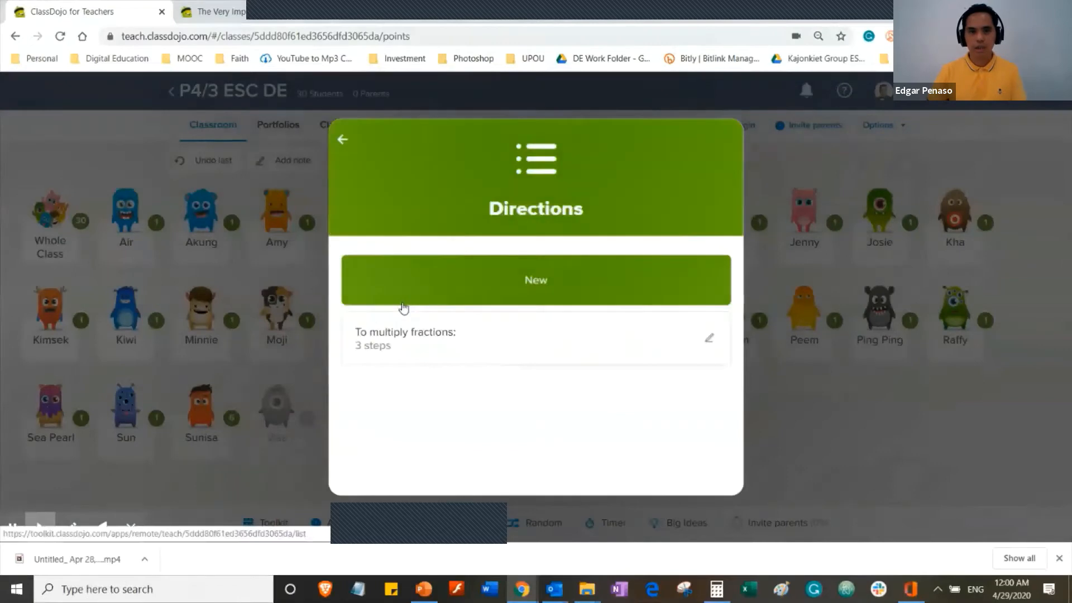
click(490, 275)
click(346, 139)
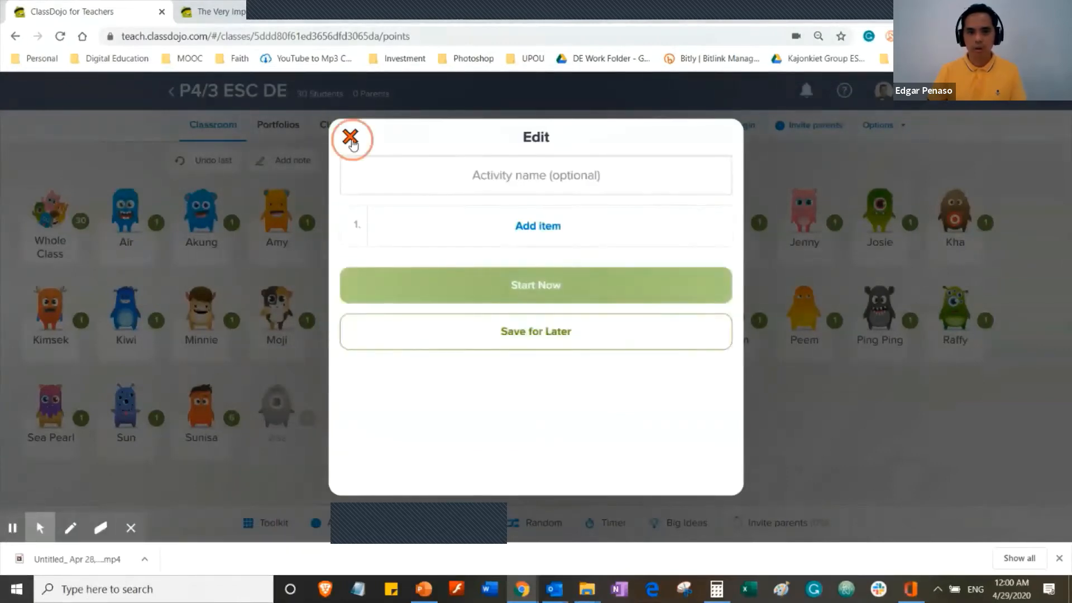
click(492, 337)
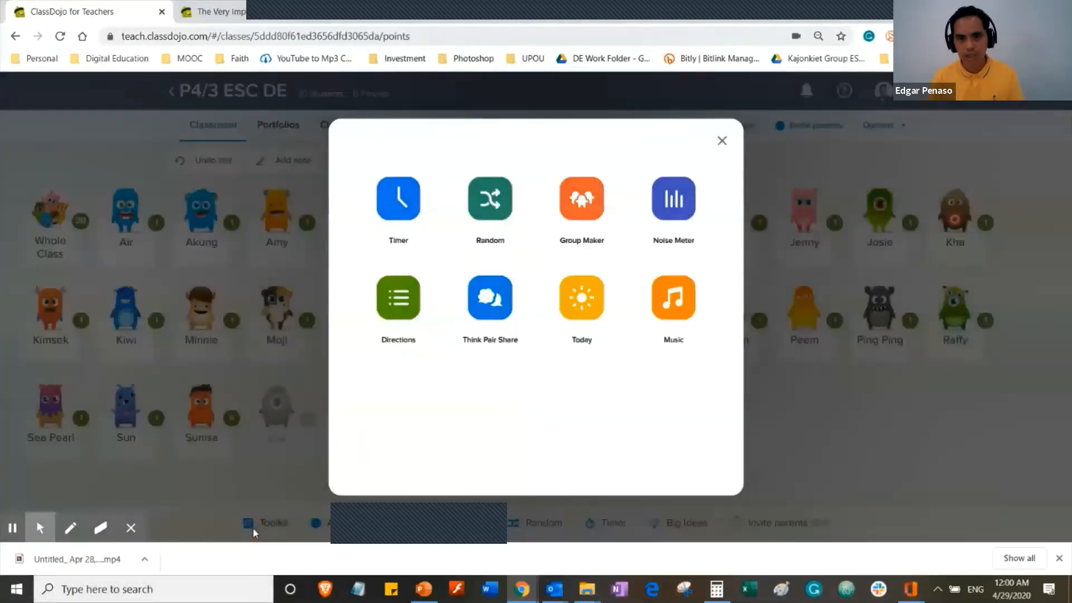
View the Toolkit's Today tool, and play the Active channel in Music before pausing and closing it.
click(579, 306)
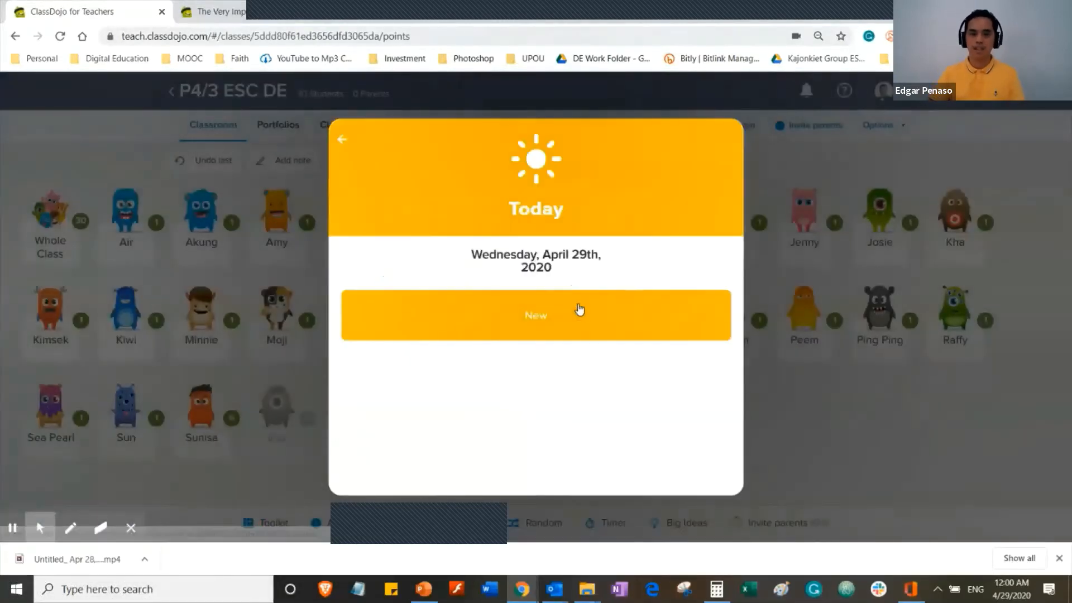
click(343, 140)
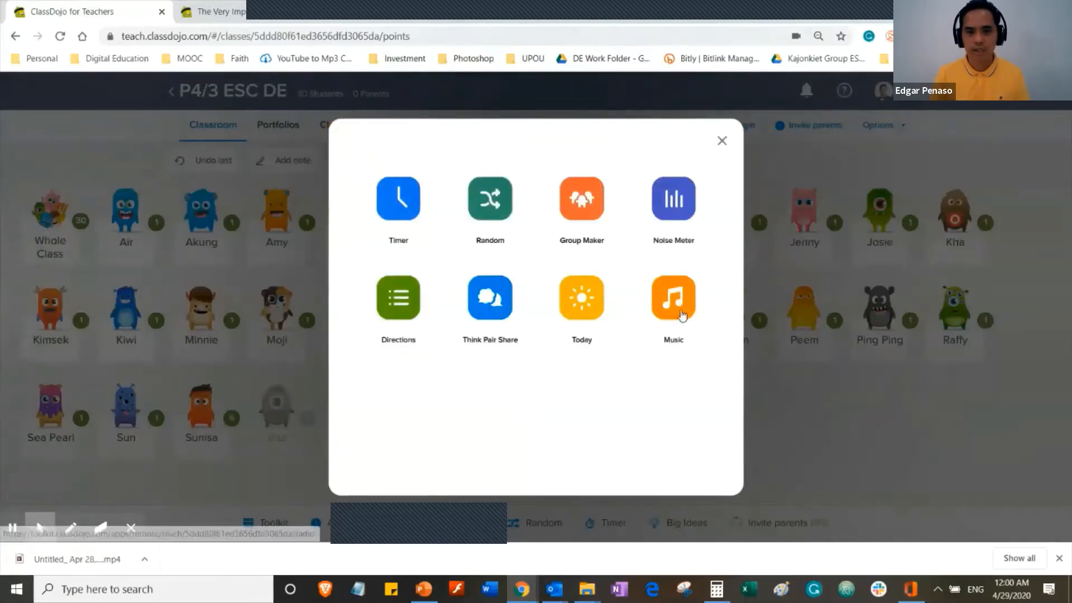
click(677, 299)
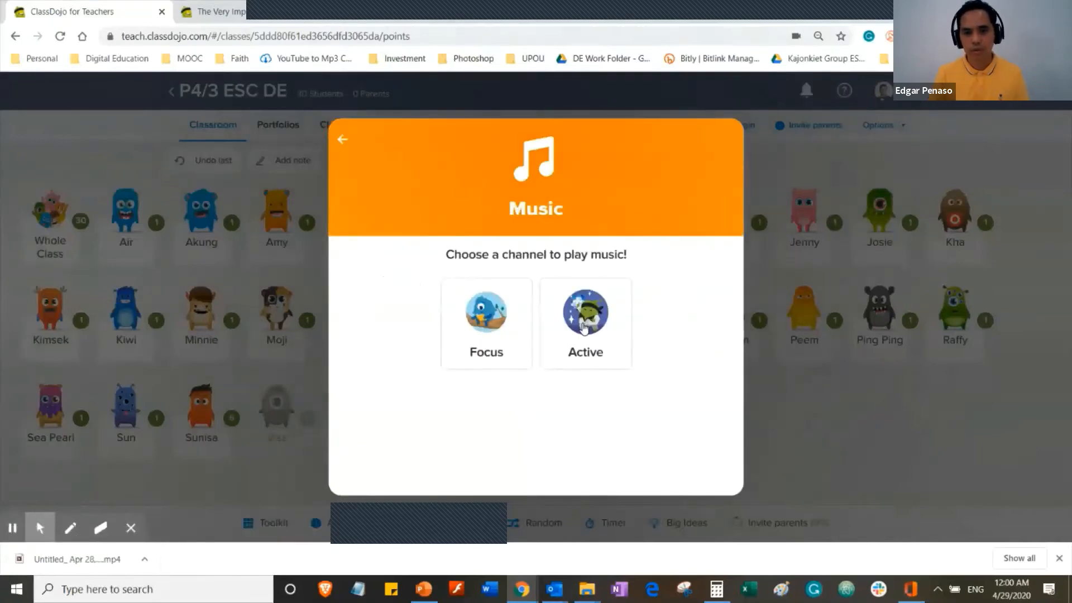
click(583, 329)
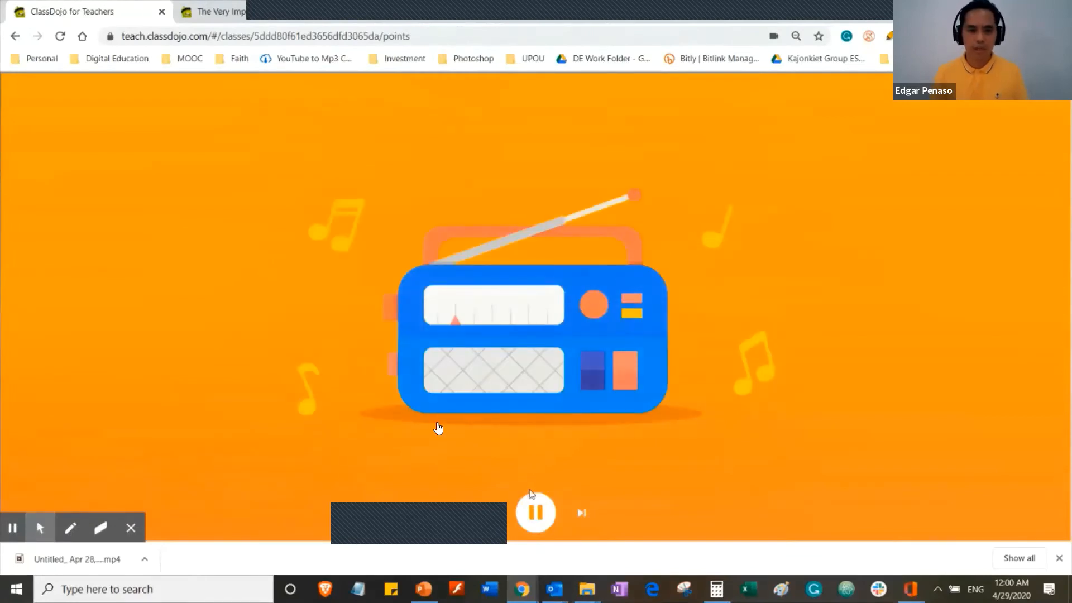
click(535, 513)
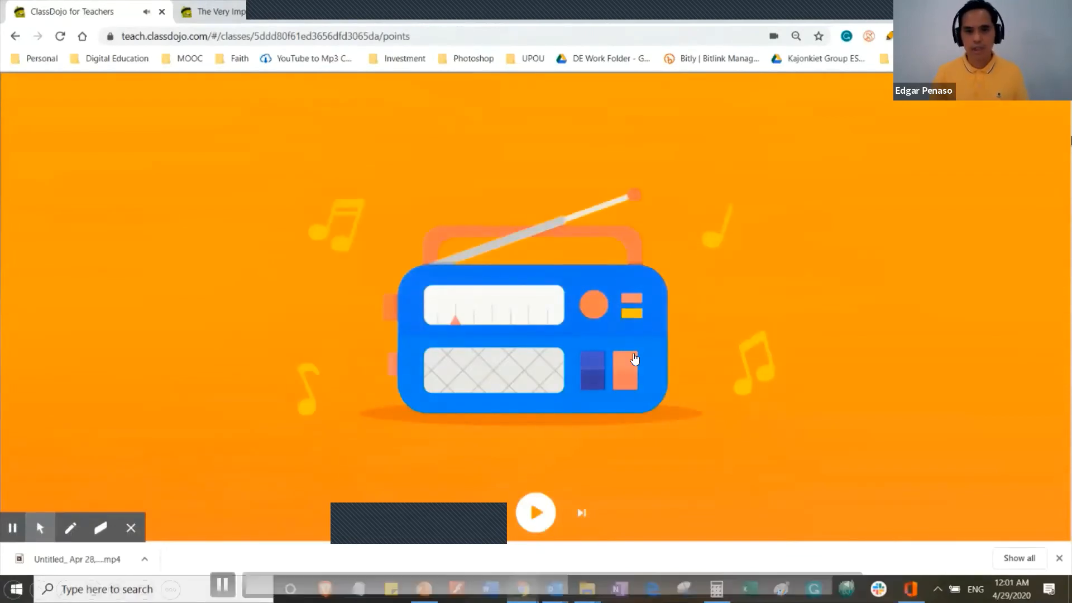
key(Escape)
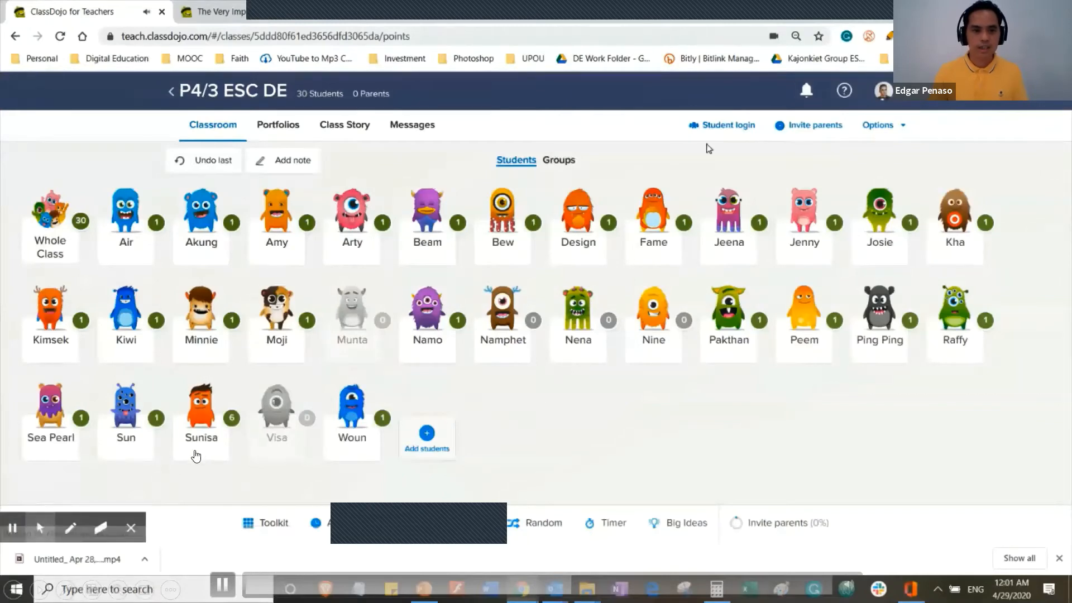
Open the class attendance and try marking all students present and all students absent.
click(323, 522)
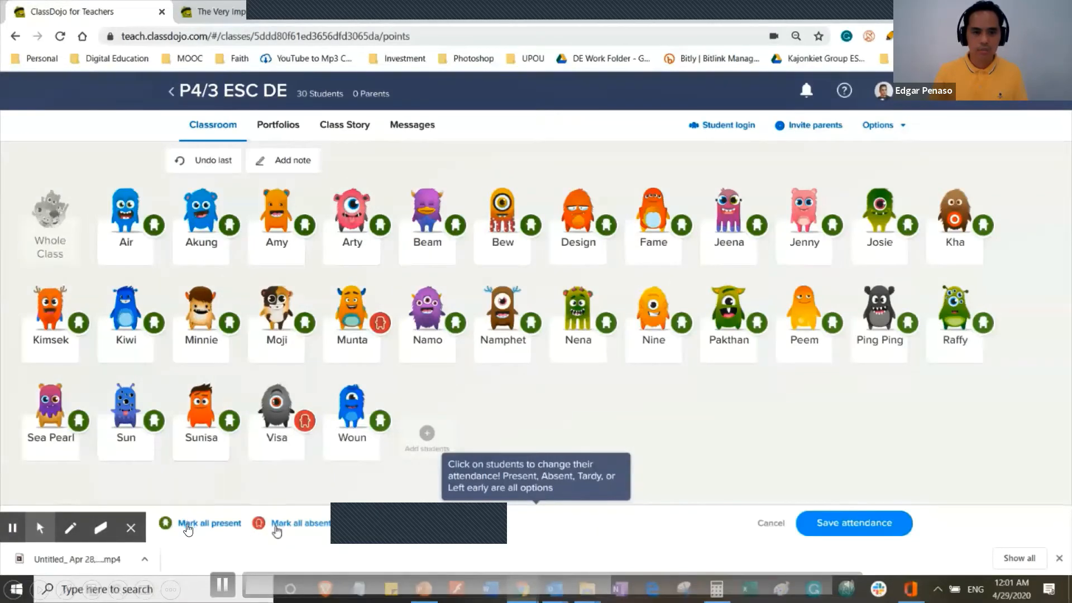
click(197, 524)
click(273, 528)
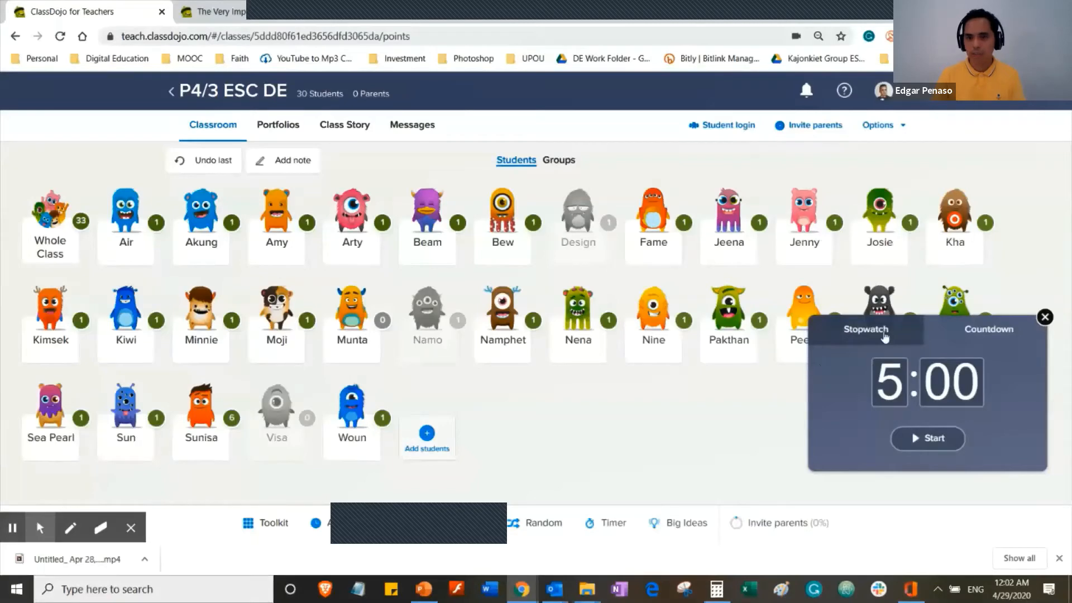
Try the Timer's stopwatch, run the countdown from 5:00, and close the timer.
click(884, 336)
click(929, 441)
click(982, 336)
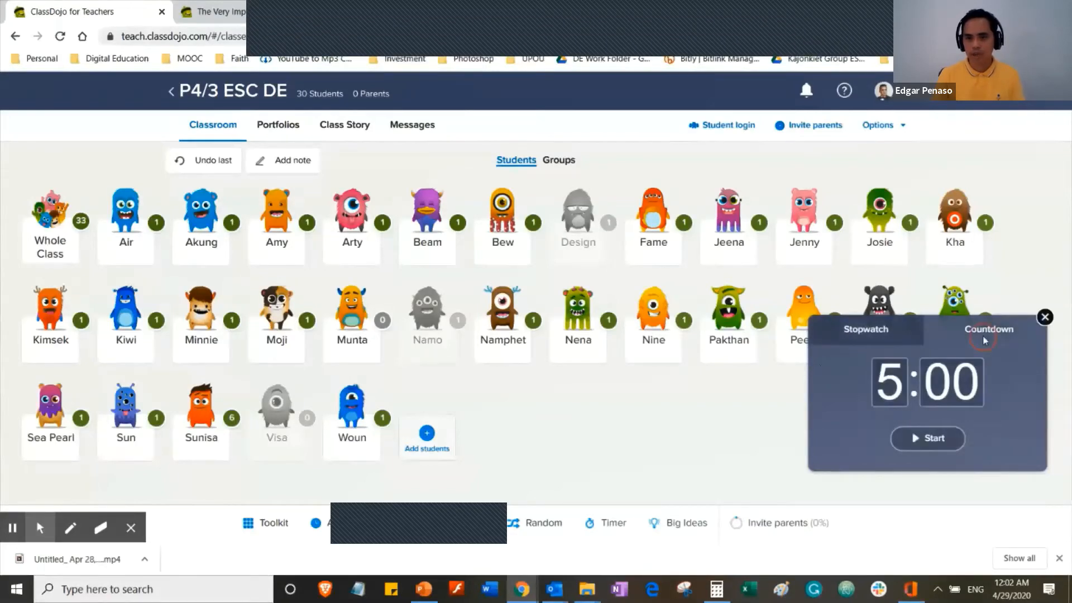
click(925, 439)
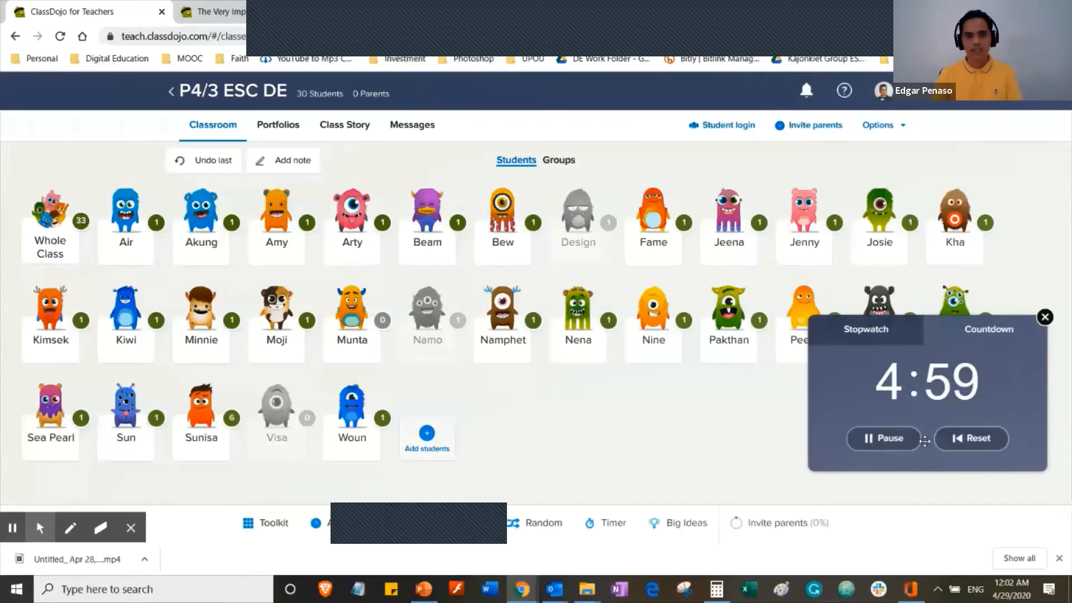
click(1045, 317)
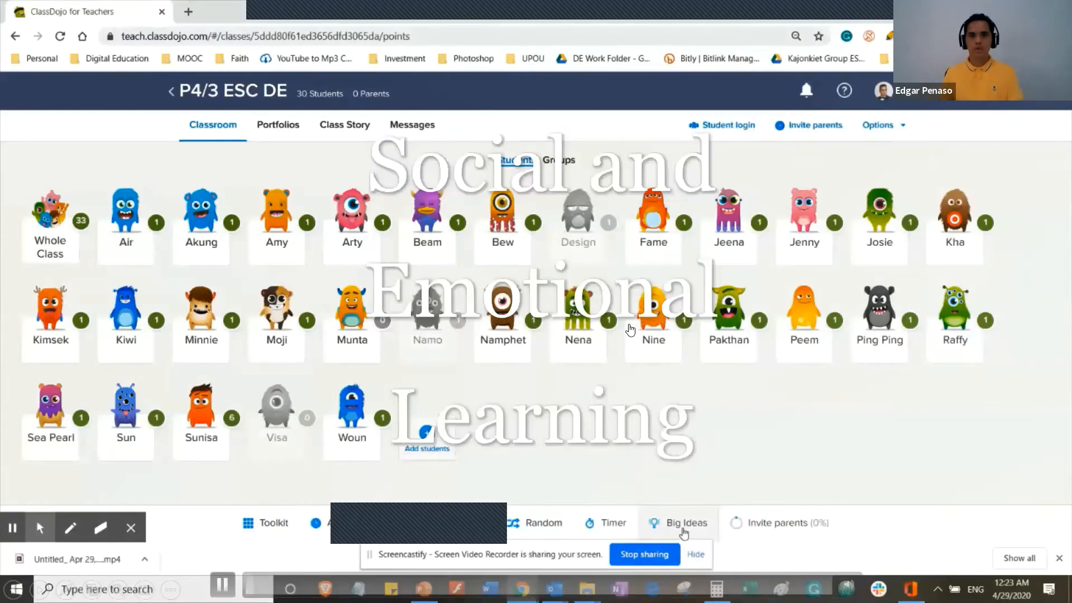
Open Big Ideas from the classroom and browse the Social and Emotional Learning topics and ways to use ClassDojo.
click(696, 558)
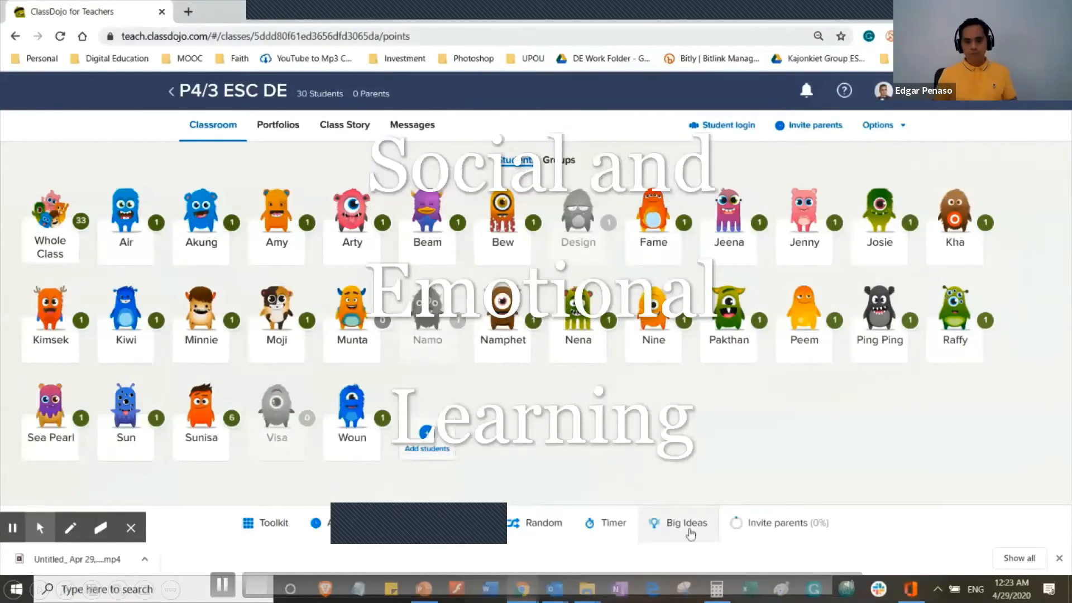
click(689, 527)
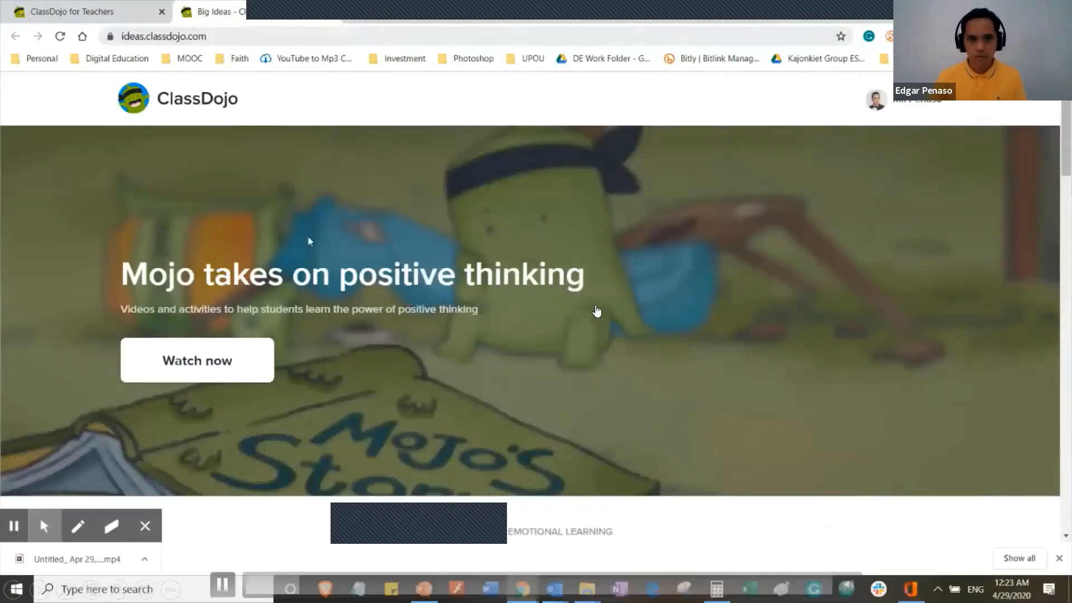
scroll(576, 330, down, 1)
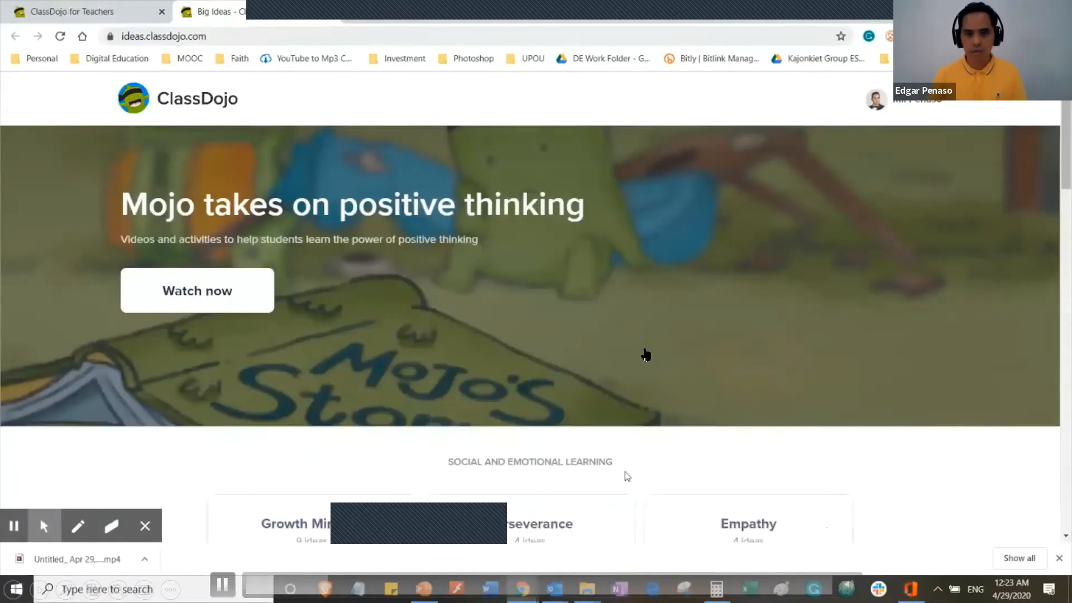
scroll(646, 355, down, 5)
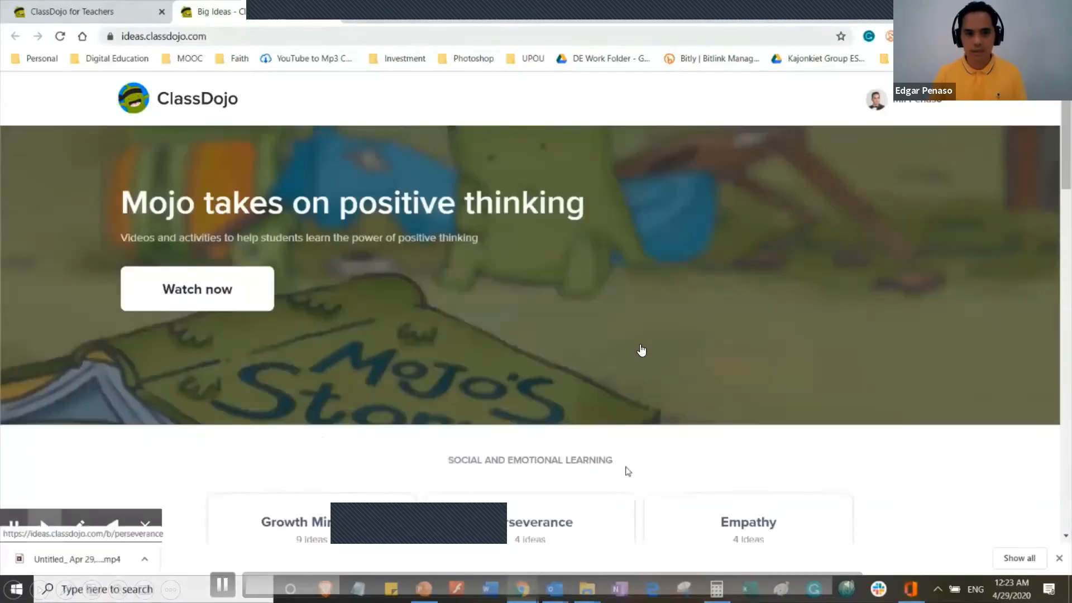
scroll(621, 474, down, 1)
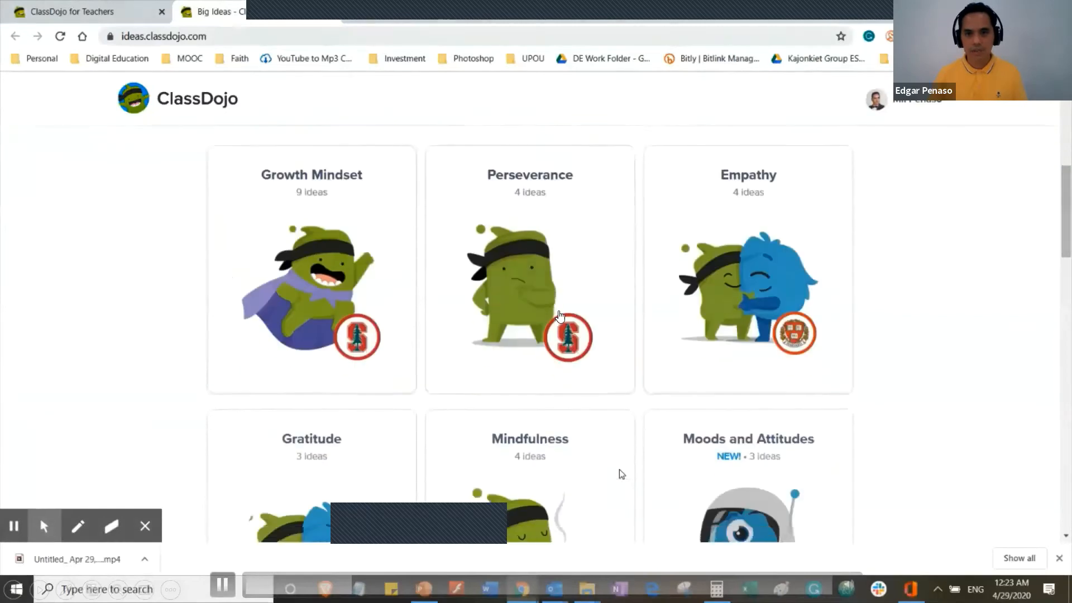
scroll(621, 475, down, 4)
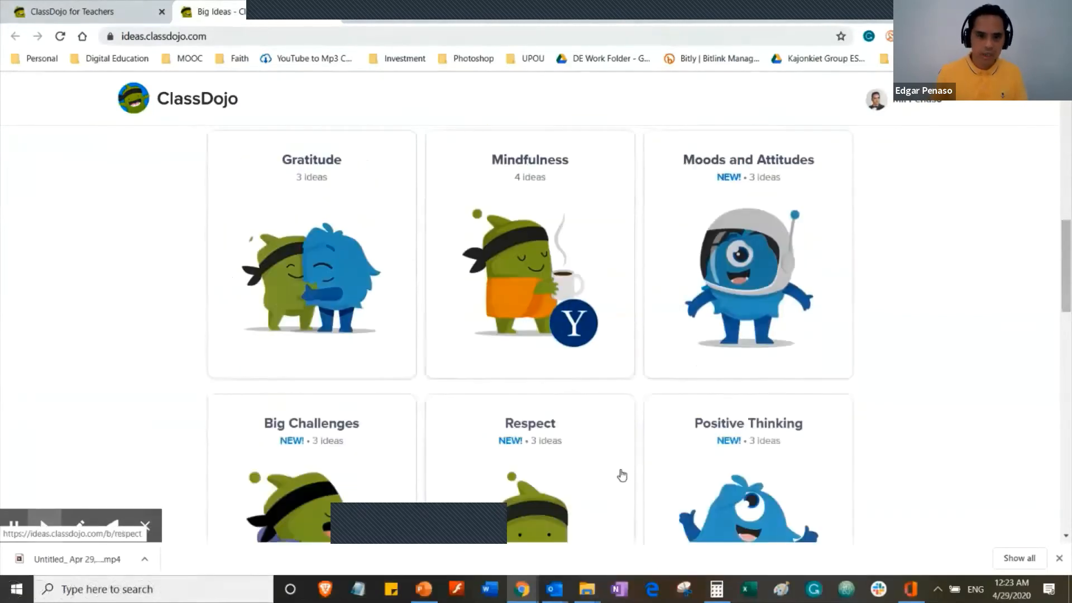
scroll(621, 474, down, 2)
scroll(622, 475, down, 5)
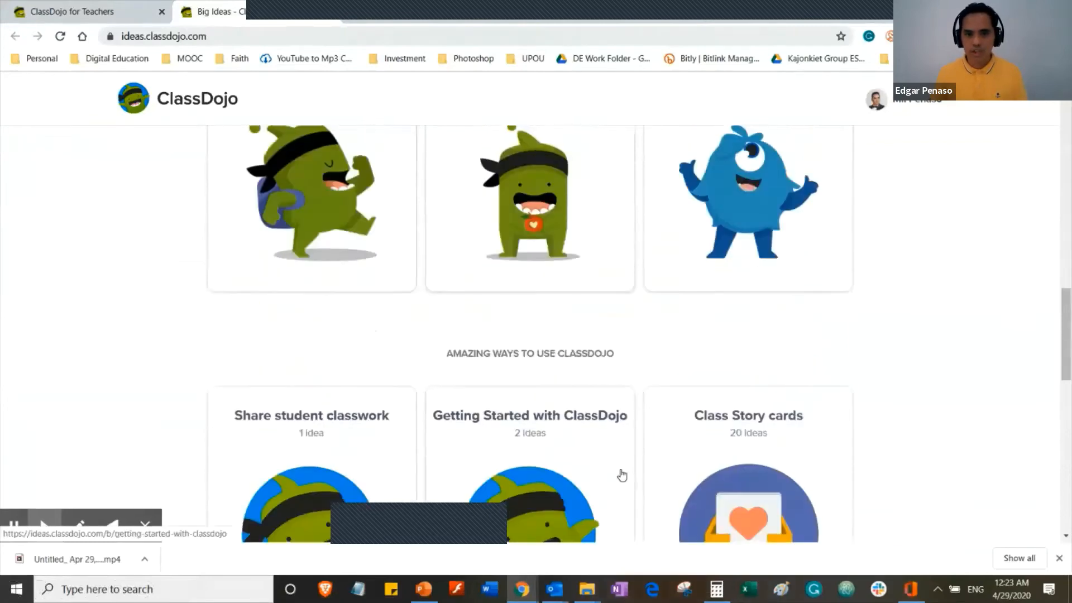
scroll(621, 427, up, 7)
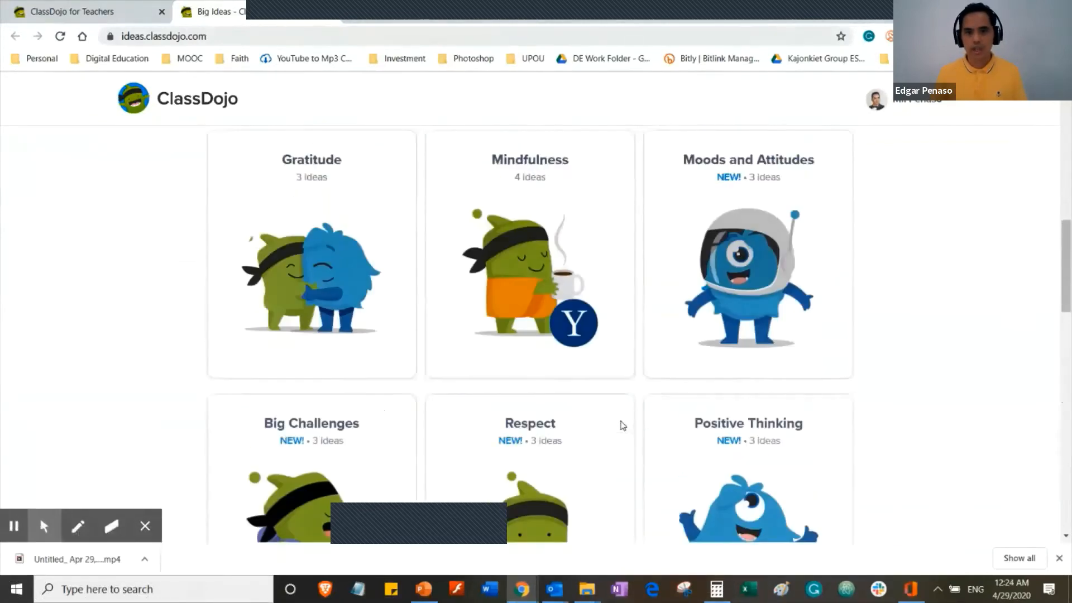
Open the Mindfulness topic and look through its description and activities.
click(538, 256)
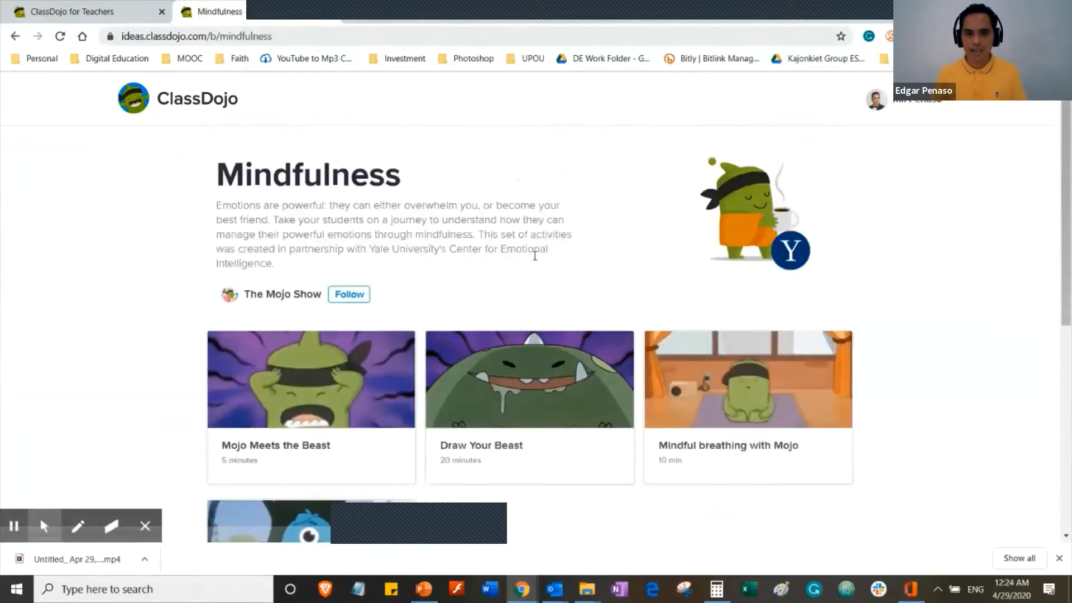
scroll(506, 324, down, 1)
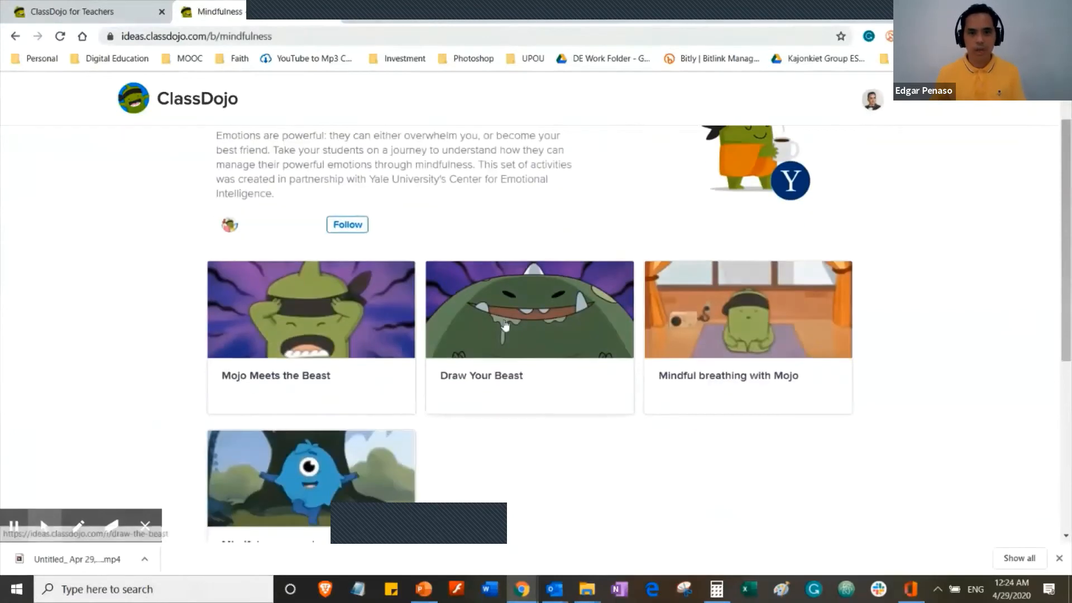
scroll(502, 327, up, 1)
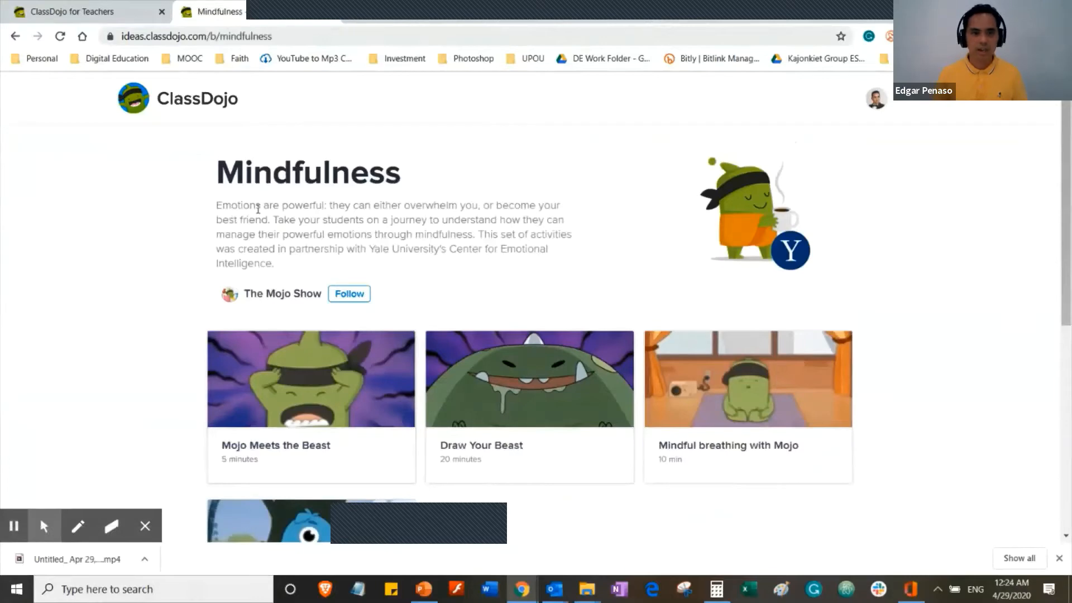
scroll(519, 414, down, 2)
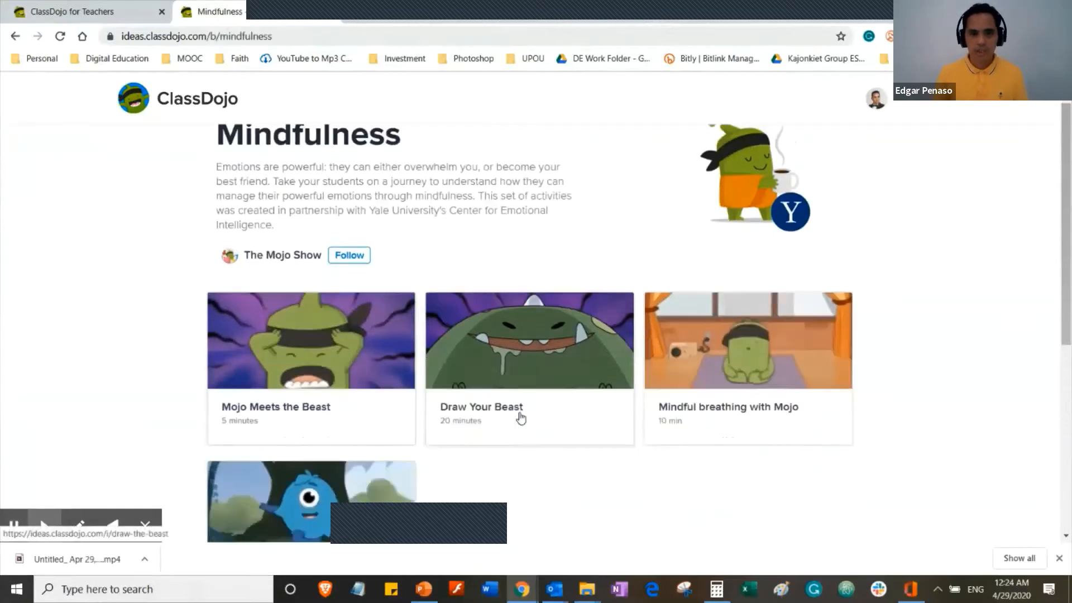
Open the "Mindful breathing with Mojo" activity and review its description and stages.
click(743, 290)
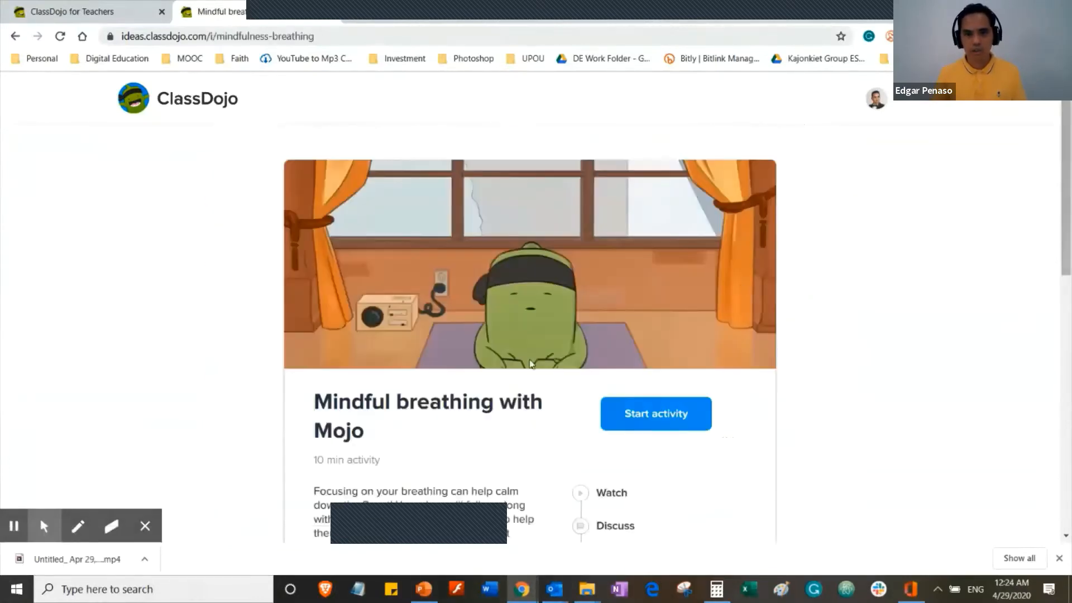
scroll(346, 389, down, 2)
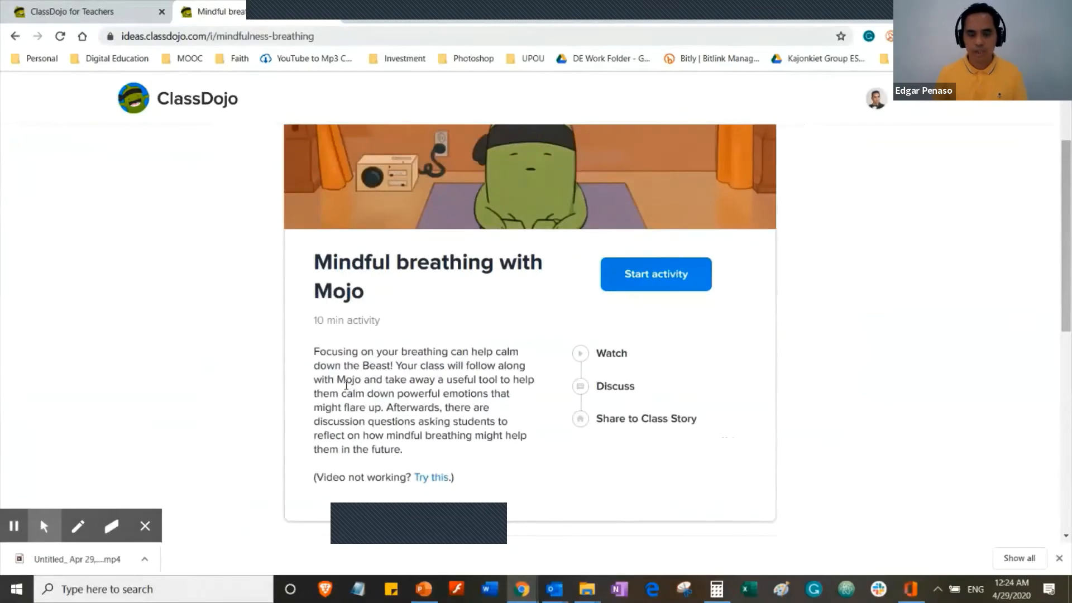
scroll(346, 384, up, 1)
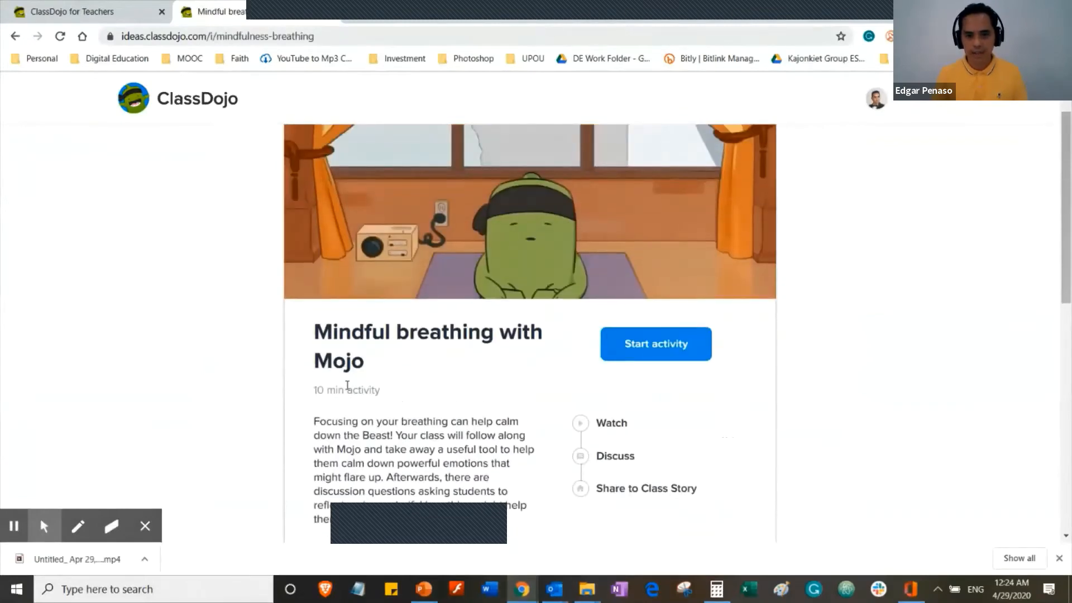
scroll(567, 406, up, 1)
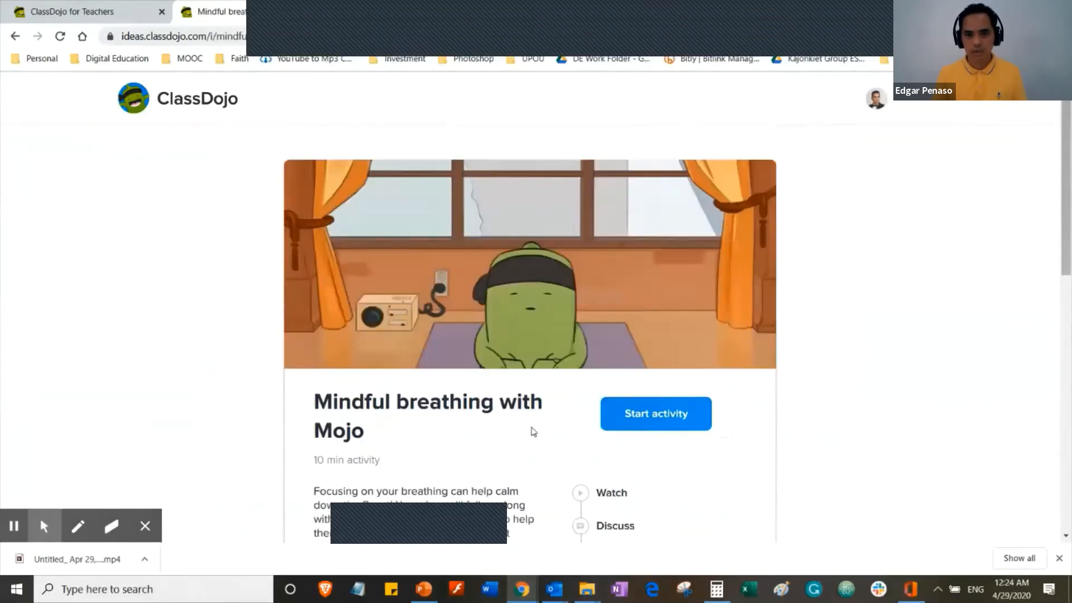
Start the Watch stage of "Mindful breathing with Mojo", play the beginning of its video, and pause it.
click(609, 500)
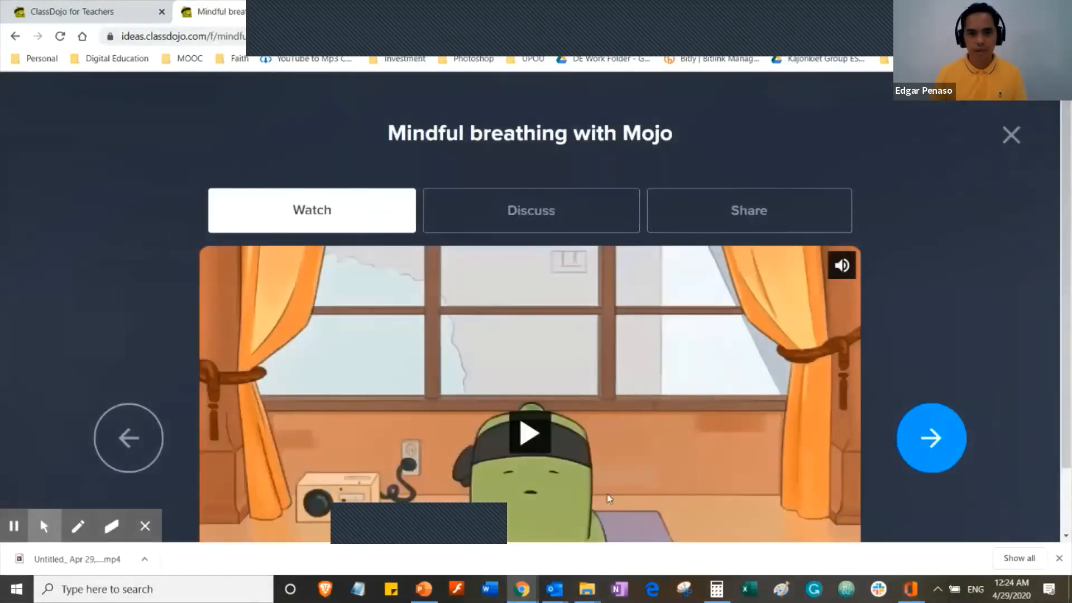
scroll(558, 446, down, 1)
click(504, 377)
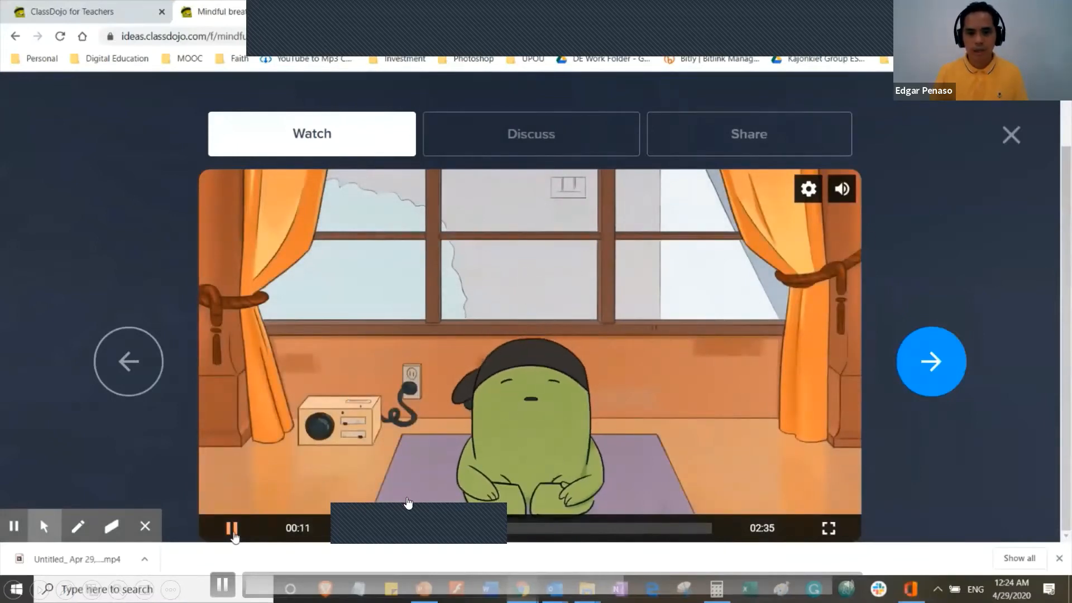
click(232, 529)
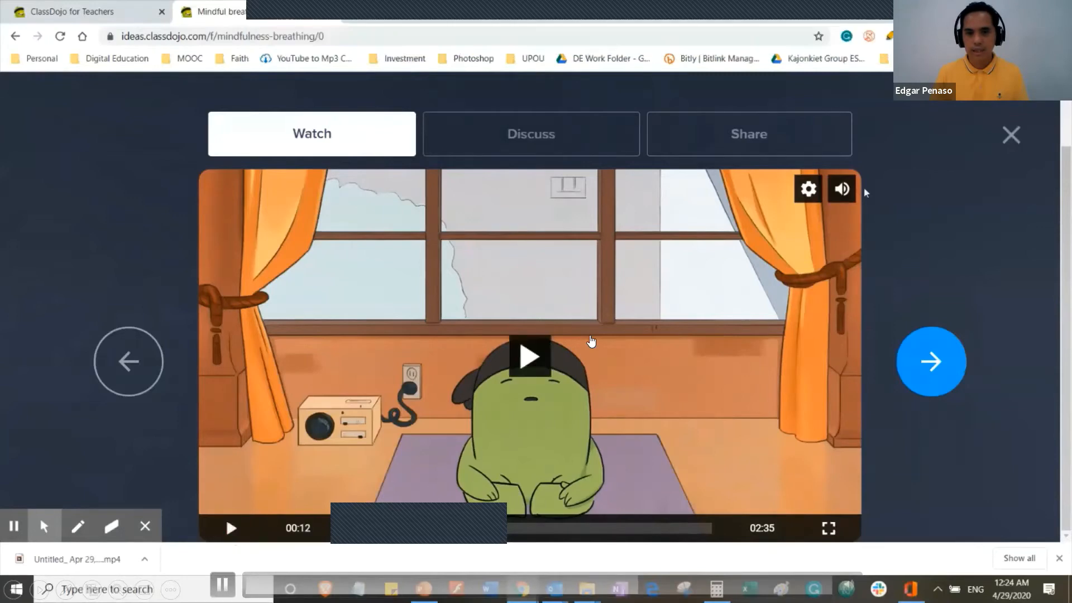
View the activity's Discuss question and the Share post for parents, and close the activity.
click(566, 143)
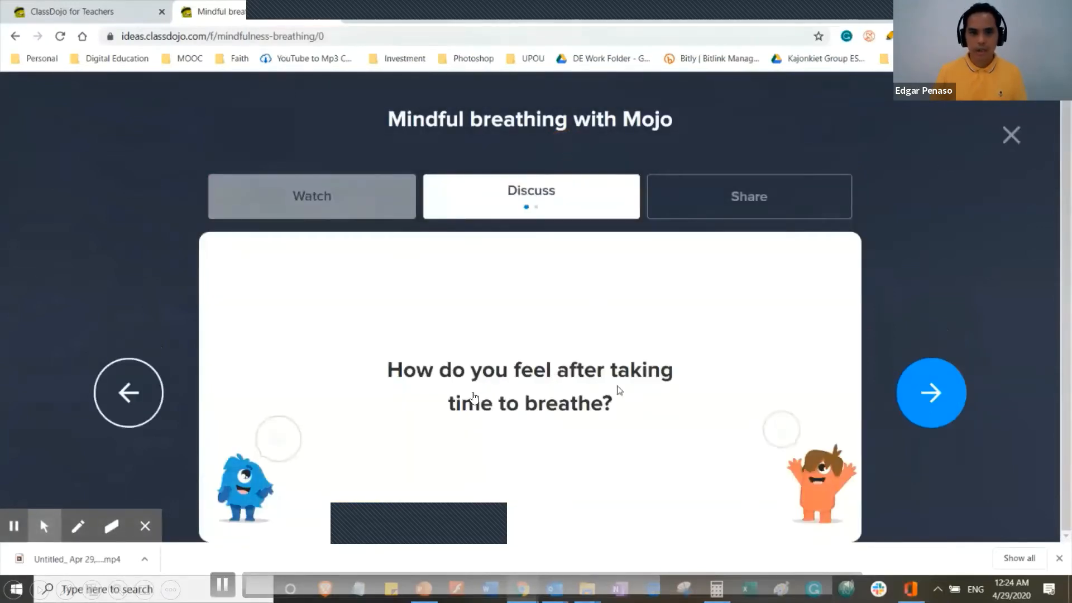
click(729, 203)
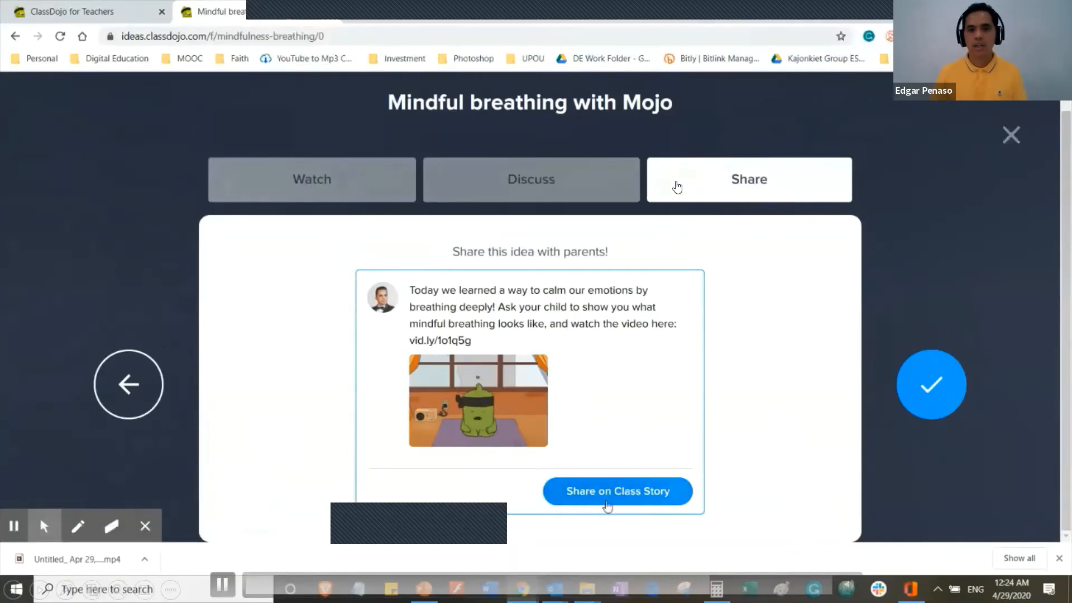
click(1009, 136)
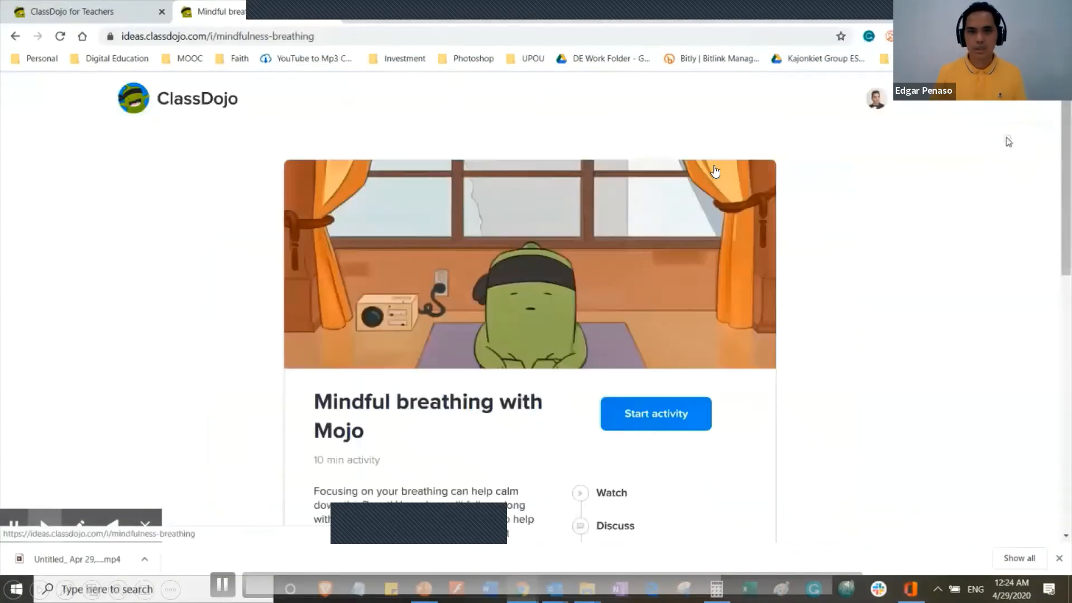
Look through the activity page down to the Up next ideas, and return to Big Ideas to browse its topics.
scroll(725, 368, down, 4)
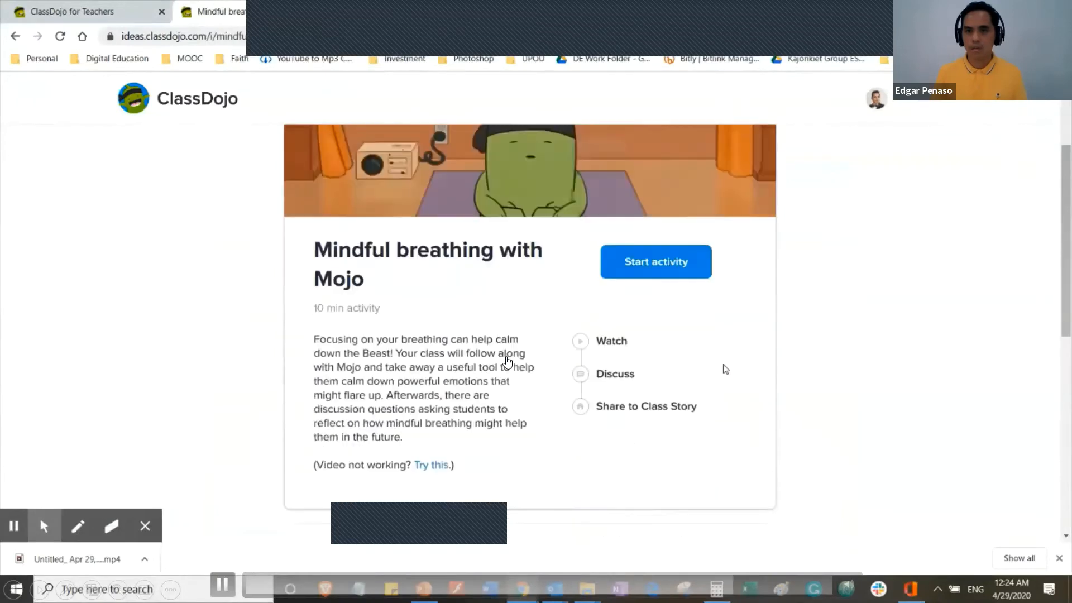
scroll(725, 367, up, 4)
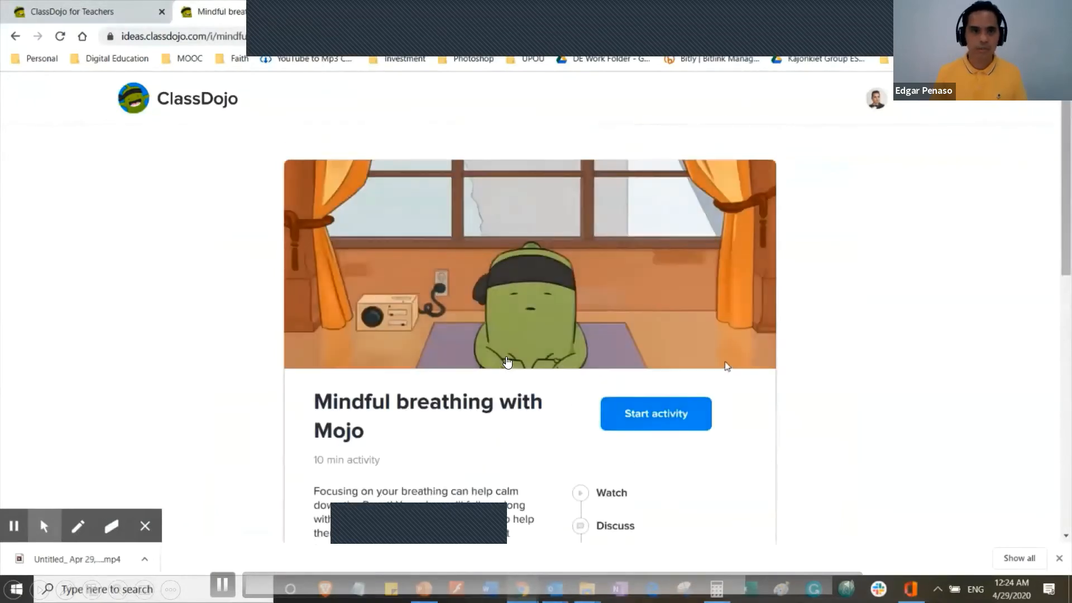
scroll(726, 366, down, 10)
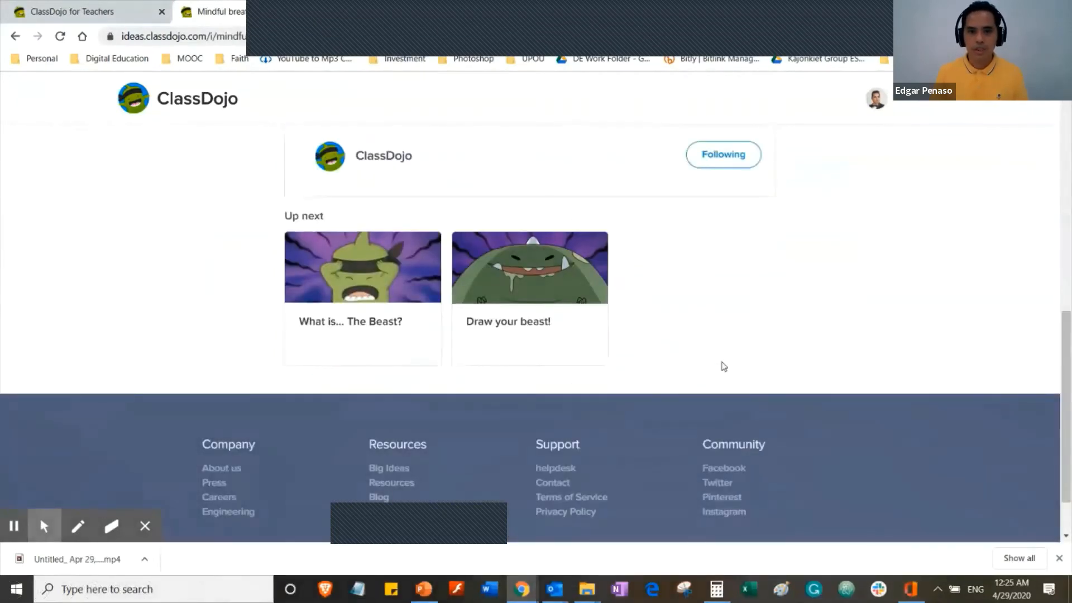
click(215, 101)
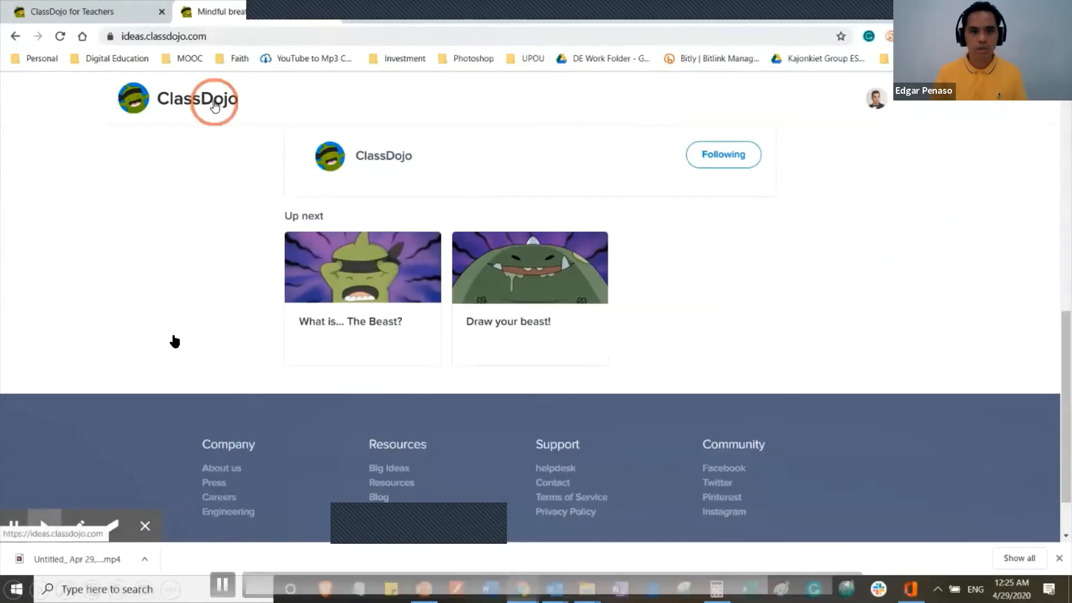
scroll(450, 293, down, 10)
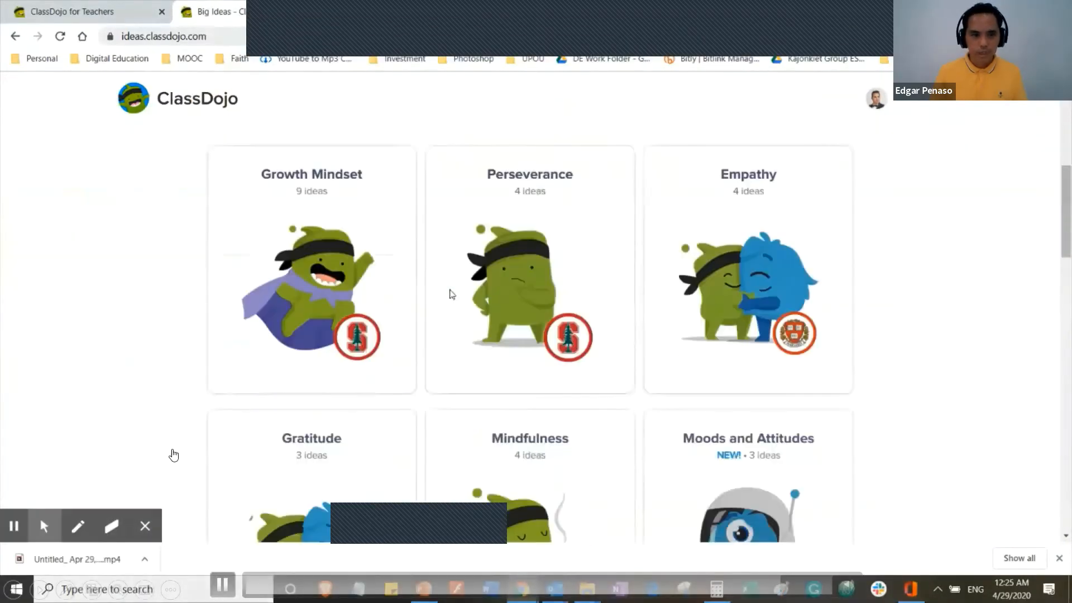
scroll(451, 295, down, 6)
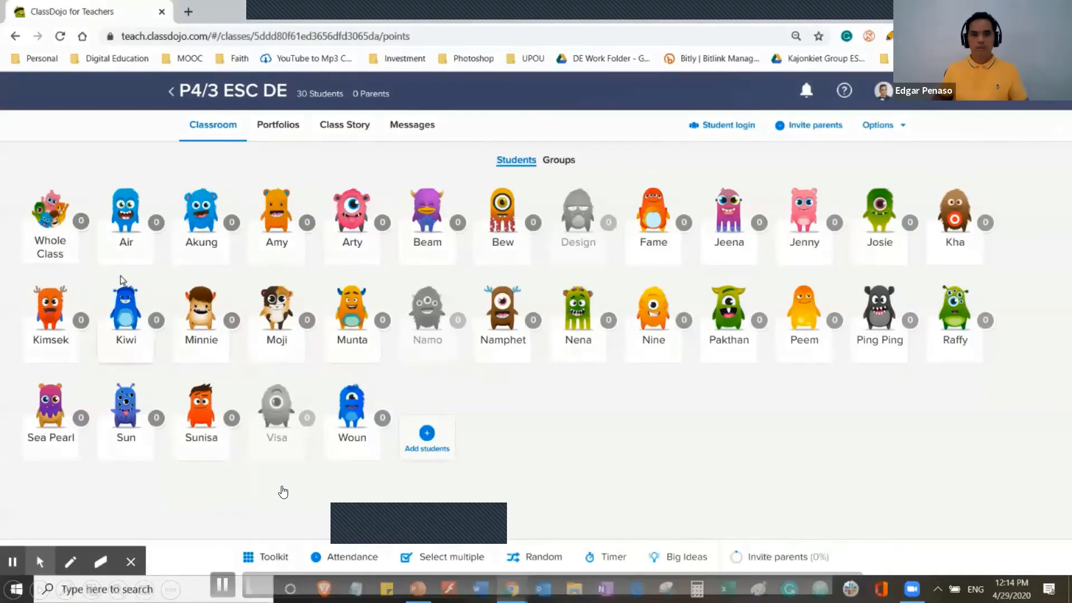
Check the whole class's Needs work skills, award everyone the positive Artist skill, and give the first student Working hard.
click(51, 240)
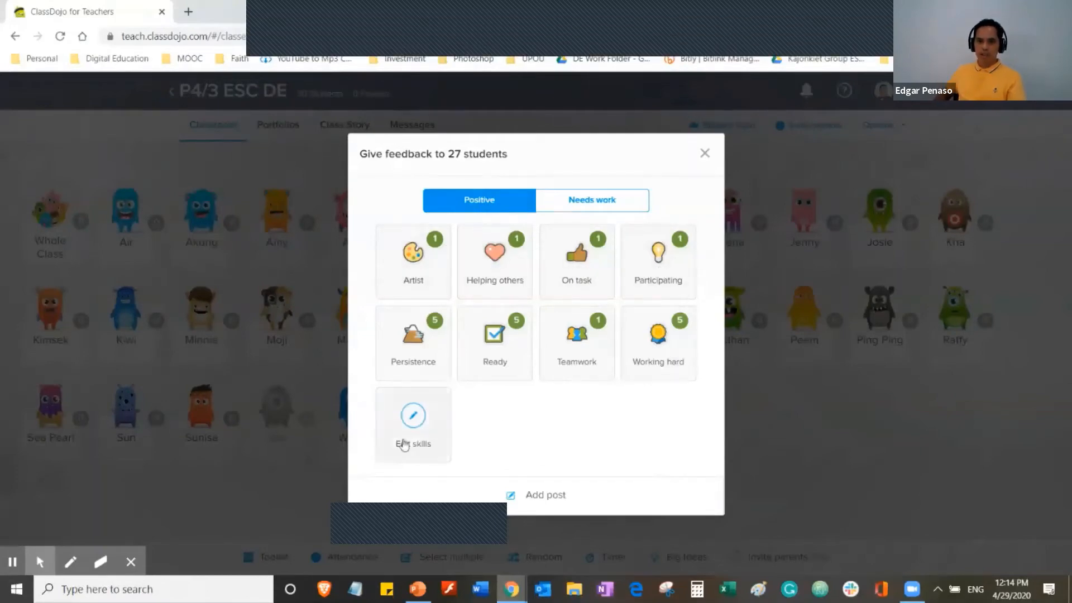
click(604, 209)
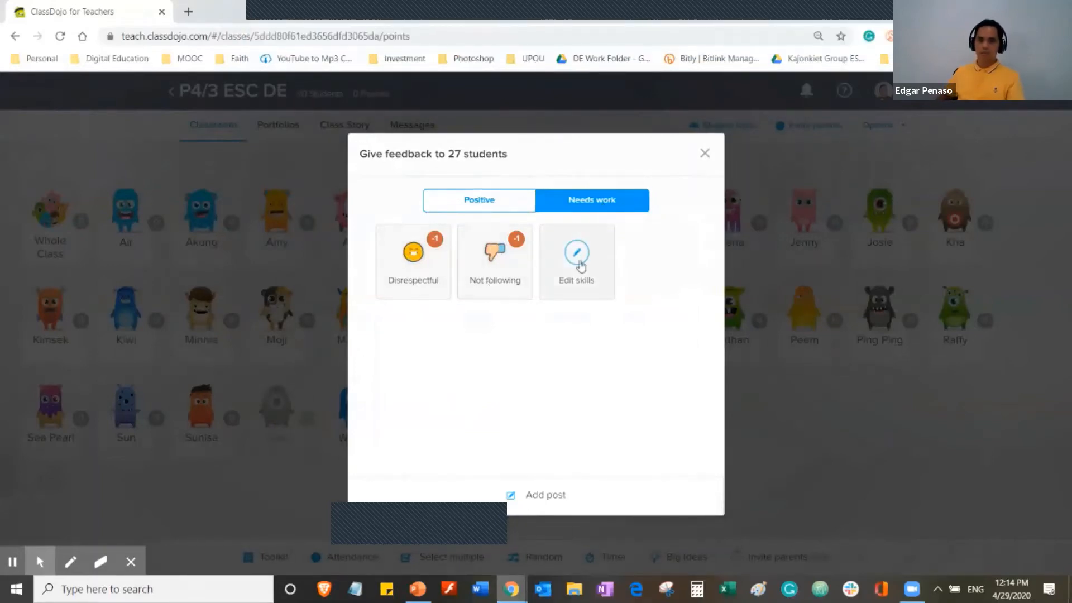
click(486, 208)
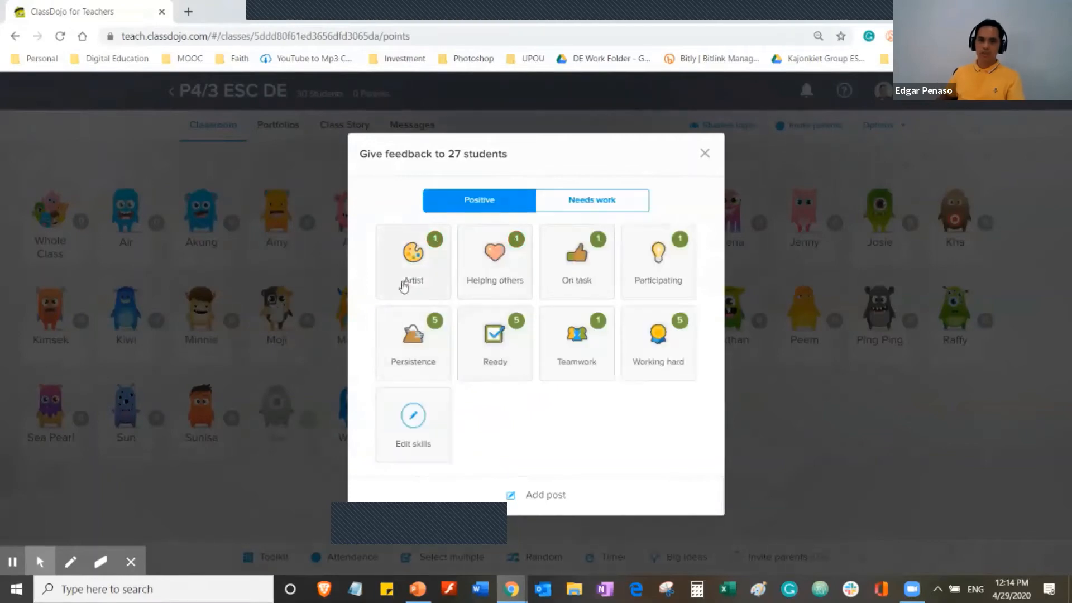
click(422, 276)
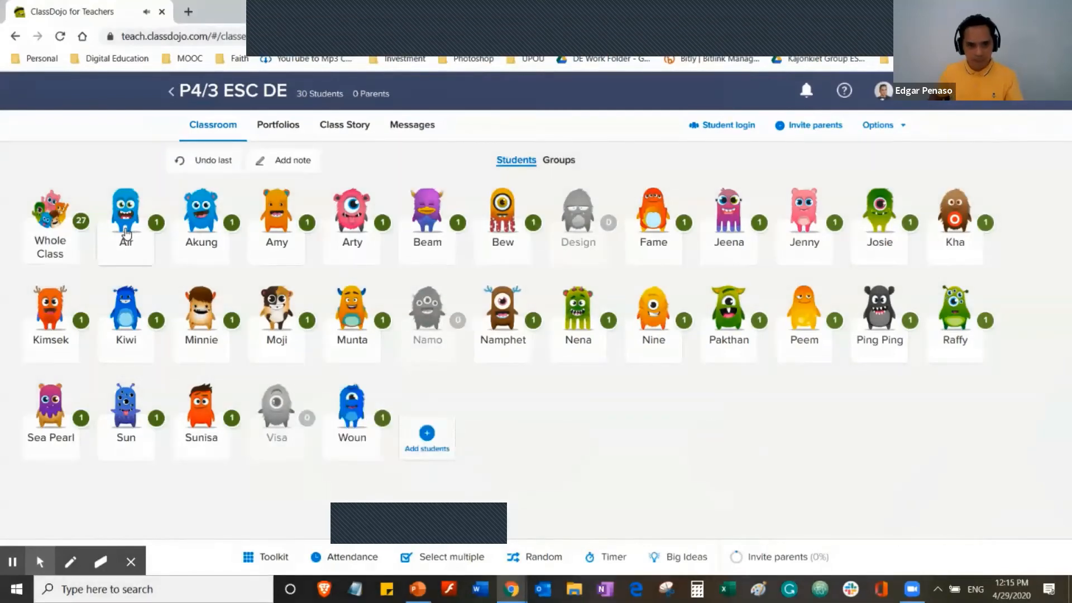
click(126, 231)
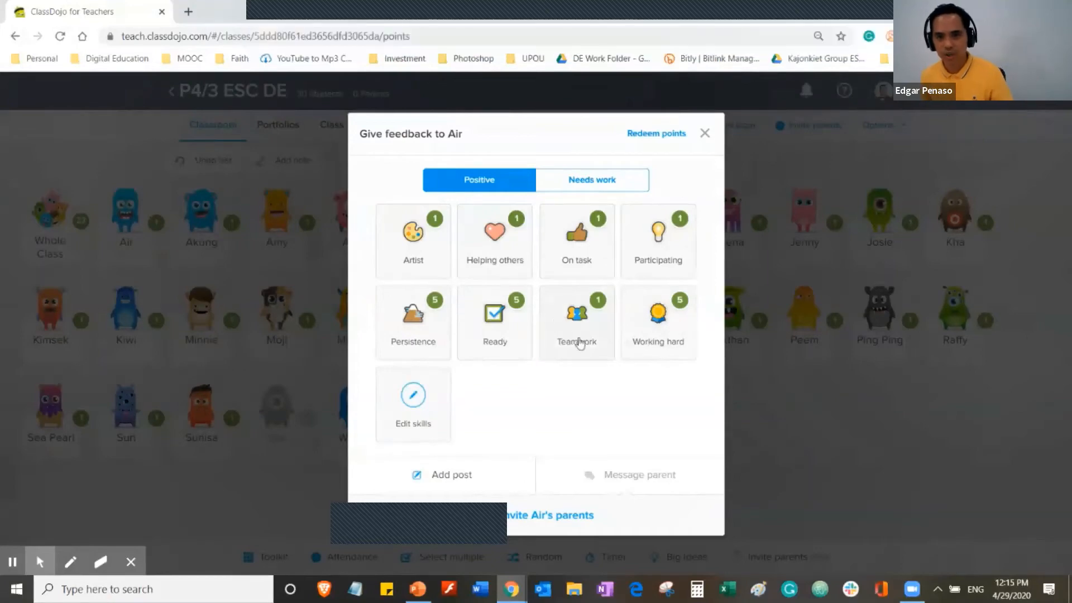
click(652, 334)
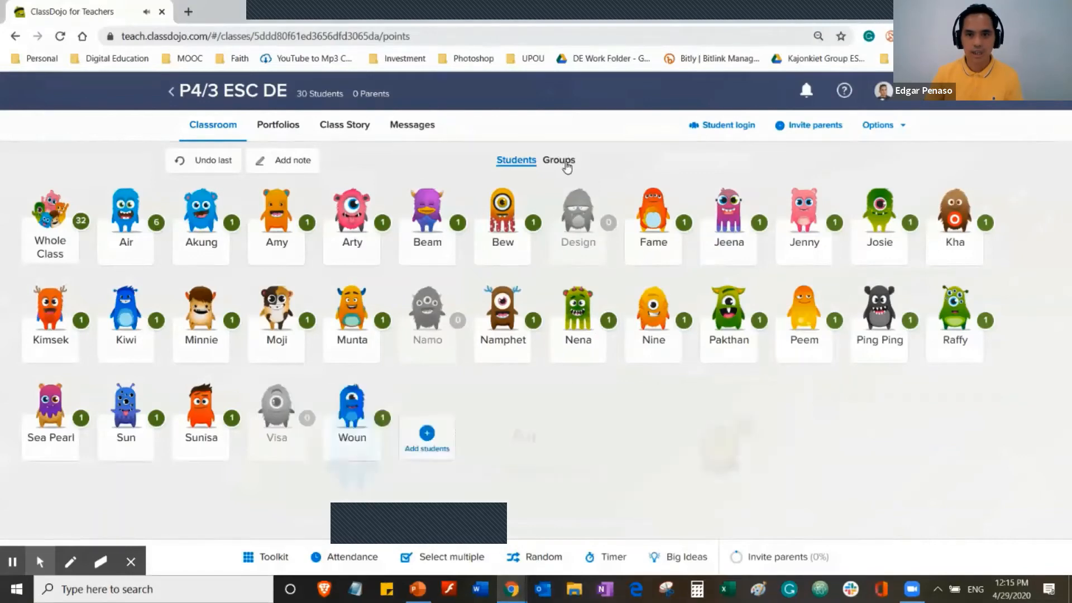
Award Group 1 as a whole the positive Helping others skill.
click(566, 161)
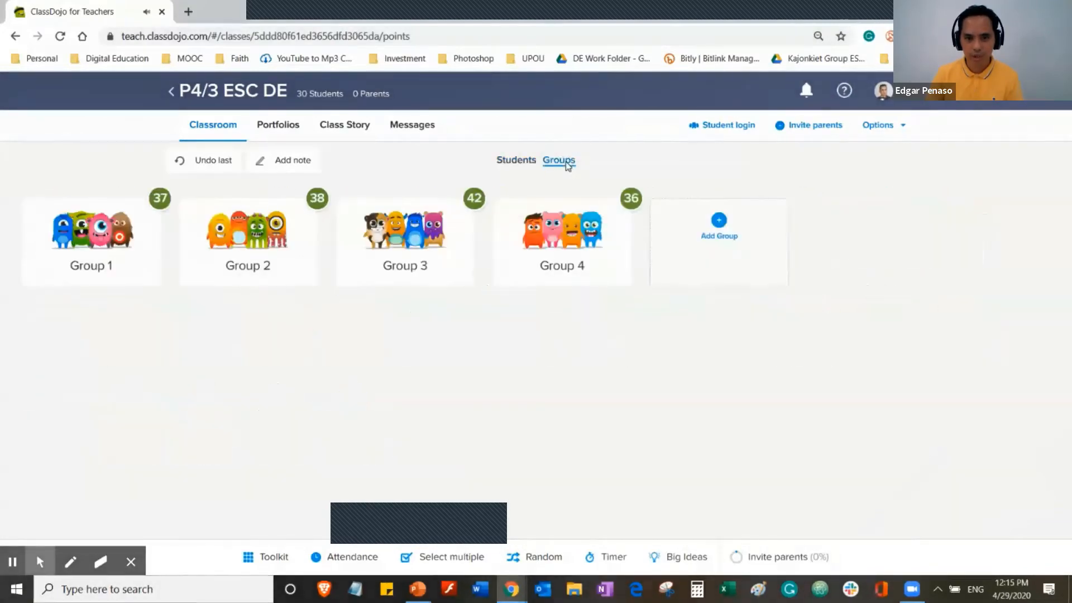
click(101, 271)
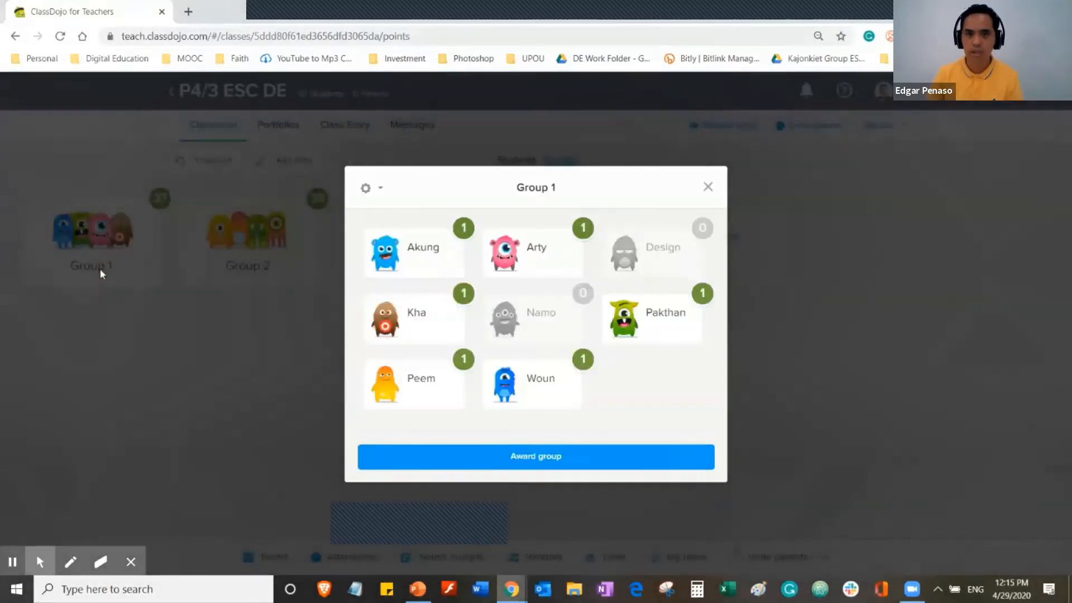
click(504, 465)
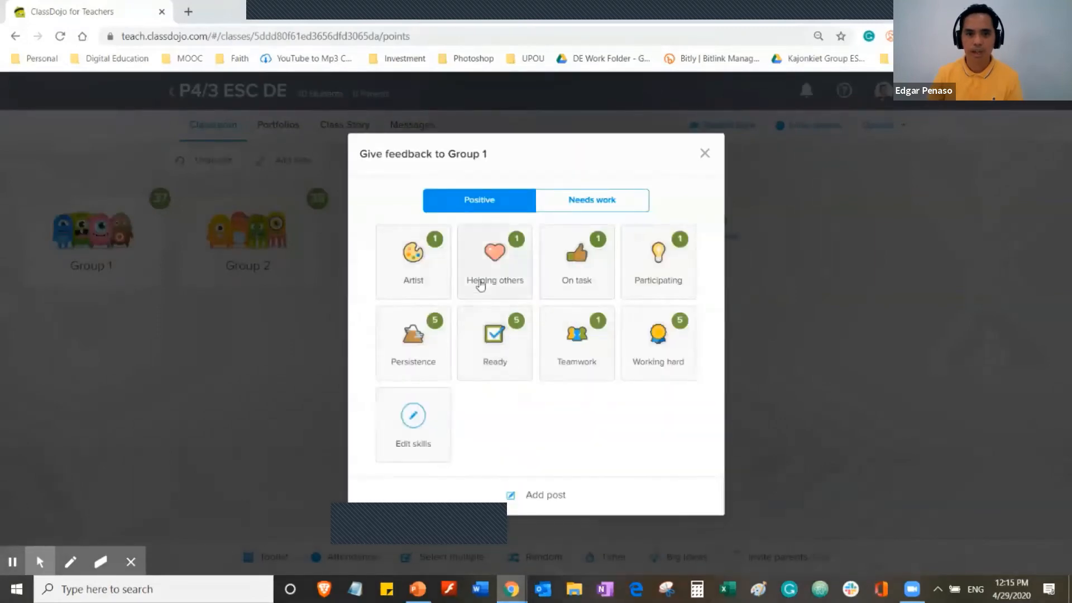
click(495, 282)
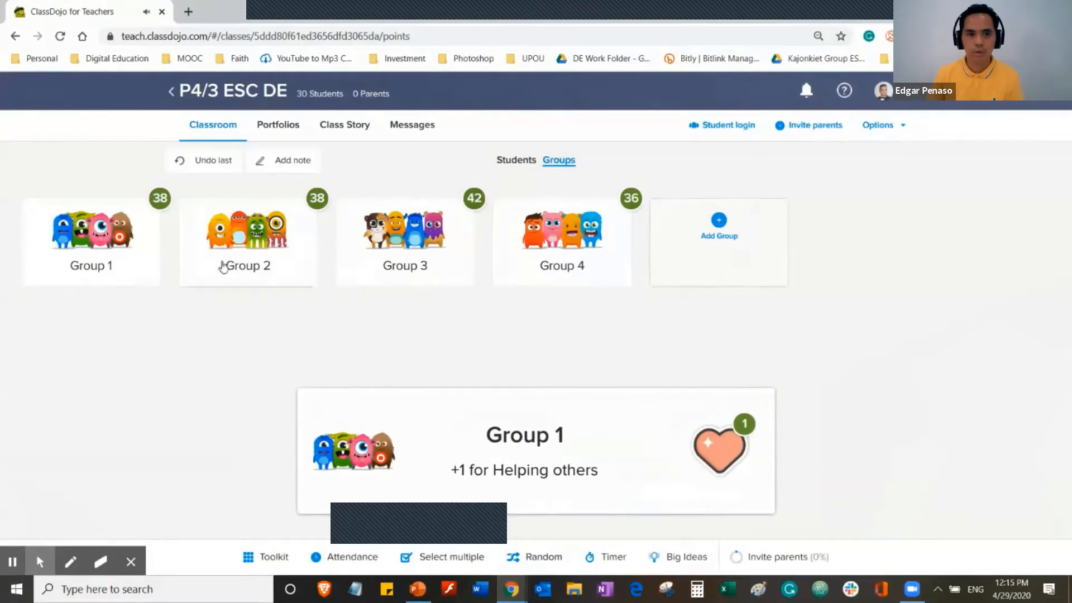
Return to the student view and open the class's skills for editing from the whole-class feedback.
click(505, 163)
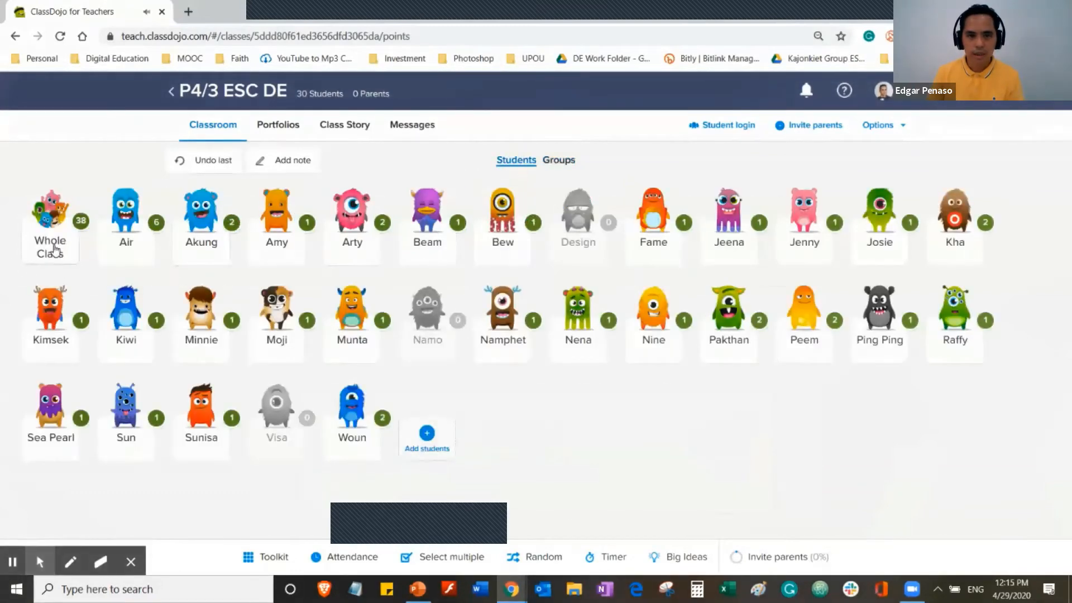
click(54, 249)
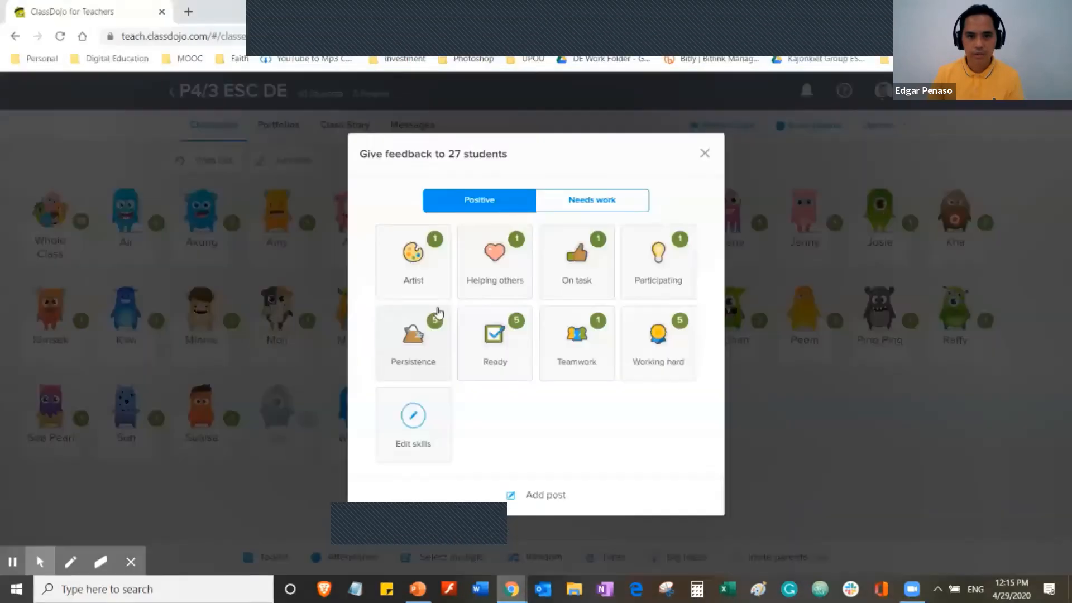
click(426, 441)
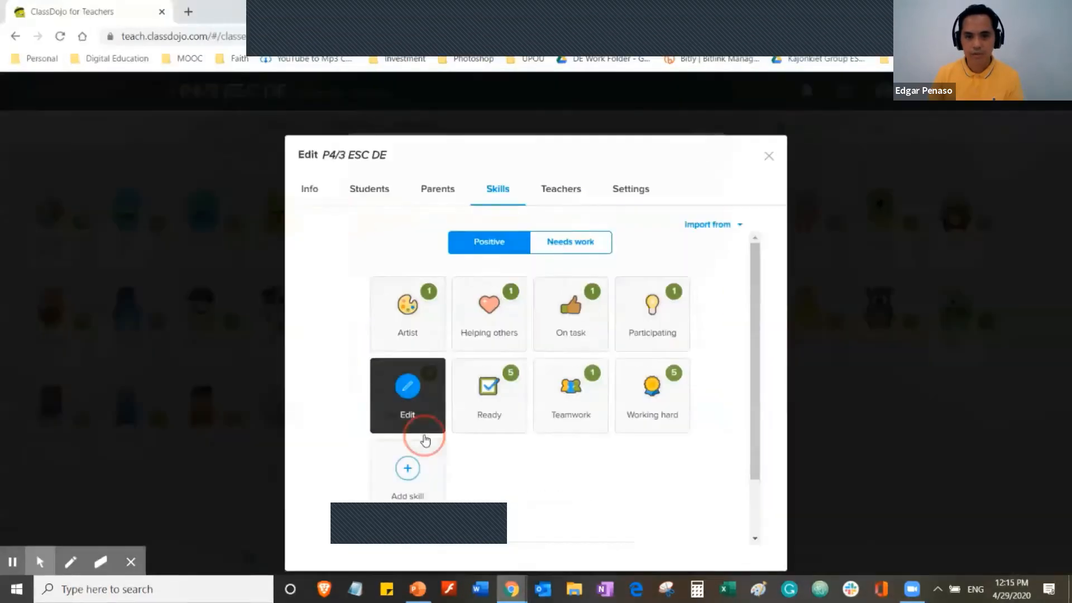
Try creating a new positive skill with the light bulb icon, view the point weight choices, and cancel it.
click(425, 484)
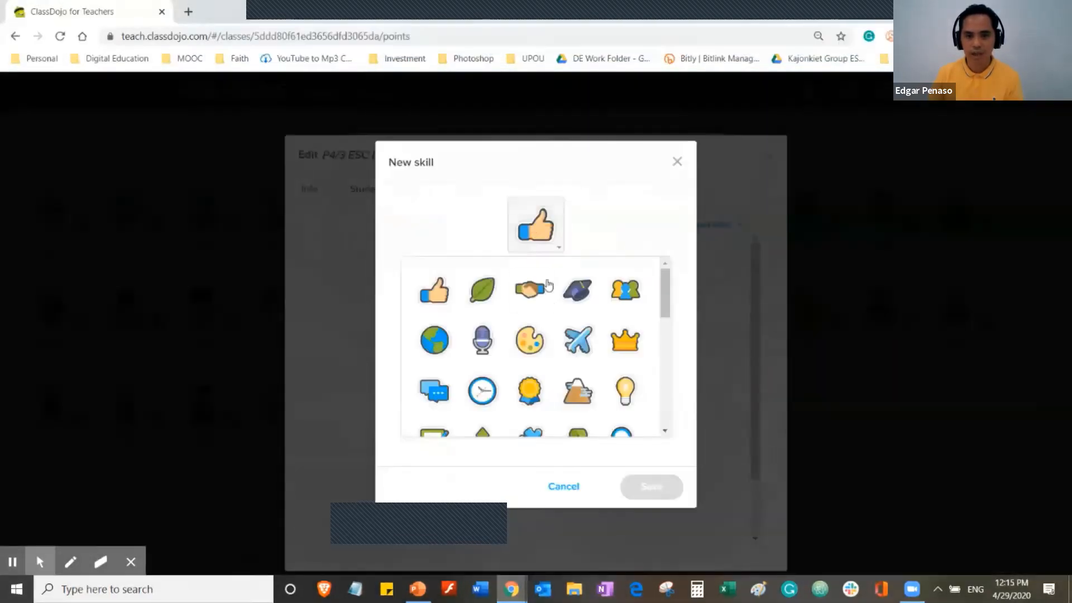
scroll(582, 348, down, 4)
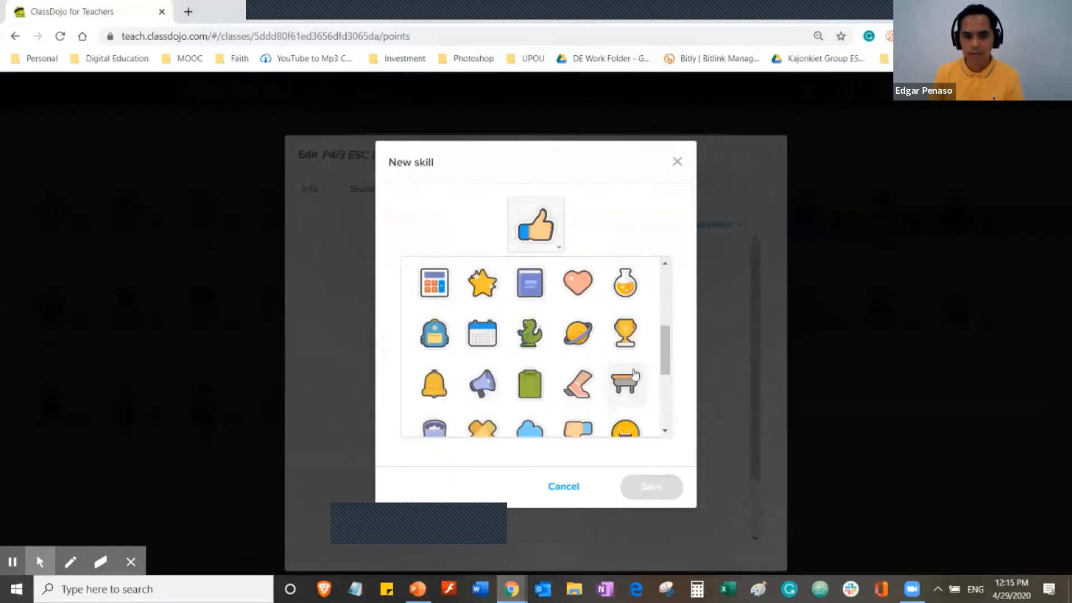
scroll(636, 356, up, 2)
click(624, 324)
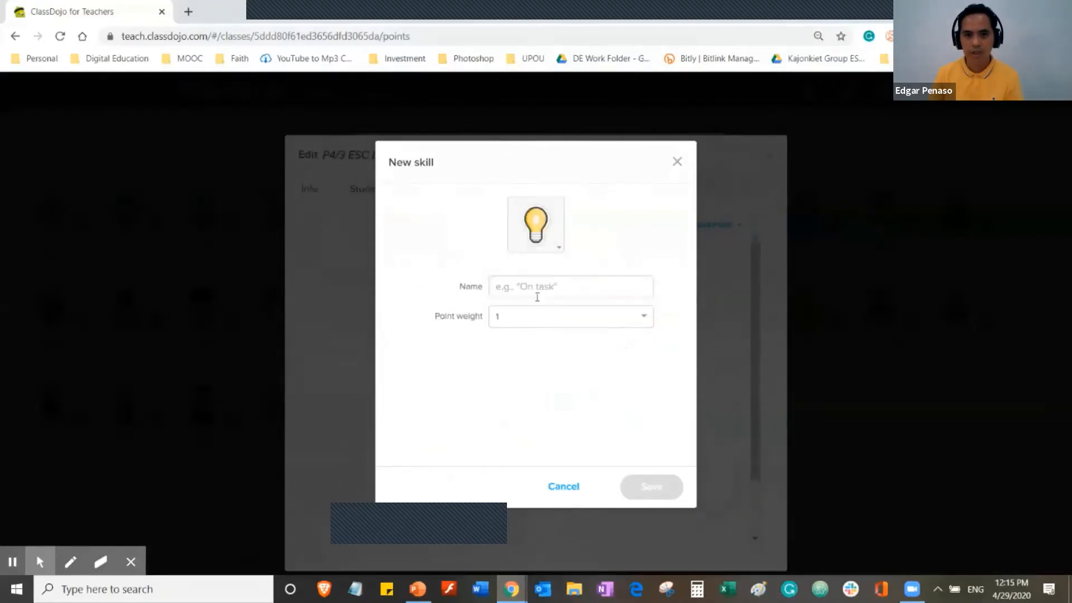
click(537, 289)
click(545, 318)
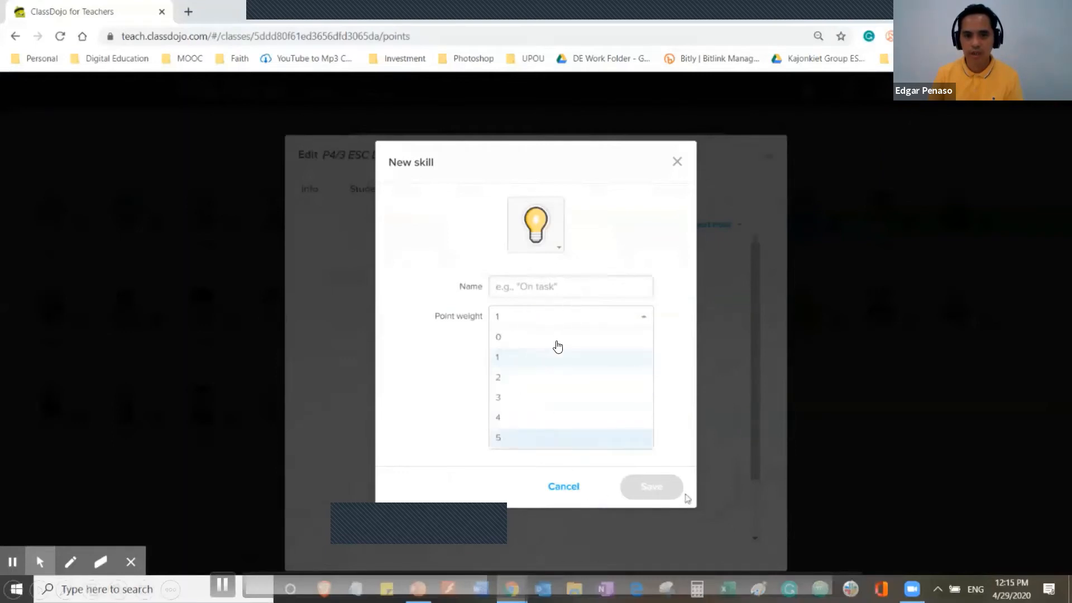
click(563, 486)
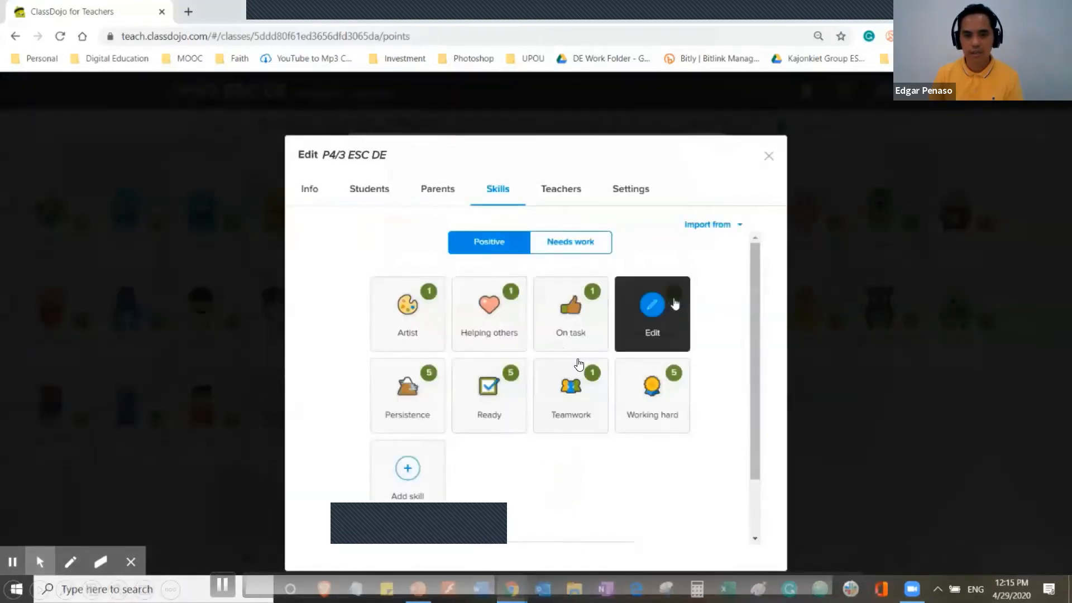
Import the skills from the P4/4 ESC DE class into P4/3 ESC DE and return to the classroom.
click(708, 226)
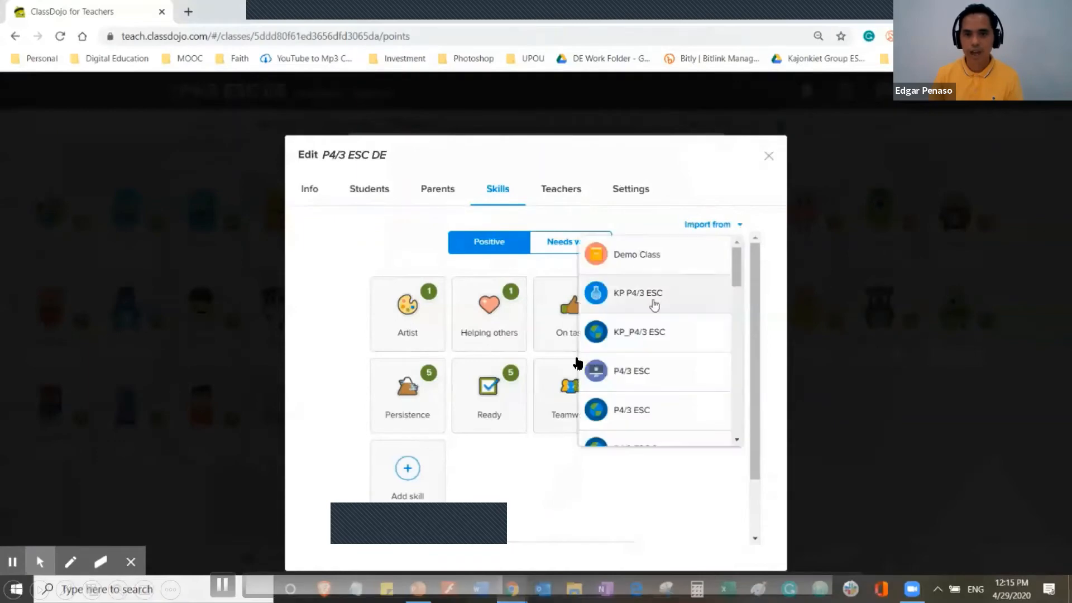
scroll(636, 358, down, 4)
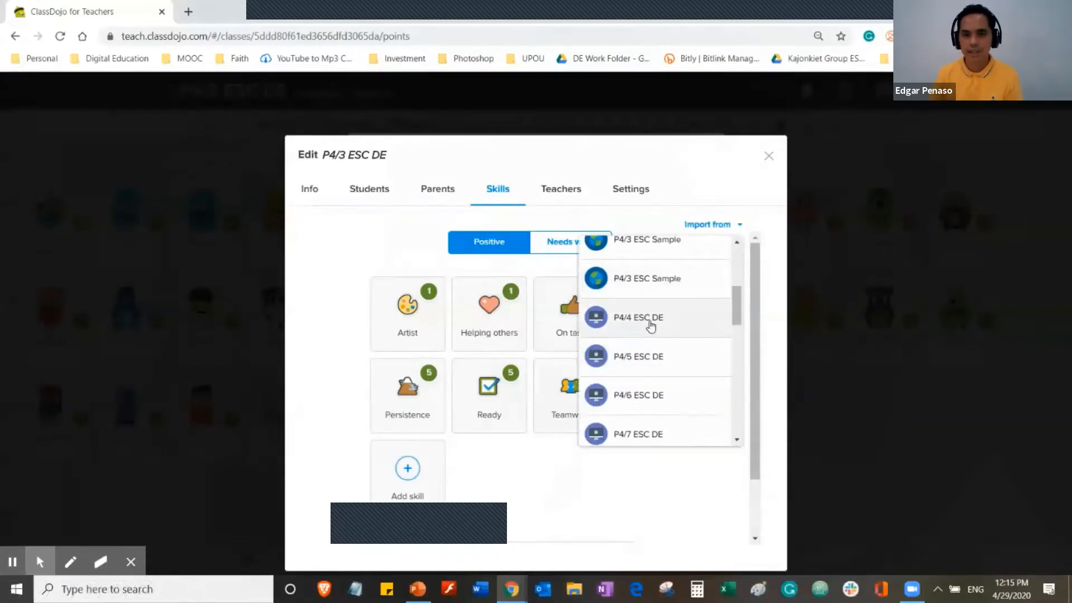
click(650, 327)
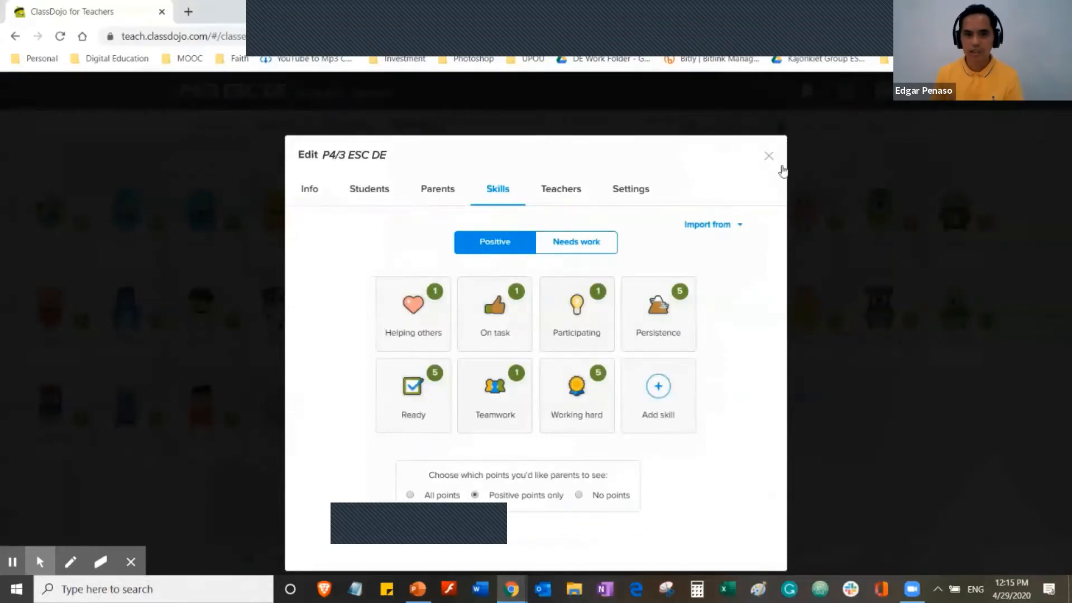
click(770, 158)
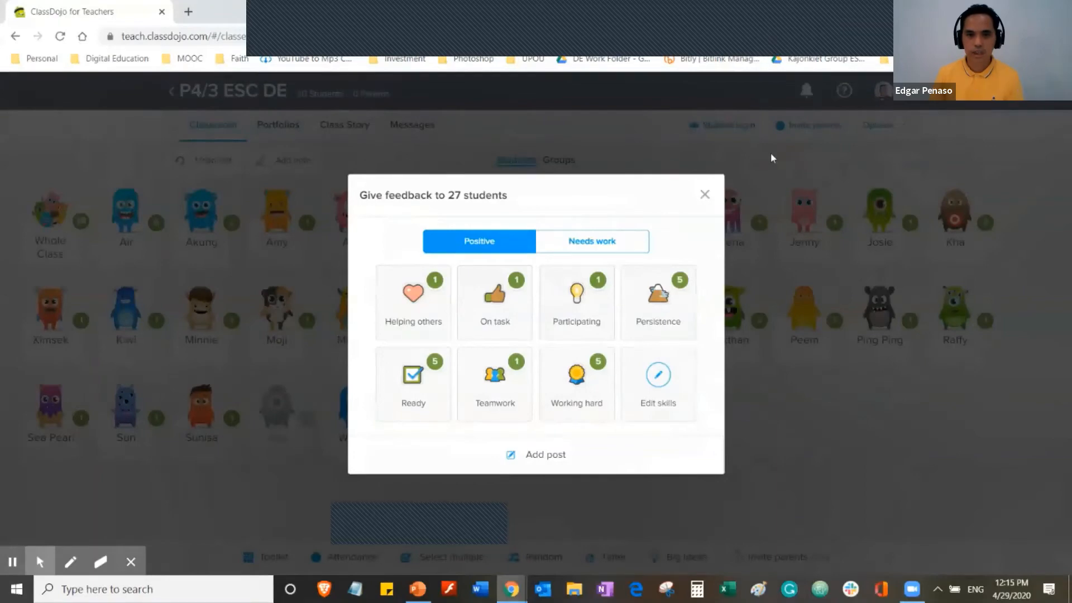
click(735, 179)
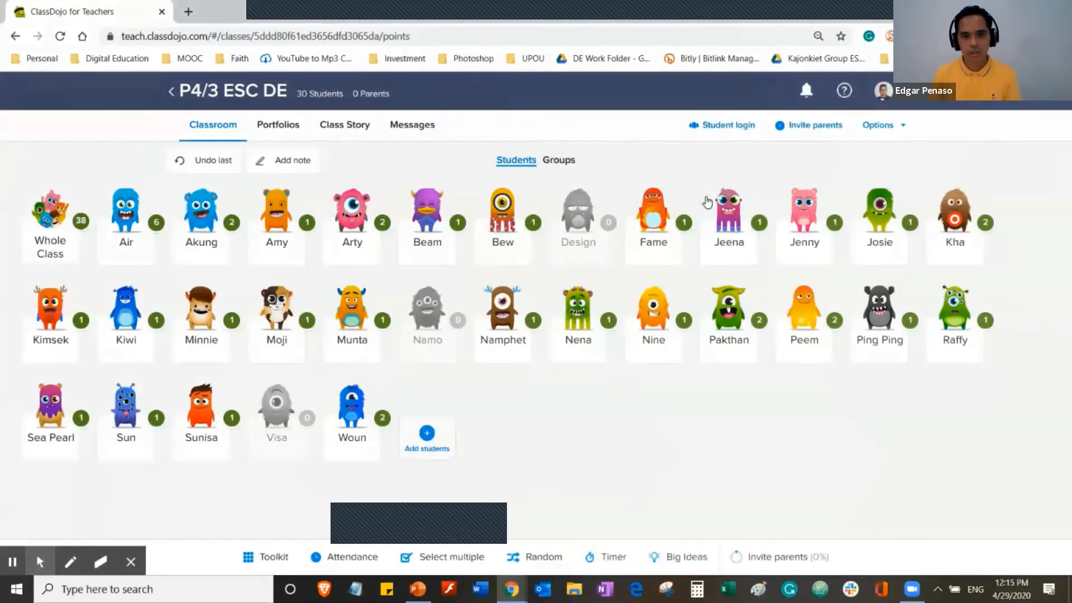
View the whole-class behaviour report for P4/3 ESC DE and close it.
click(900, 127)
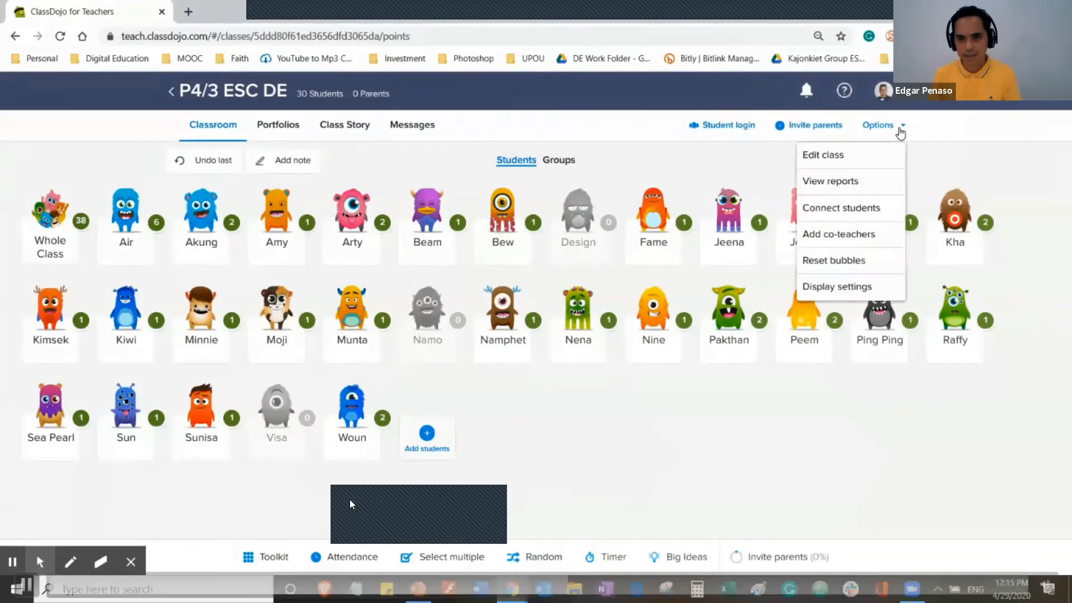
click(848, 187)
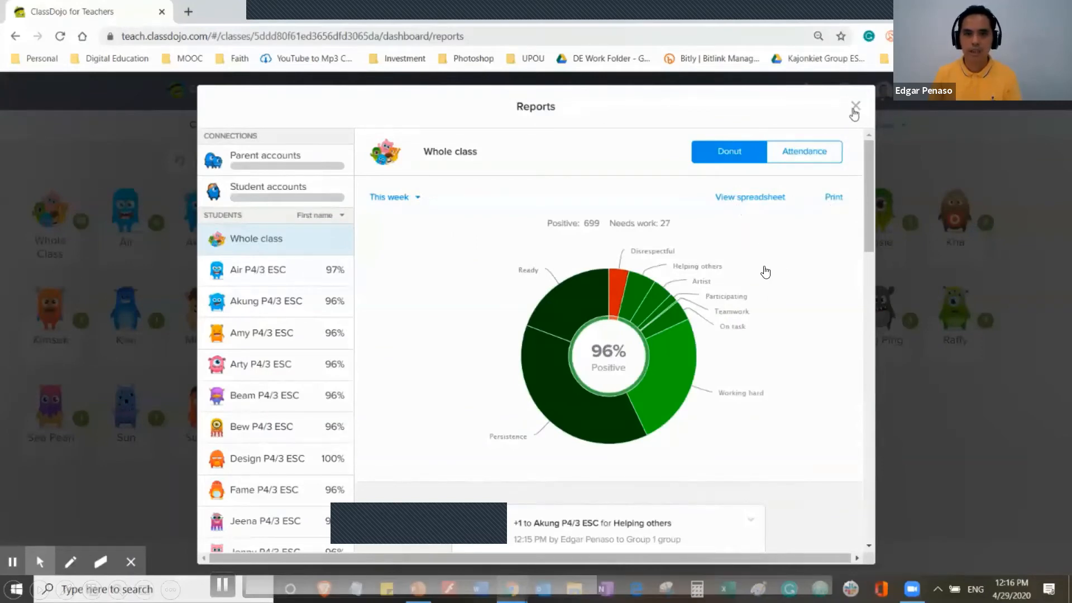
click(855, 107)
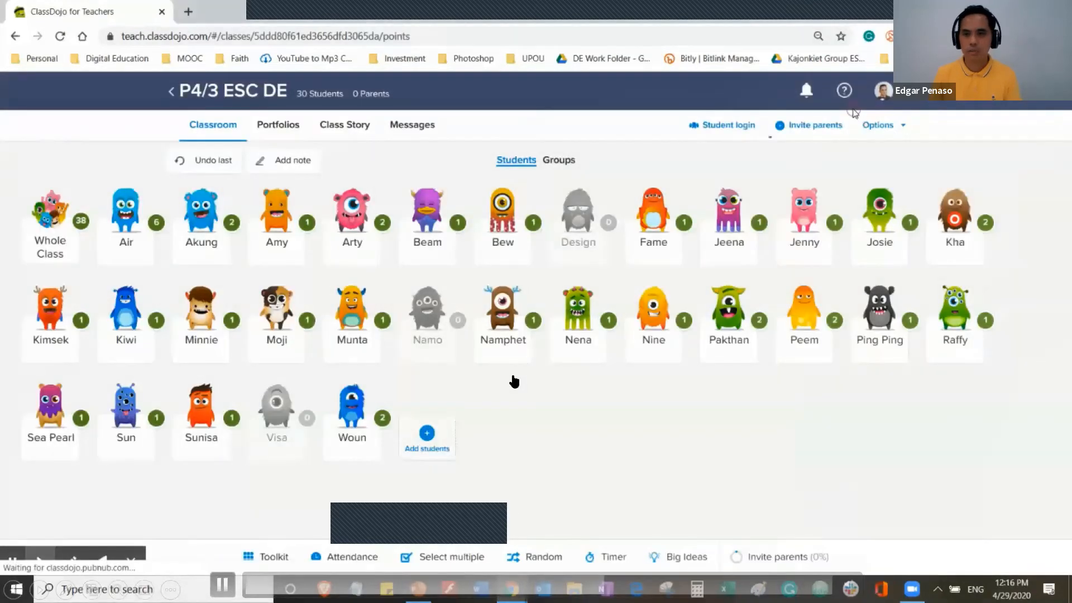
Reset the point bubbles for all students in the P4/3 ESC DE class.
click(890, 125)
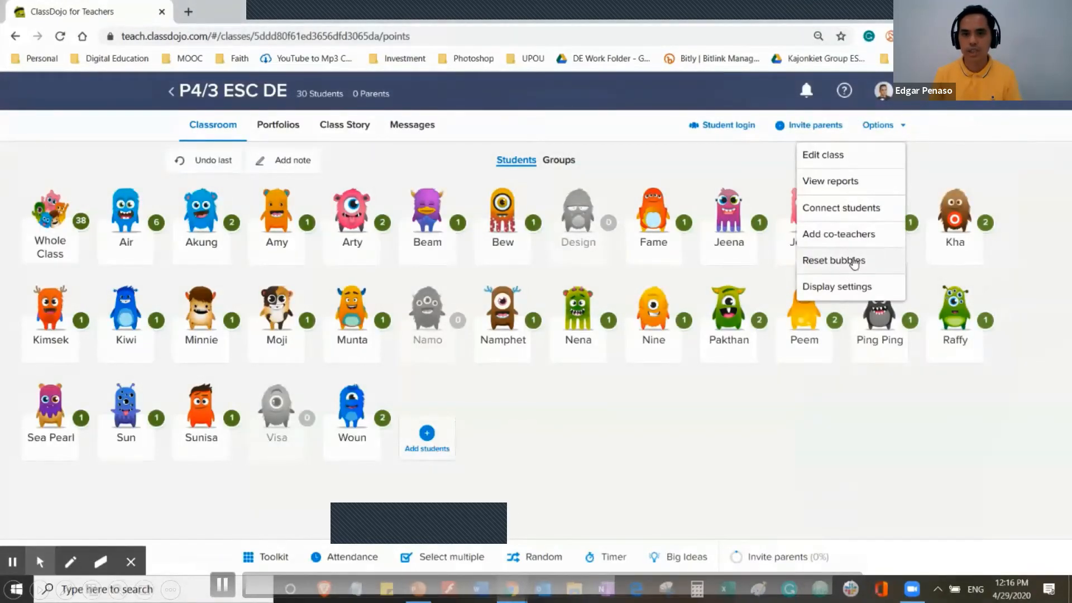
click(834, 260)
click(311, 539)
click(726, 539)
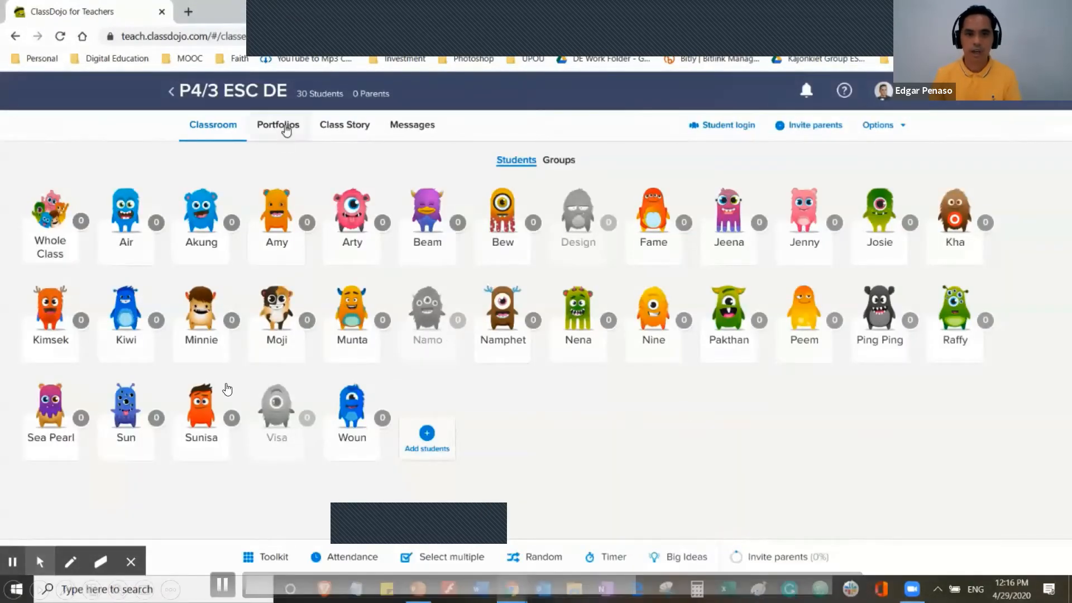
Open the class portfolios and view the "Students really work hard." post in the second listed student's portfolio.
click(286, 129)
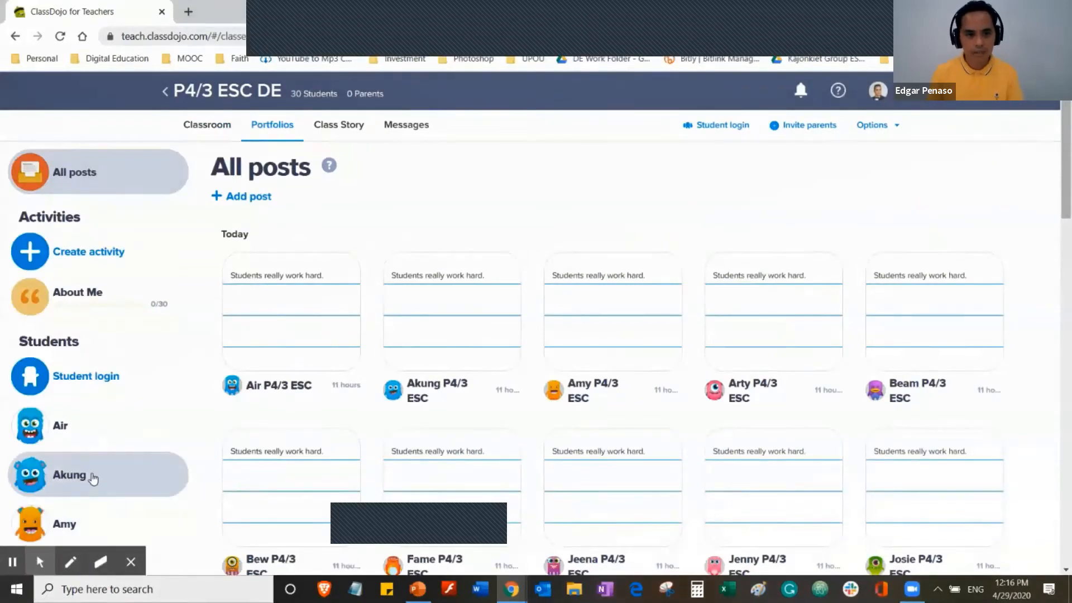
click(93, 478)
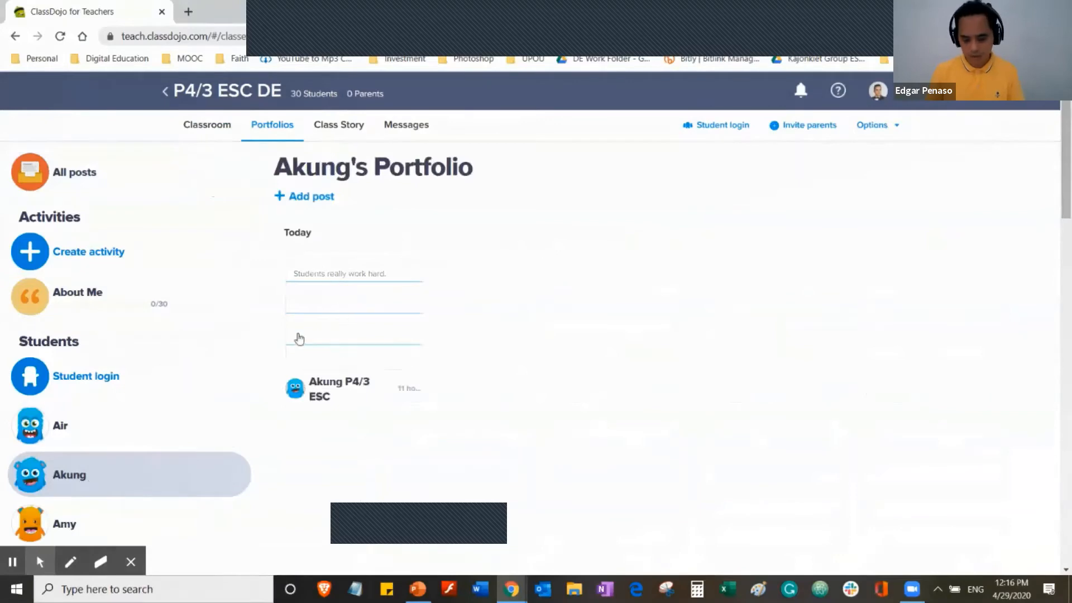
click(374, 332)
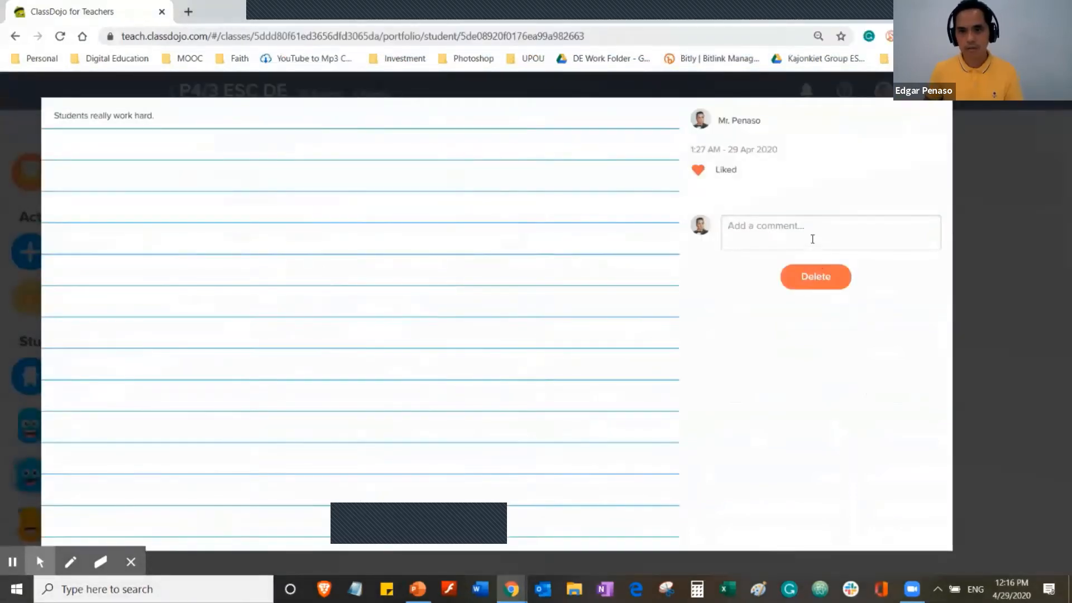
Try to add the comment "Good job" to the student's portfolio post by drafting it and closing the post.
click(812, 239)
text(Go)
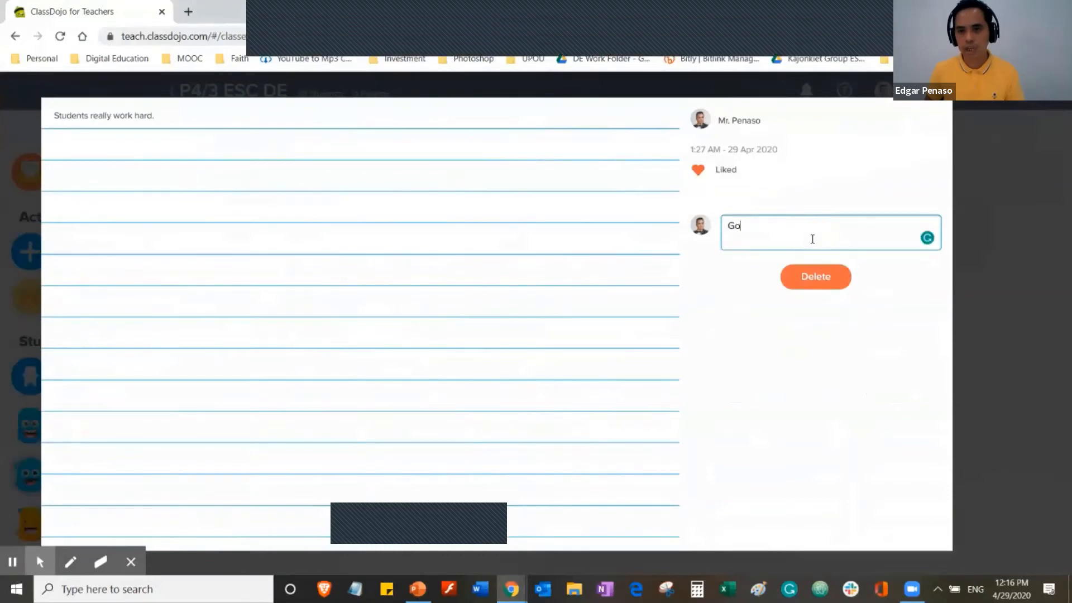
text(od job)
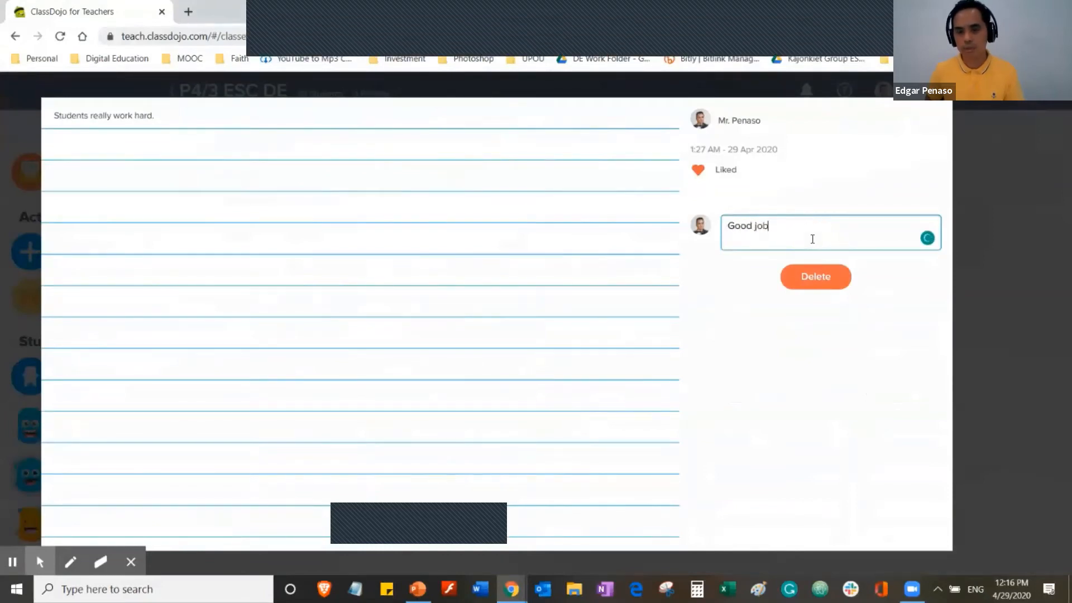
click(832, 357)
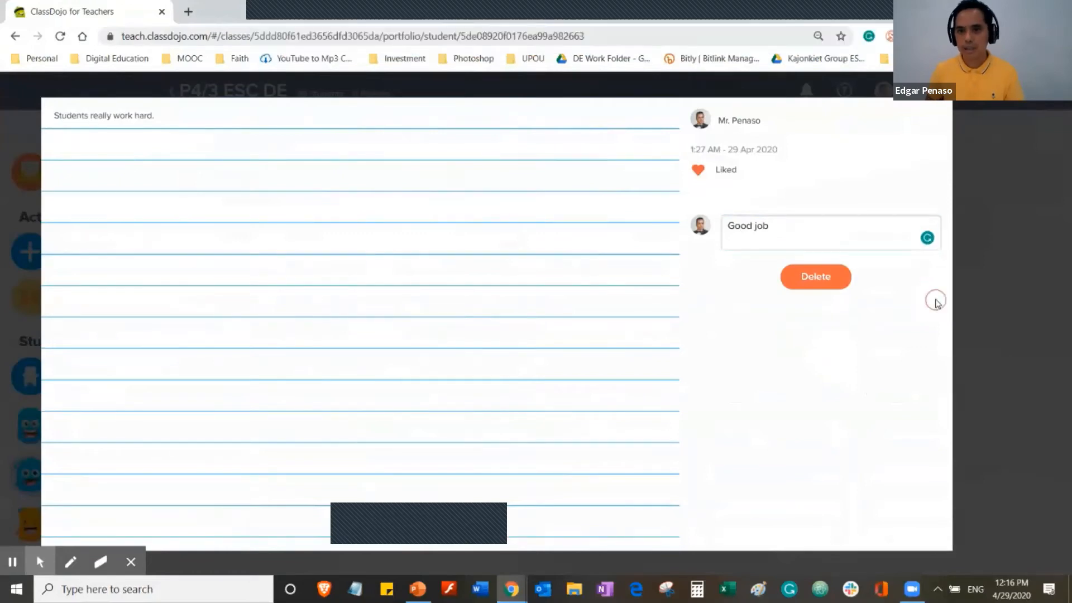
key(Escape)
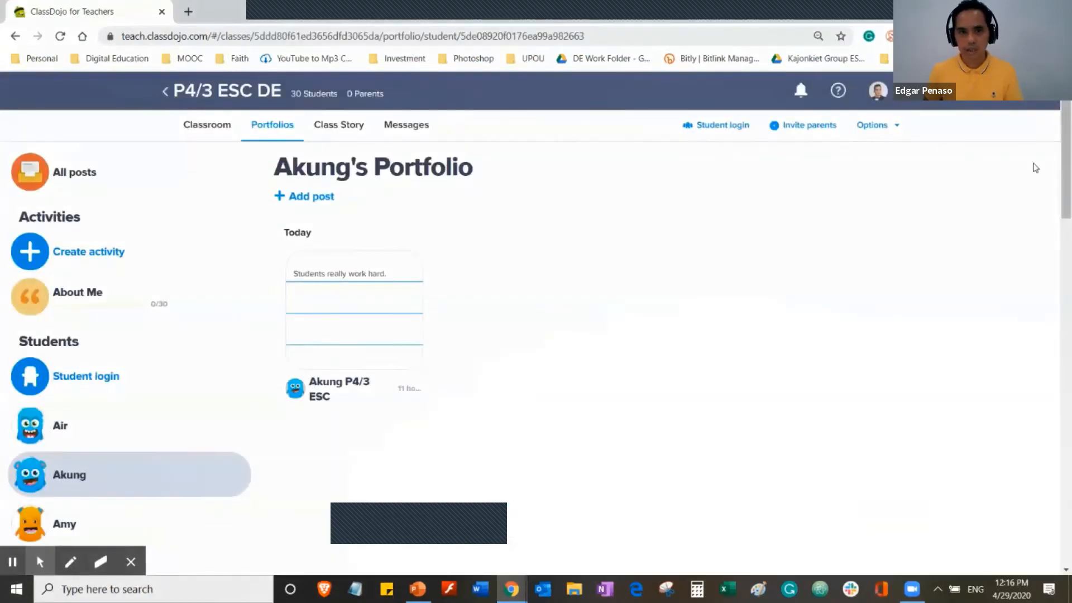
click(383, 302)
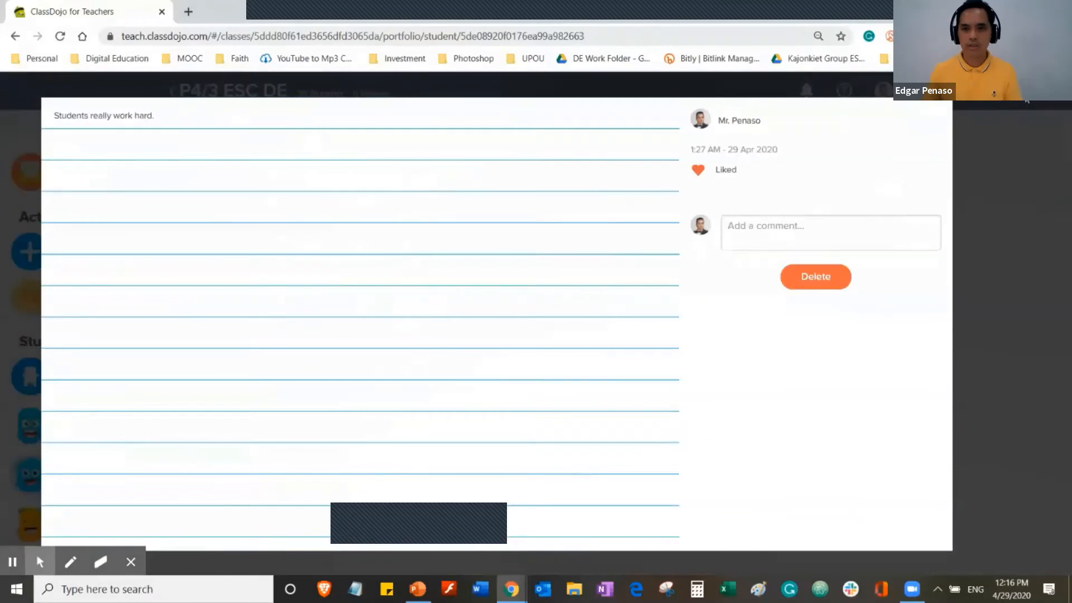
click(1066, 102)
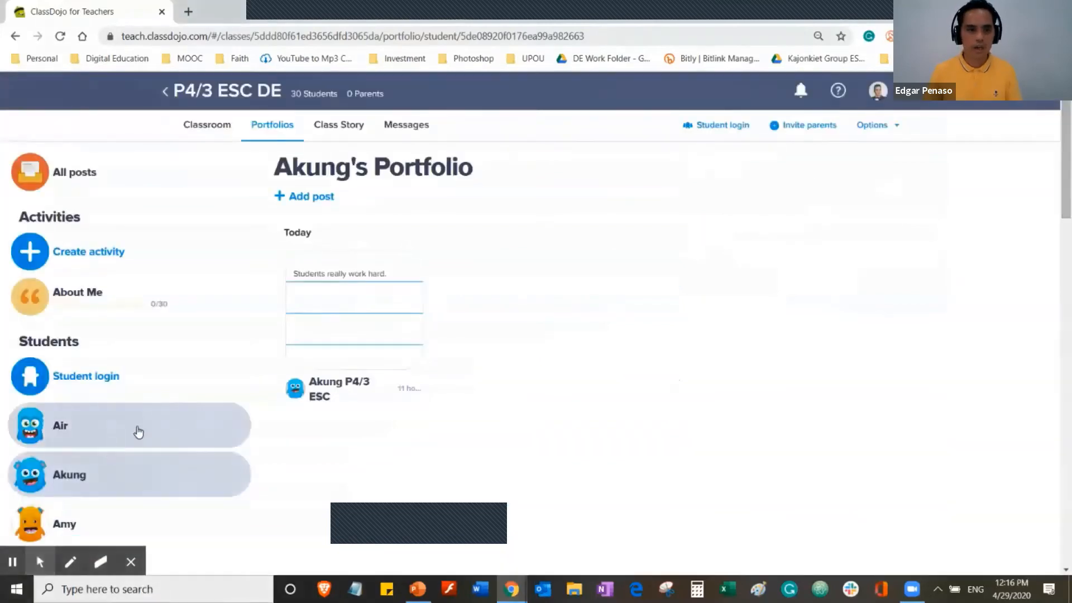
Reopen the same student's portfolio post, submit the comment "Good job" and close the post.
click(353, 352)
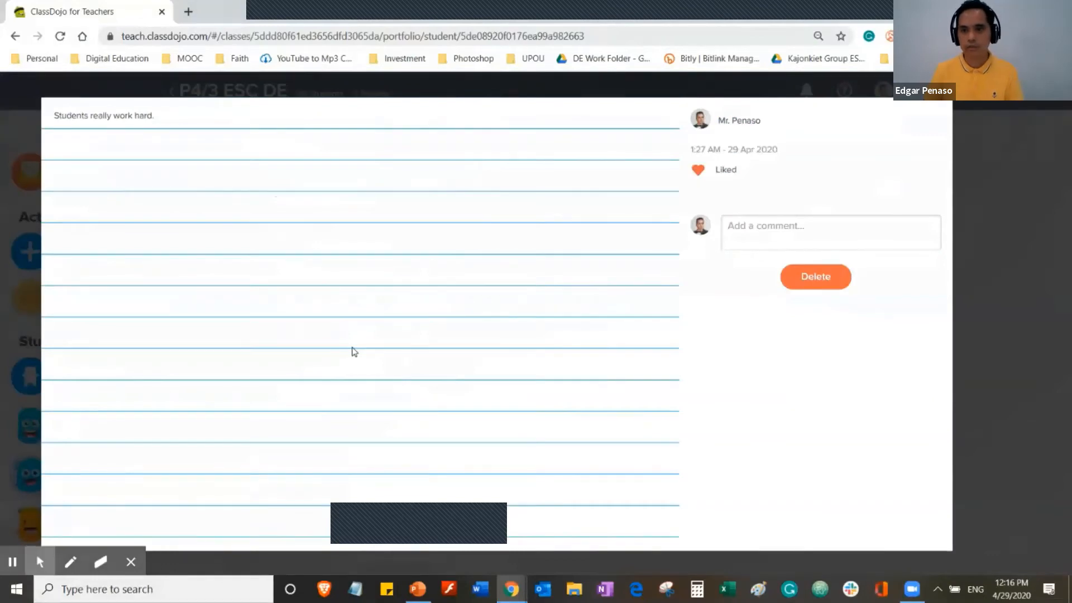
click(751, 223)
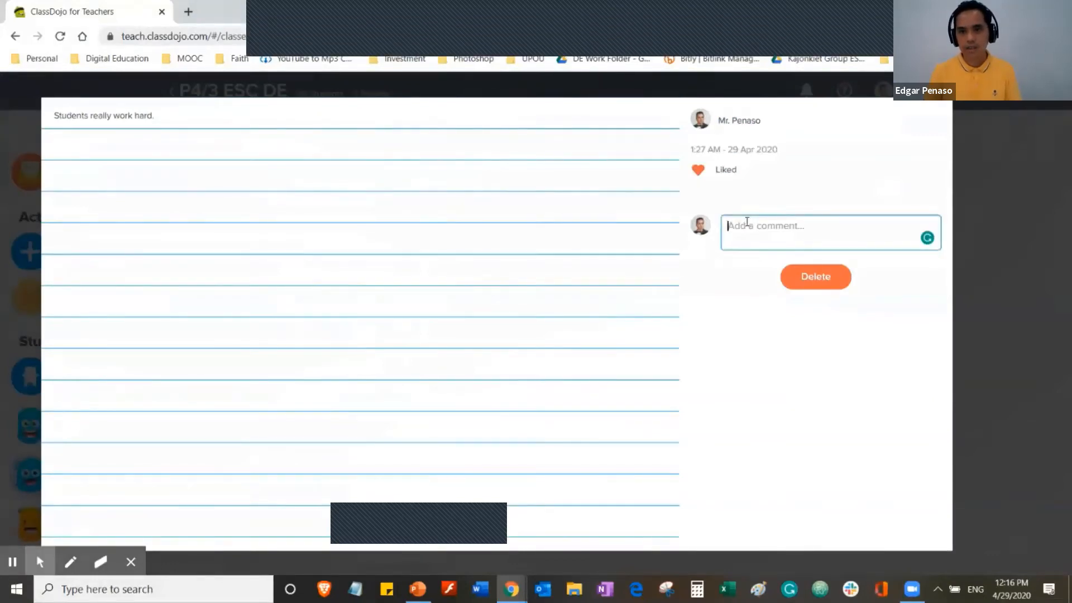
text(Good jo)
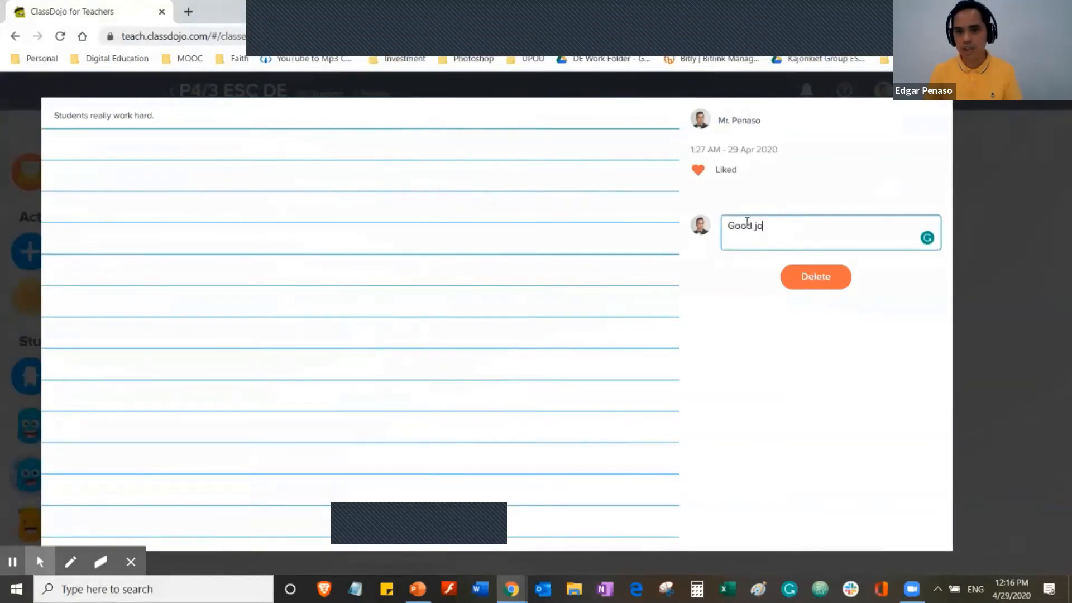
text(b)
key(Return)
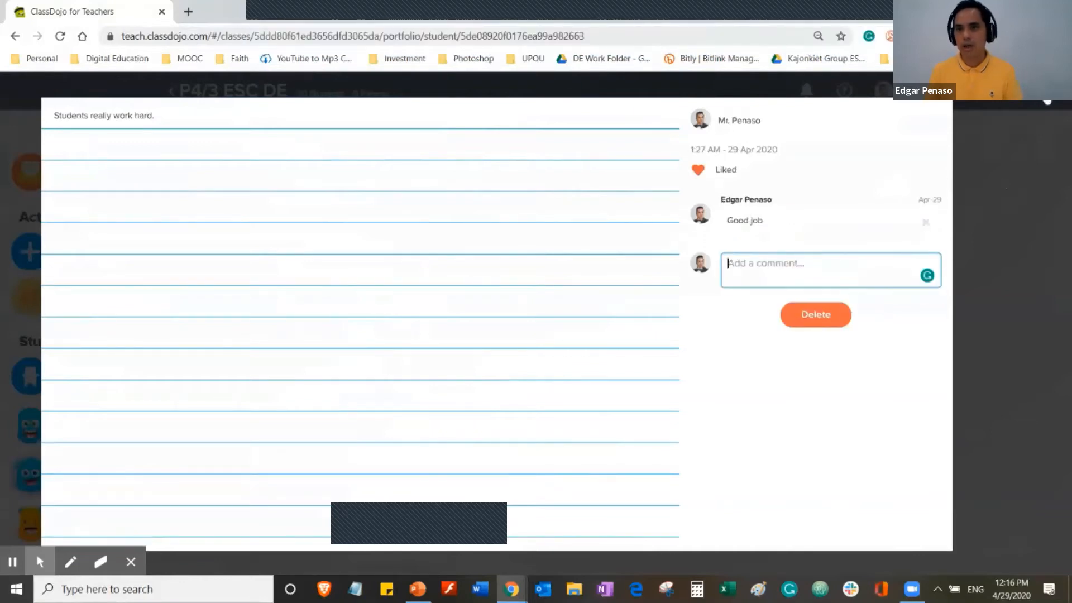
key(Escape)
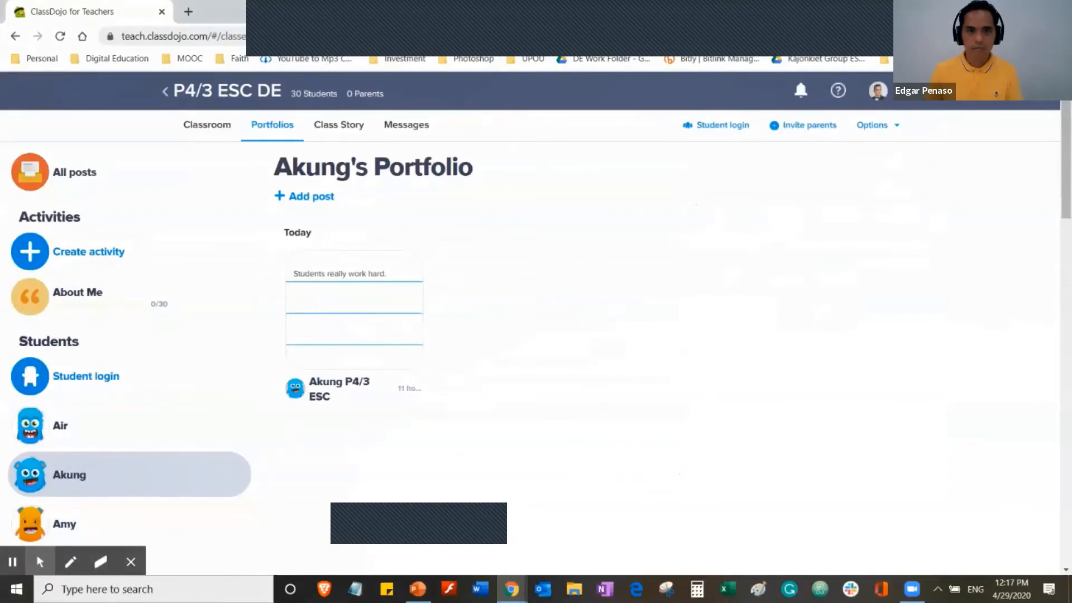
Open the feedback options for the whole class and view the Needs work skills.
click(979, 36)
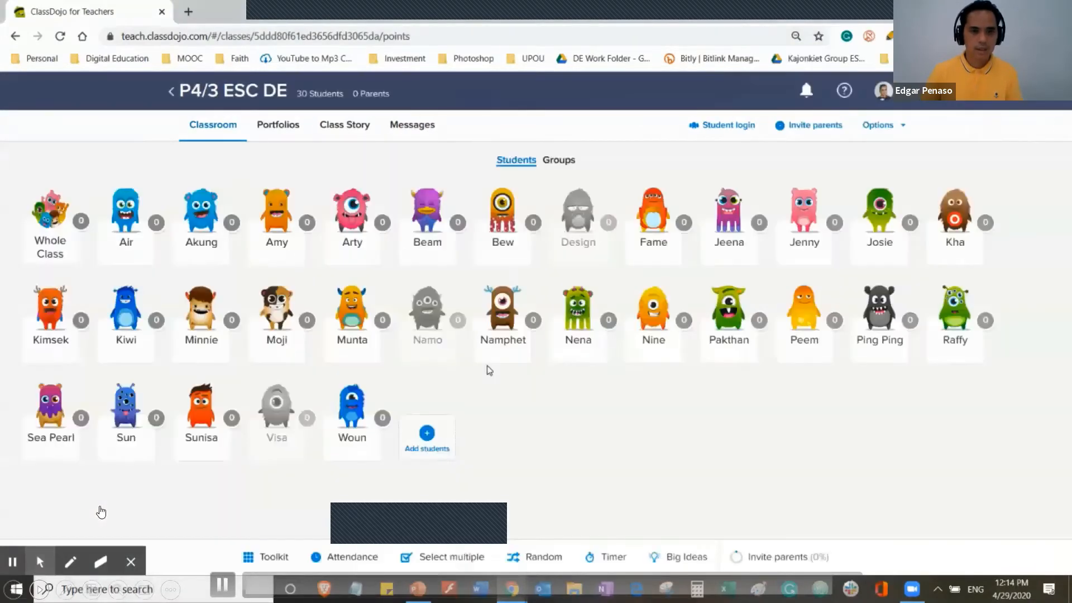
click(54, 243)
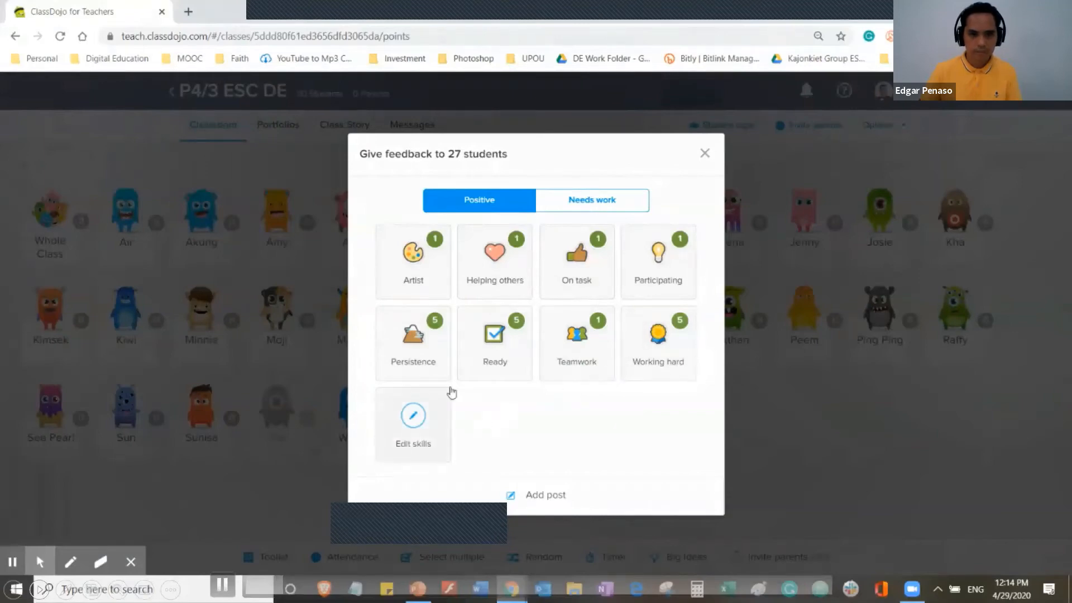
click(602, 206)
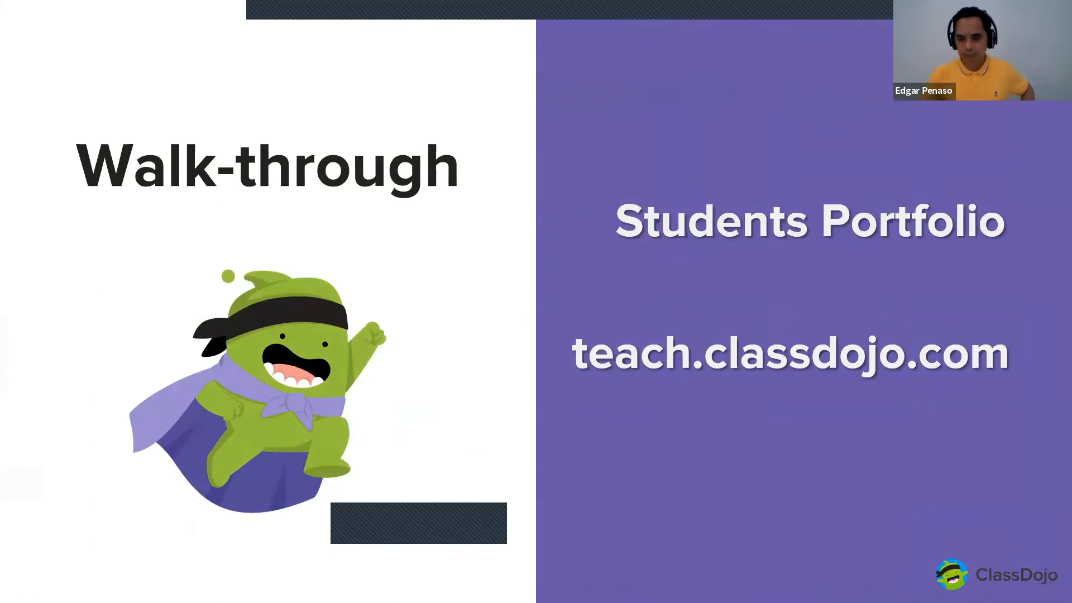
key(Right)
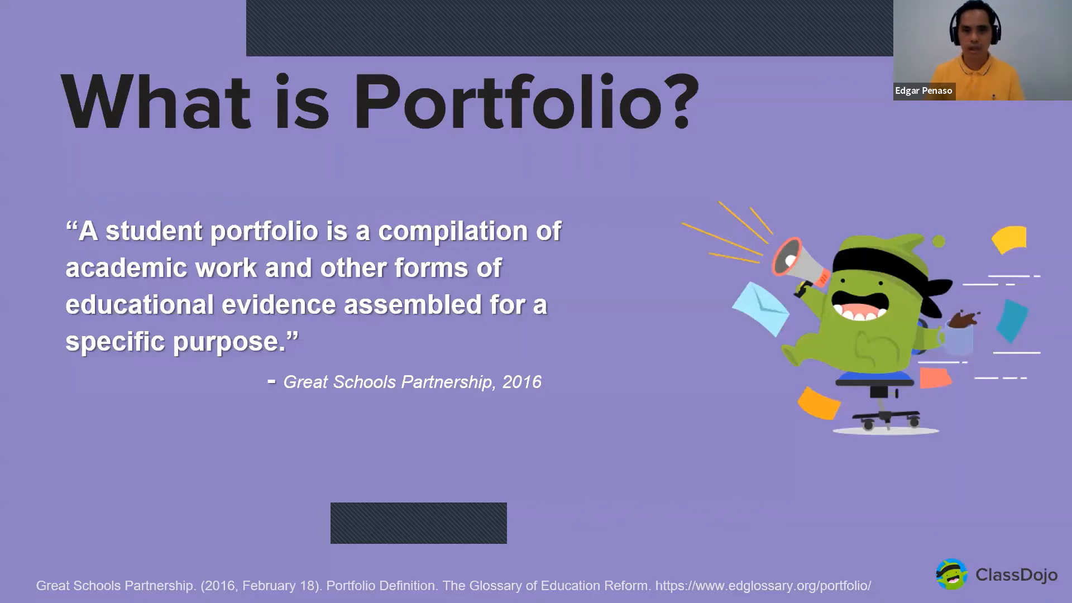
key(alt+Tab)
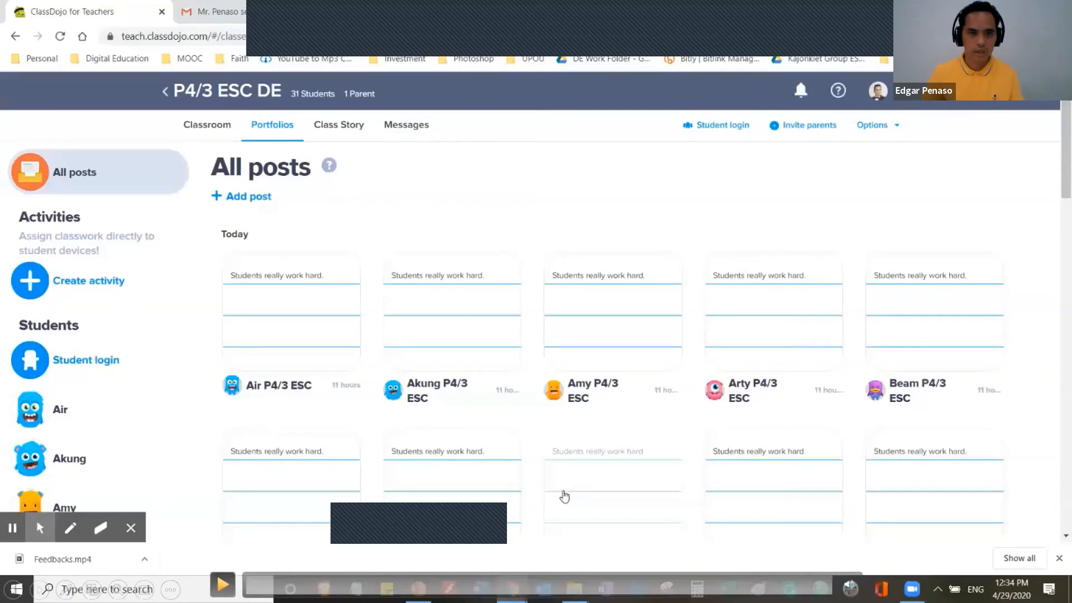
click(351, 443)
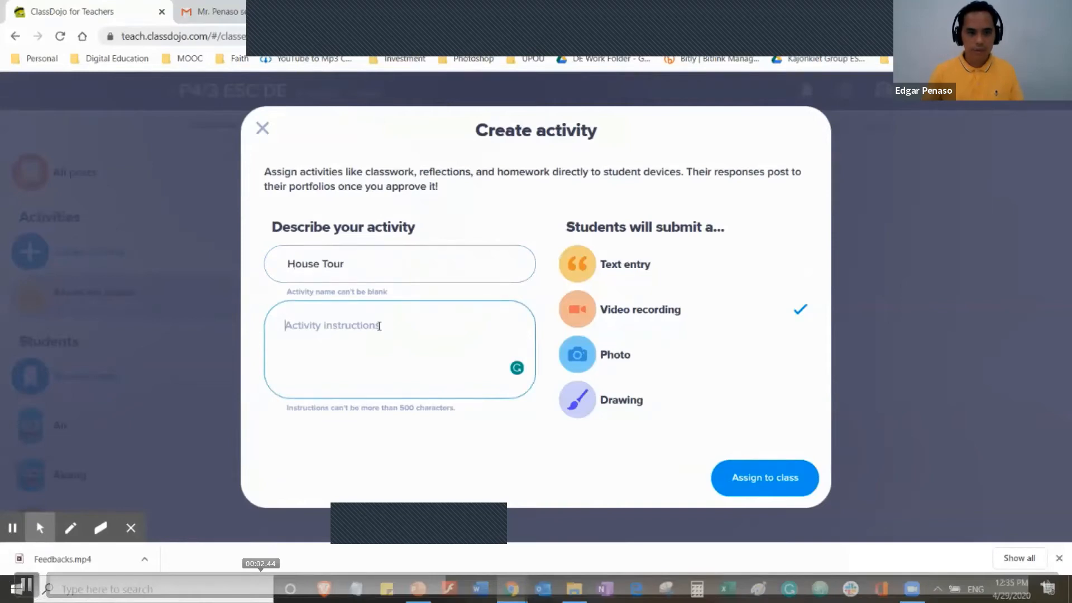
Add the instructions "Give us a tour of your house." to the House Tour video activity and assign it to the class.
click(379, 326)
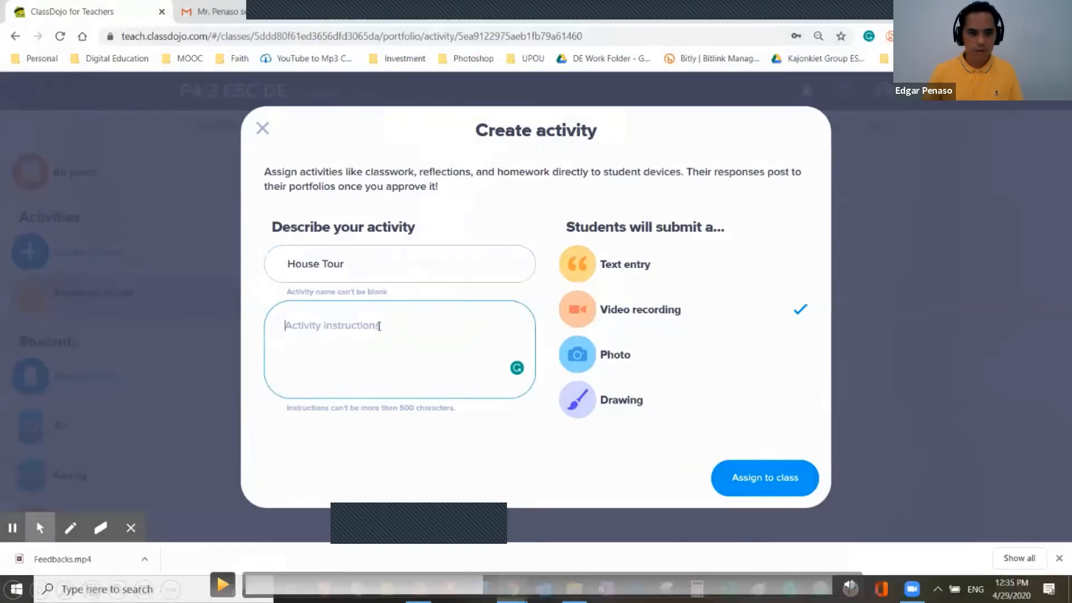
click(223, 584)
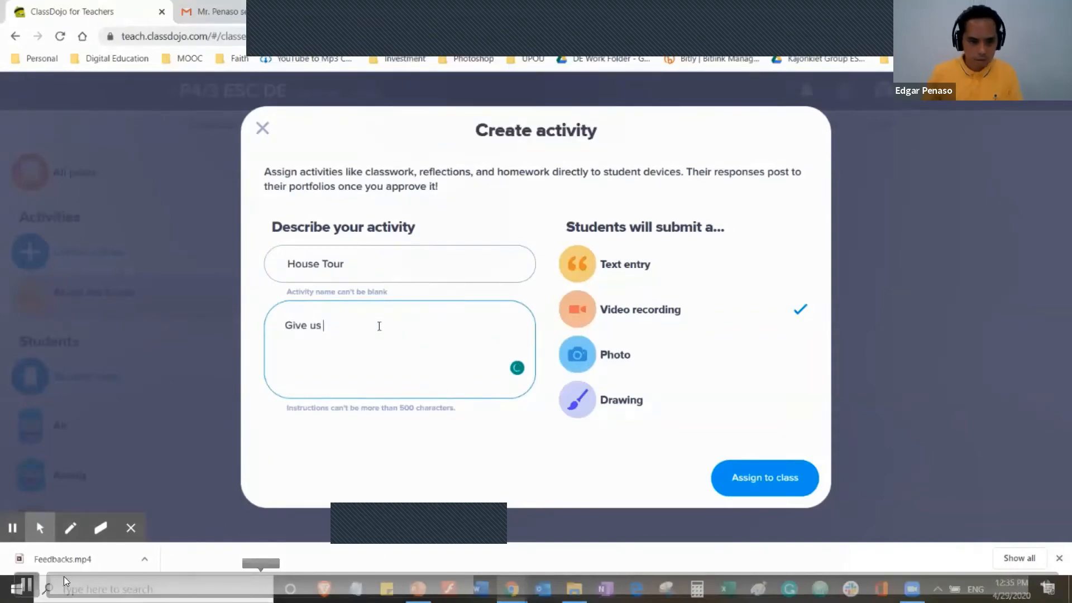
text(a)
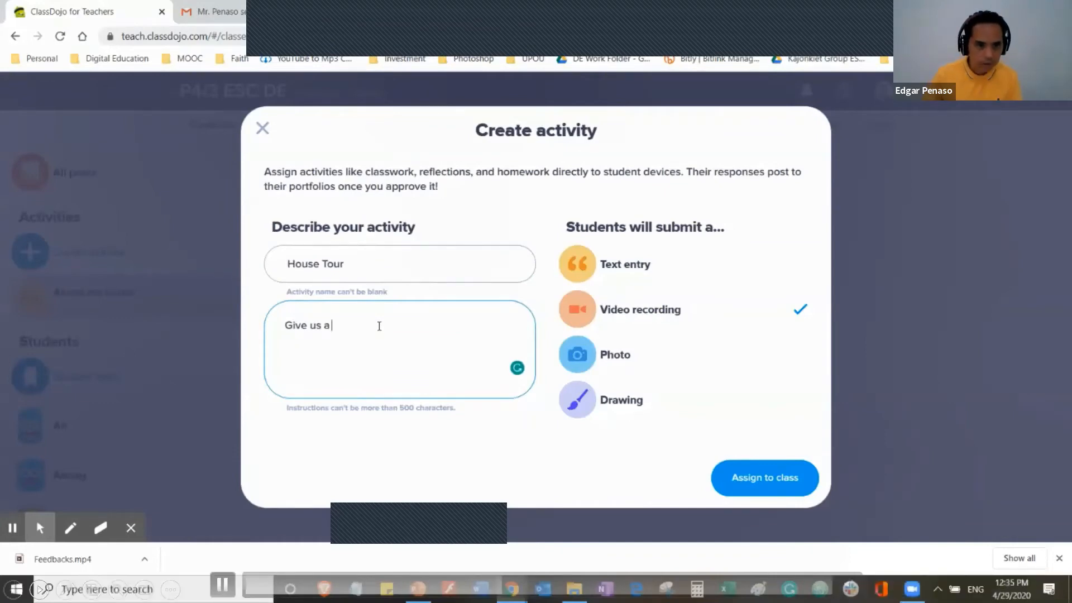
text( t)
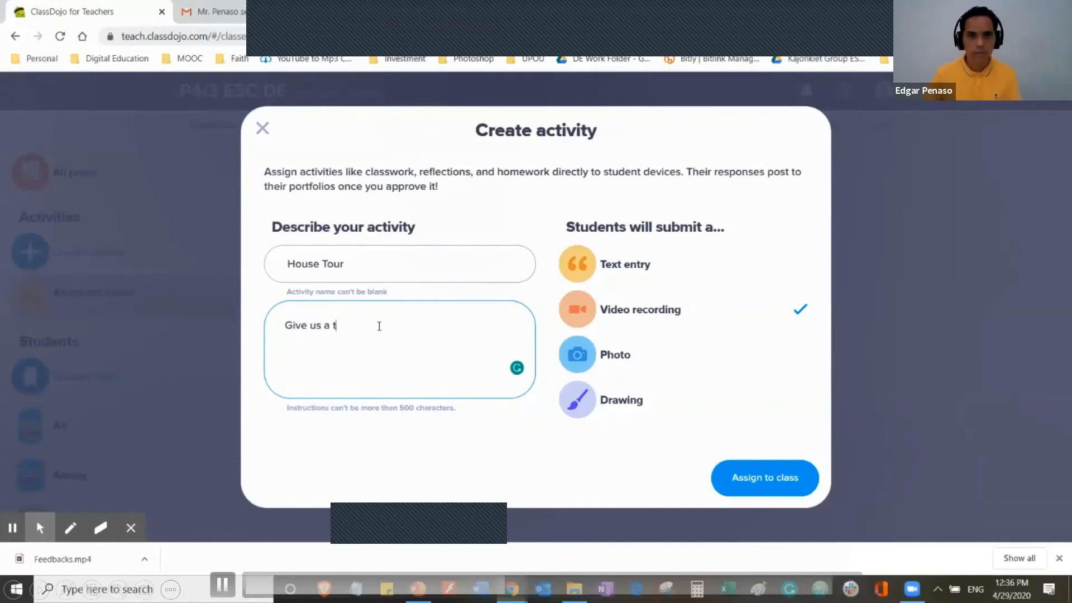
text(our in)
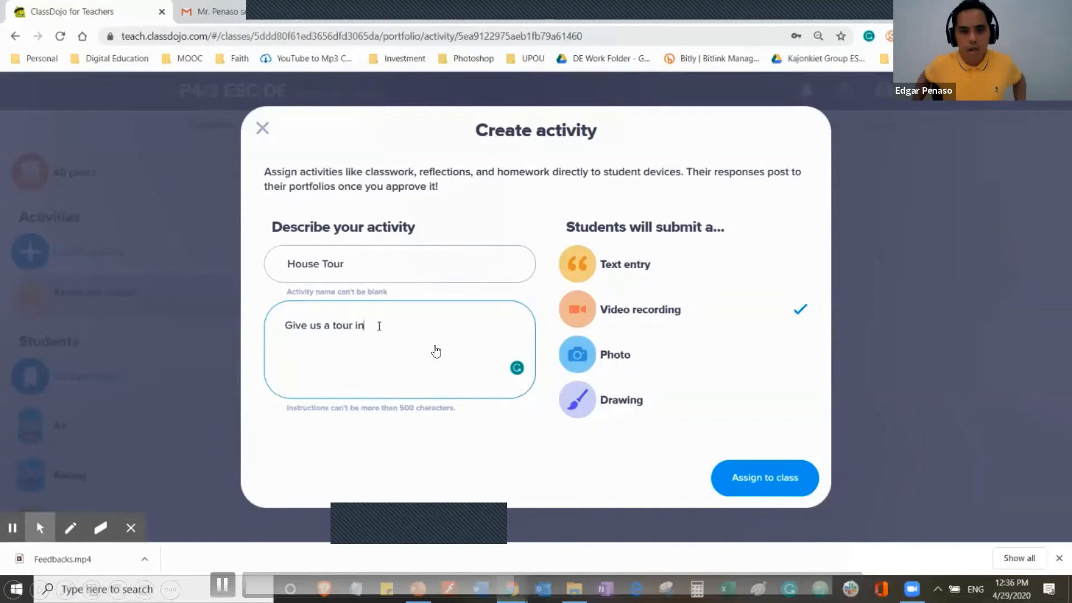
text( your house)
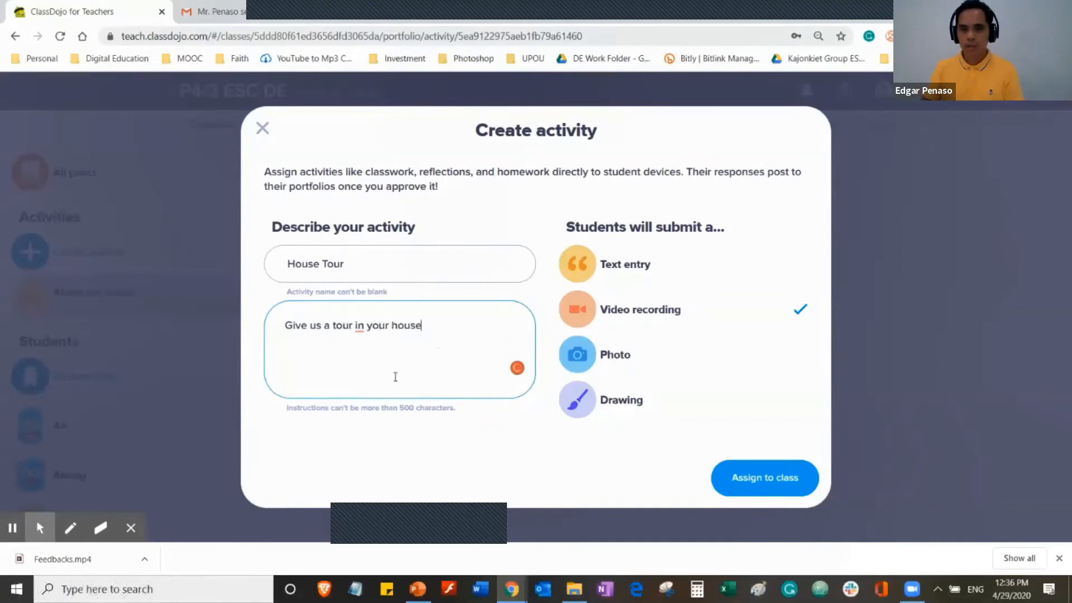
mouse_move(361, 328)
click(369, 366)
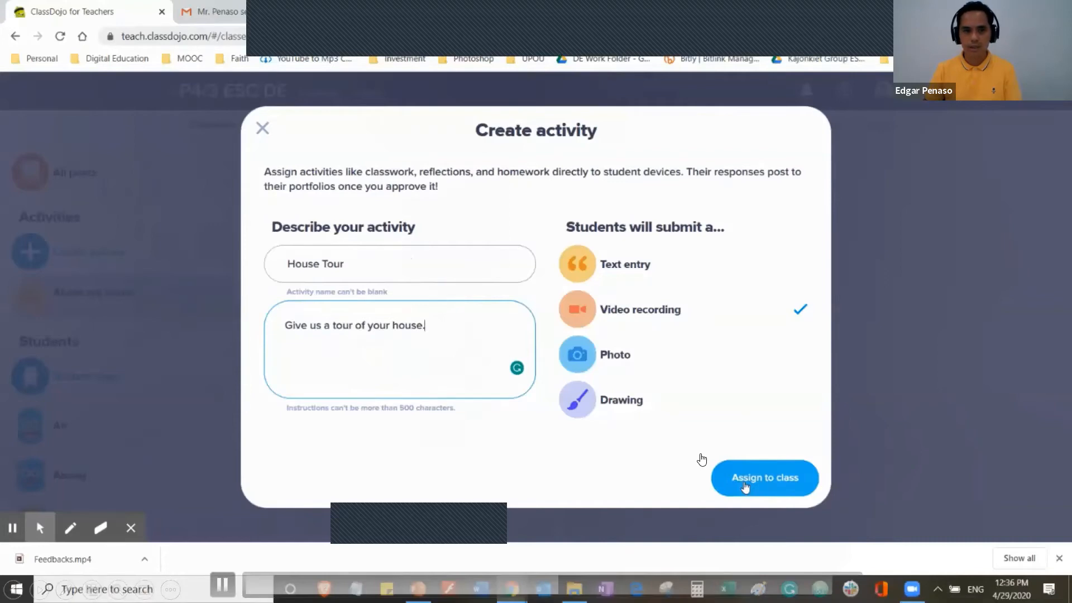
click(745, 487)
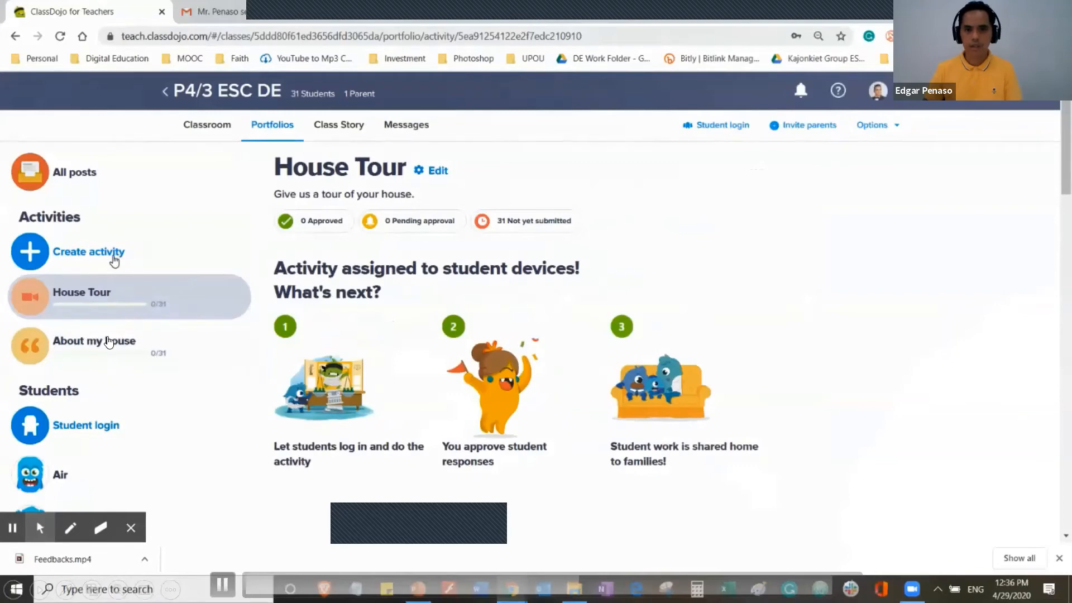
Start a new portfolio activity named "Selfie" that students submit as a photo.
click(114, 255)
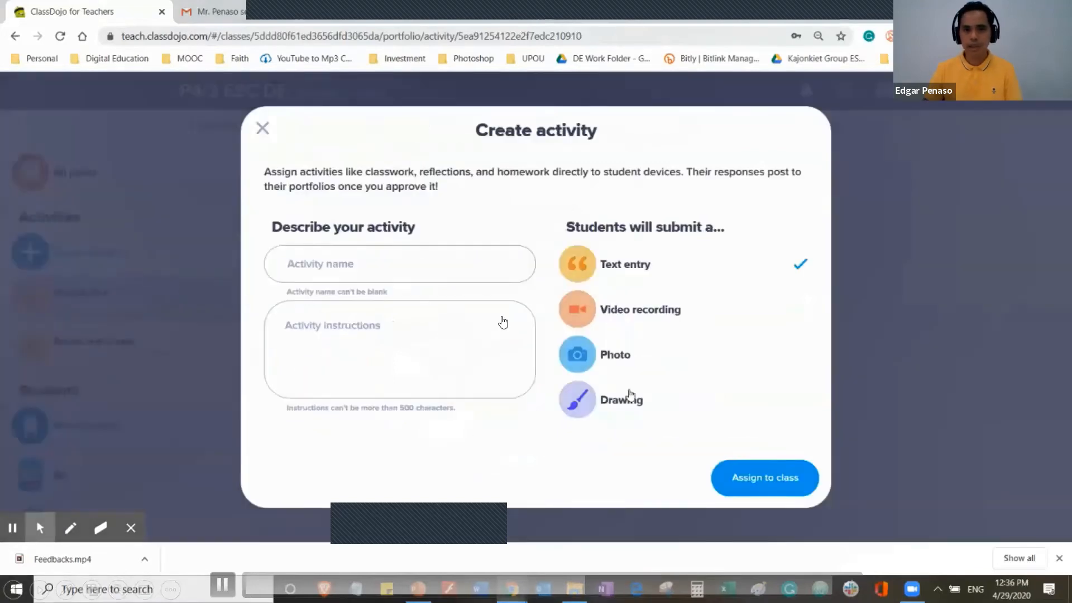
click(639, 363)
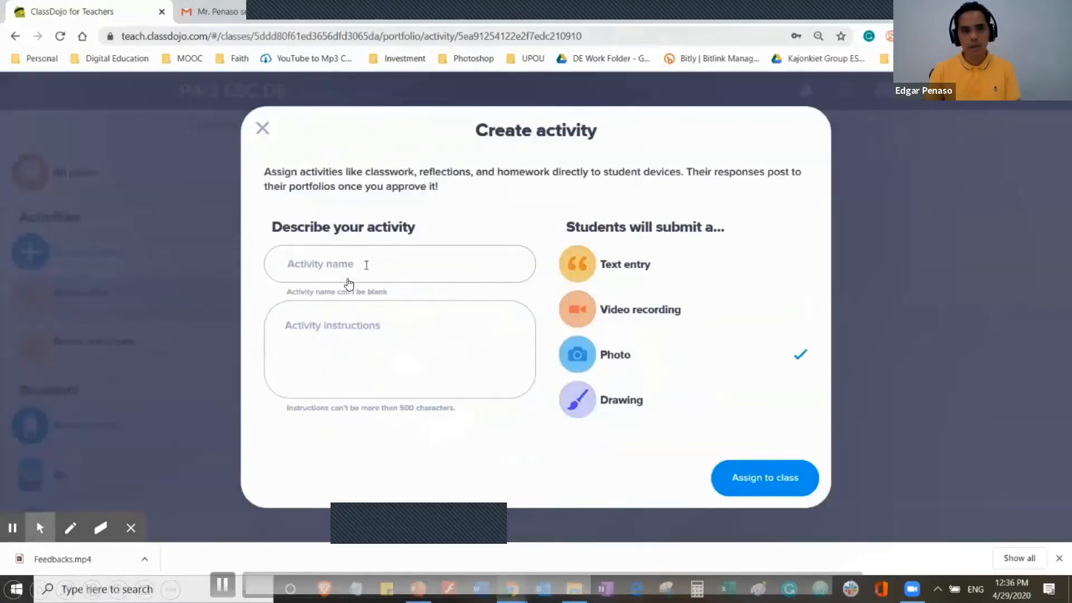
click(368, 262)
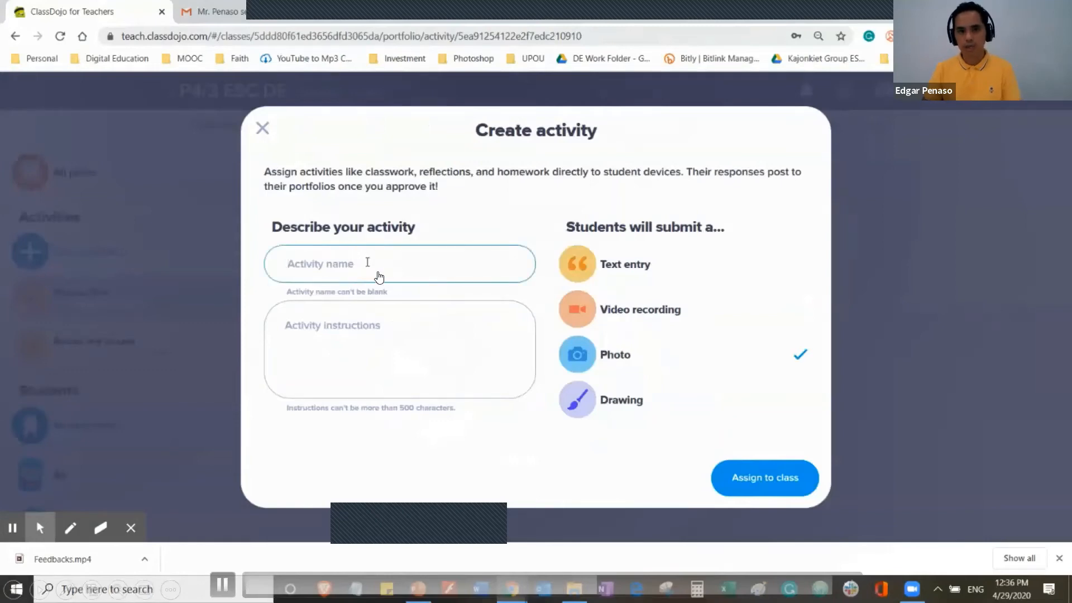
text(Se)
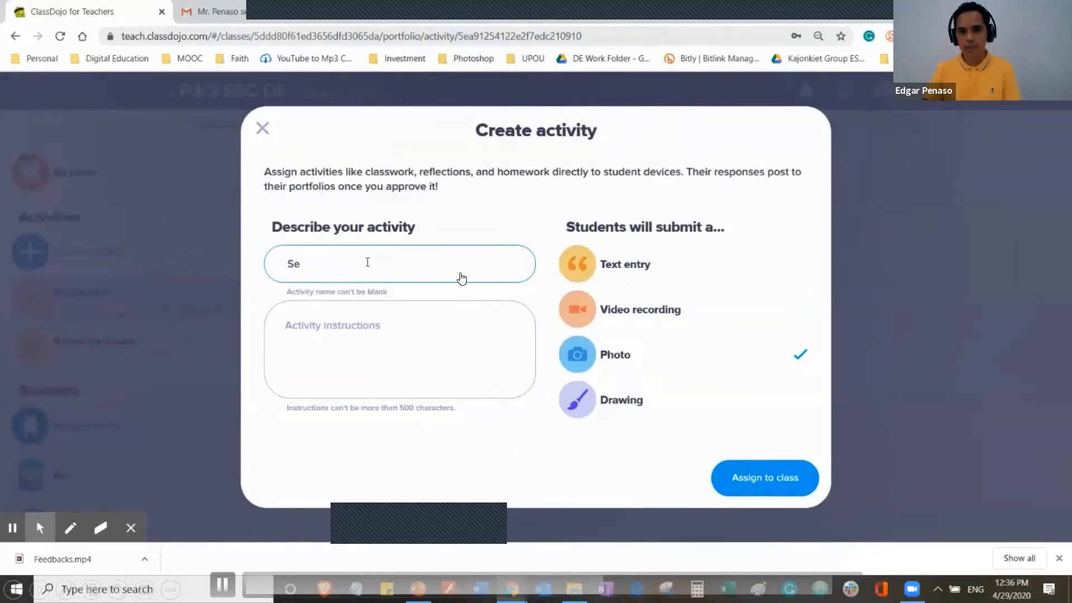
text(lfie)
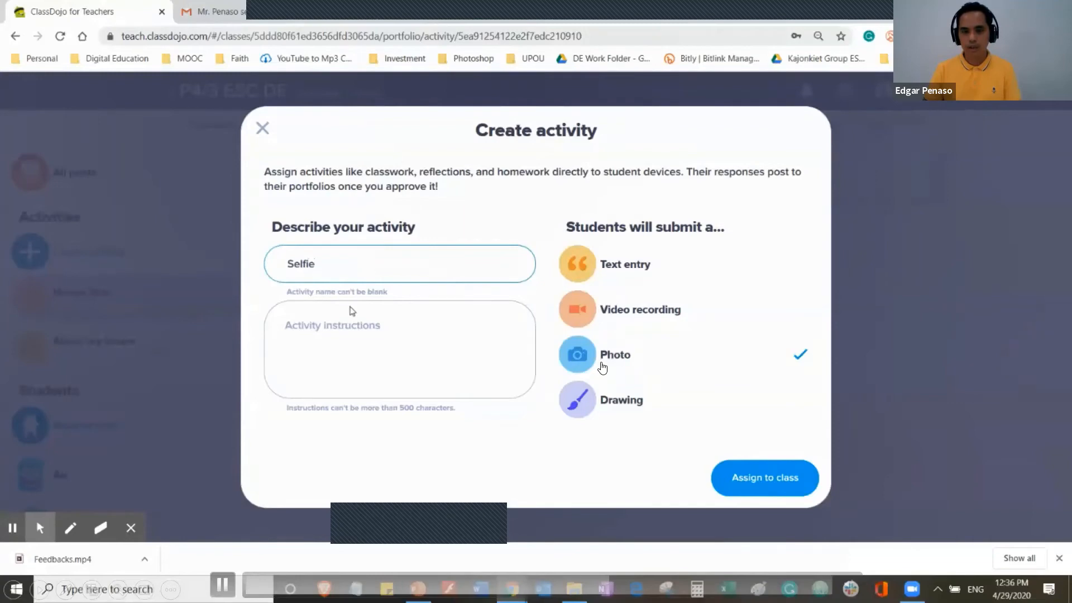
Add the instructions "Take a photo of yourself and describe yourself by recording." to the Selfie activity and assign it to the class.
click(347, 336)
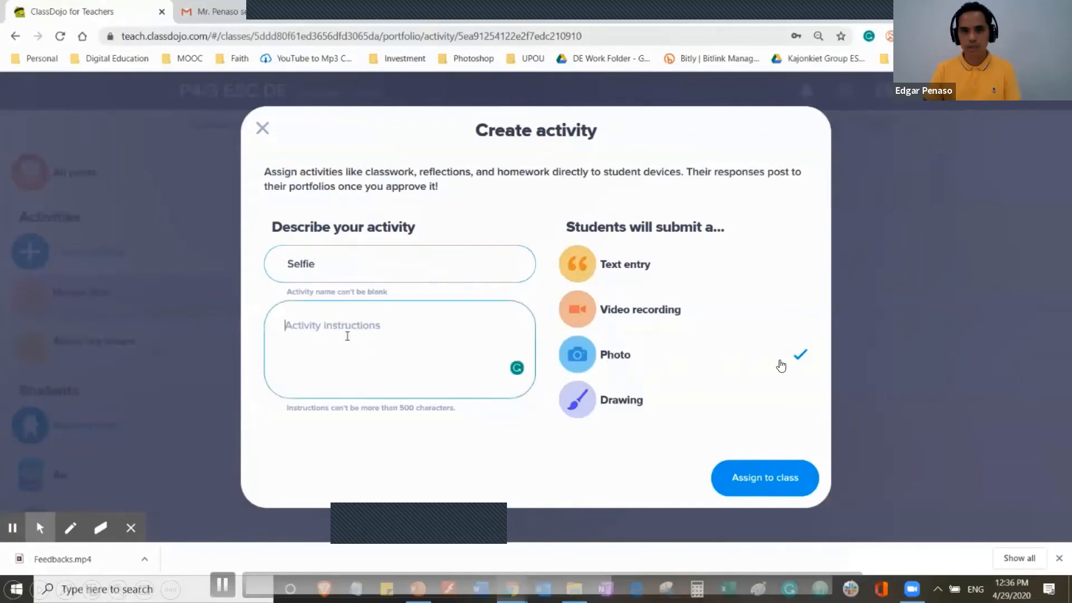
text(Take a photo of)
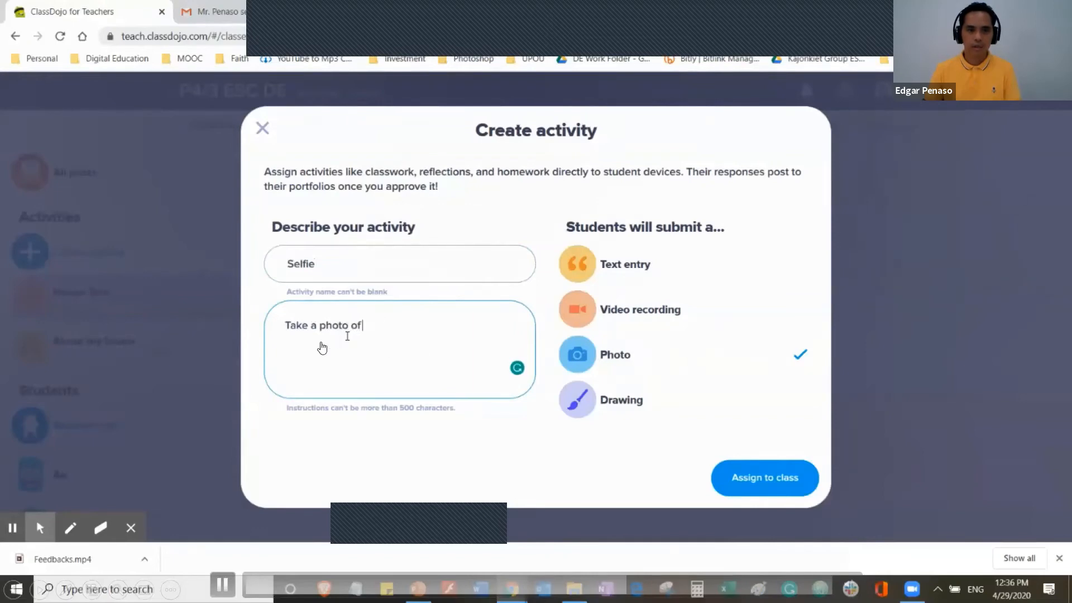
text( you)
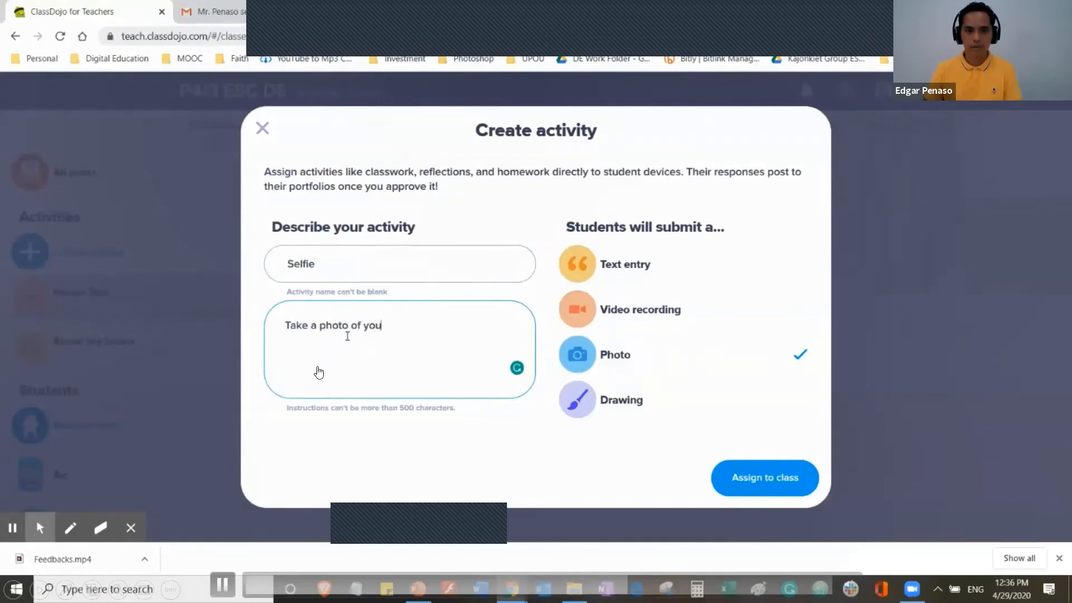
text(rself and )
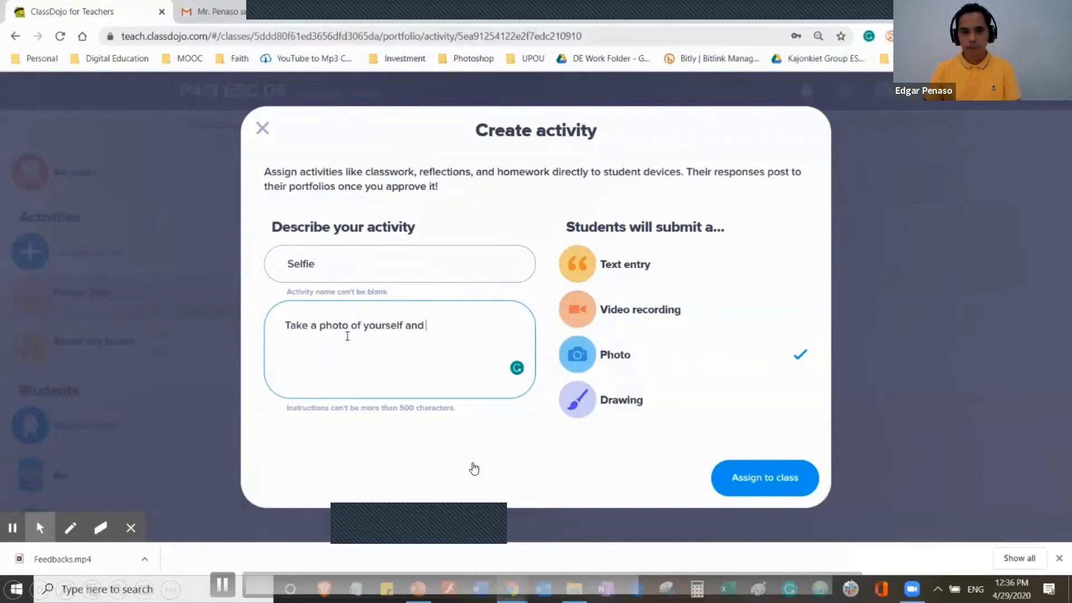
text(desc)
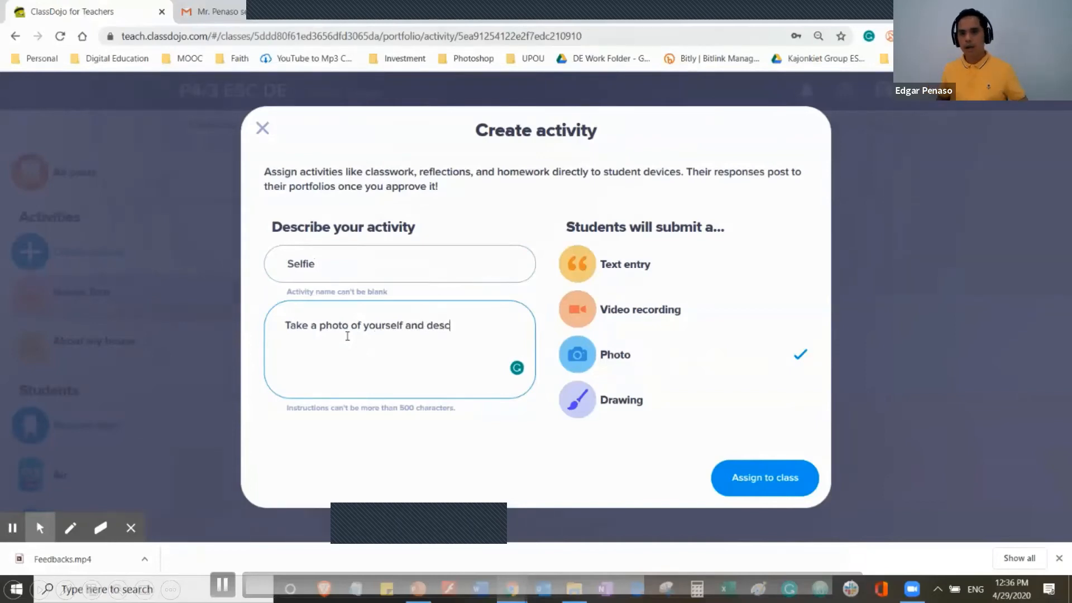
text(ri)
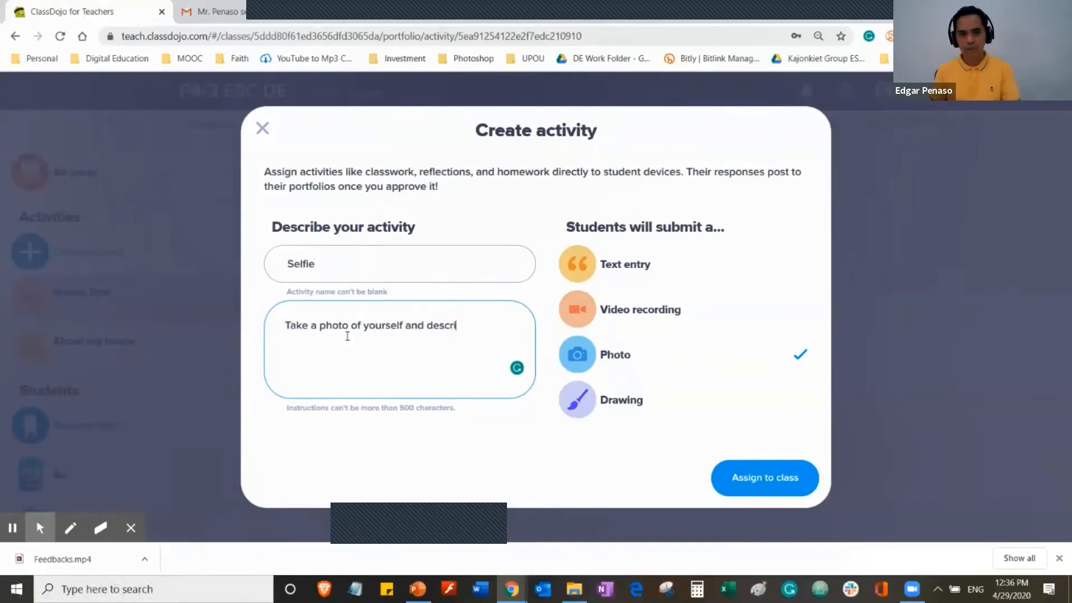
text(be)
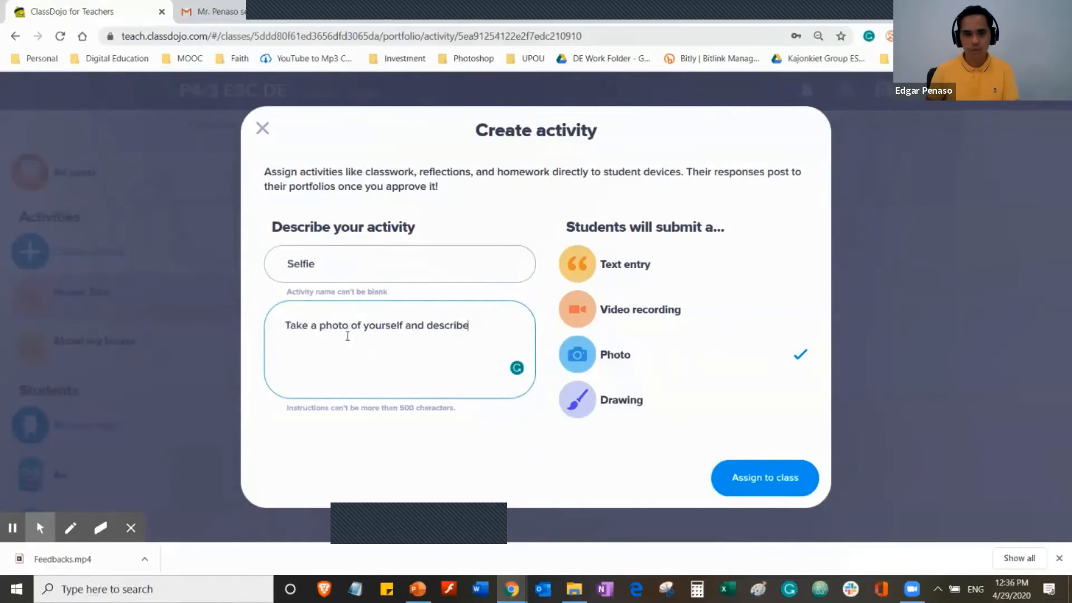
text( you)
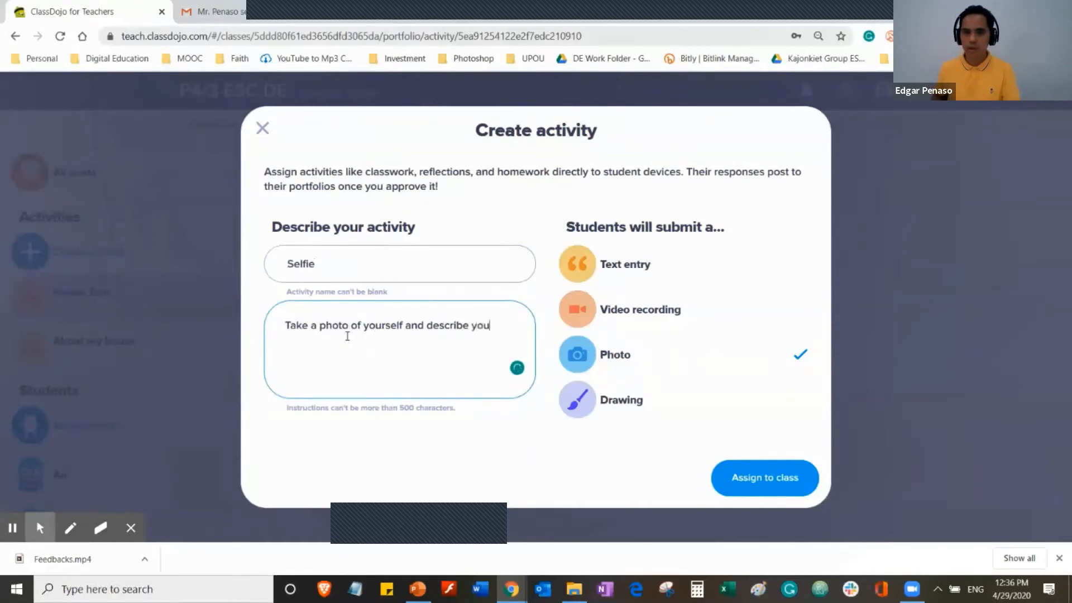
text(rself)
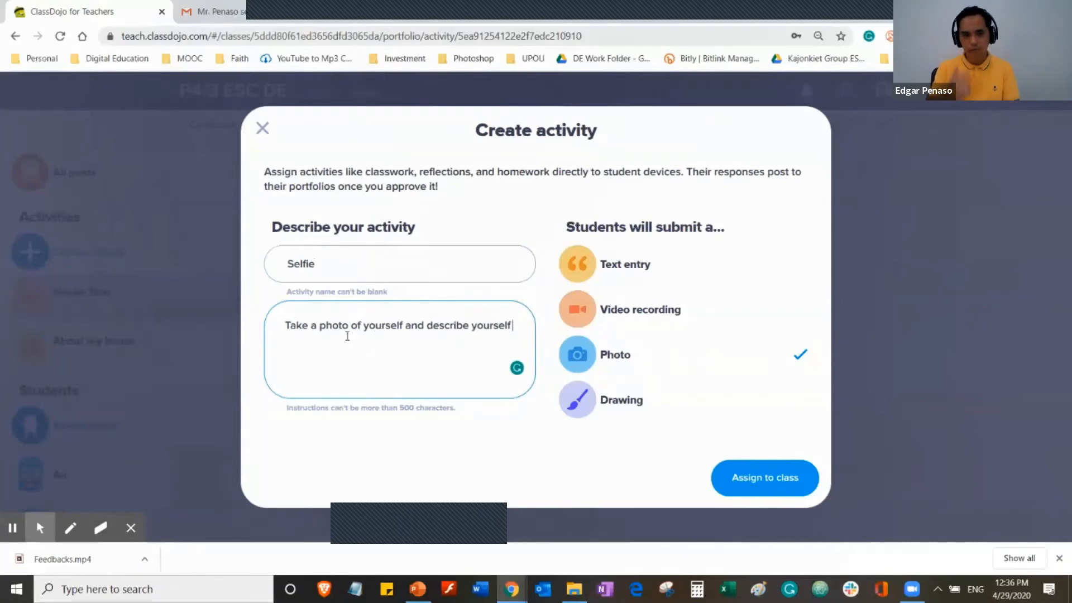
text( by reco)
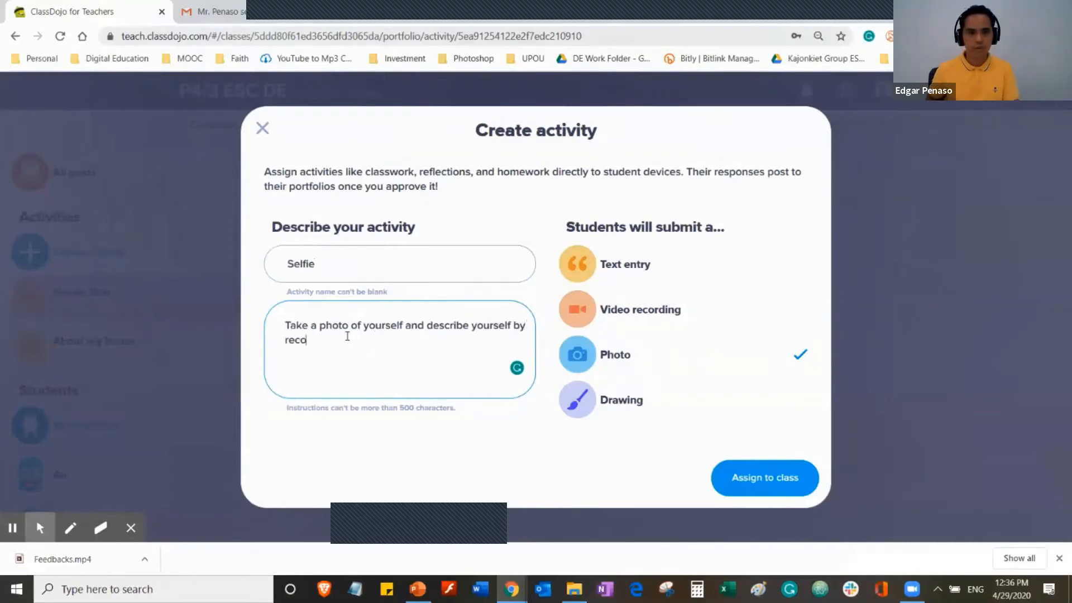
text(rding)
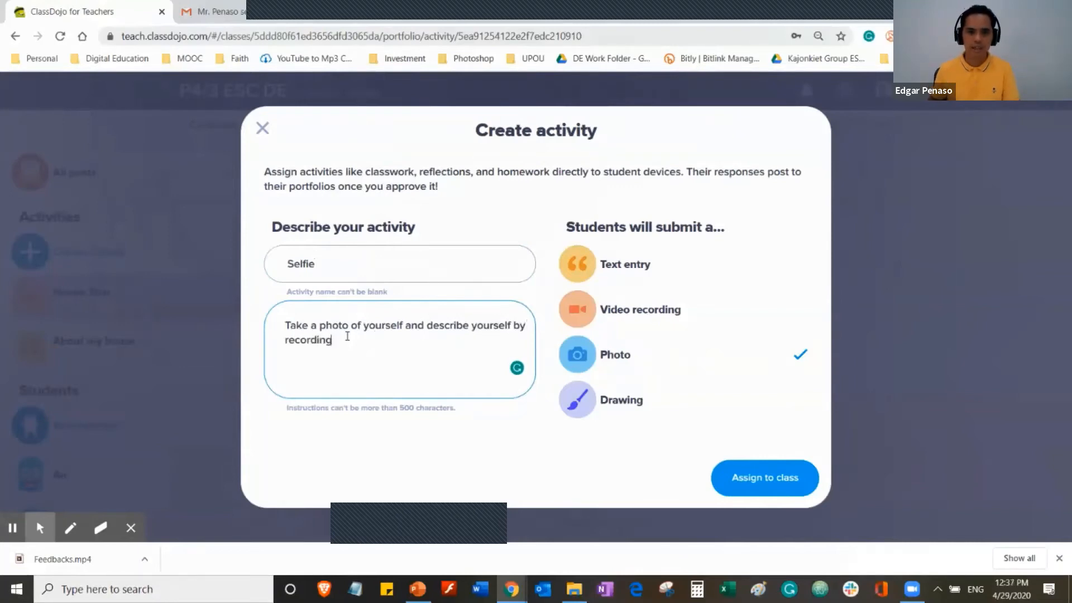
text(.)
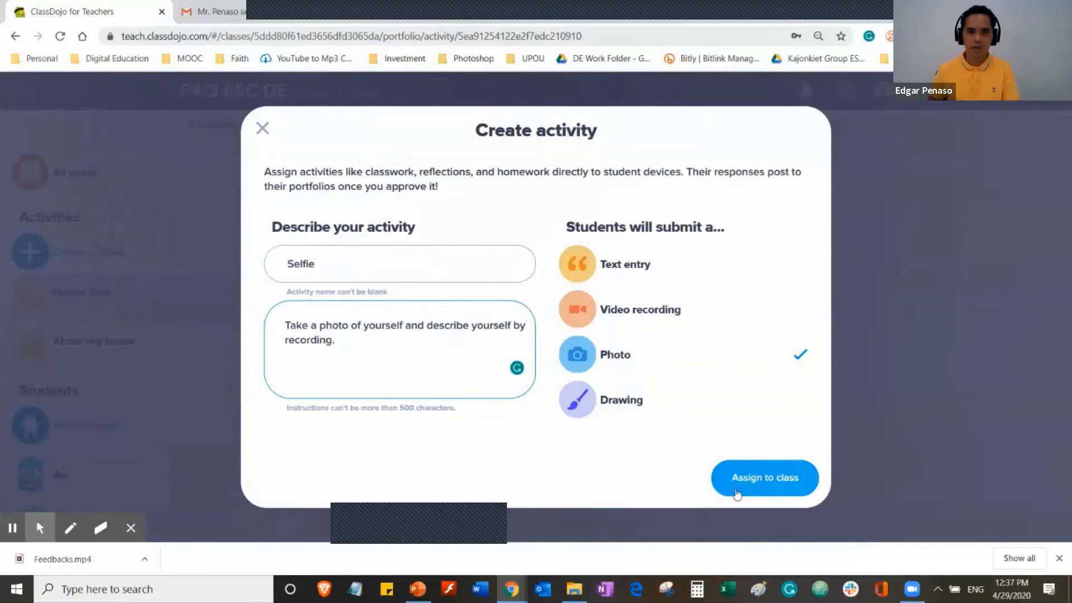
click(737, 490)
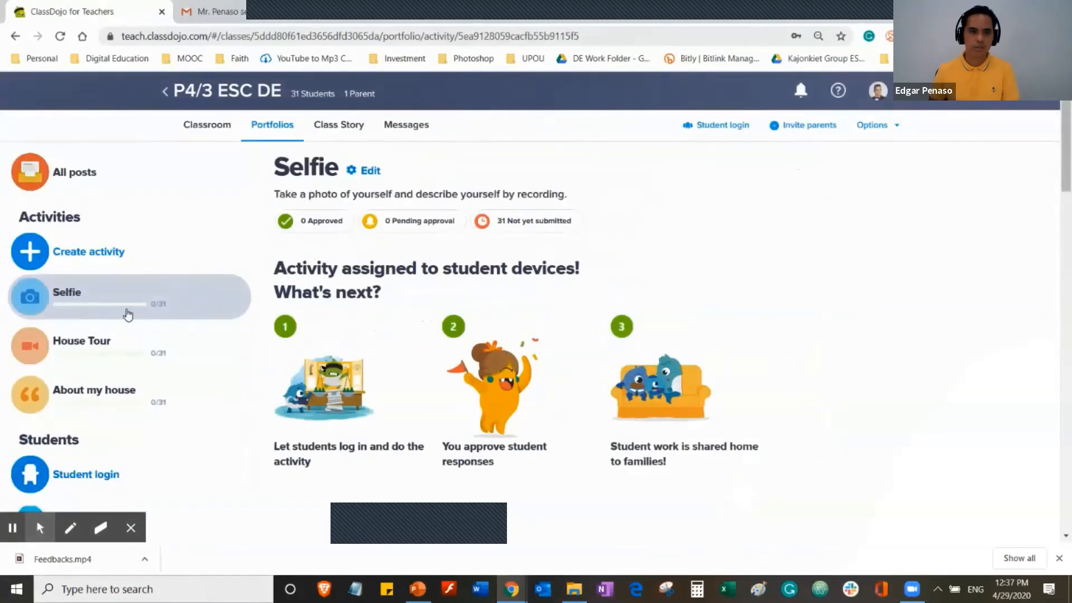
Start another portfolio activity named "Favorite Monster" that students submit as a drawing.
click(112, 257)
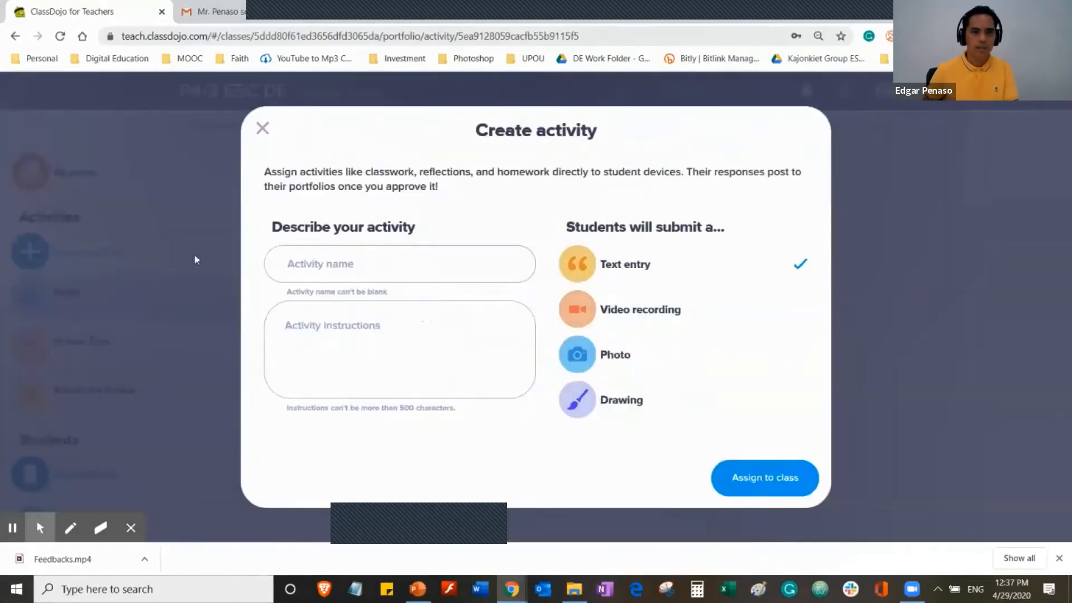
click(415, 266)
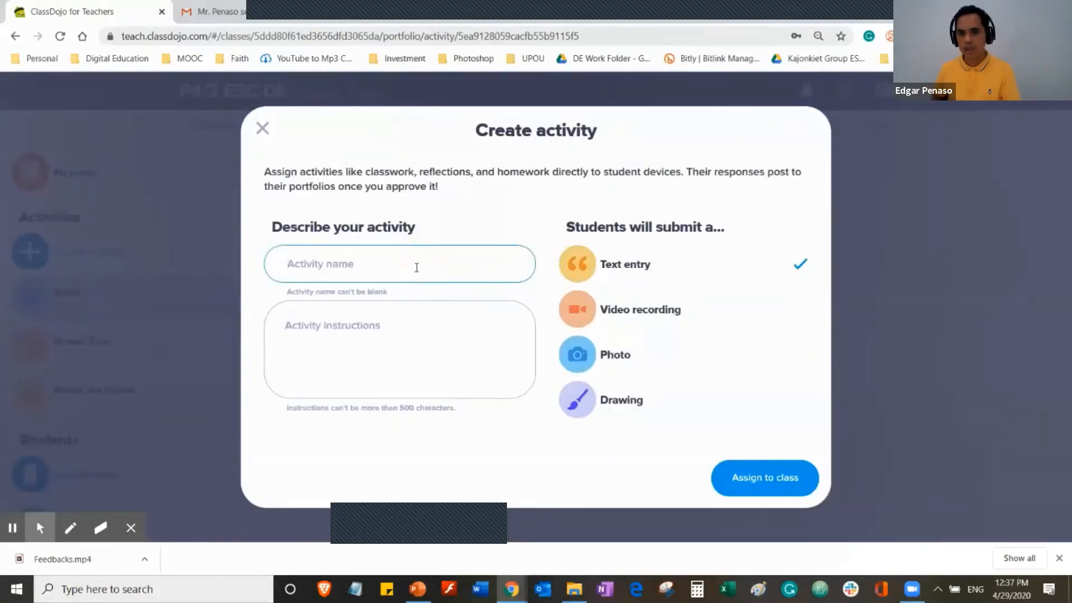
text(Fav)
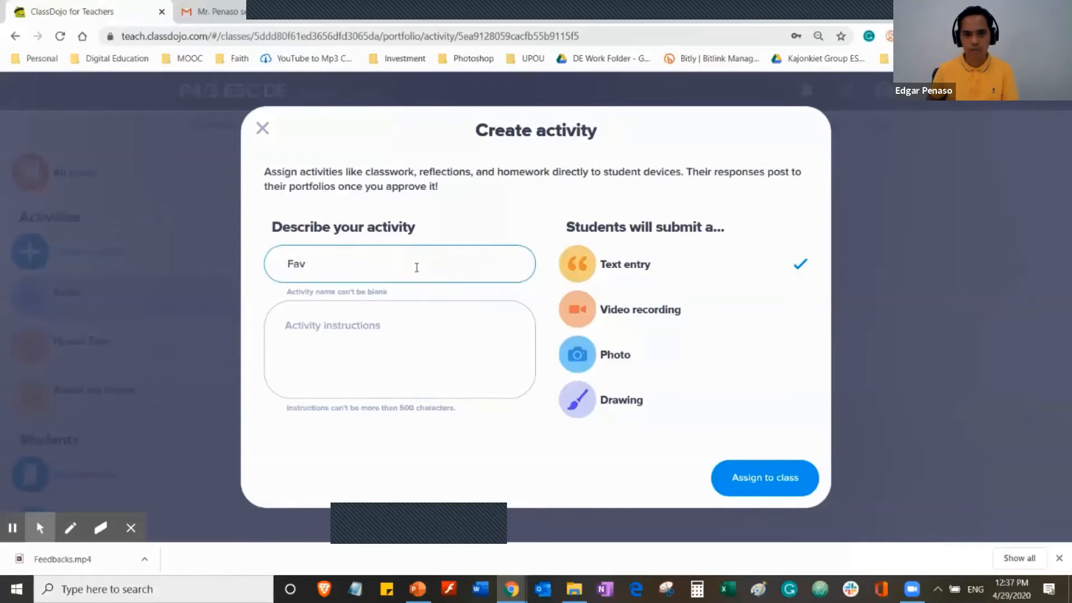
text(orite Monster)
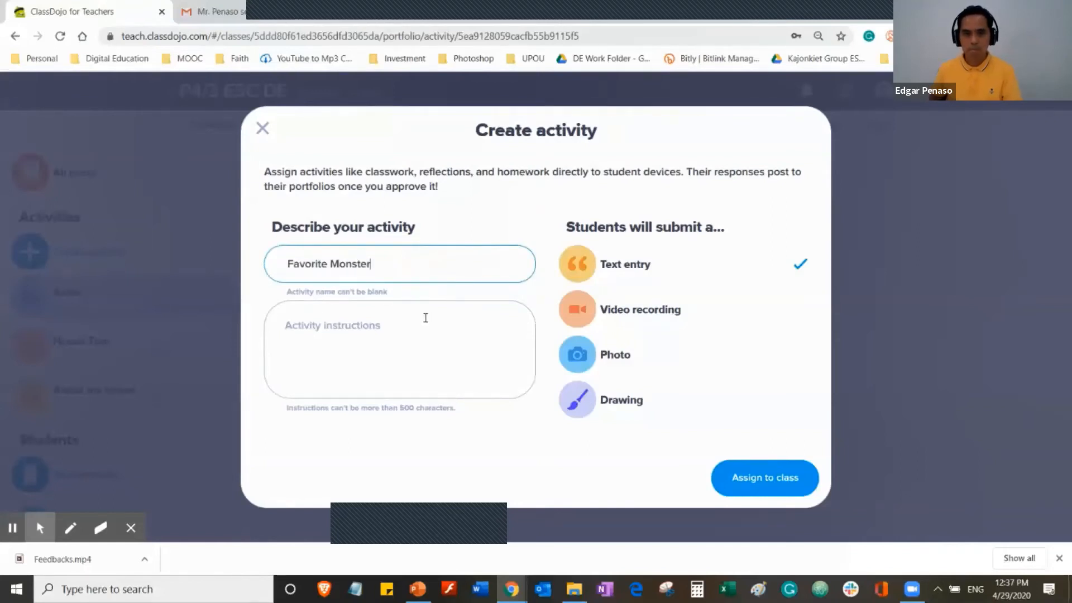
click(583, 407)
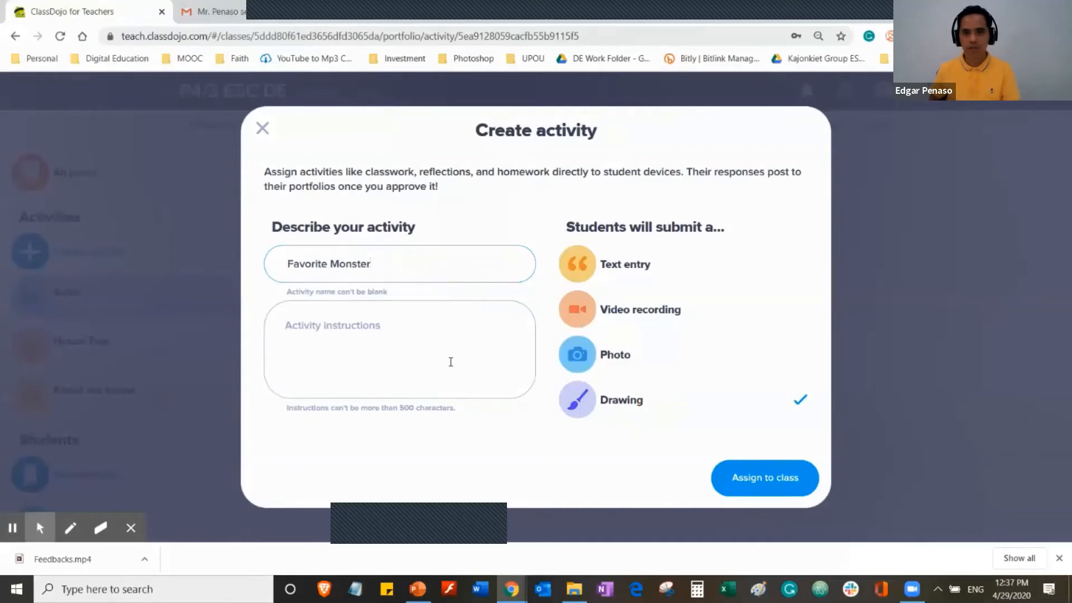
Add the instructions "Draw your favorite monster." to the Favorite Monster activity and assign it to the class.
click(451, 362)
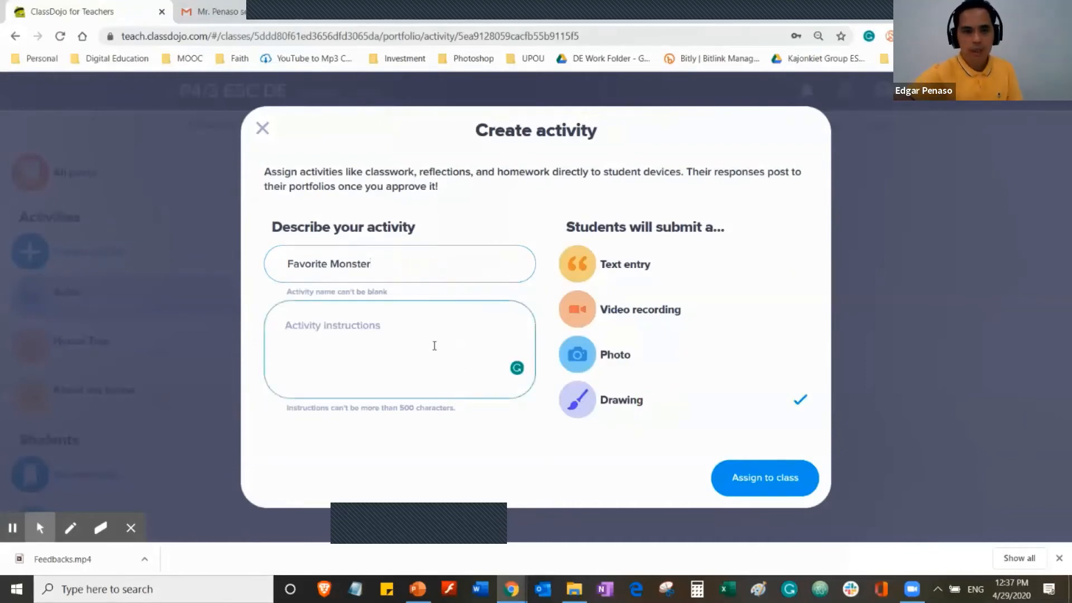
text(Draw your f)
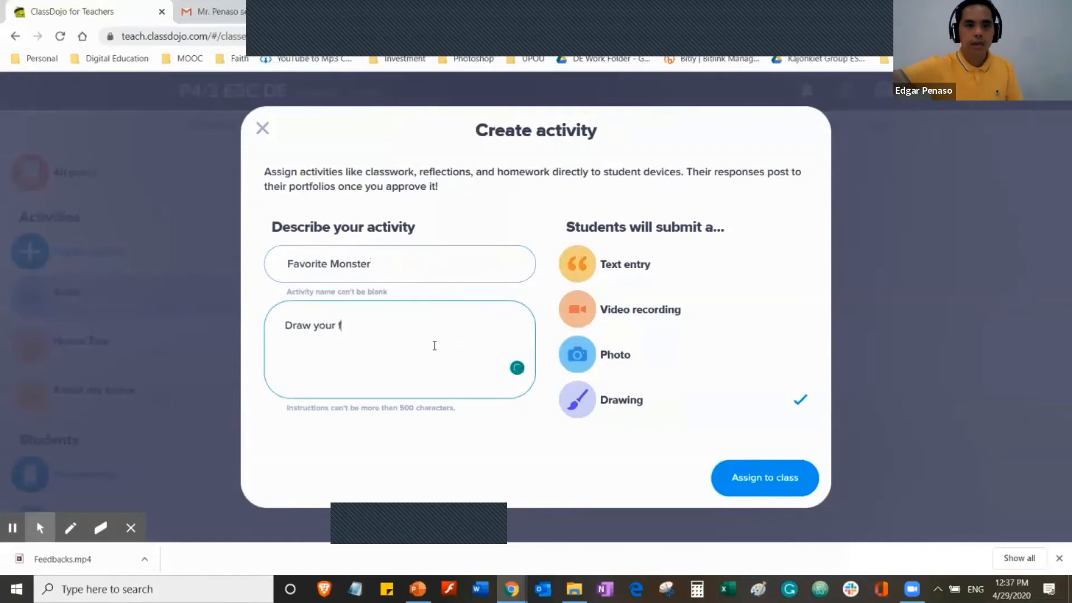
text(avorite monster.)
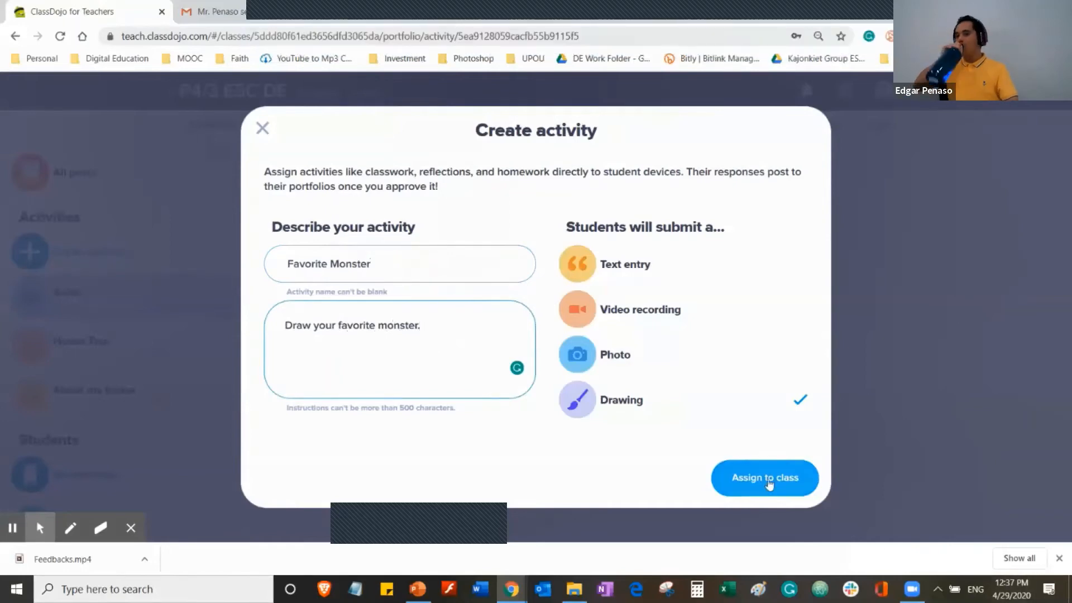
click(764, 479)
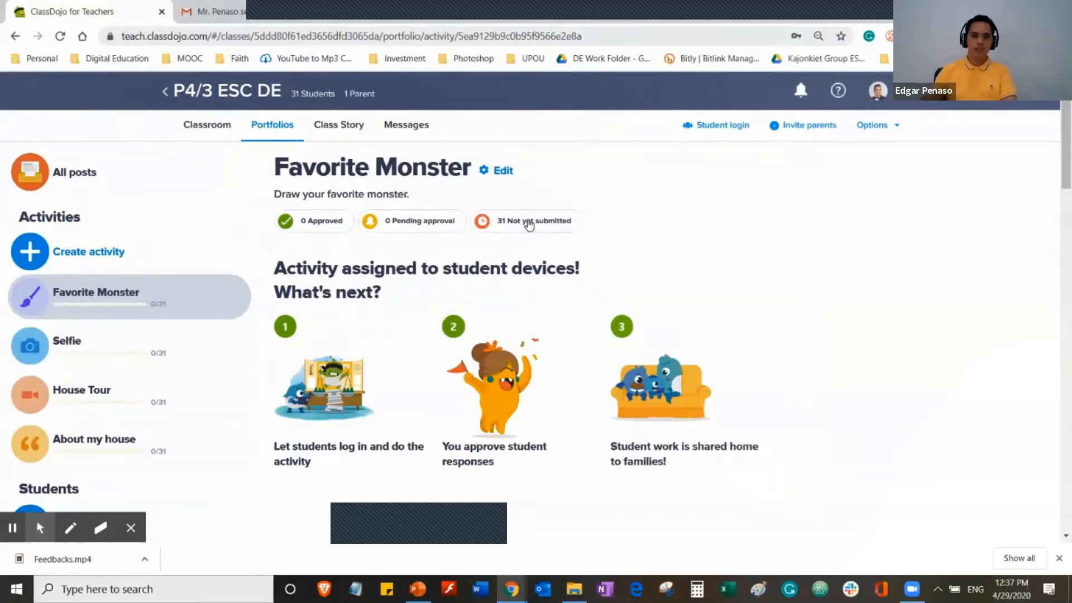
scroll(456, 341, down, 1)
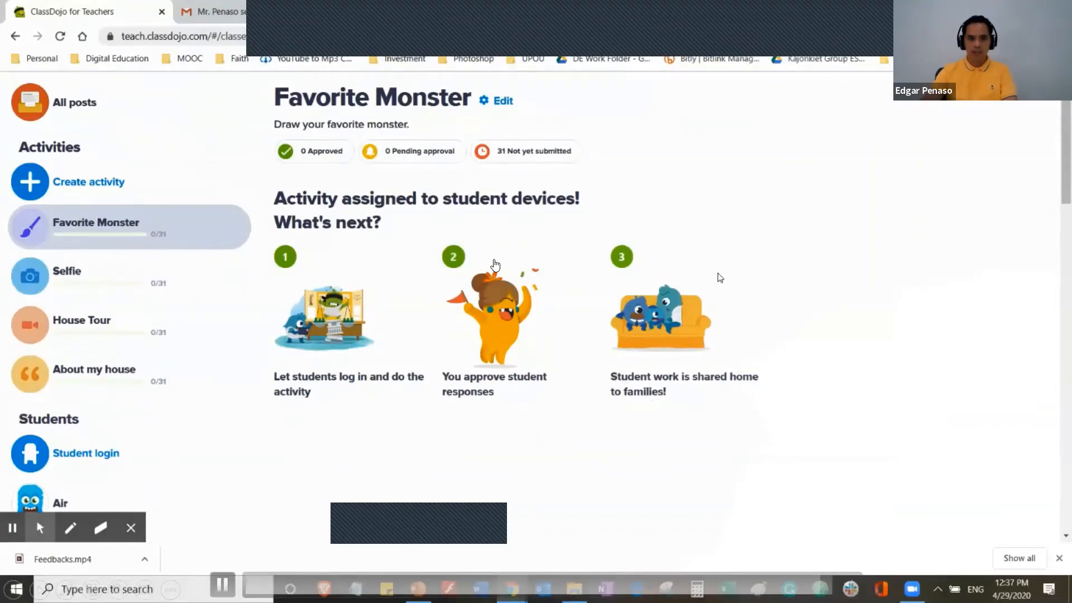
scroll(720, 278, up, 1)
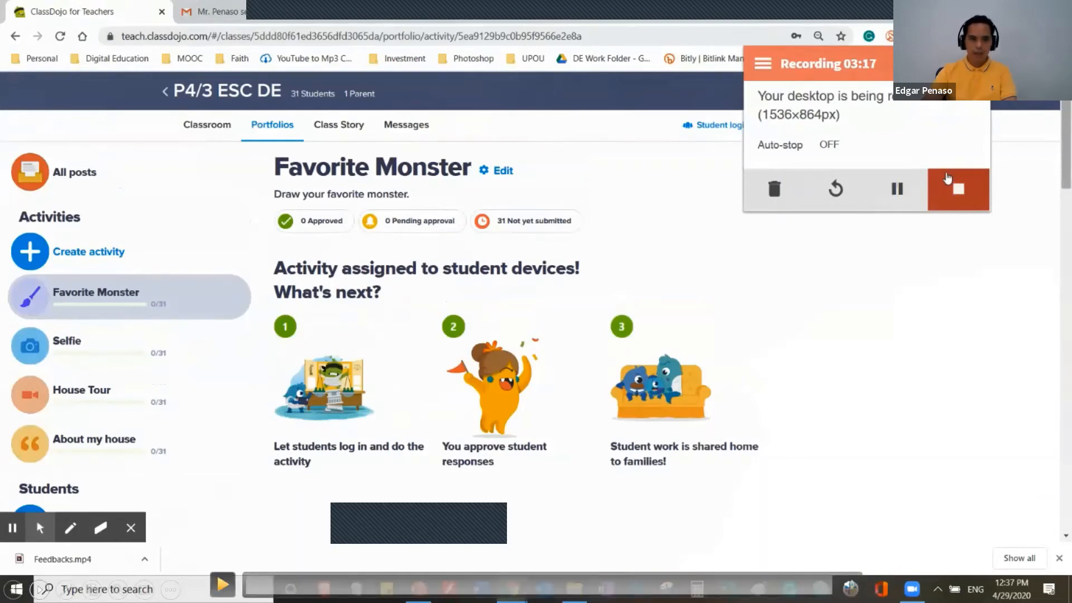
click(222, 584)
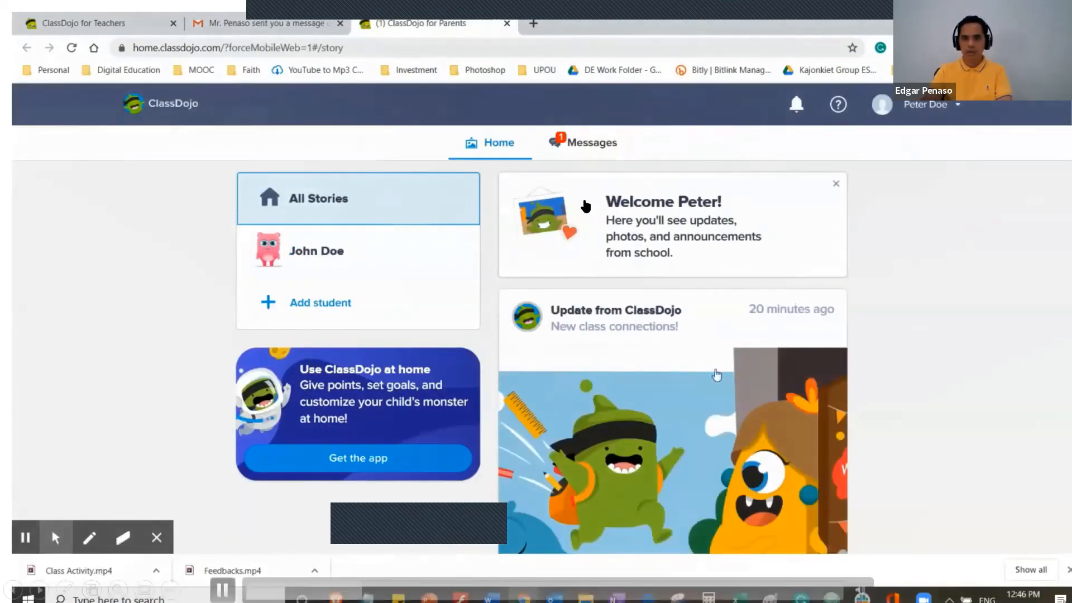
In the parent account, open the teacher's message, follow its login instructions link and open the child's website login link for devices without a camera.
click(588, 151)
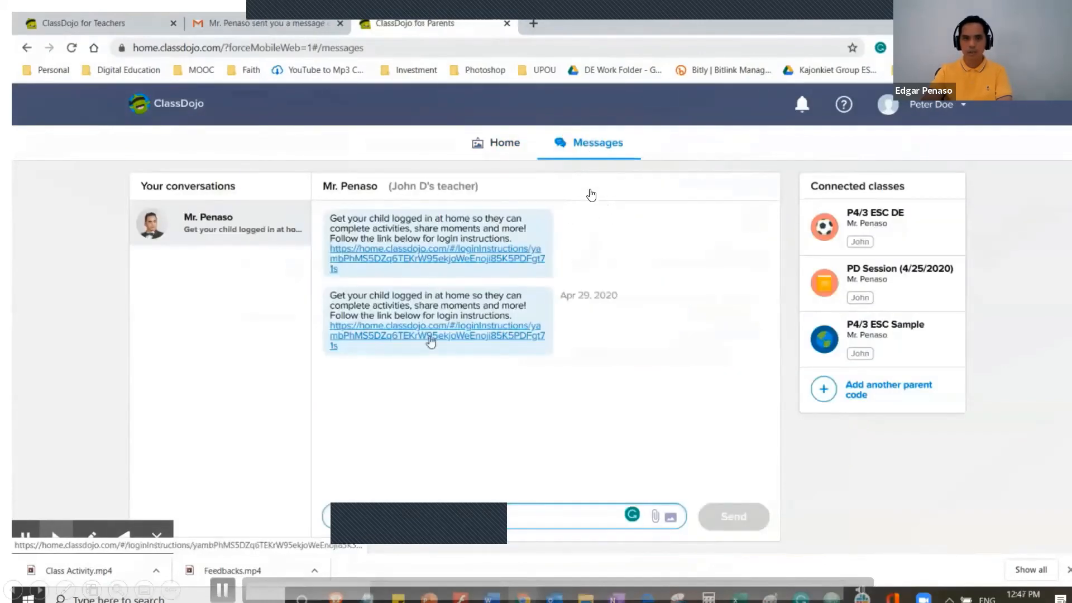
click(435, 262)
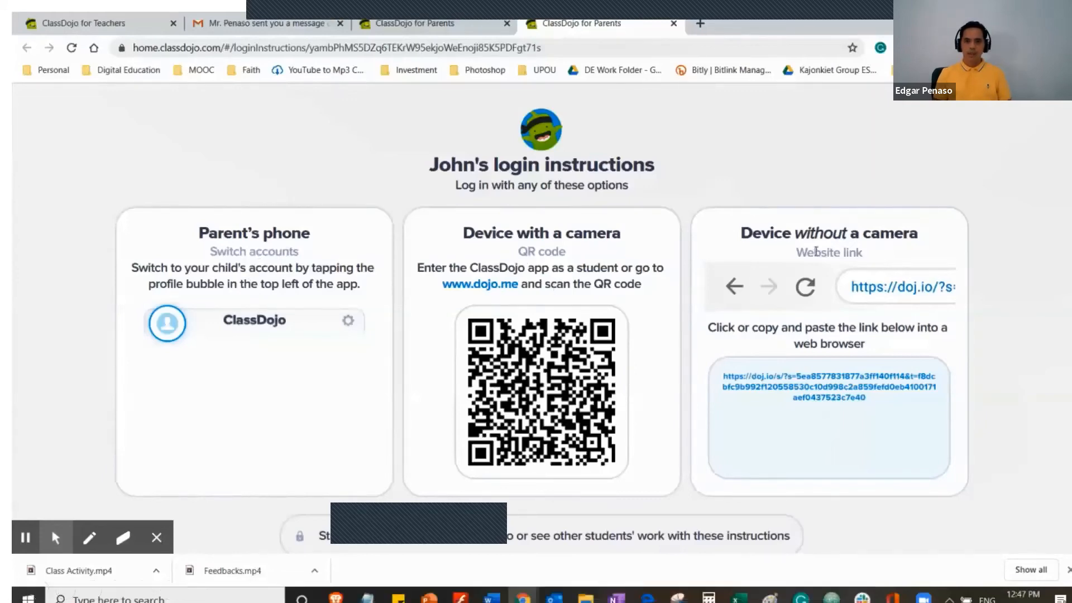
click(799, 389)
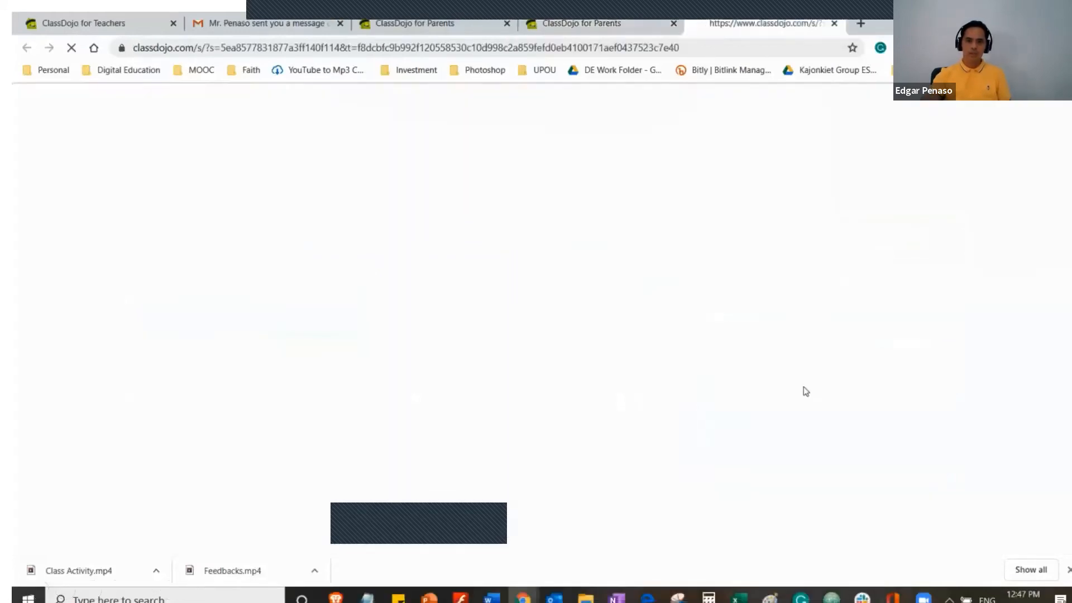
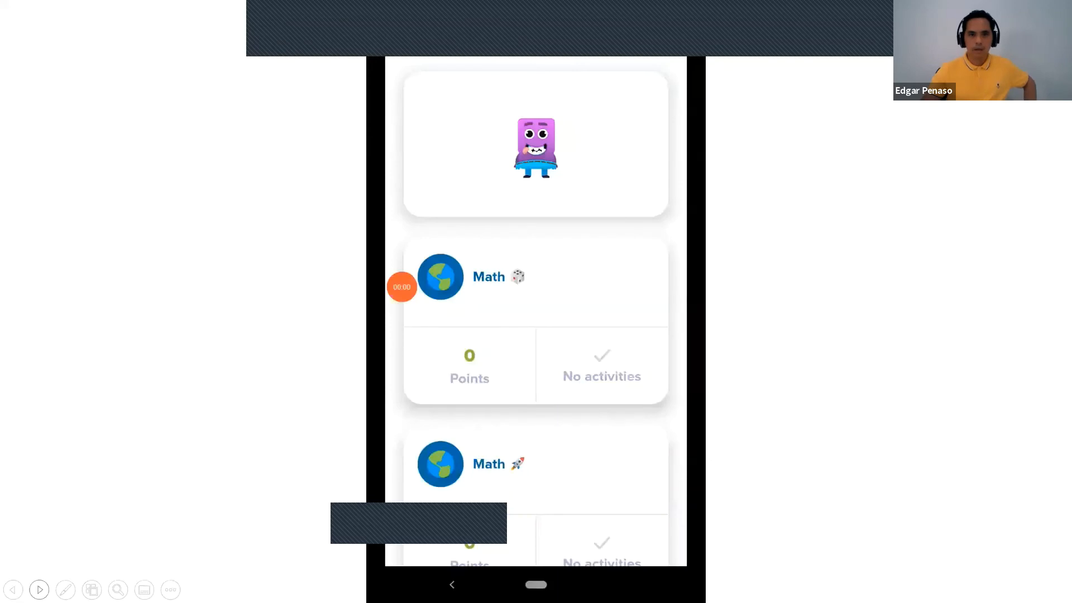
mouse_move(522, 501)
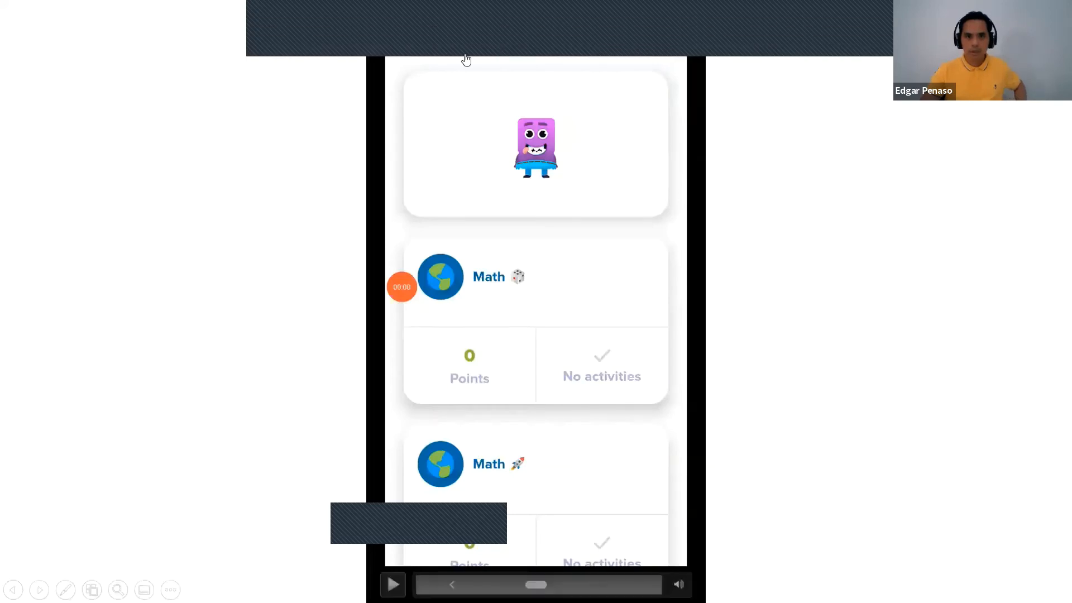
click(439, 434)
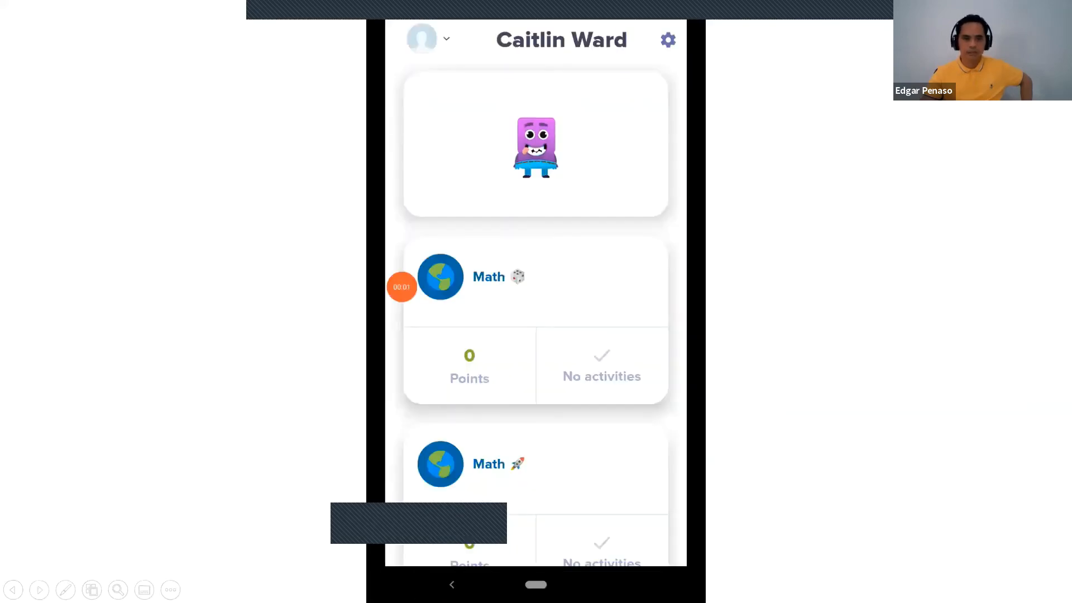
click(39, 590)
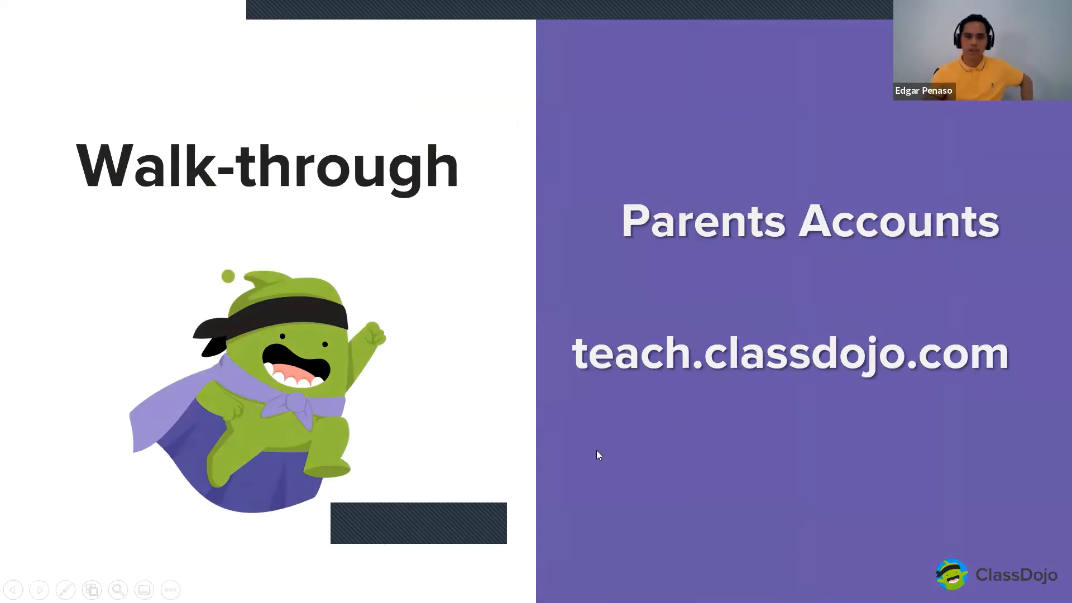
key(alt+Tab)
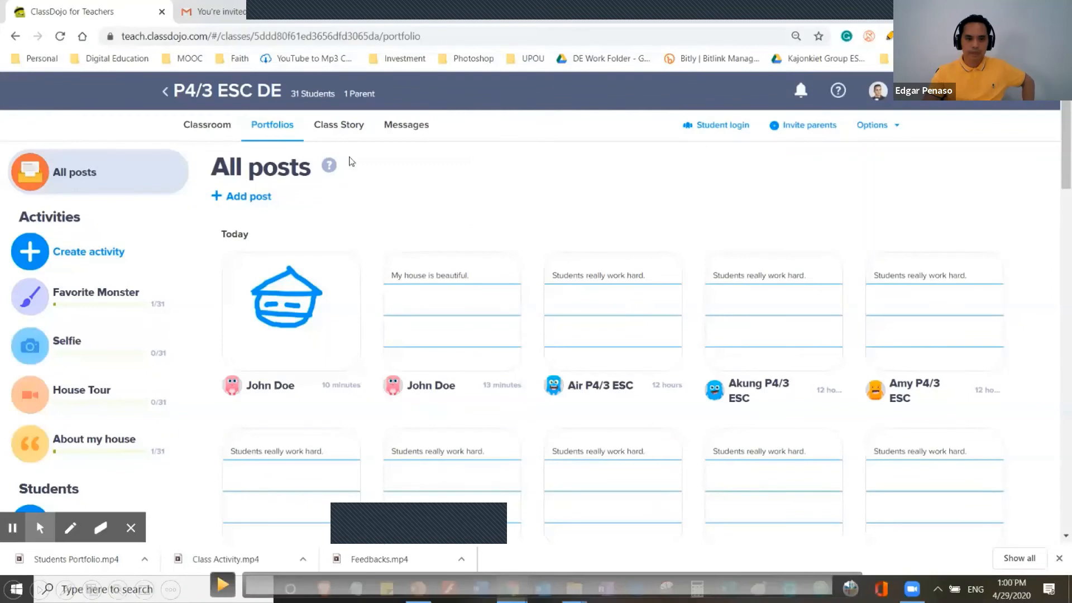
click(223, 584)
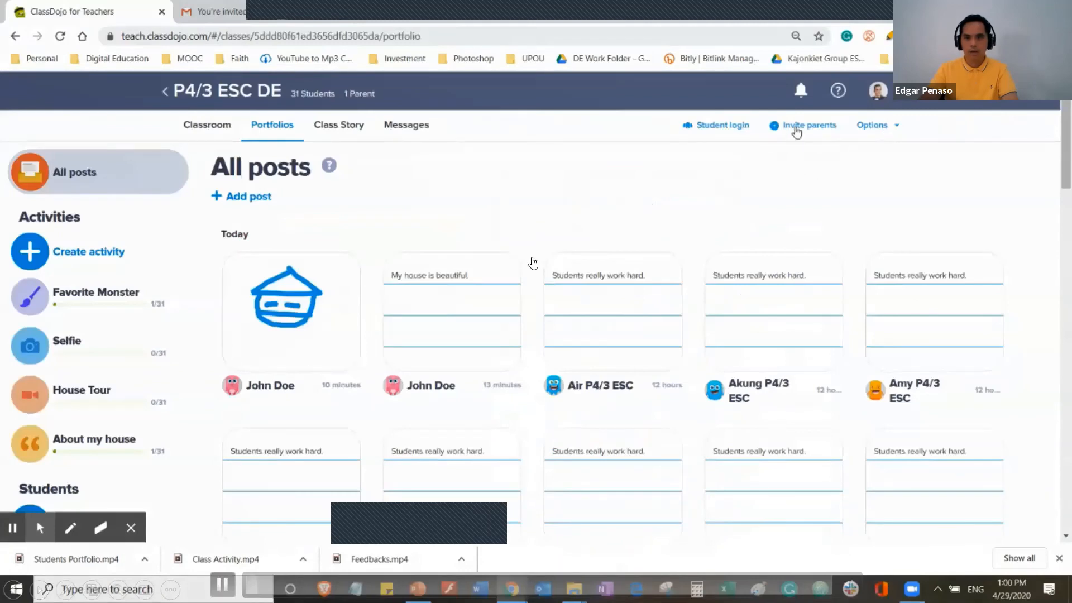
click(796, 128)
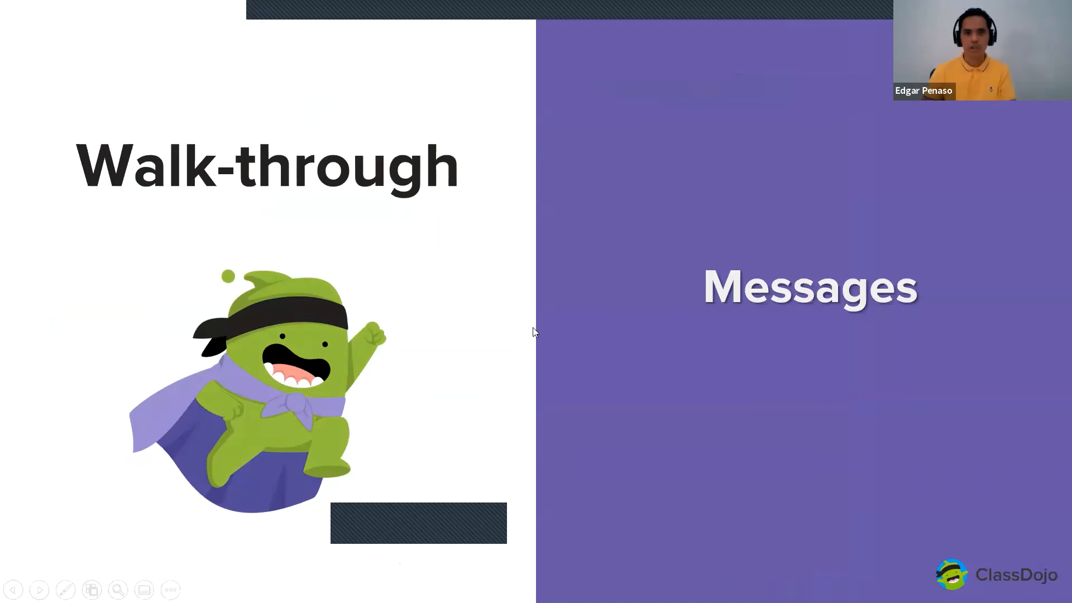
key(alt+Tab)
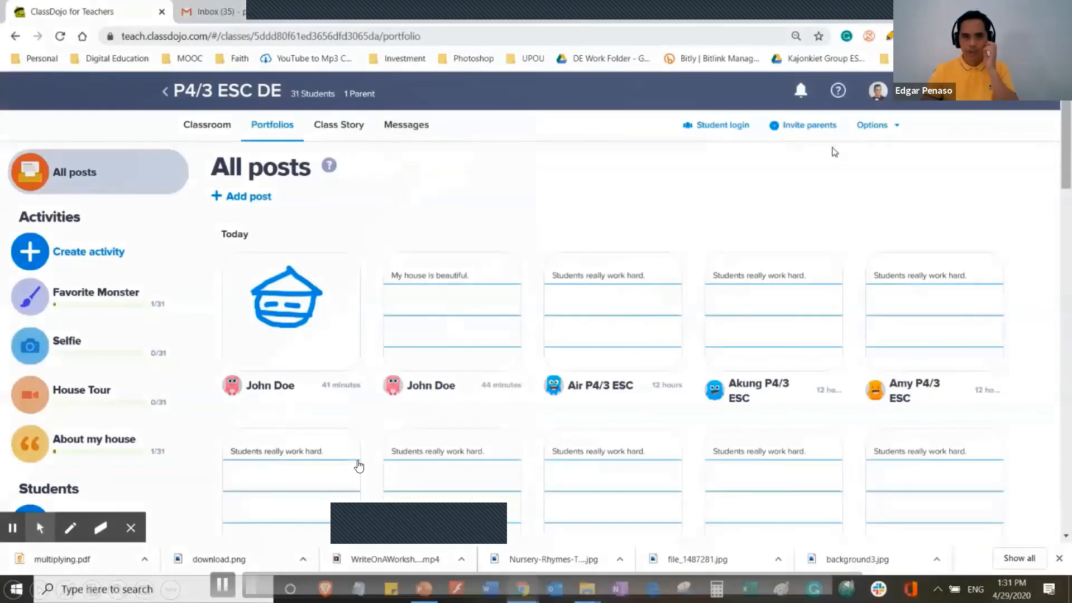
Review the class's parent invitation list down to the connected parents, and close the class editing window.
click(807, 126)
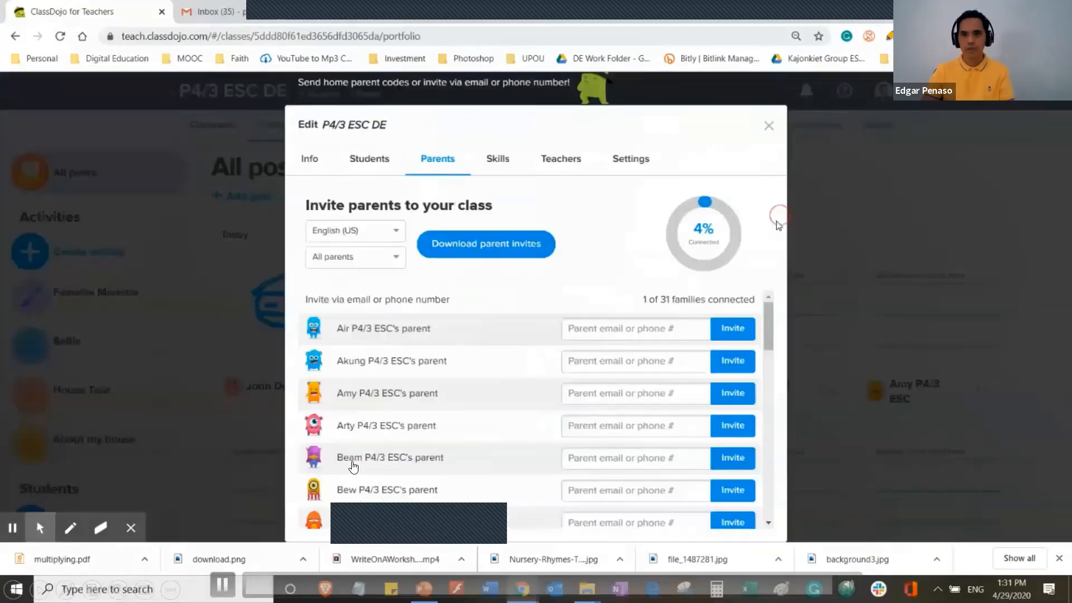
scroll(658, 429, down, 15)
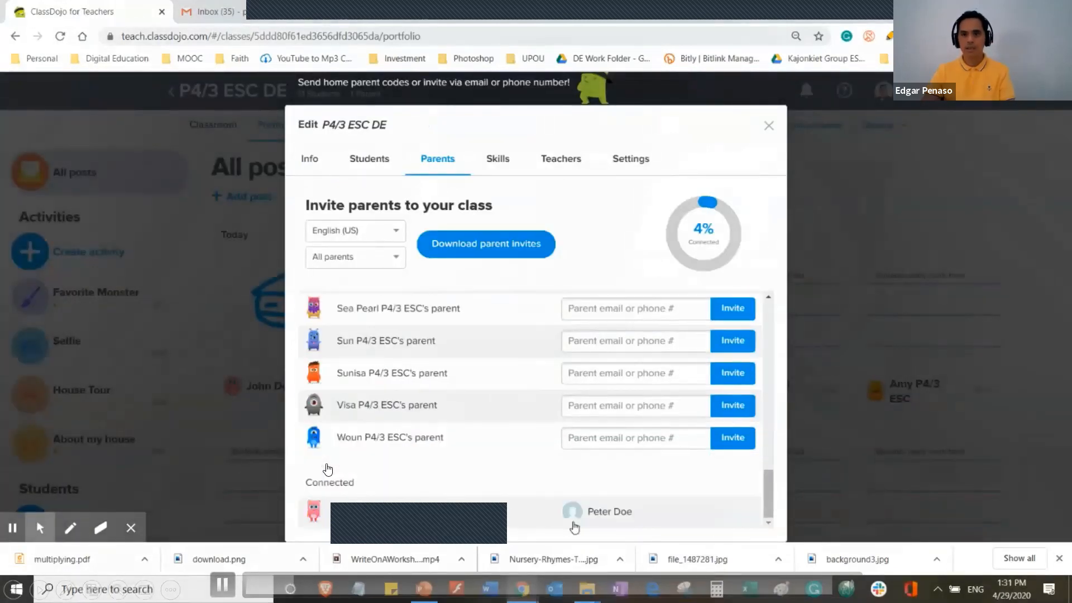
click(769, 127)
Open the class messages and show the conversation with the connected student's parent.
click(411, 124)
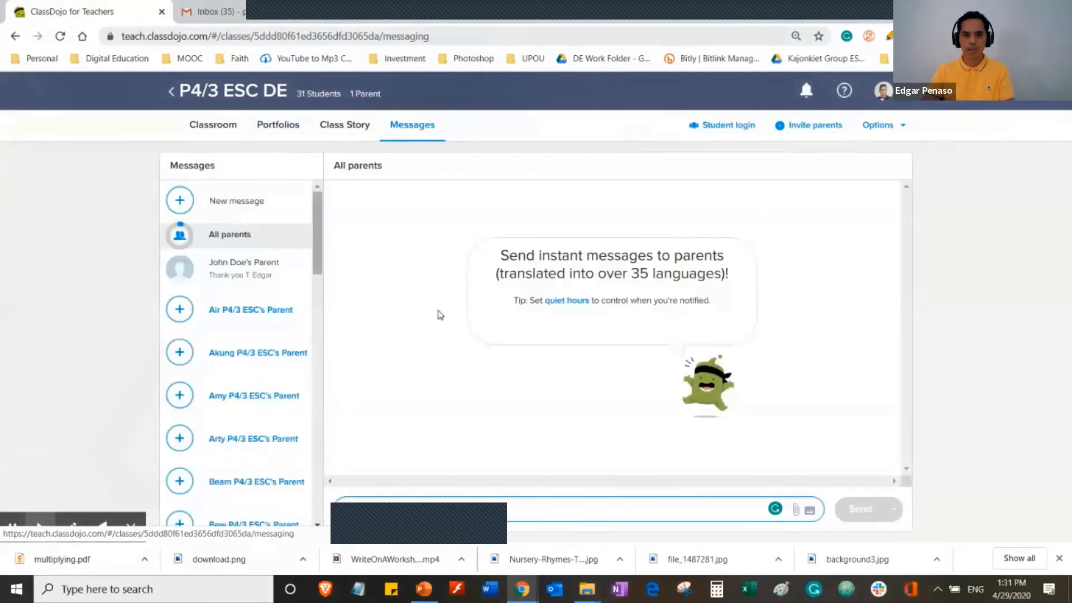
click(239, 275)
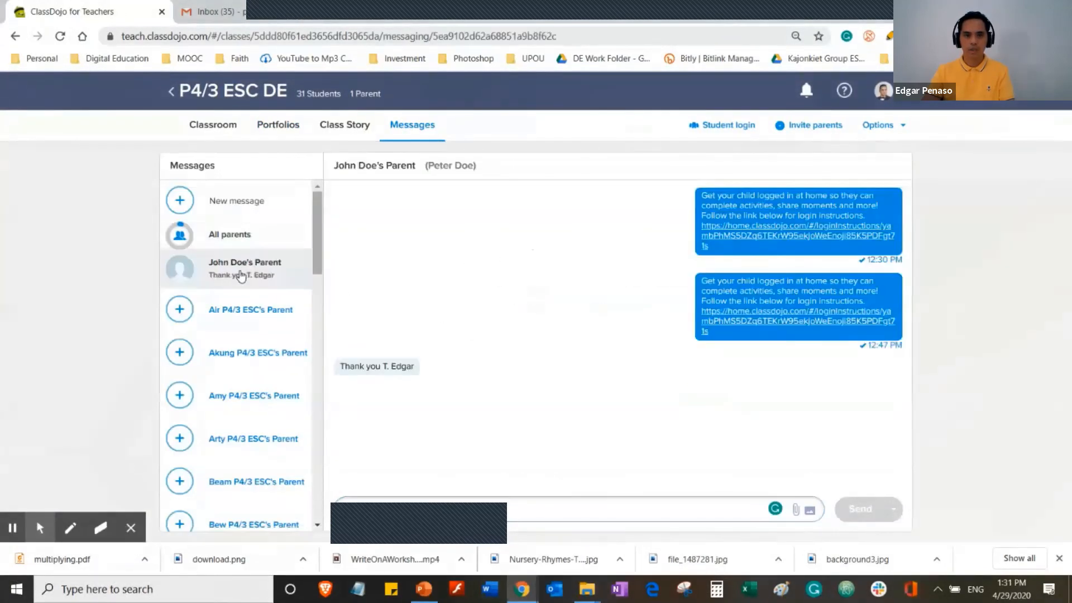
mouse_move(834, 282)
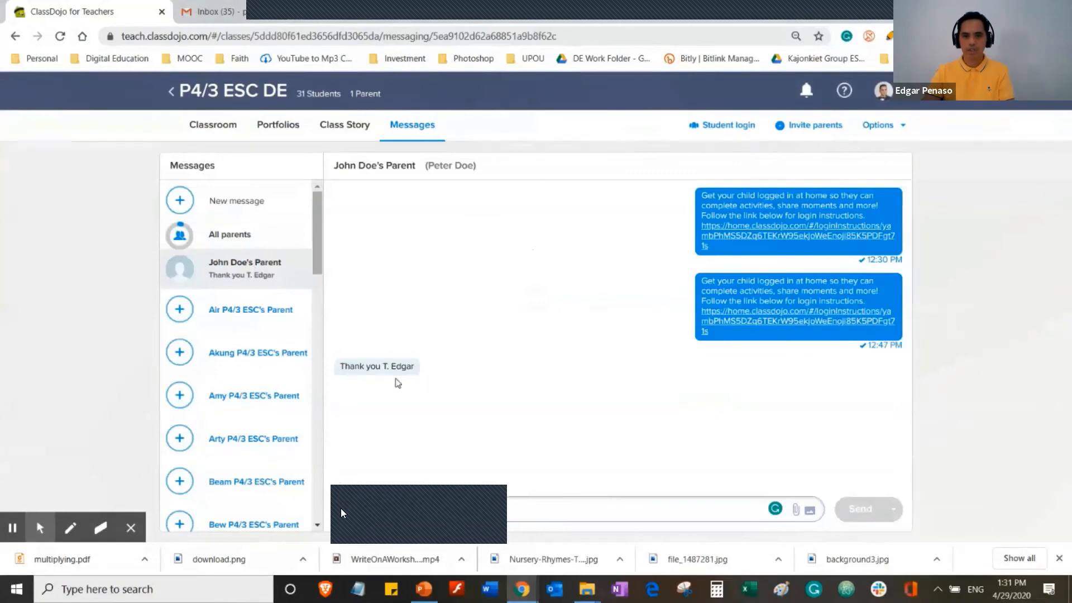
Attach the file multiplying.pdf from the activities folder to the parent conversation and send it.
click(794, 508)
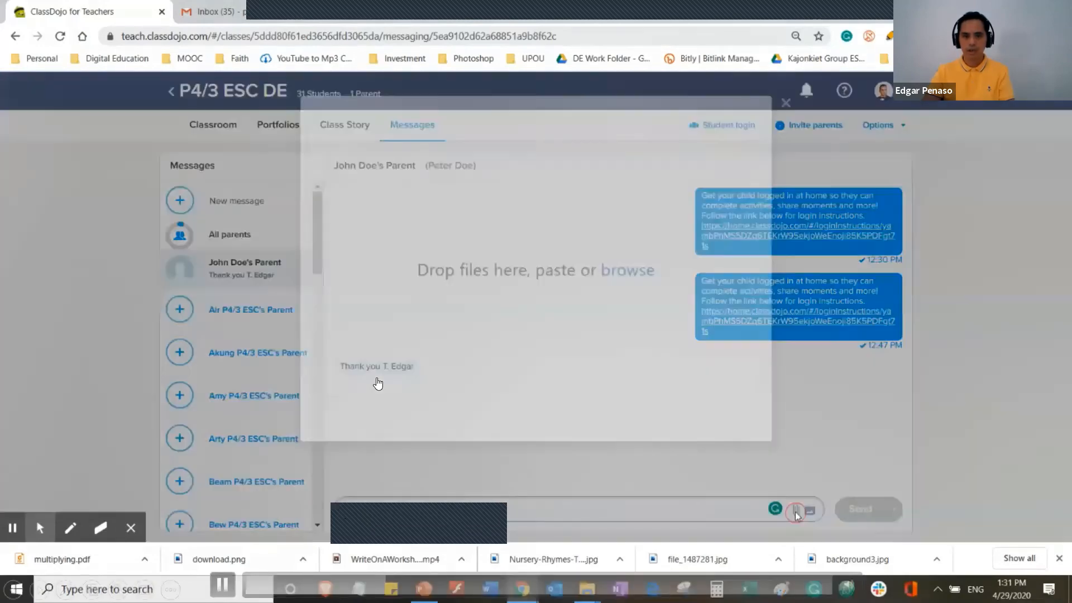
click(626, 309)
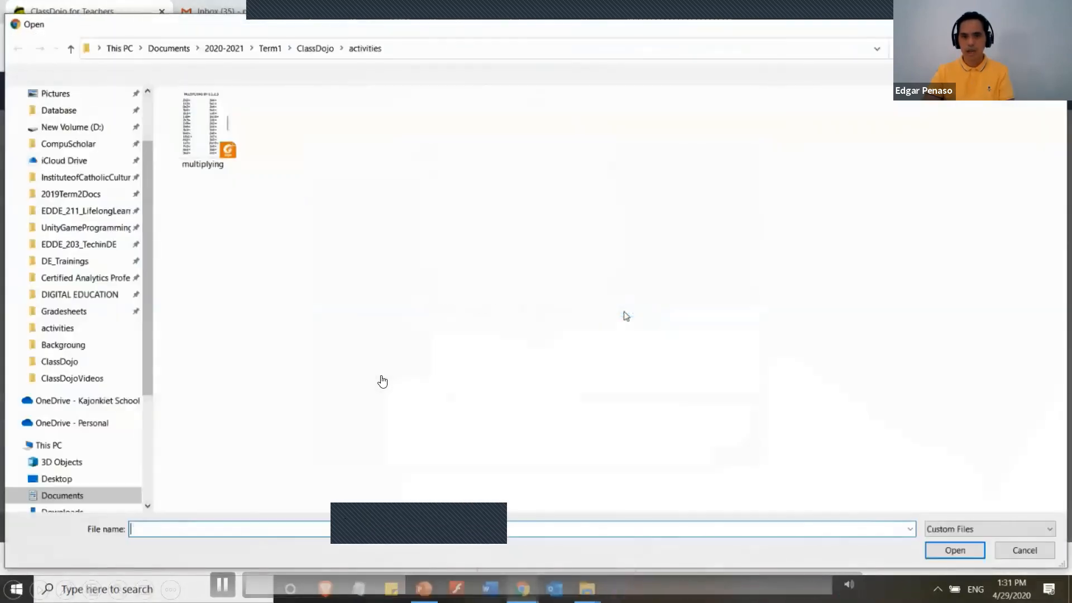
click(202, 129)
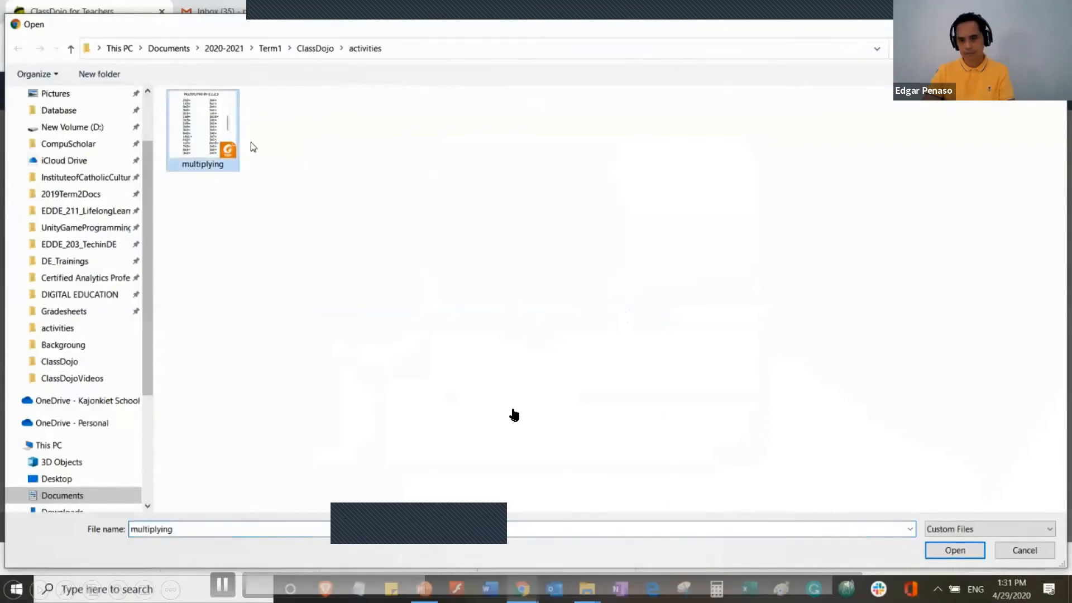
click(954, 551)
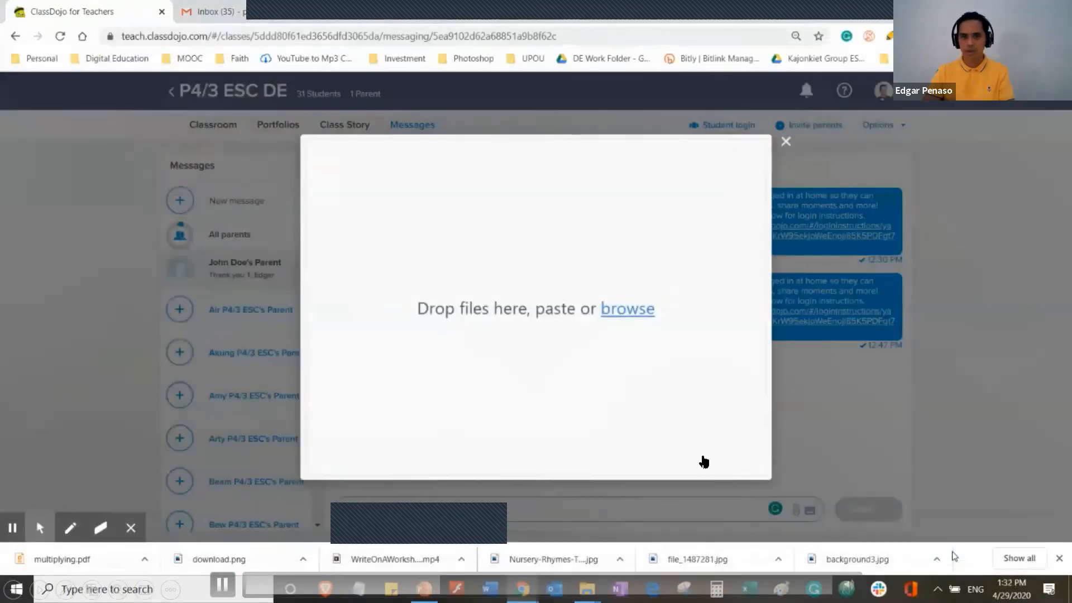
click(358, 461)
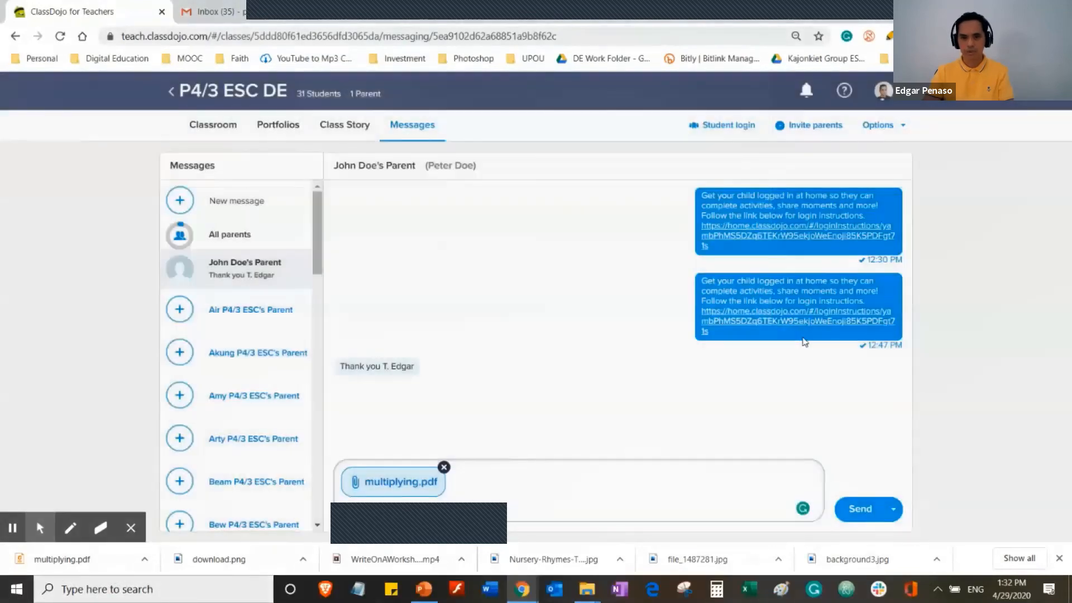
click(854, 509)
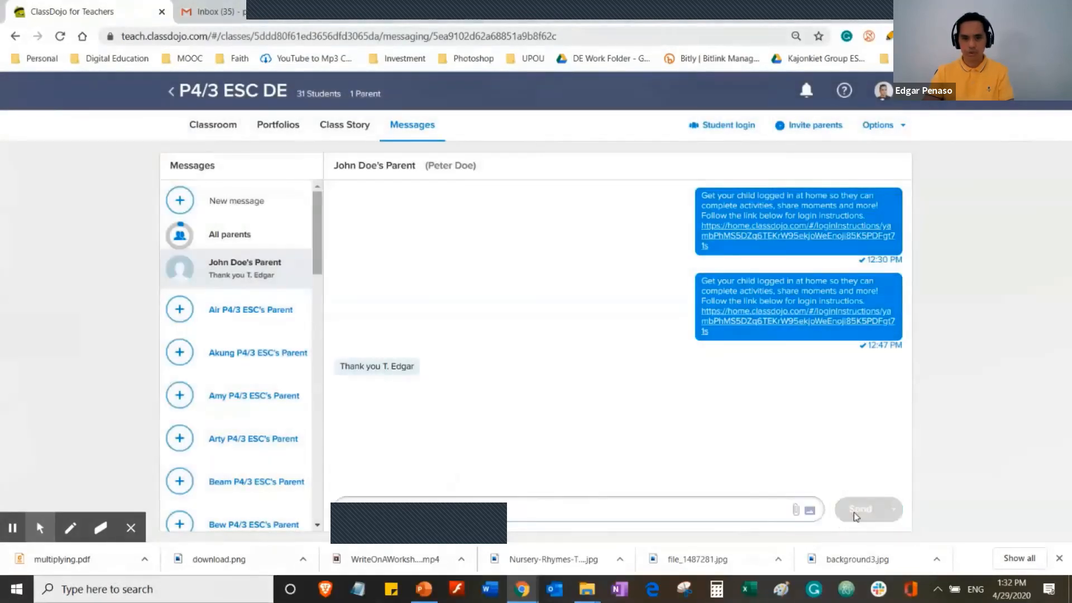
Upload the image Nursery-Rhymes-The-Muffin-Man-Free-Coloring-Page as a photo in the parent conversation and send it.
click(811, 512)
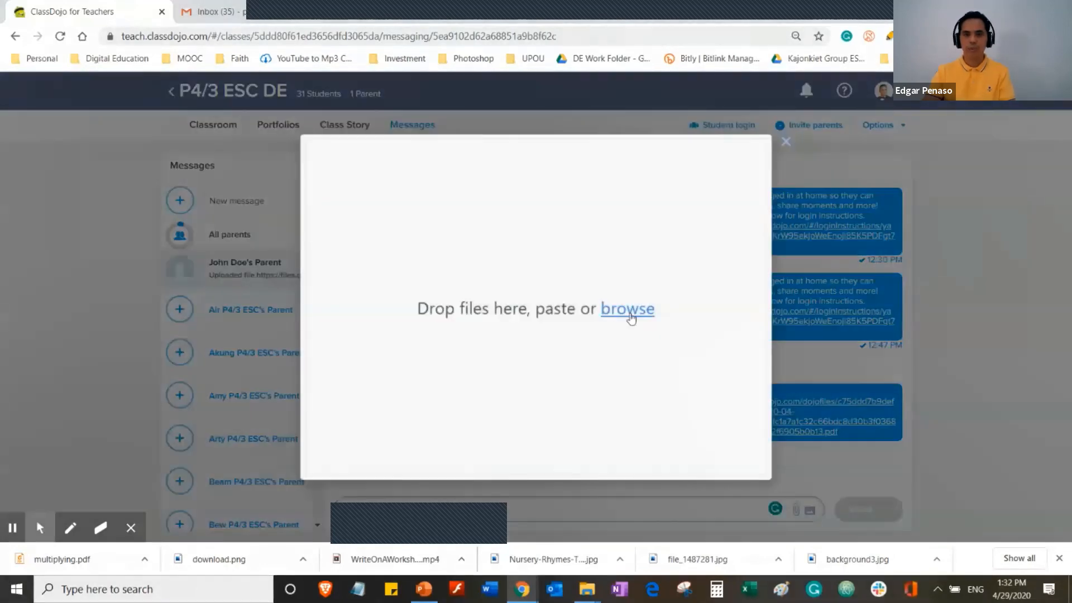
click(626, 309)
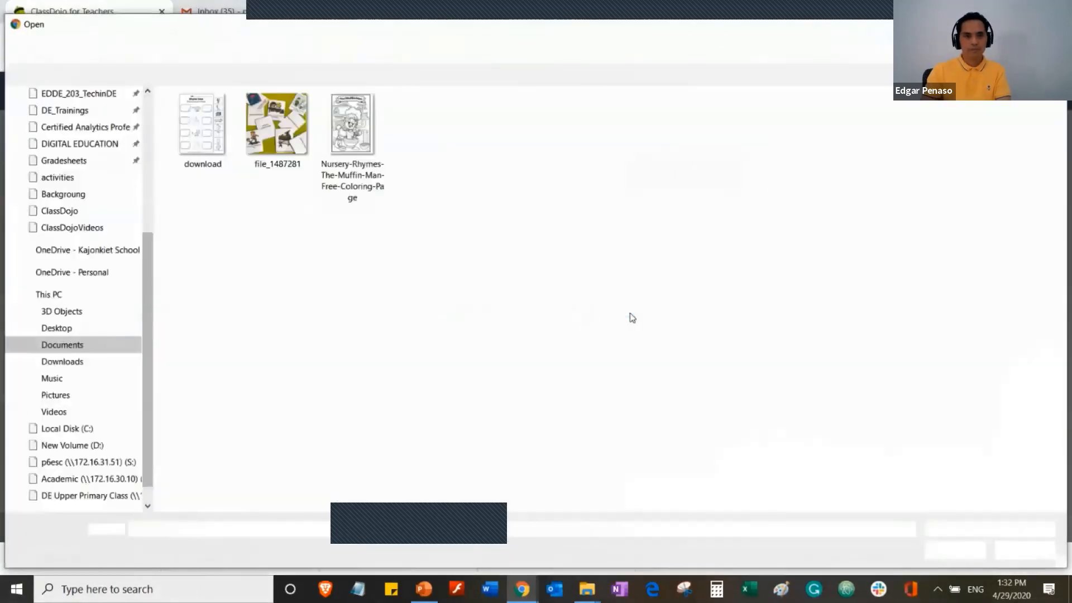
click(352, 150)
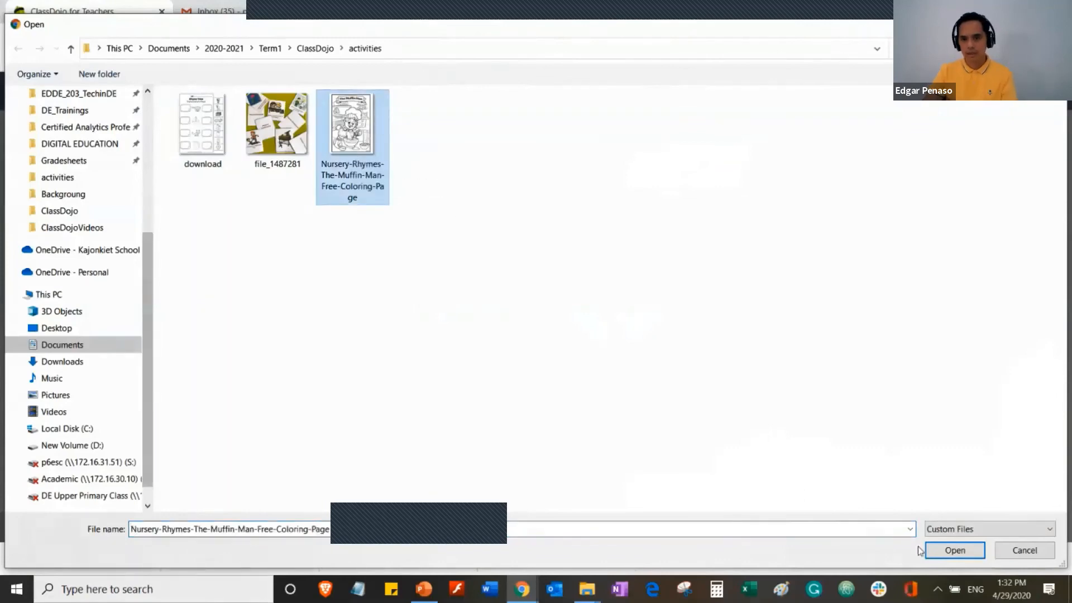
click(952, 549)
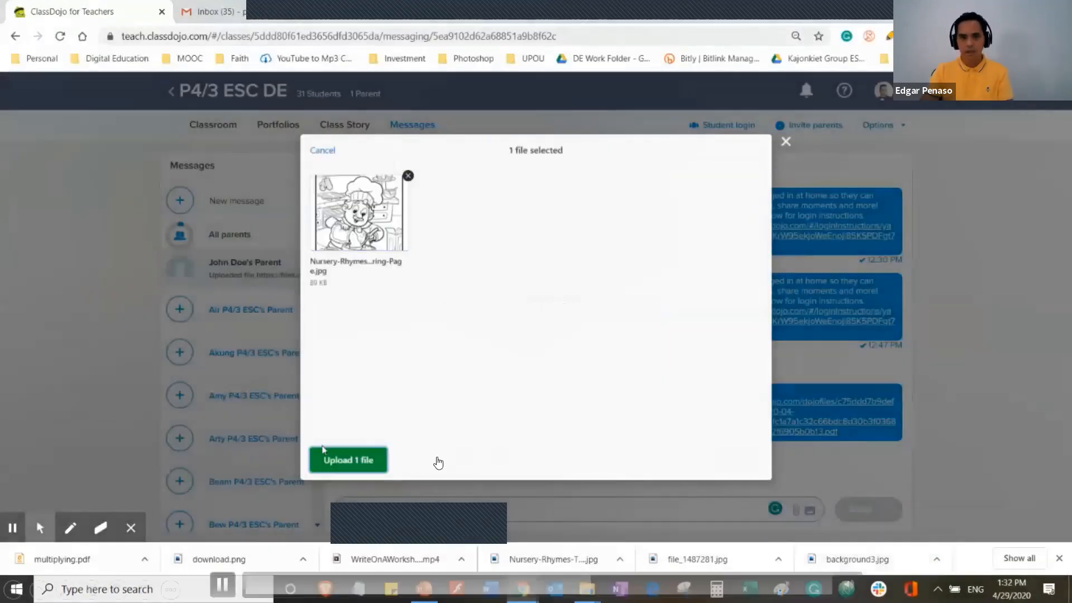
click(351, 459)
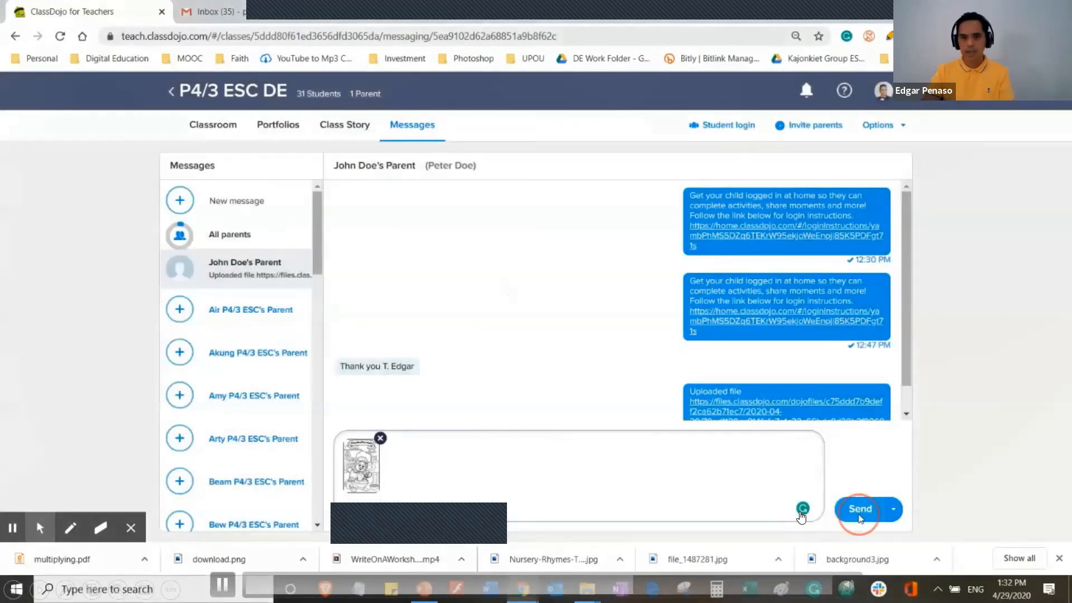
click(857, 509)
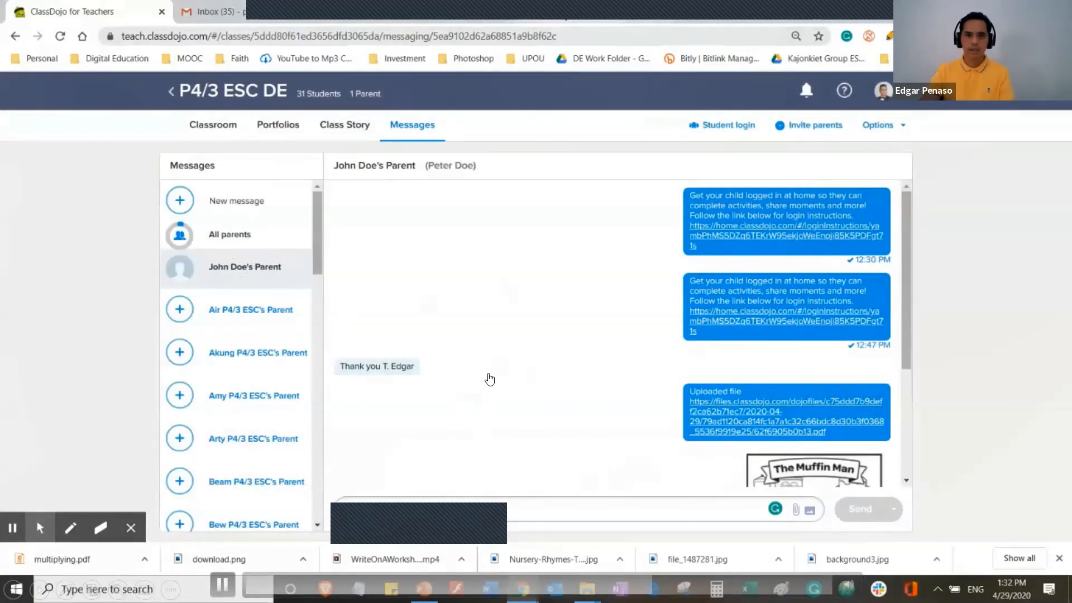
Copy the address of the opened YouTube nursery rhymes video and send it as plain text in the parent conversation.
click(549, 18)
click(251, 37)
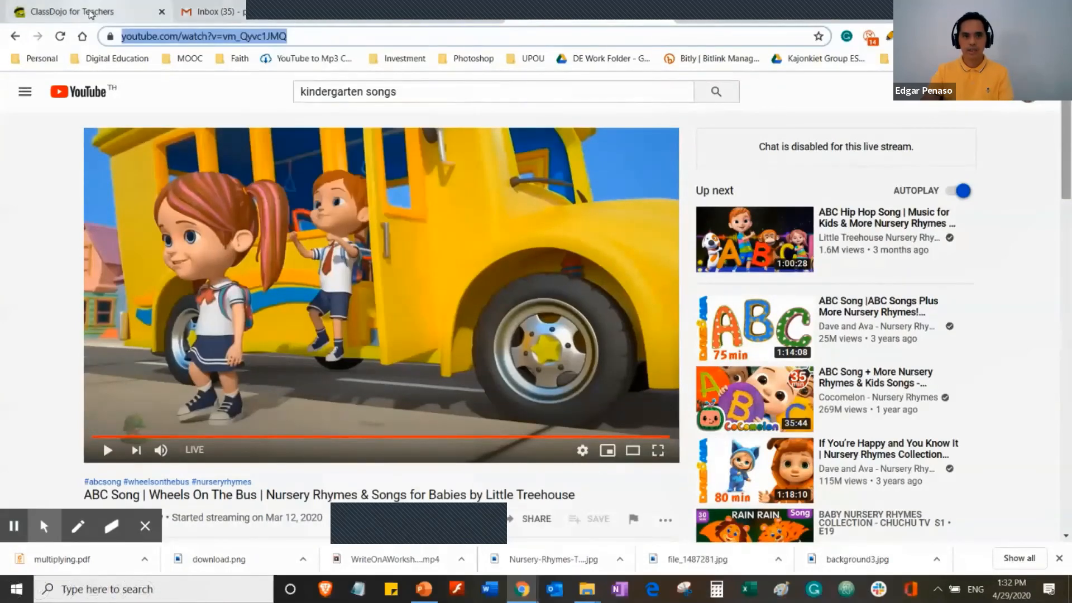
click(70, 11)
right_click(544, 515)
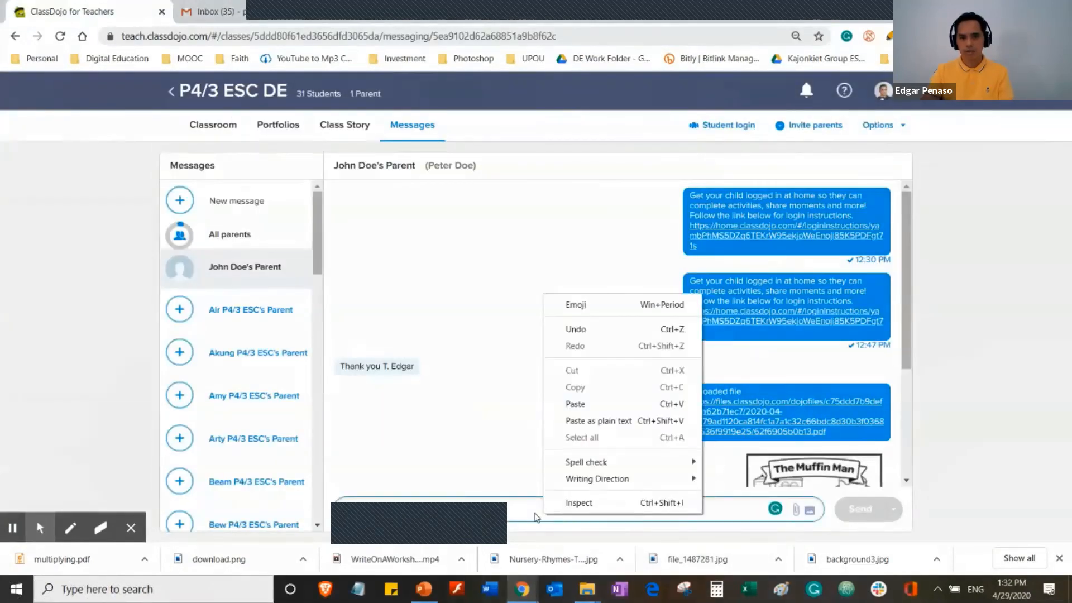
click(611, 421)
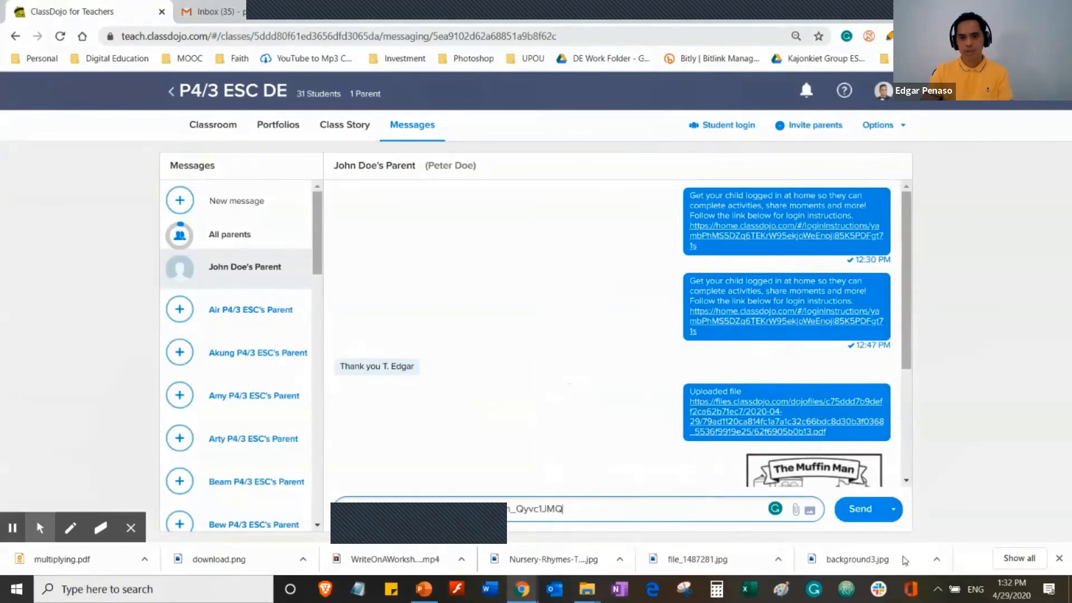
click(868, 514)
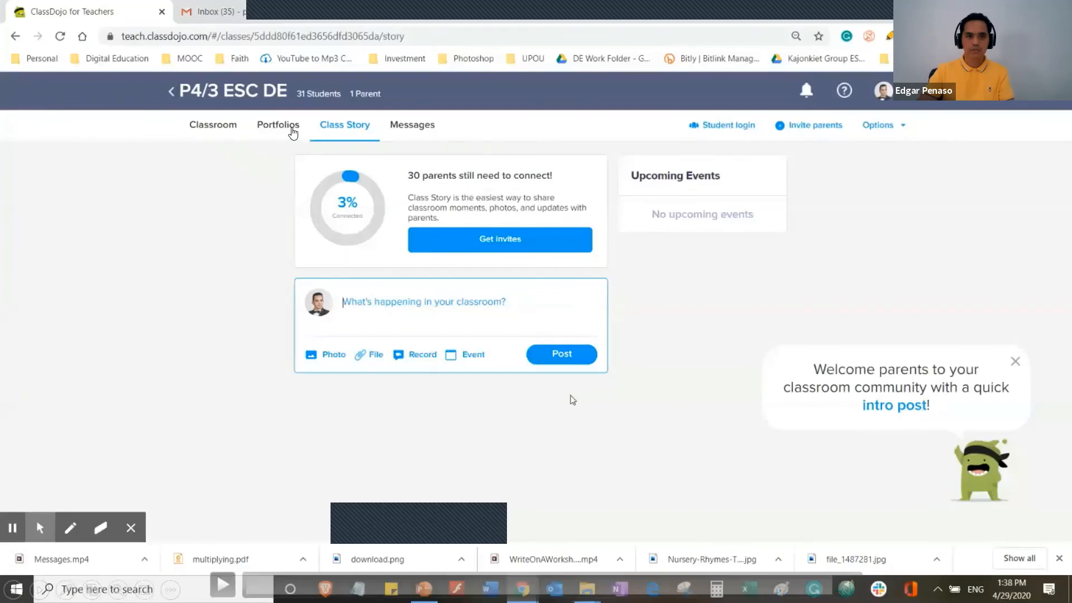
Start a new event from the Class Story and set its date to Apr 30, 2020.
click(222, 584)
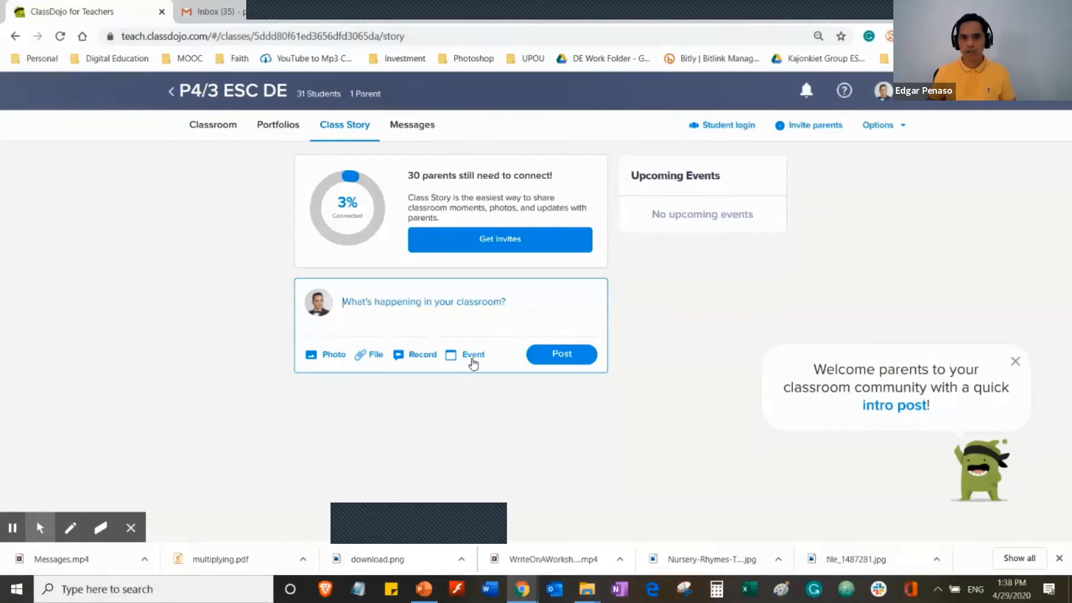
click(472, 361)
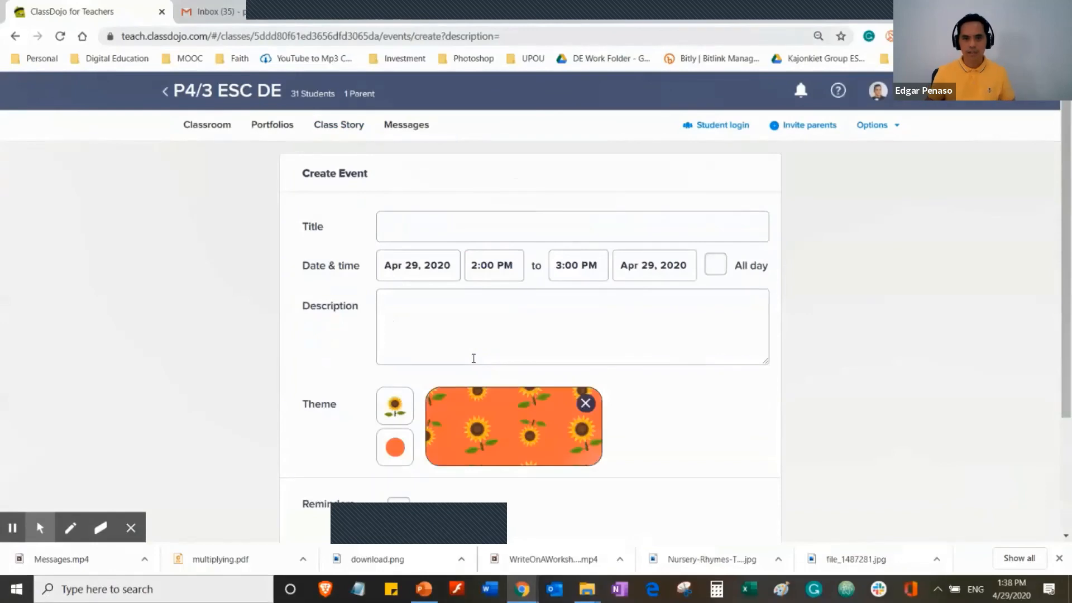
click(433, 264)
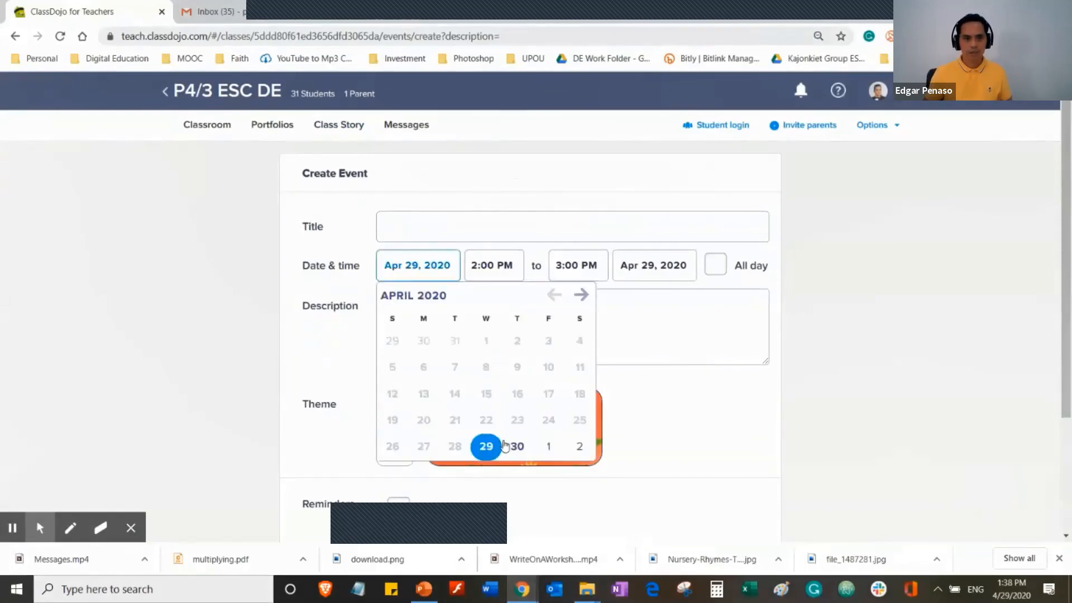
click(508, 445)
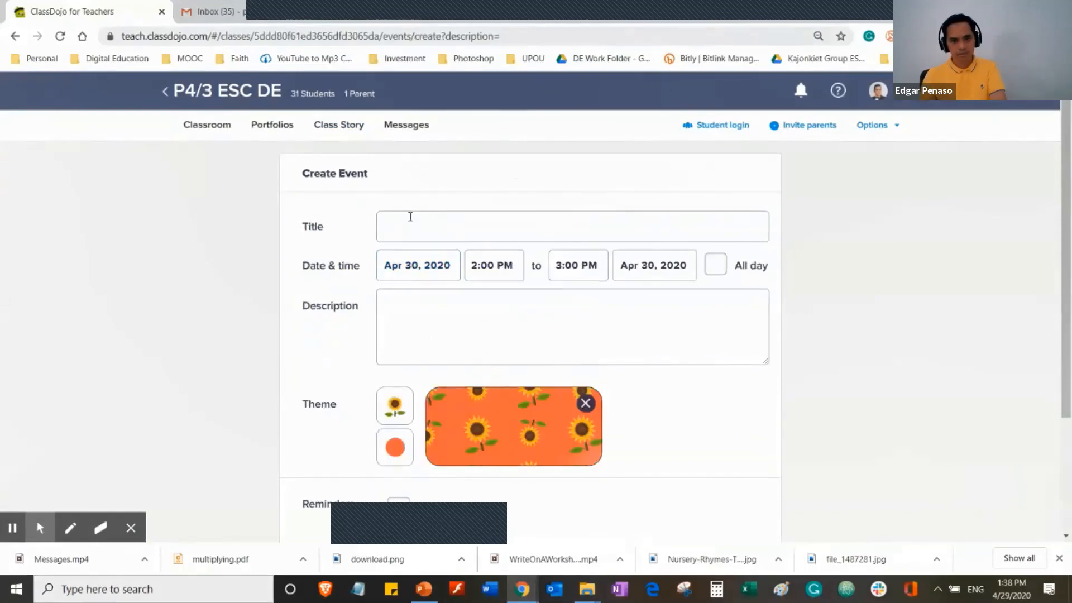
Enter "Math Class" as the event's title and "Lesson on Addition" as its description.
click(410, 219)
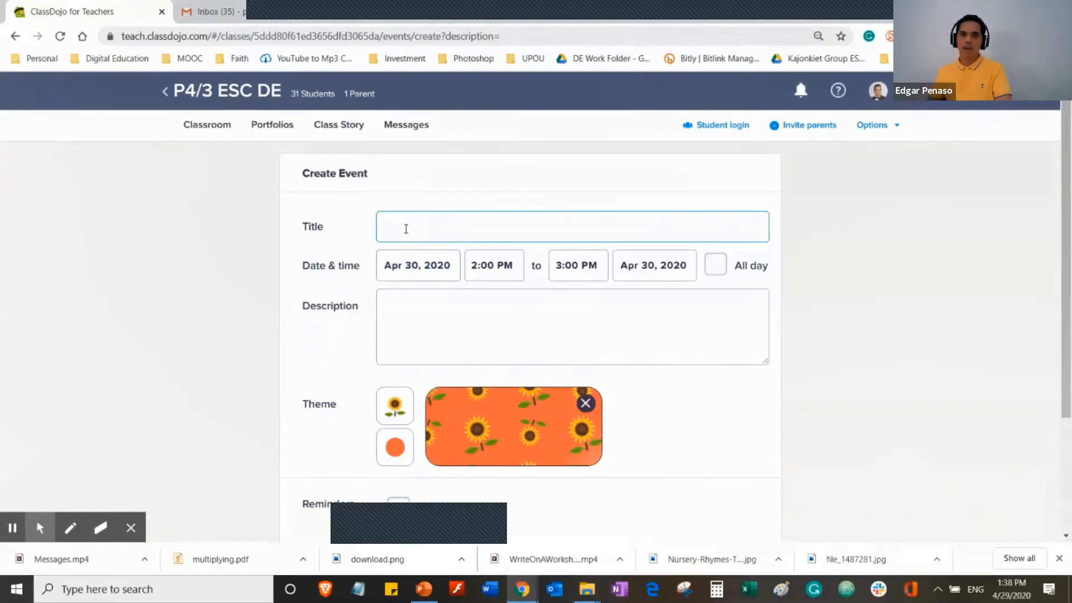
text(Math)
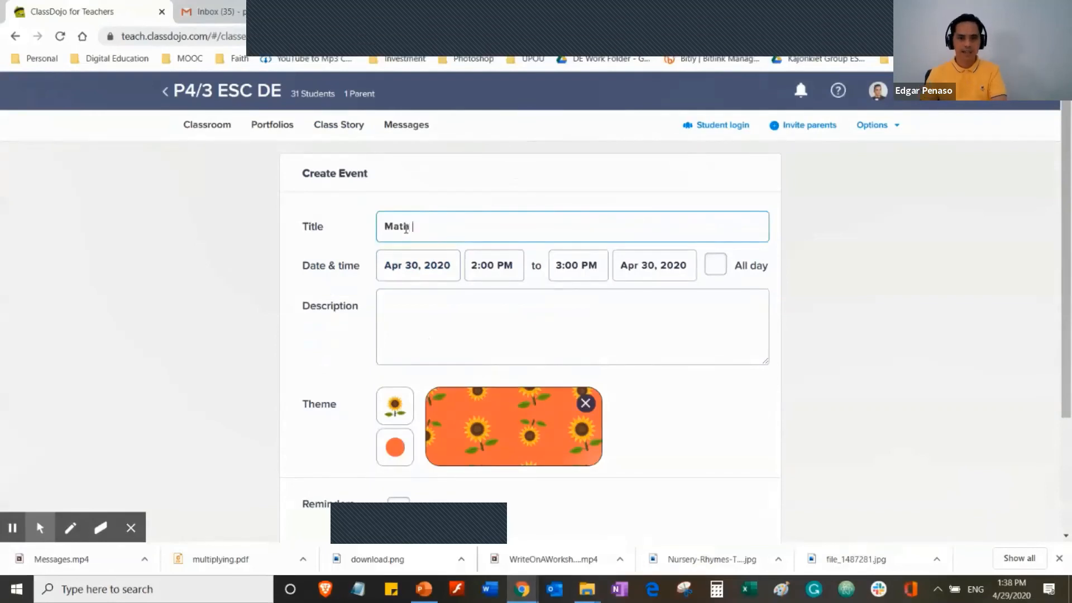
text( Class)
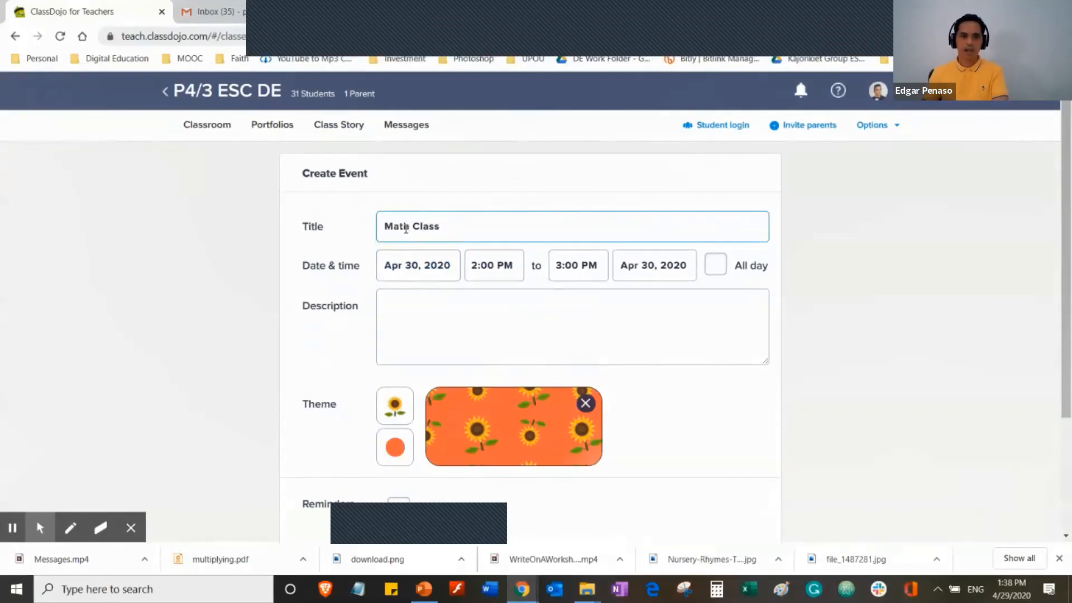
click(419, 310)
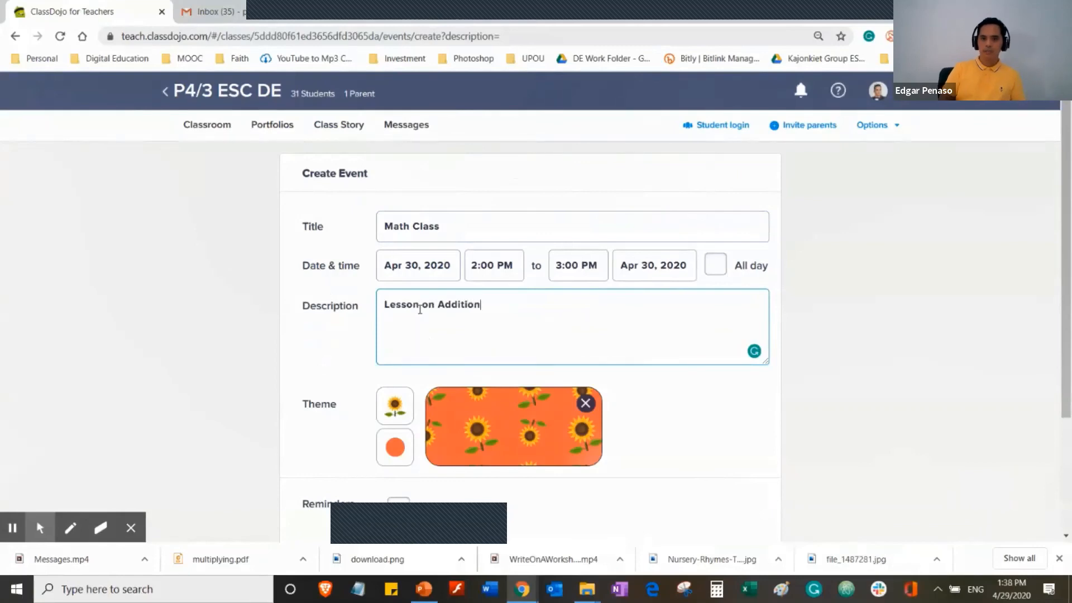
Set the Math Class event's reminders to only Immediately, clearing 5 days, 1 day and 1 hour before, and create the event.
scroll(475, 353, down, 3)
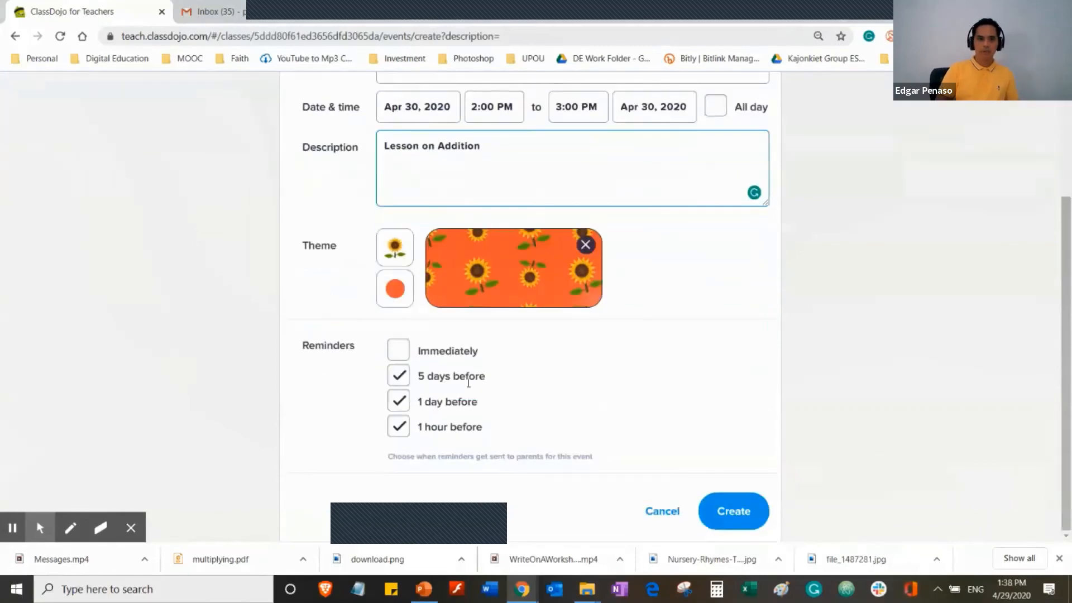
click(400, 352)
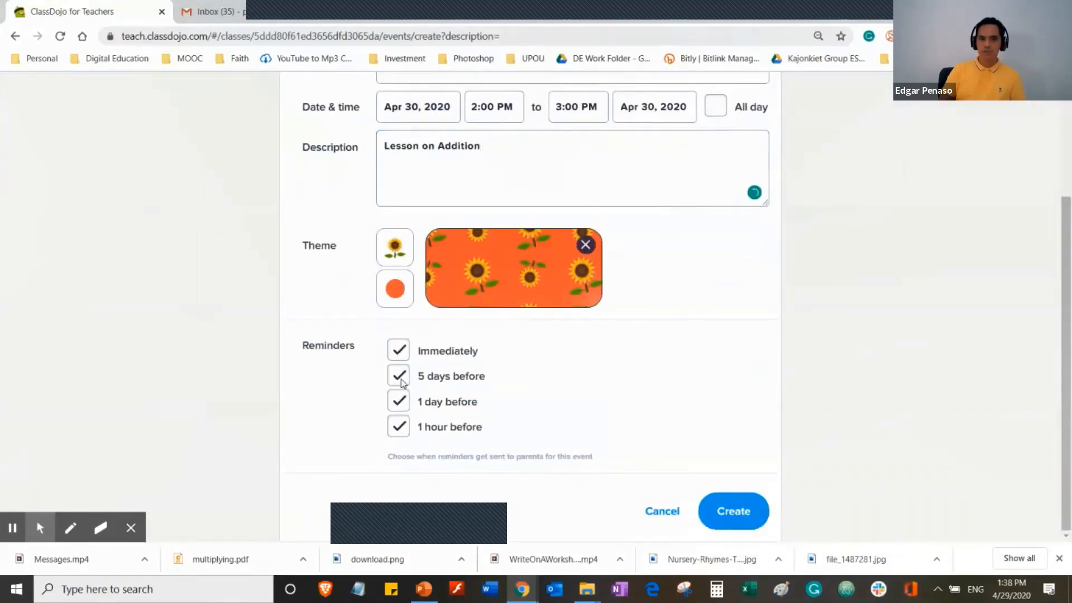
click(401, 402)
click(399, 427)
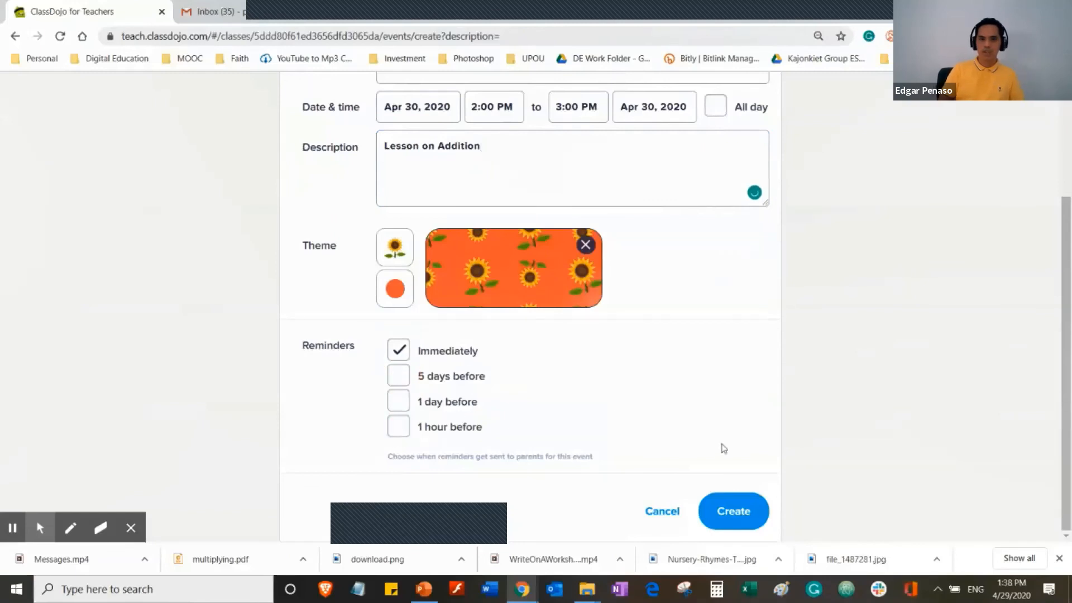
scroll(650, 442, up, 1)
scroll(650, 443, up, 3)
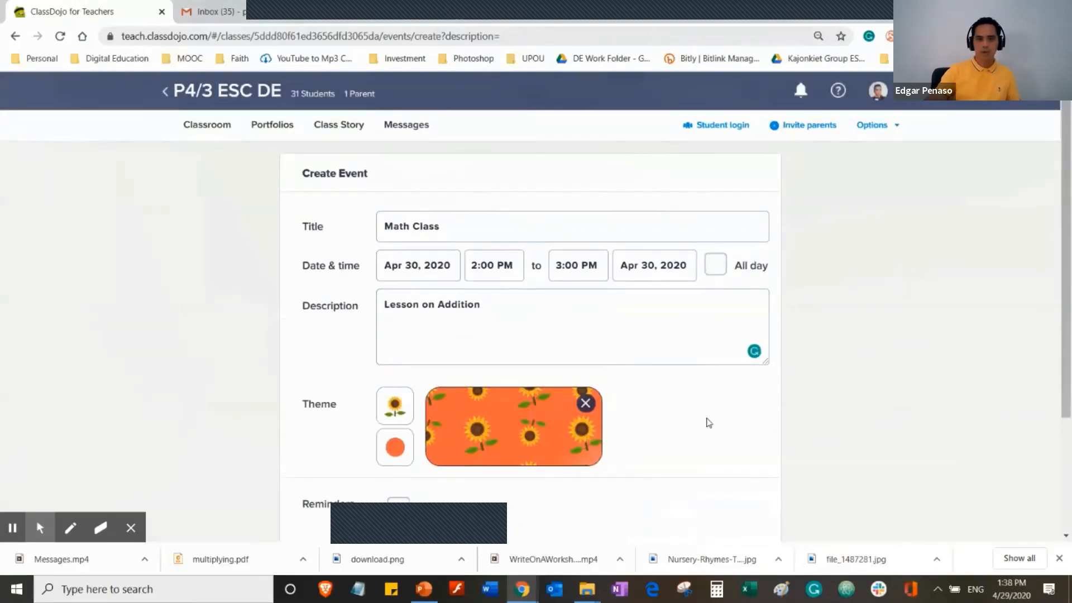
scroll(711, 421, down, 3)
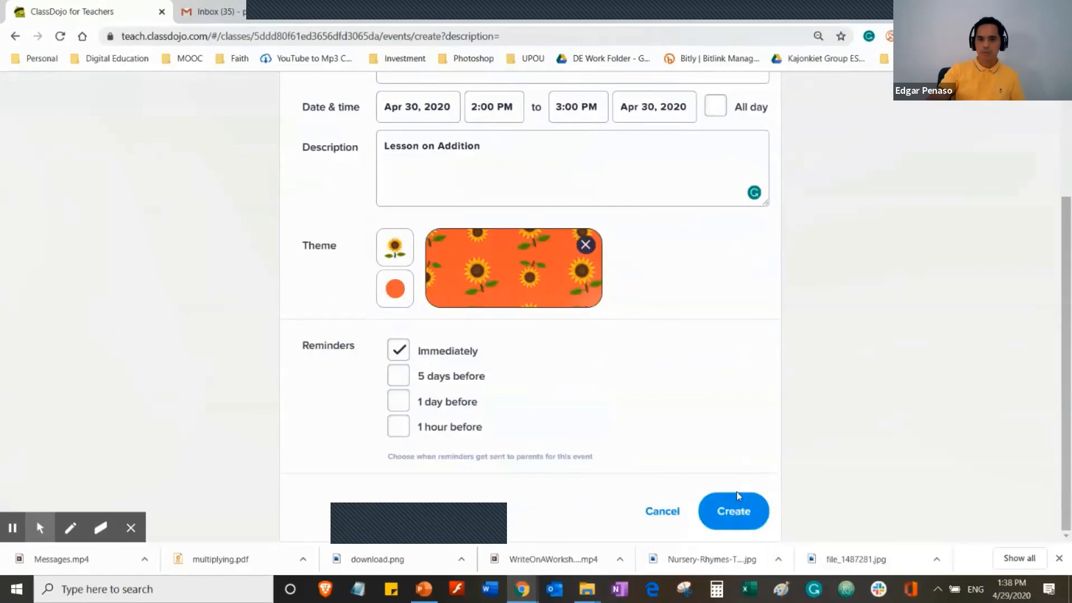
click(734, 514)
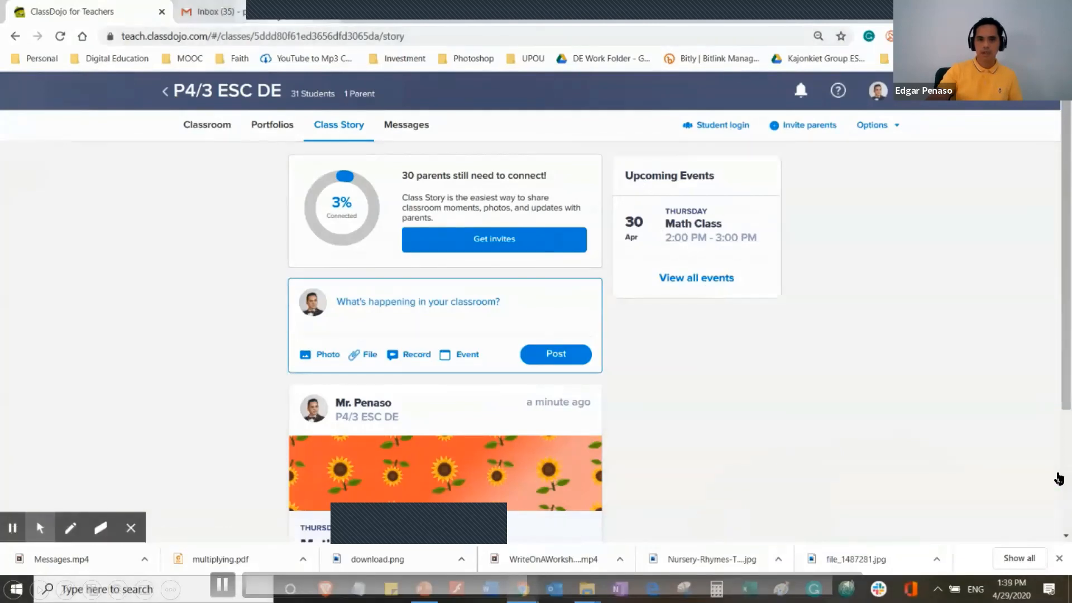
Switch to the parent's Gmail inbox, open the latest ClassDojo portfolio notification and follow its View now link to the parent account.
key(ctrl+Tab)
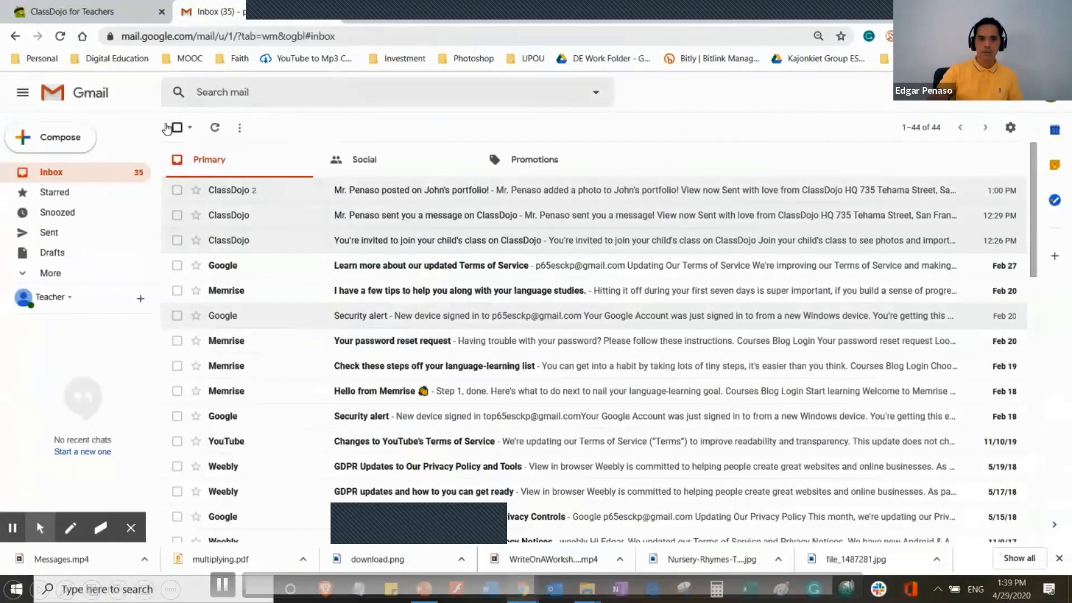
click(216, 128)
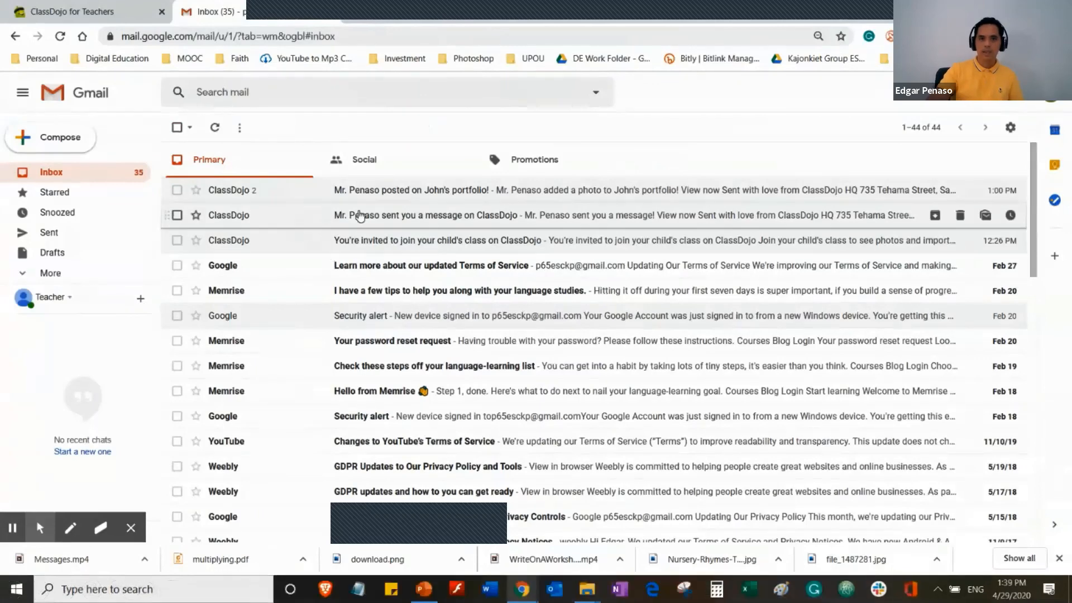
click(434, 197)
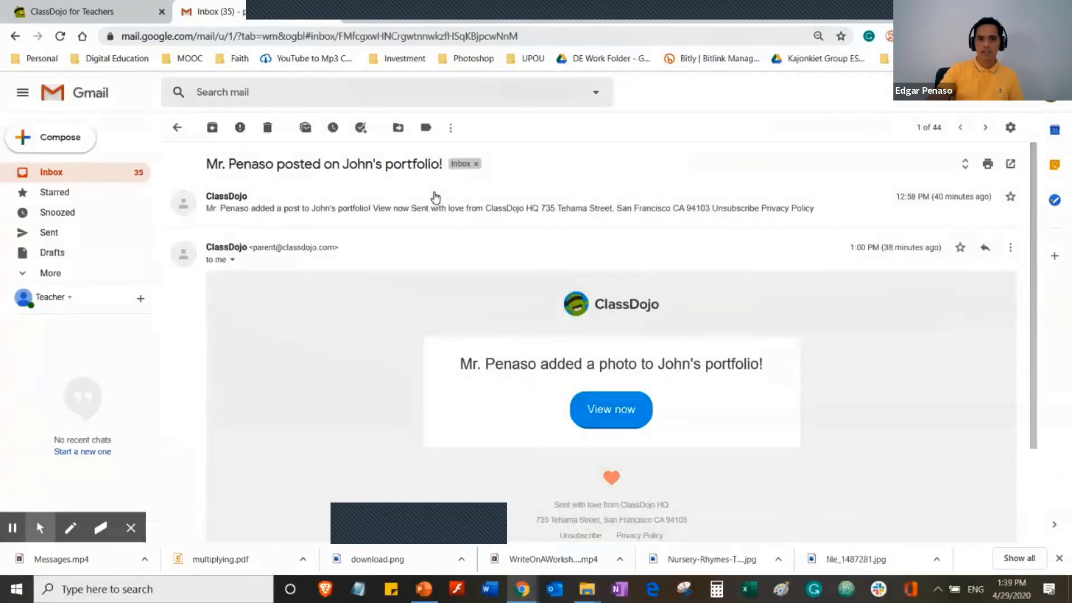
click(597, 412)
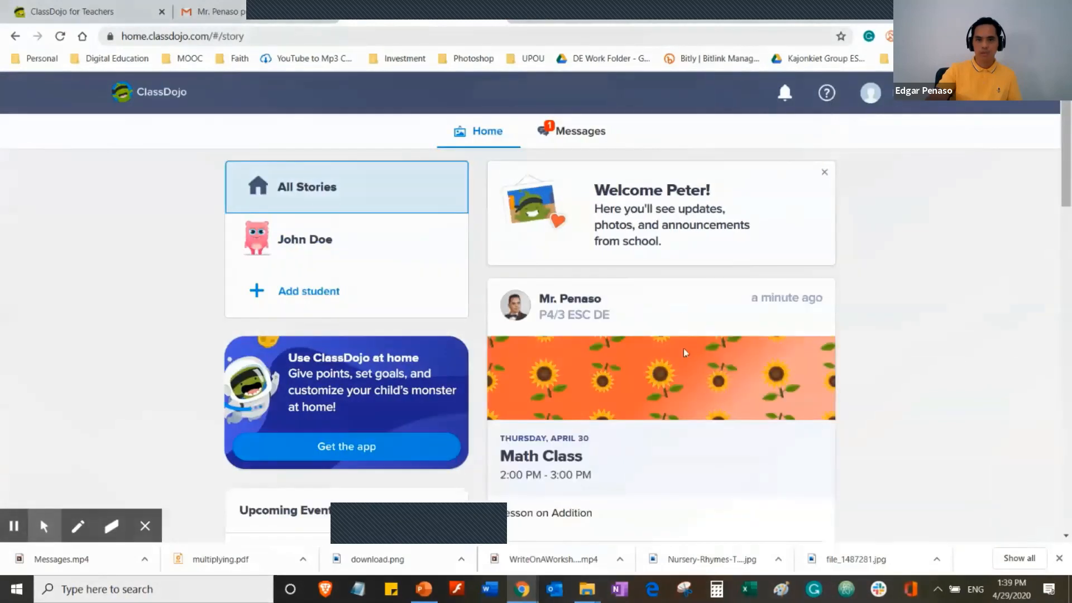
Post the comment "Thanks for the reminder" on the Math Class event in the parent's story feed.
scroll(684, 348, down, 3)
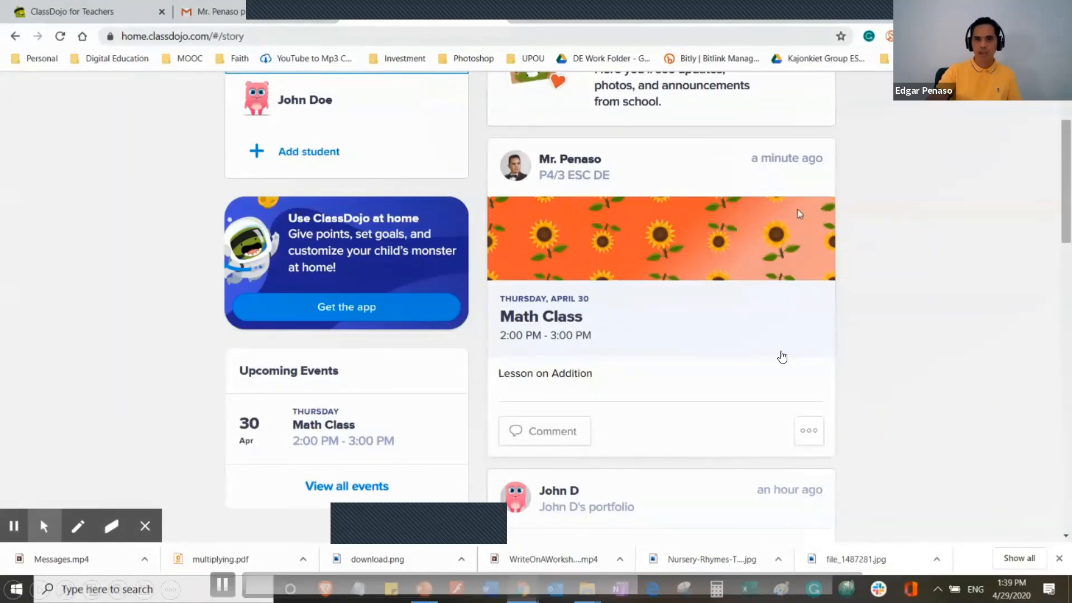
click(525, 431)
click(611, 483)
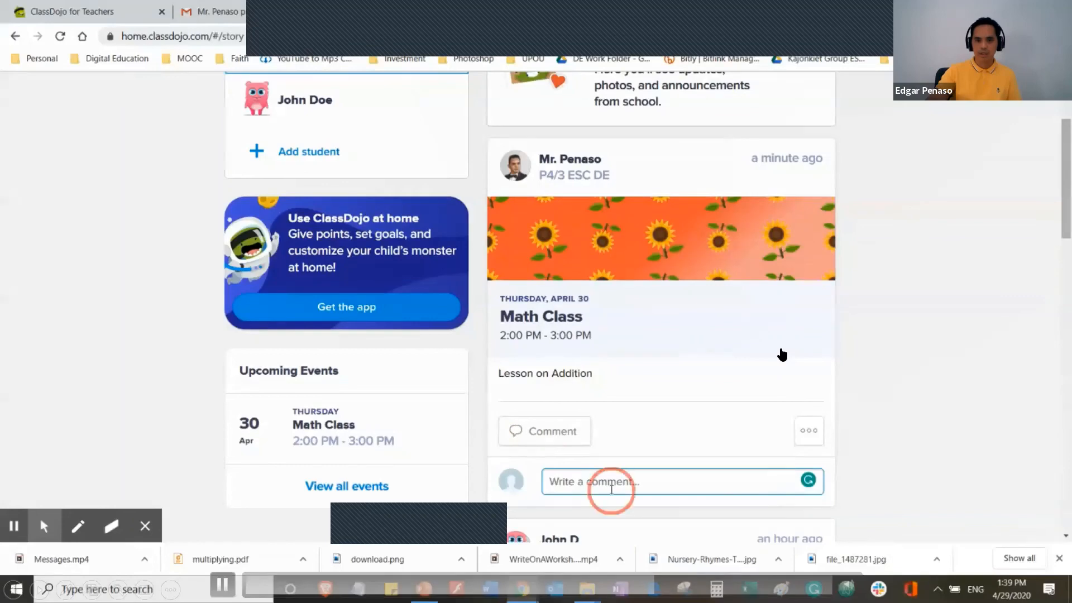
text(thank)
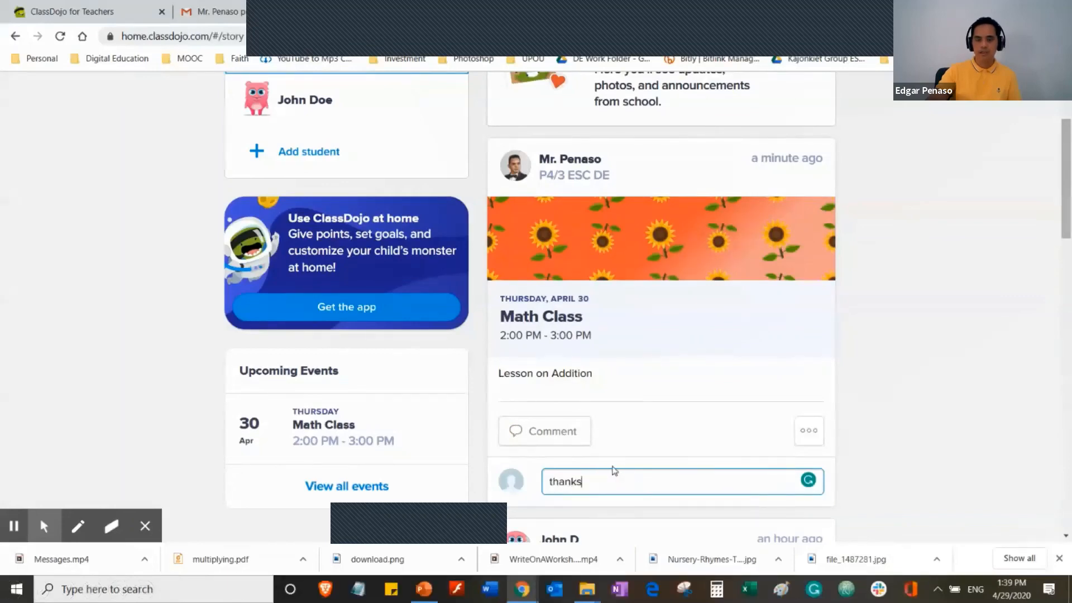
text(s)
key(BackSpace)
key(BackSpace)
key(BackSpace)
key(BackSpace)
key(BackSpace)
key(BackSpace)
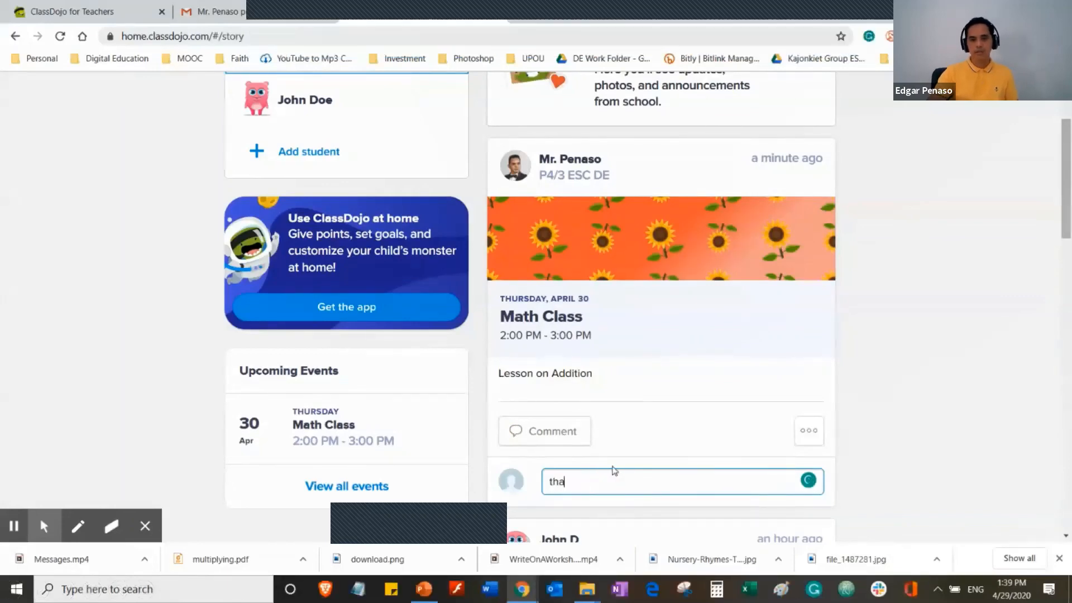
text(Thanks)
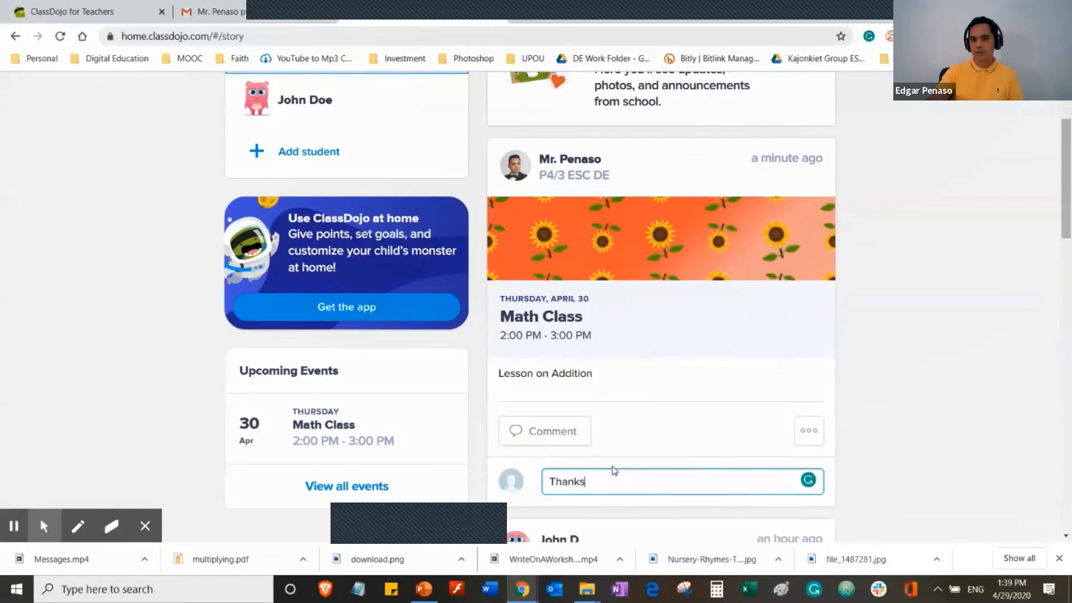
text( for the reminder)
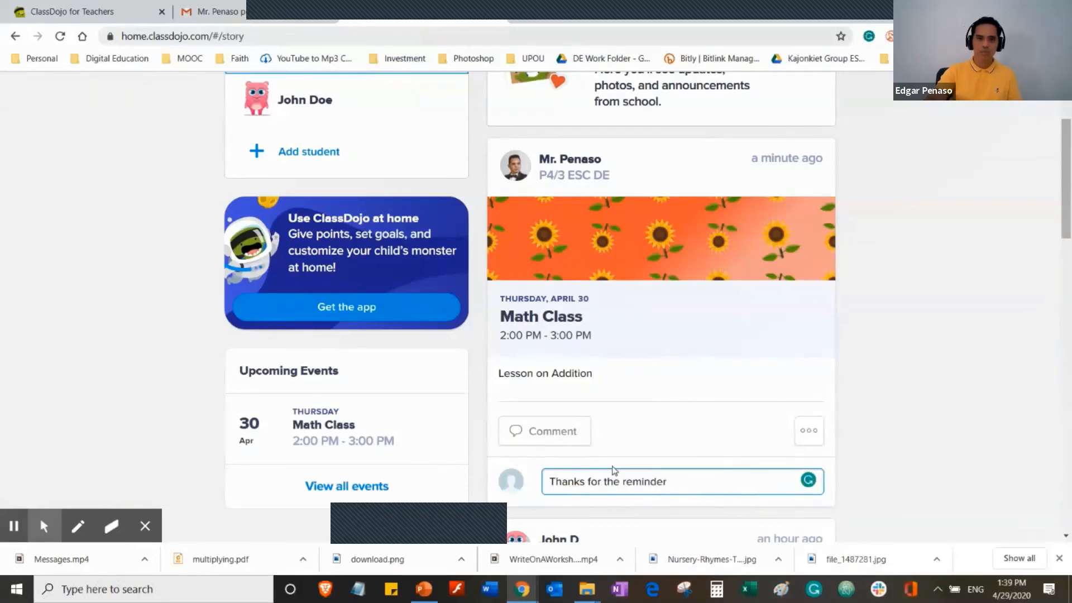
key(Return)
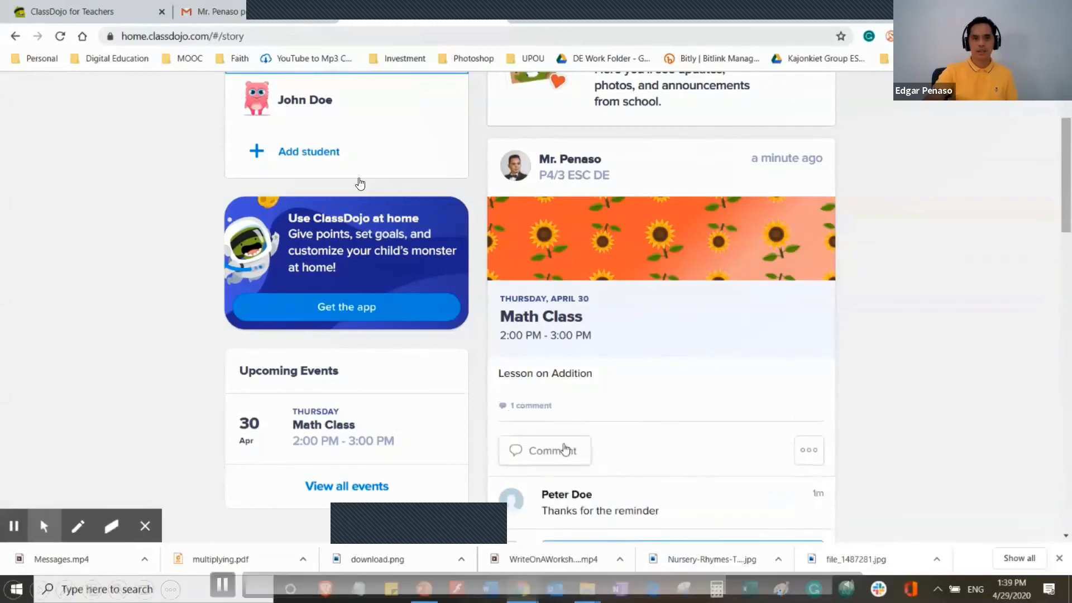
Review the commented Math Class post and the teacher's messages in the parent account, ending on the home feed.
click(502, 410)
click(503, 409)
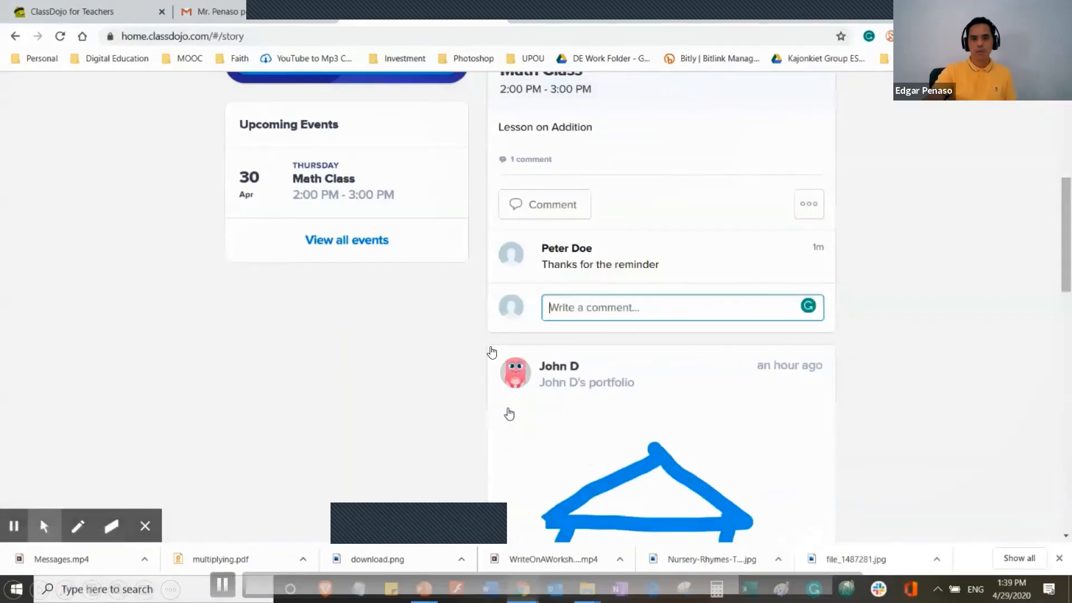
scroll(713, 444, up, 3)
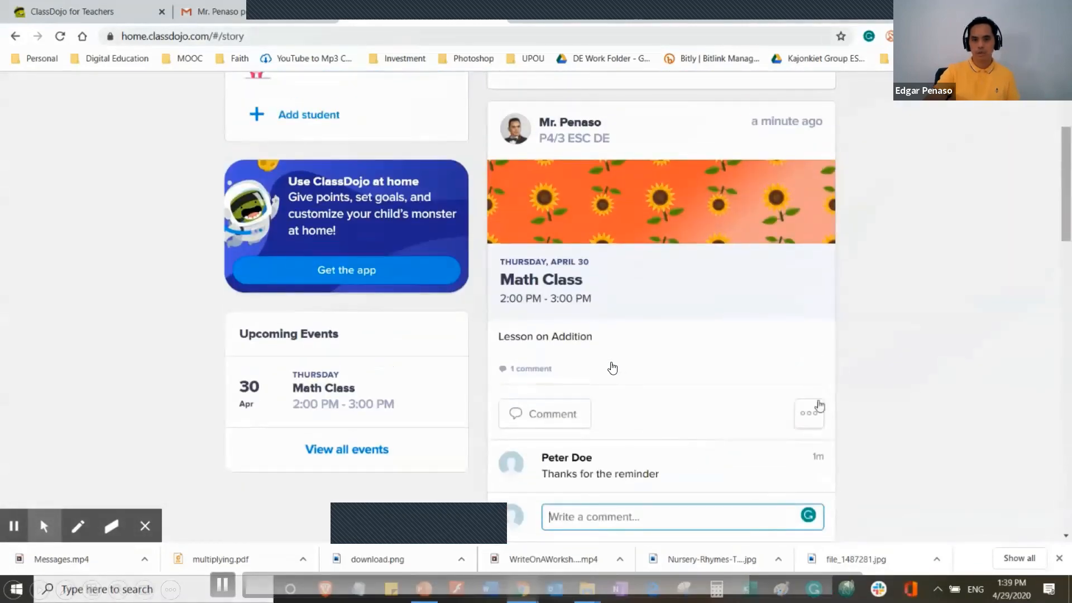
scroll(640, 353, up, 2)
scroll(658, 313, up, 1)
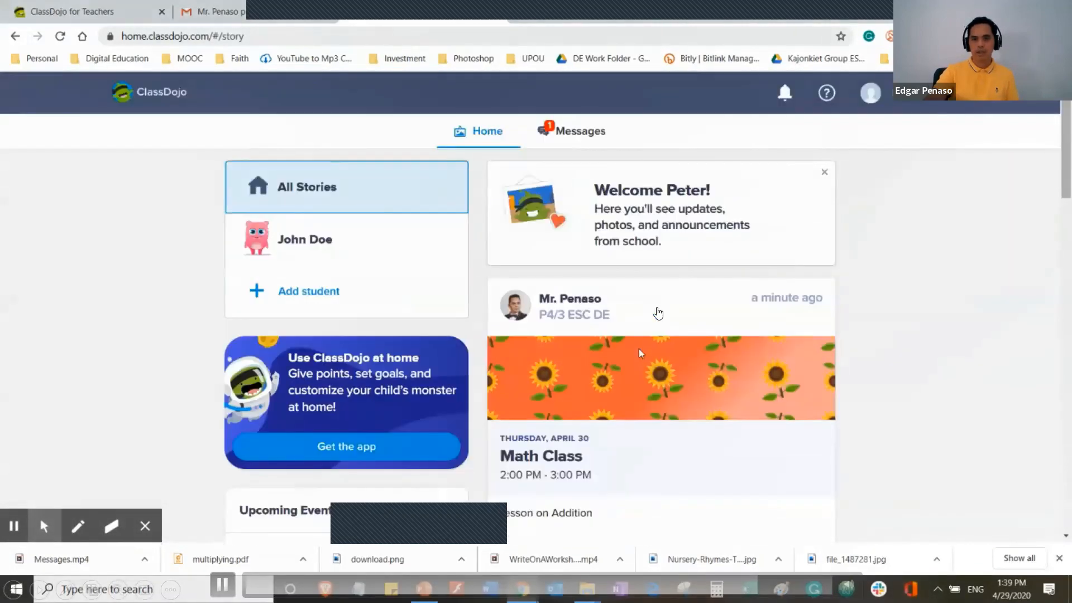
click(580, 132)
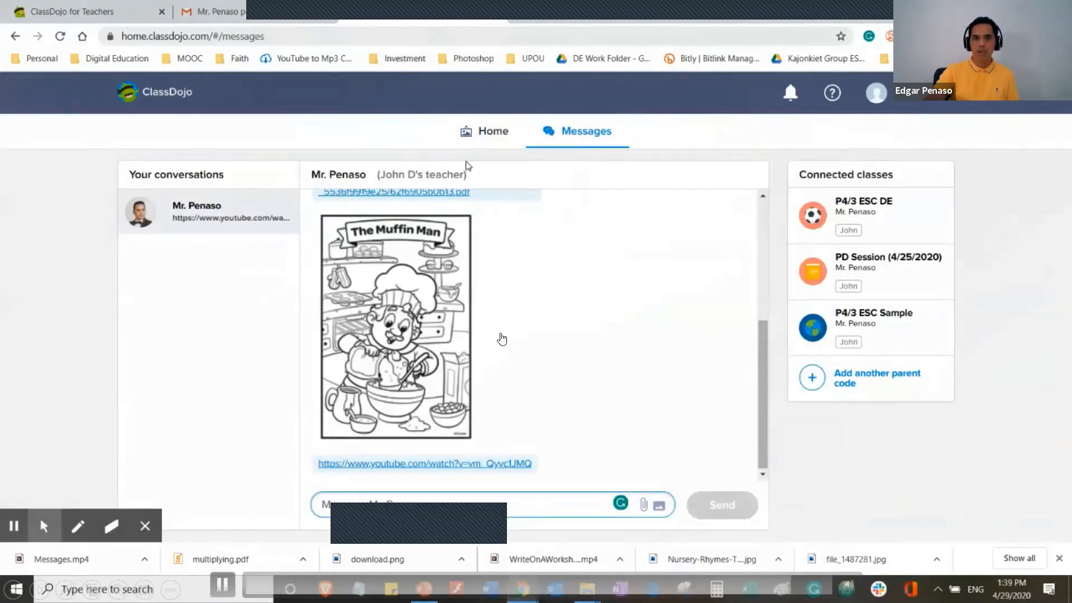
click(491, 140)
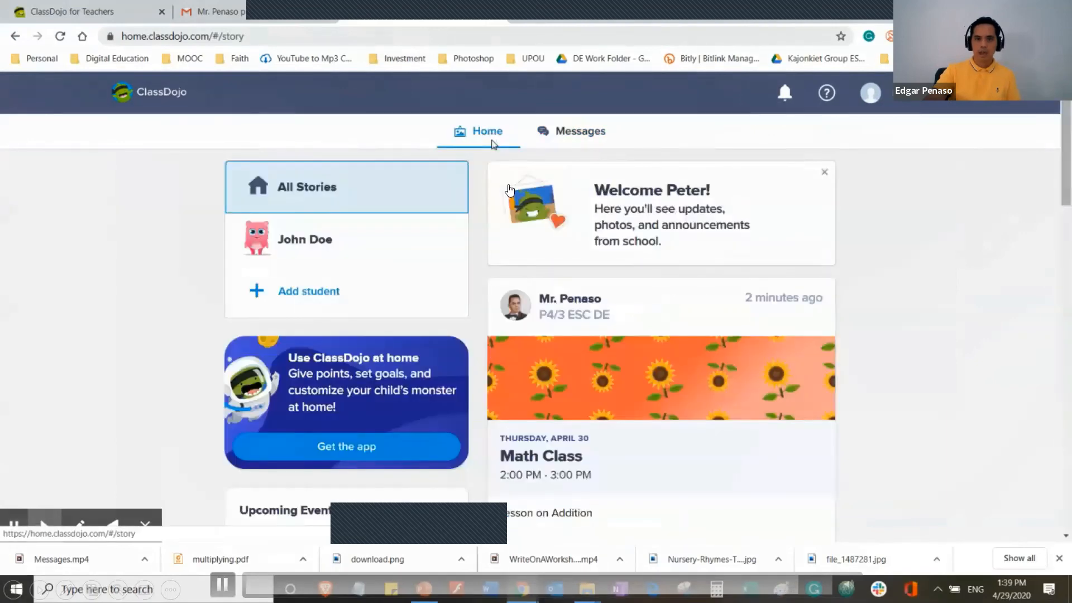
scroll(491, 168, down, 5)
scroll(614, 400, up, 5)
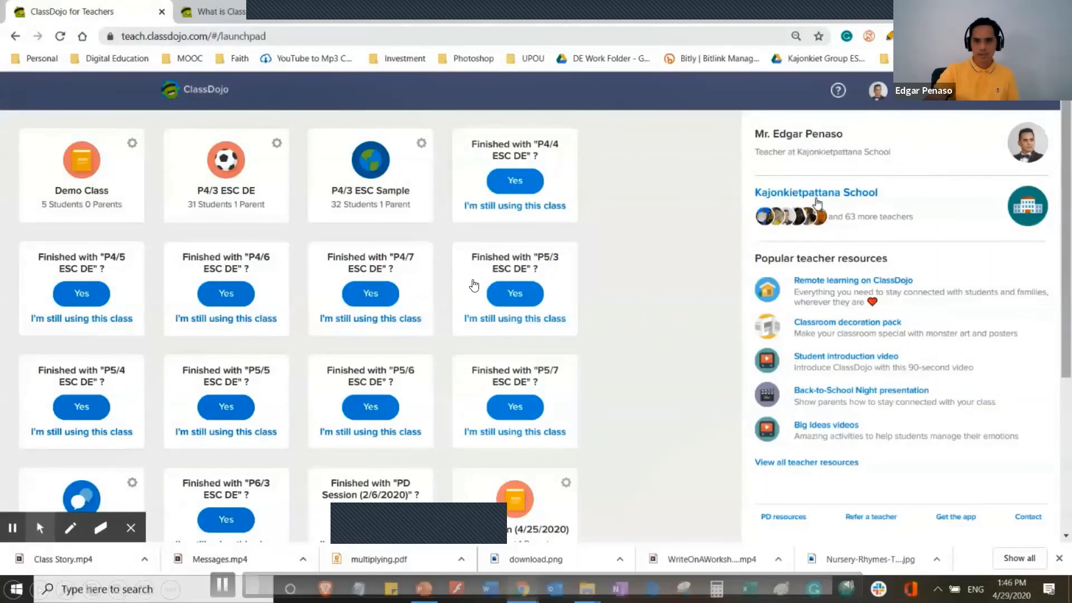
Start a new event in Kajonkietpattana School's School Story and title it "Teachers' ClassDojo Training".
click(816, 198)
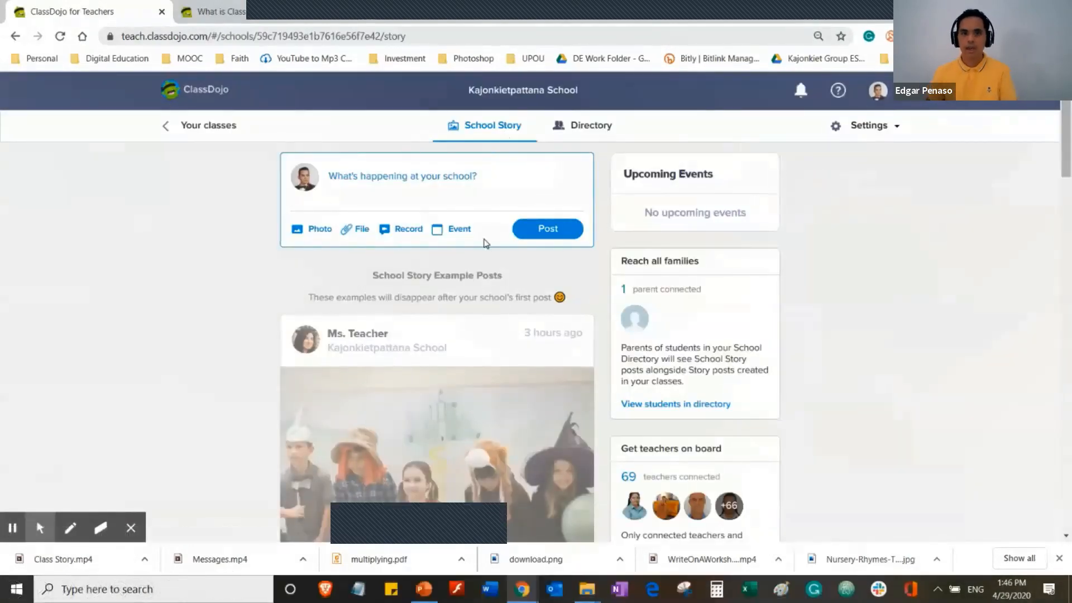
click(460, 228)
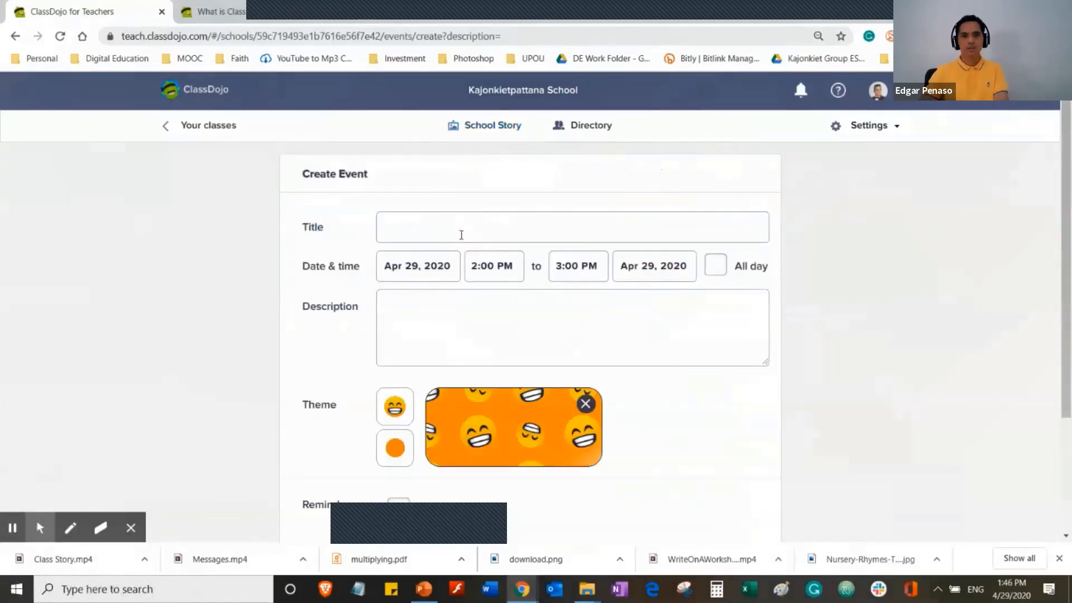
click(459, 235)
text(T)
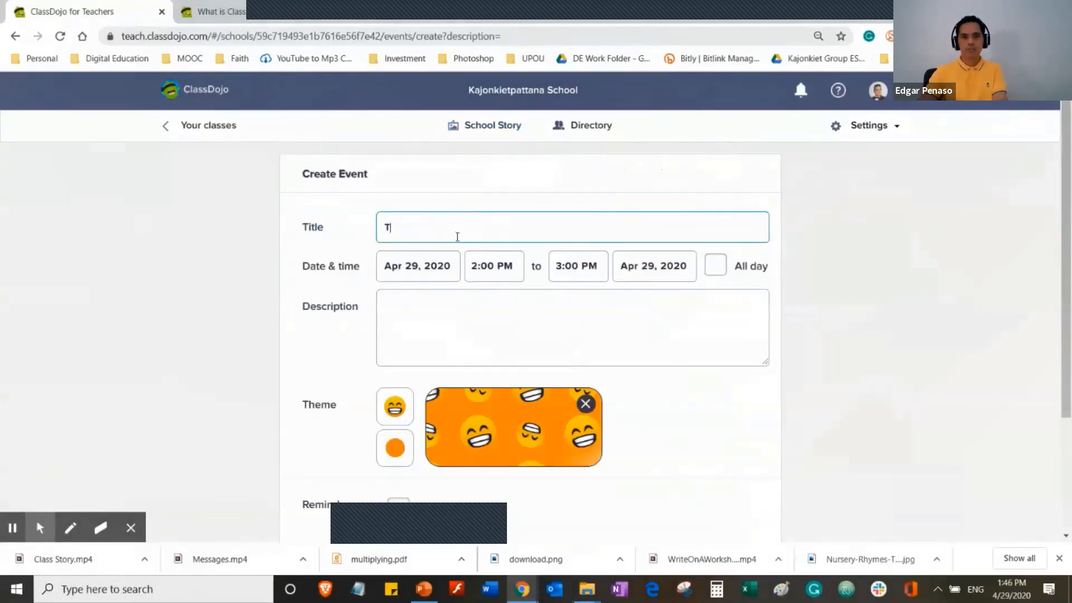
text(eacher)
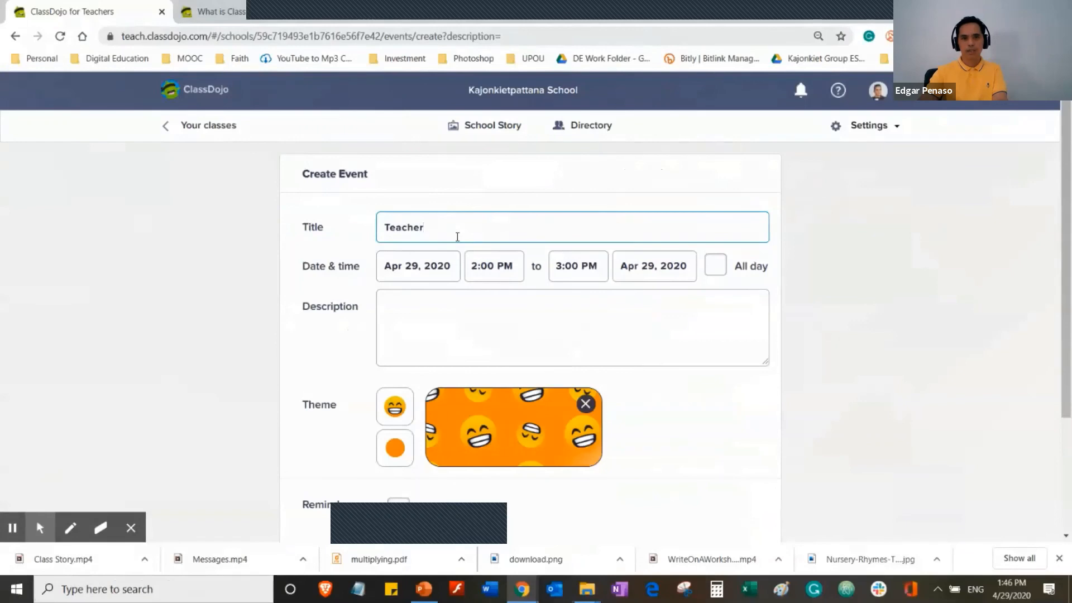
text(s' Tr)
text(ass)
text(Dojo Training)
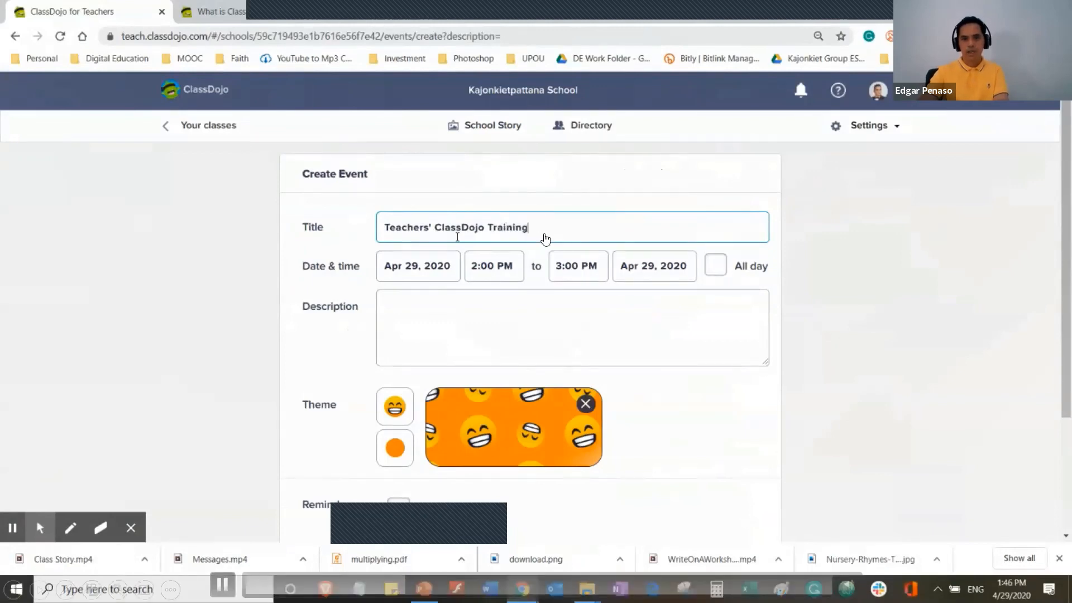
Set the school event's start time to 2:30 PM.
click(490, 266)
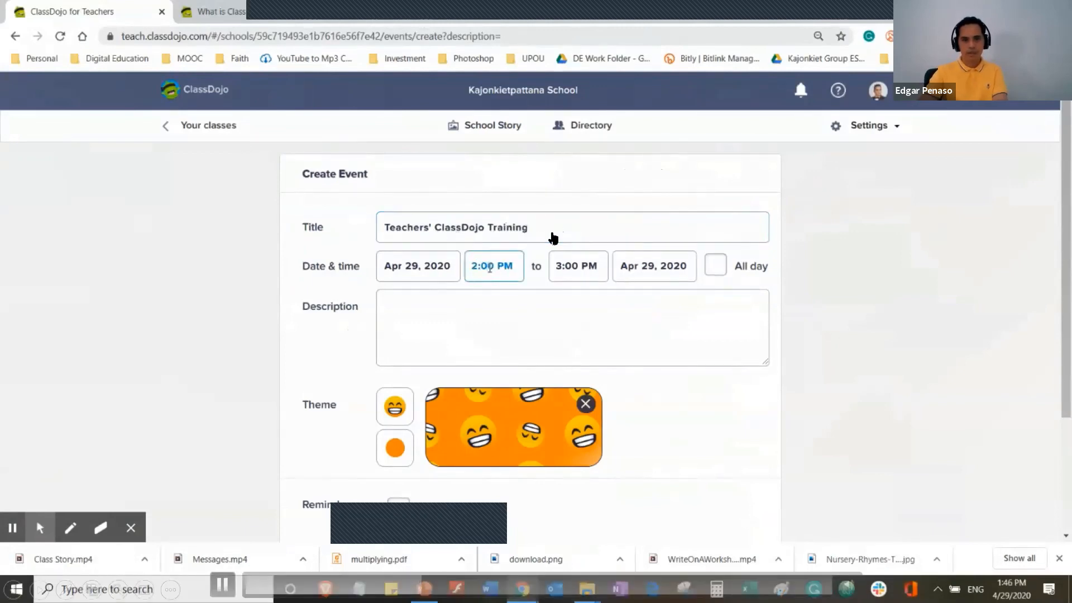
click(493, 267)
key(BackSpace)
key(BackSpace)
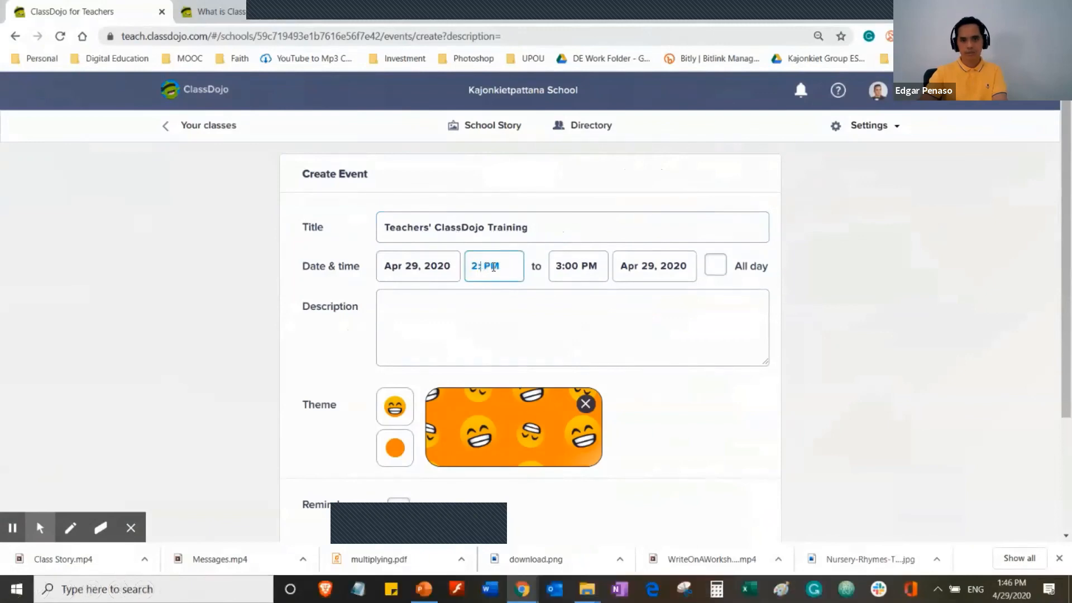
text(30)
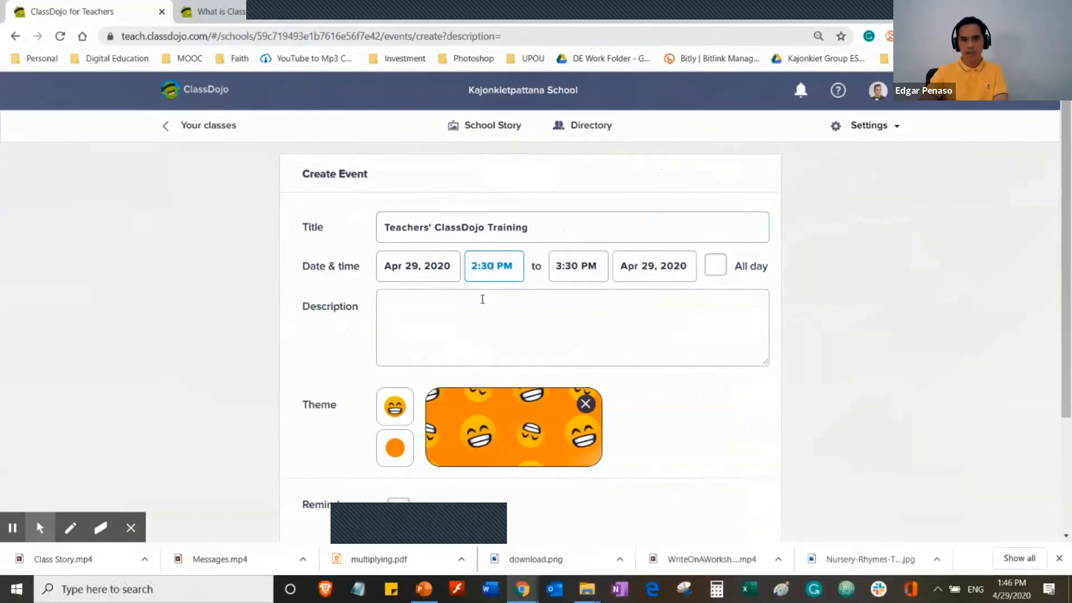
Enter the school event's description: "Kajonkiet Group ESC-TP teachers will have training on ClassDojo on this day and time.".
click(474, 314)
text(Kajon)
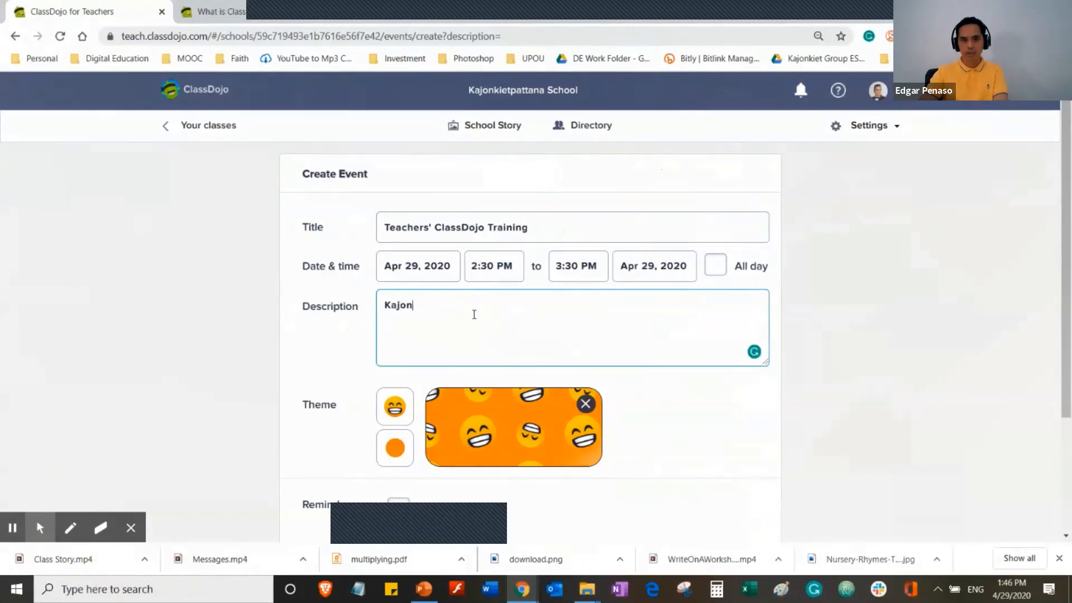
text(kiet Gro)
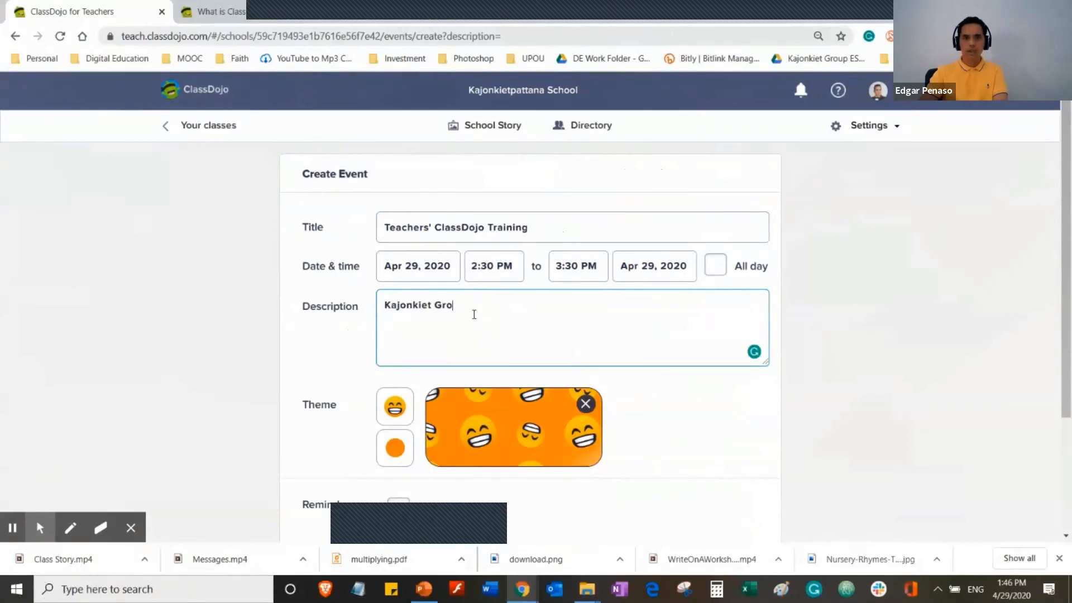
text(up ESC)
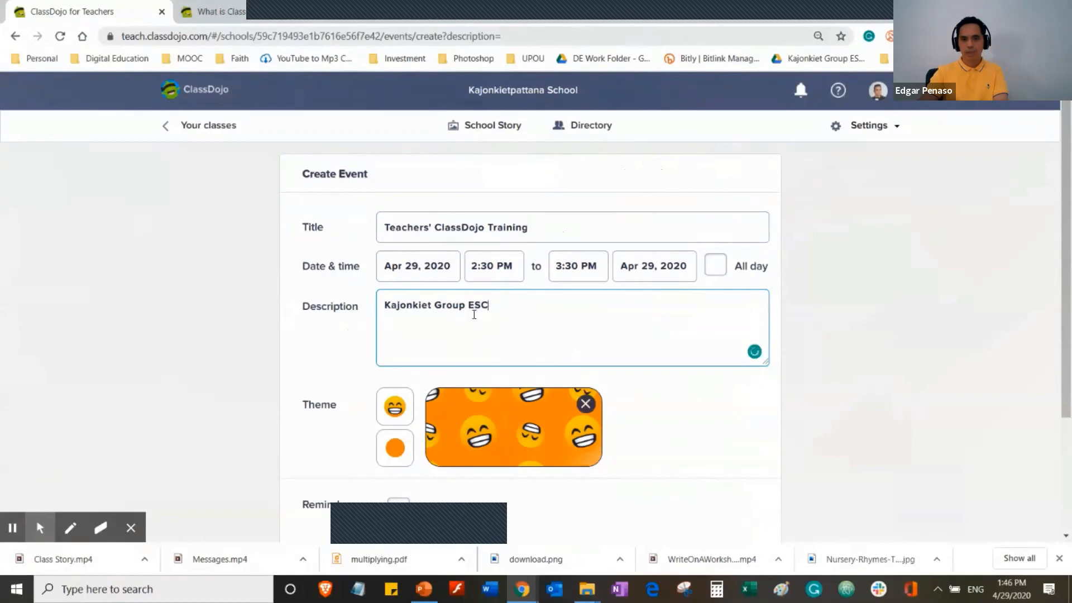
text(-TP t)
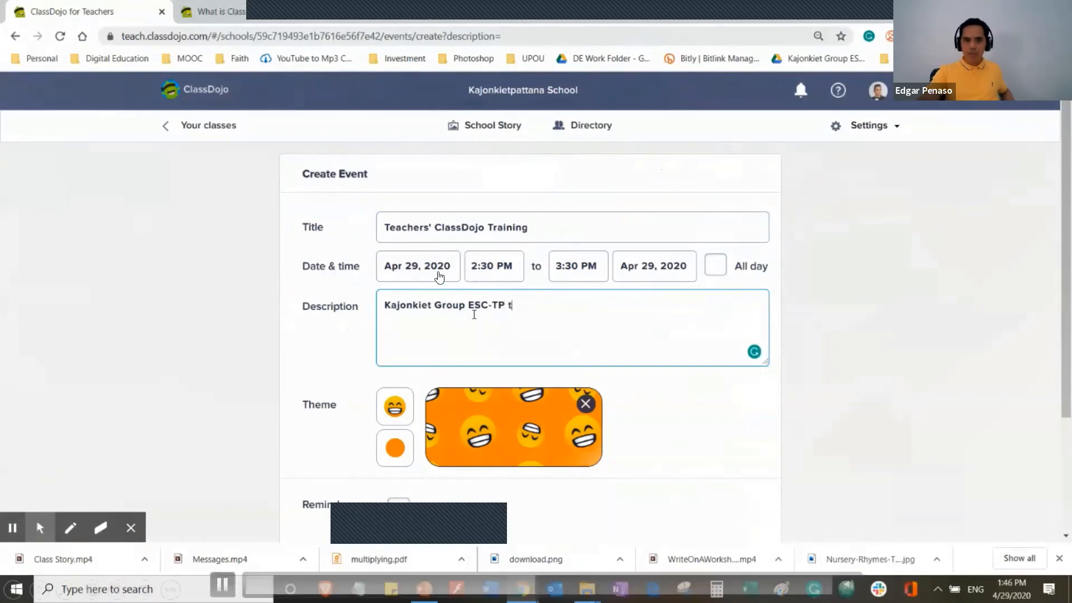
text(eachers)
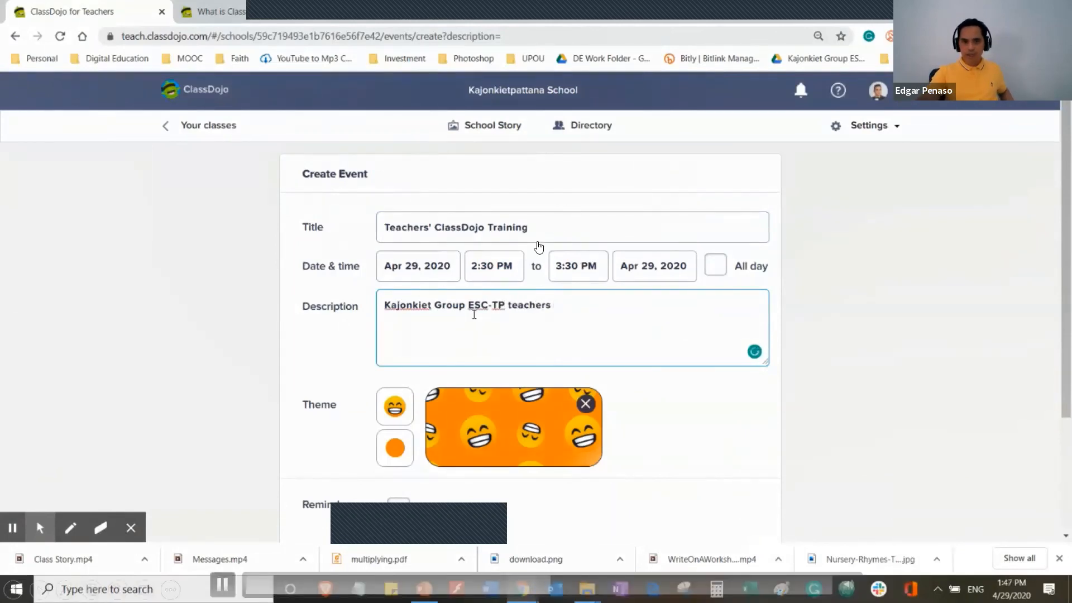
text( will have )
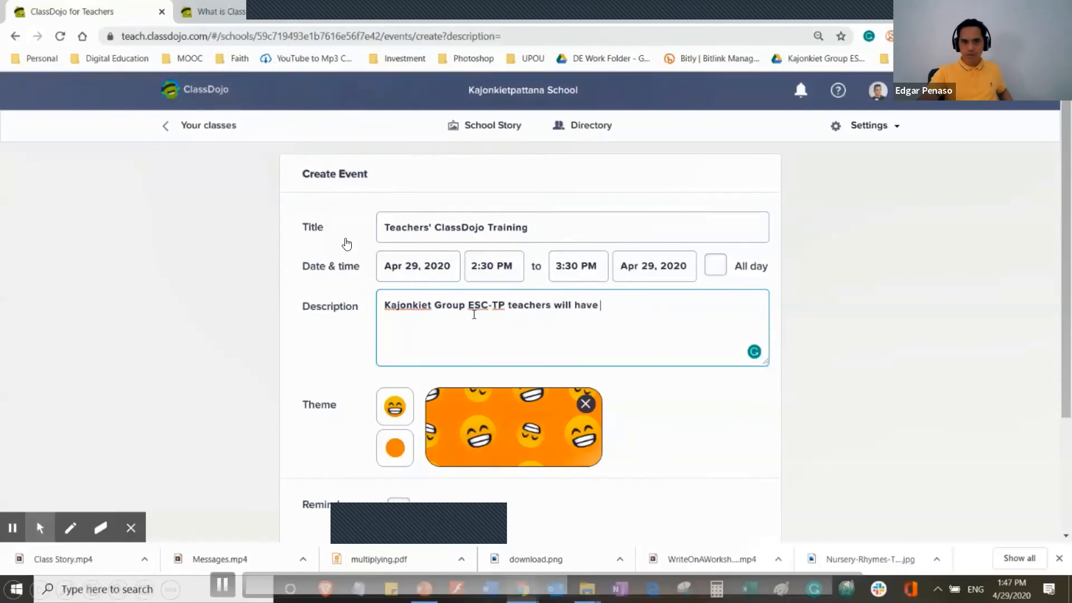
text(training on)
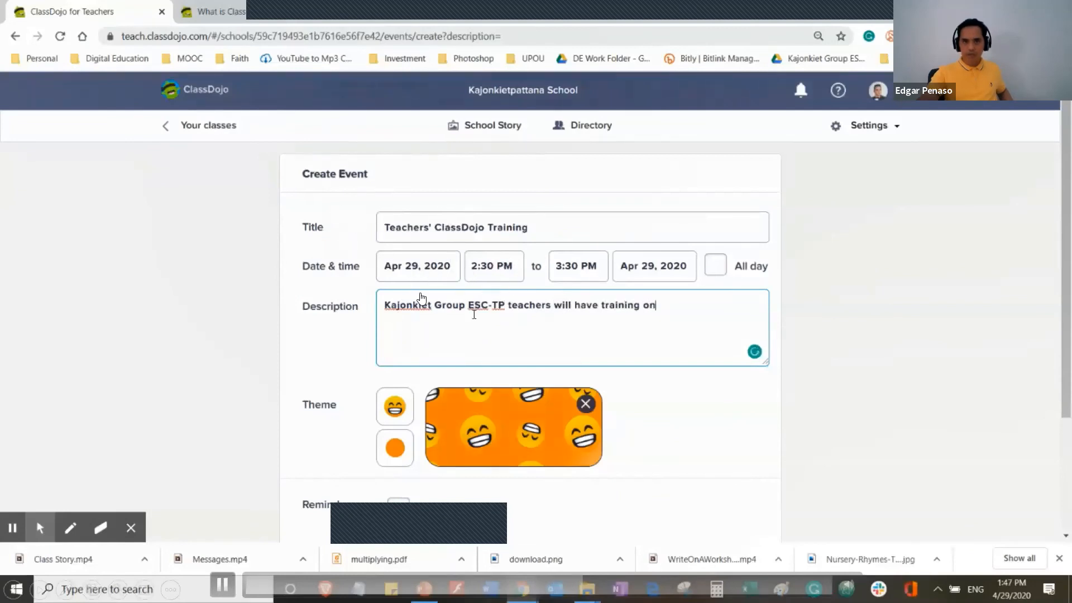
text( ClassD)
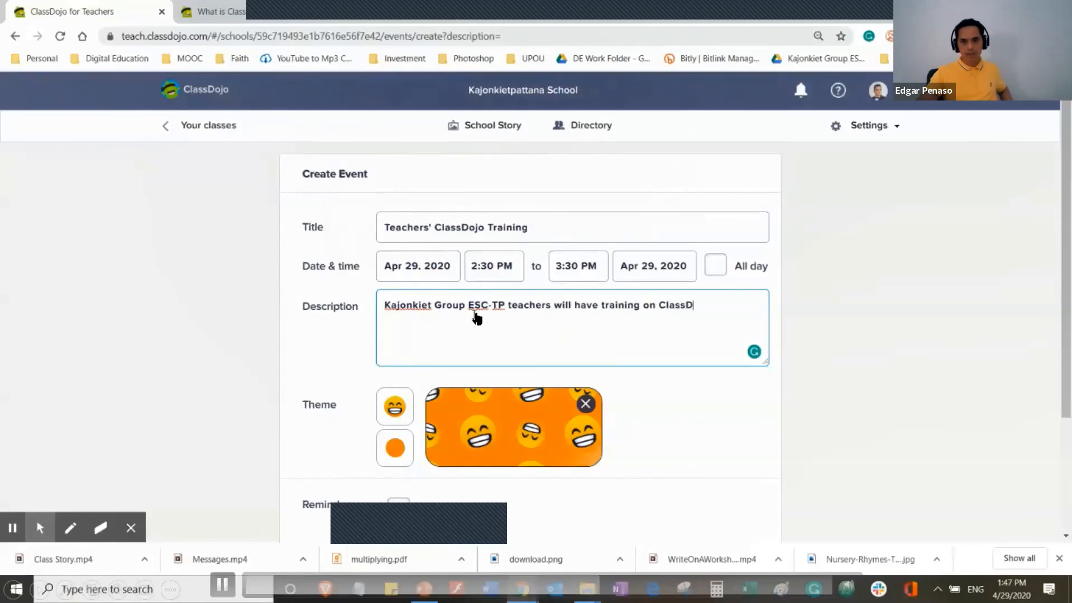
text(ojo)
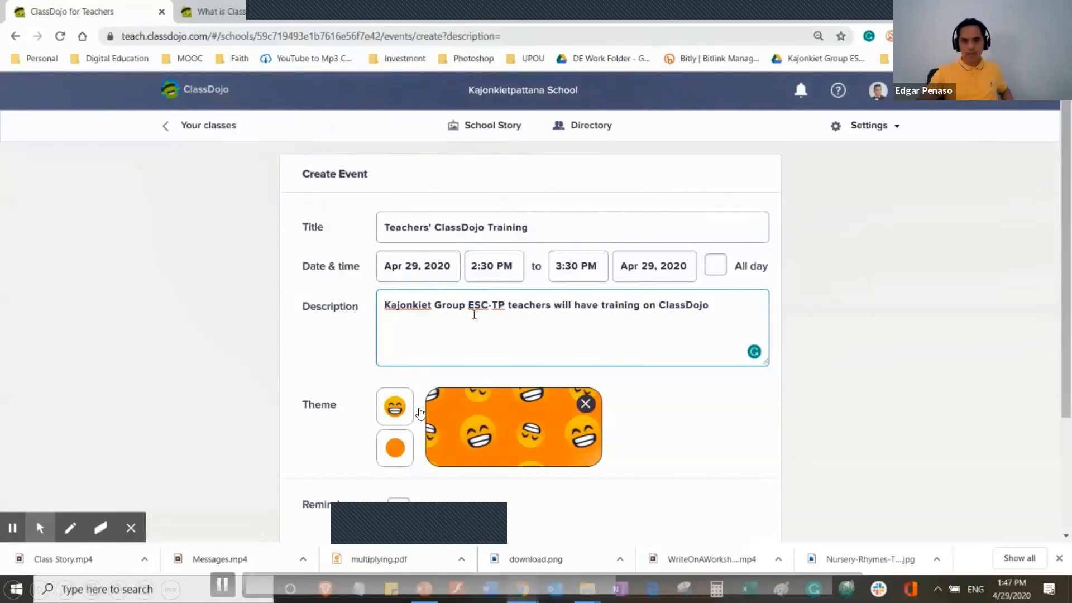
text( on th)
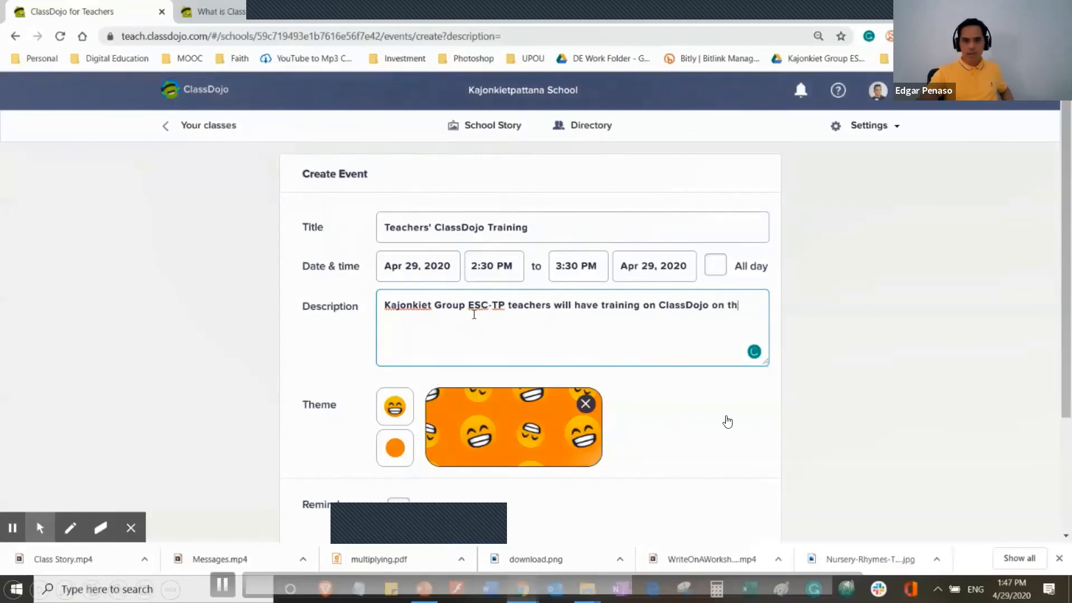
text(is)
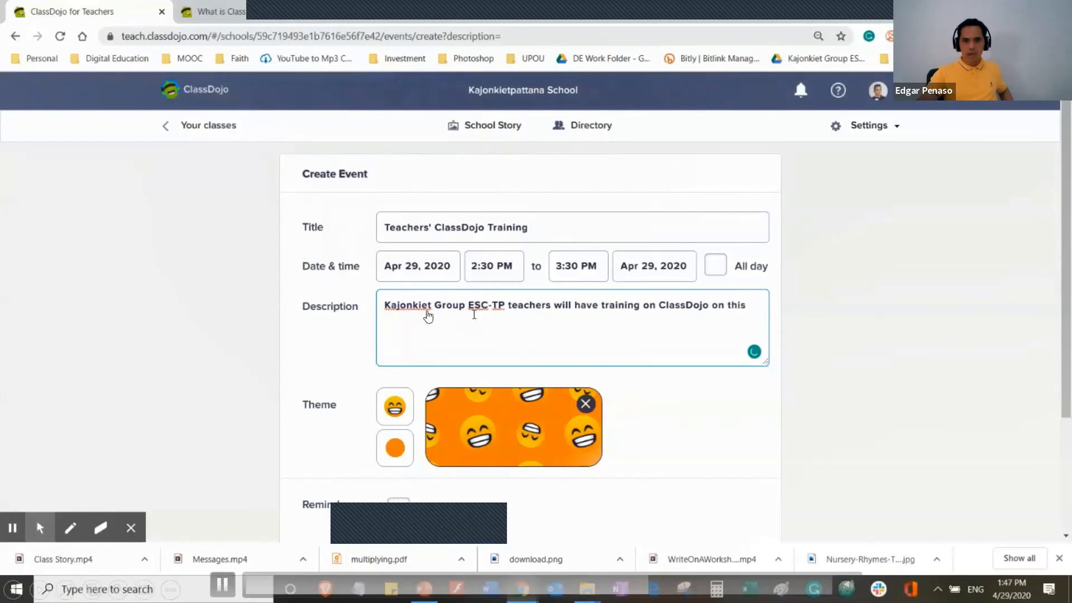
text( date)
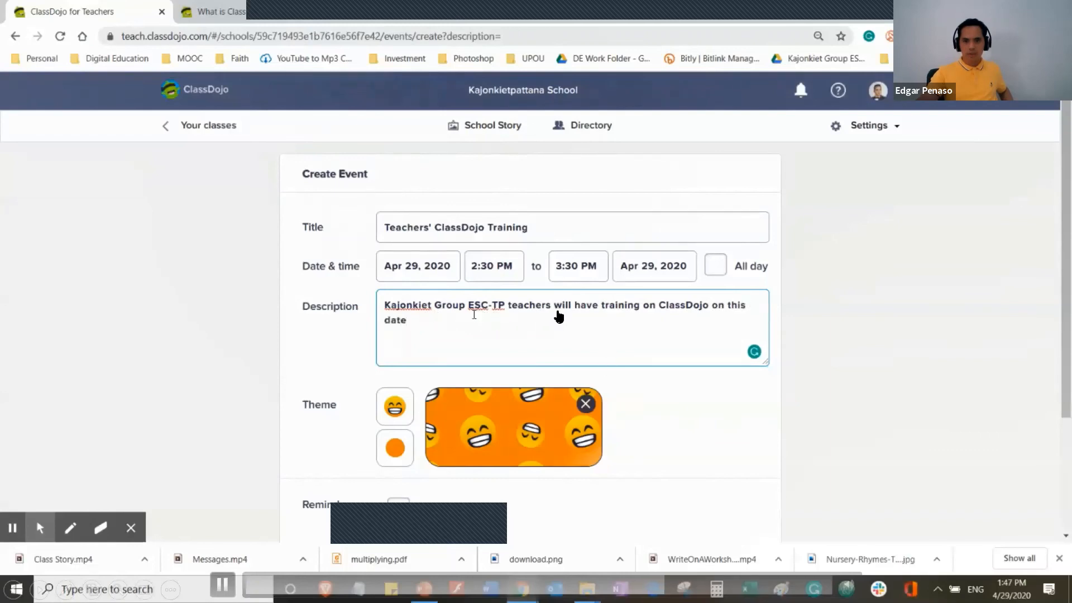
key(BackSpace)
key(BackSpace)
text(y and )
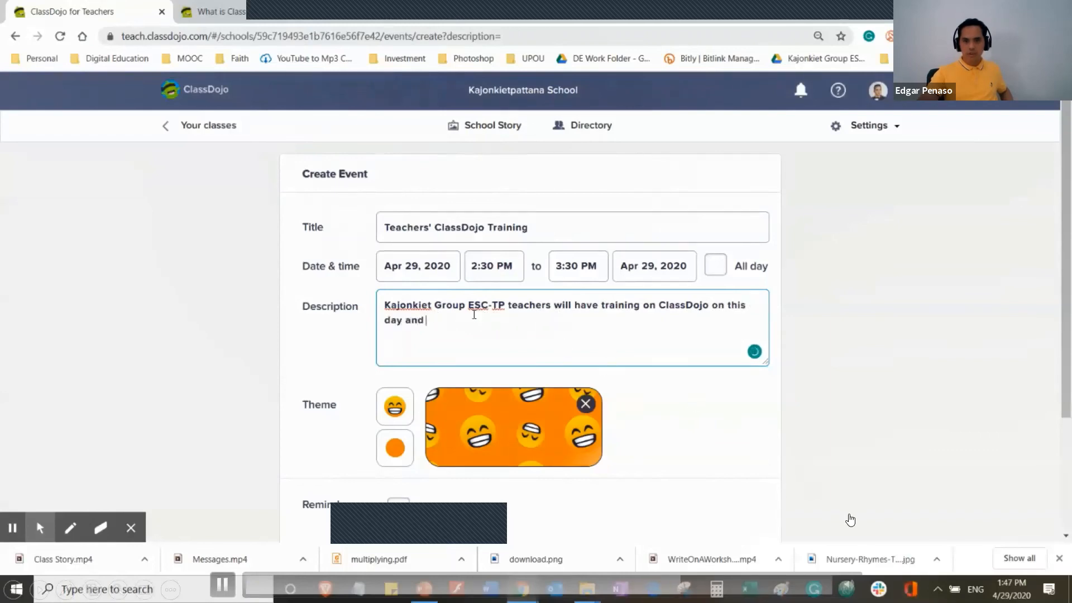
text(time.)
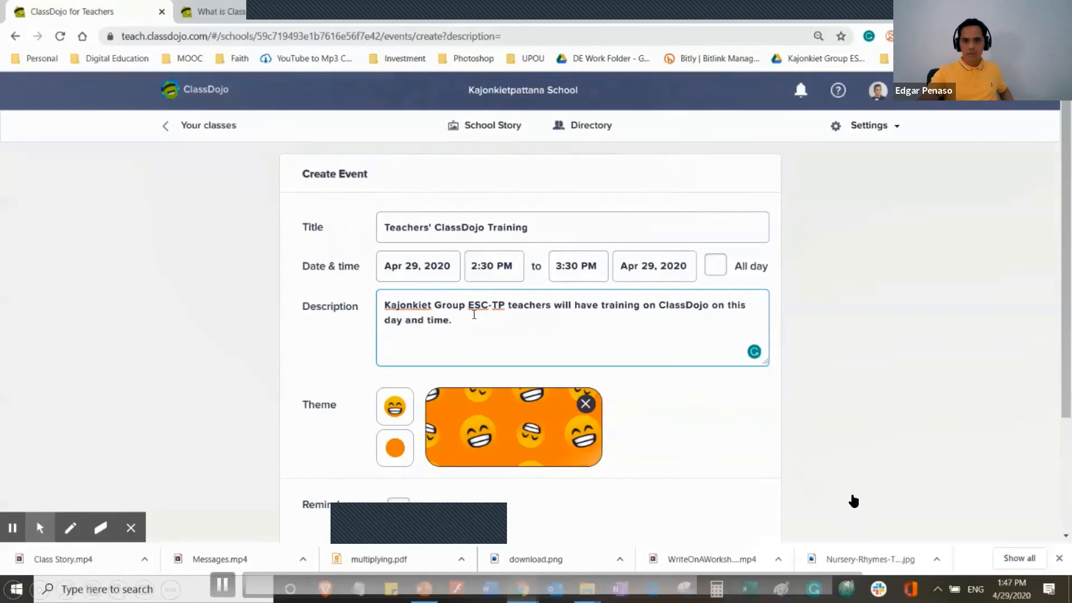
Set the event's parent reminders to Immediately only, turning off 5 days before, 1 day before and 1 hour before.
scroll(479, 335, down, 3)
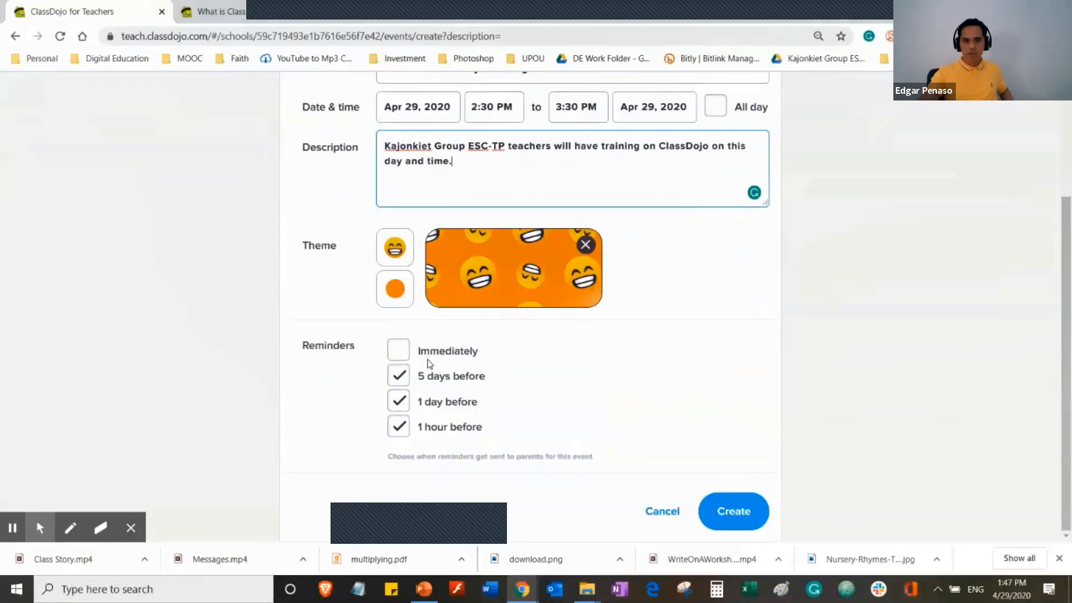
click(398, 350)
click(398, 375)
click(398, 400)
click(398, 426)
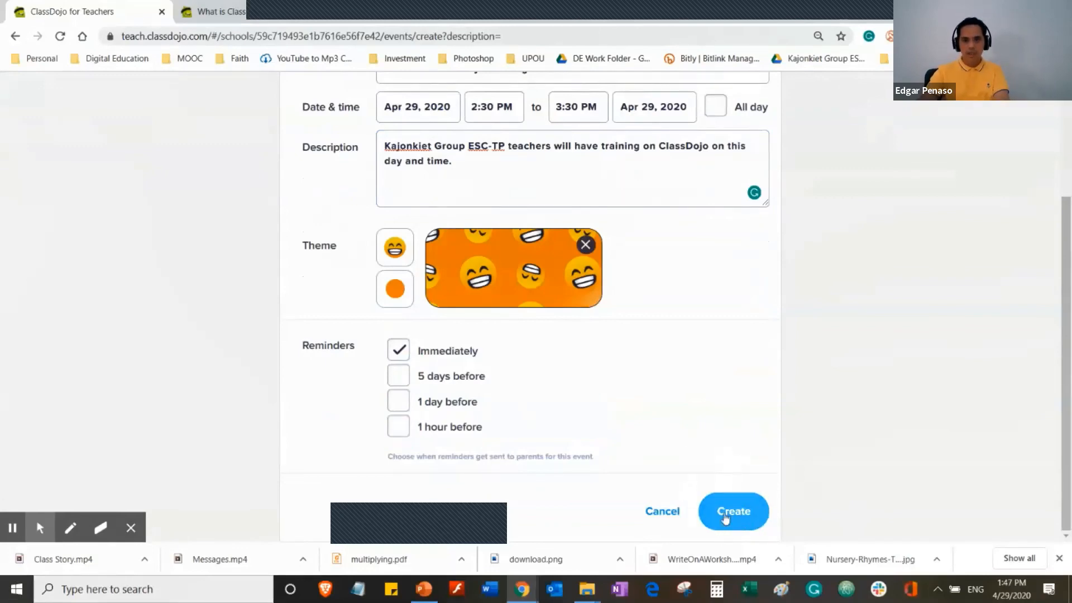
scroll(625, 442, up, 3)
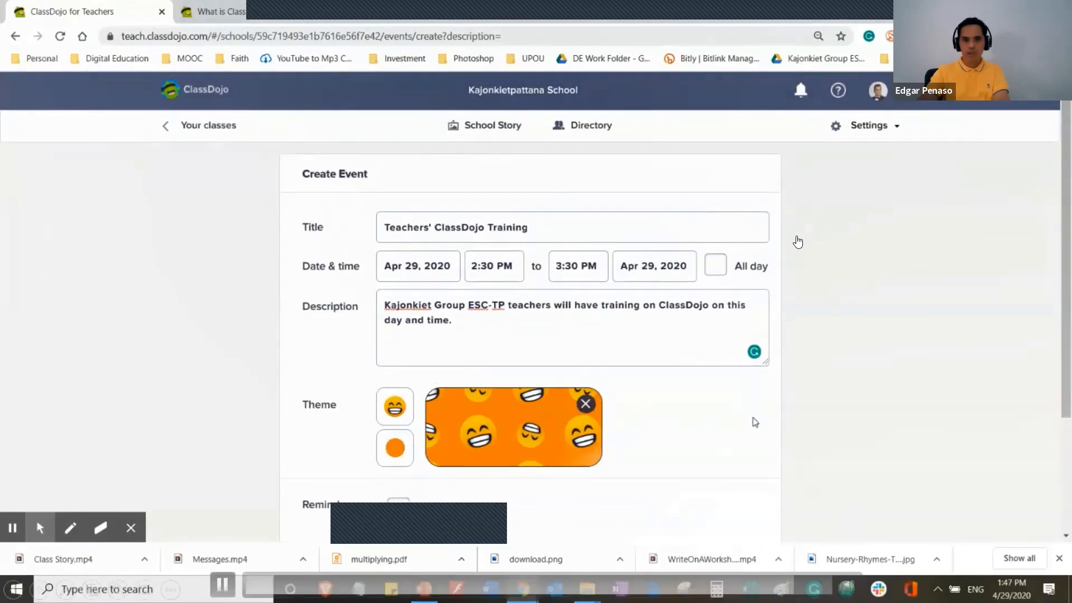
scroll(890, 321, down, 1)
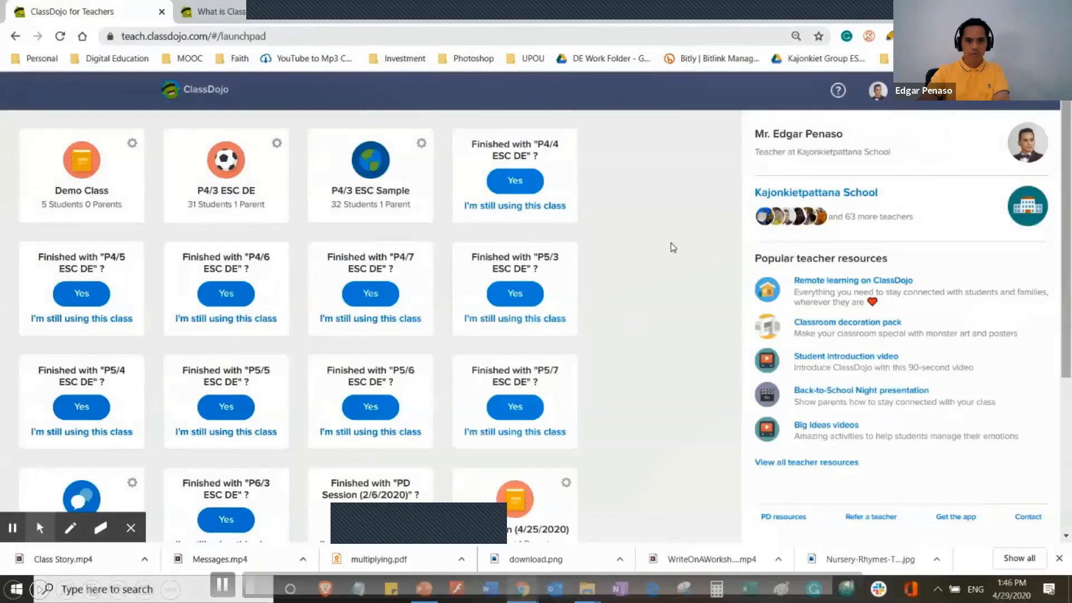
click(822, 196)
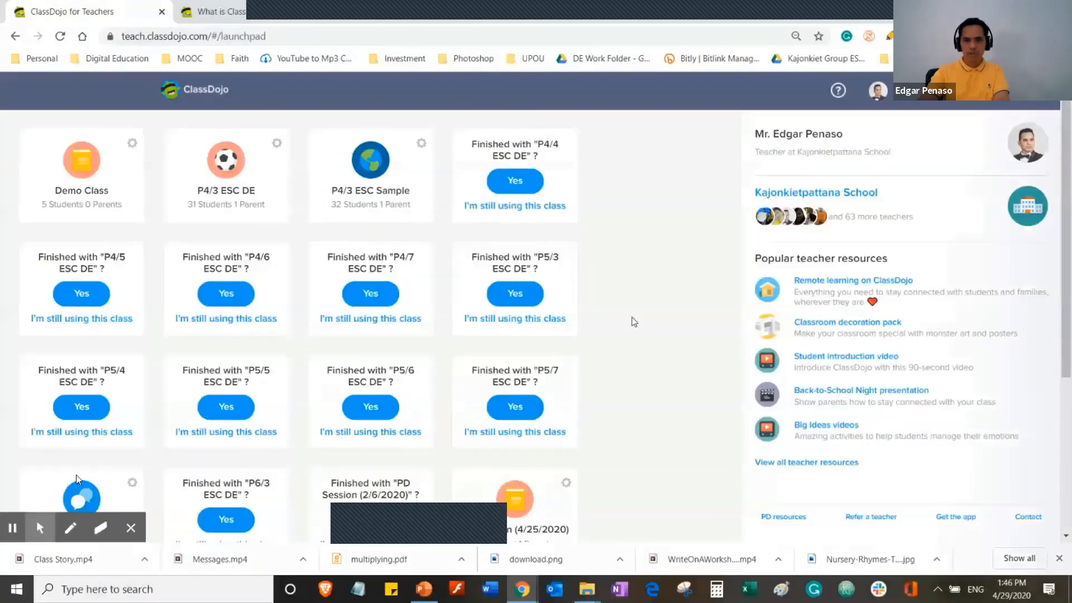